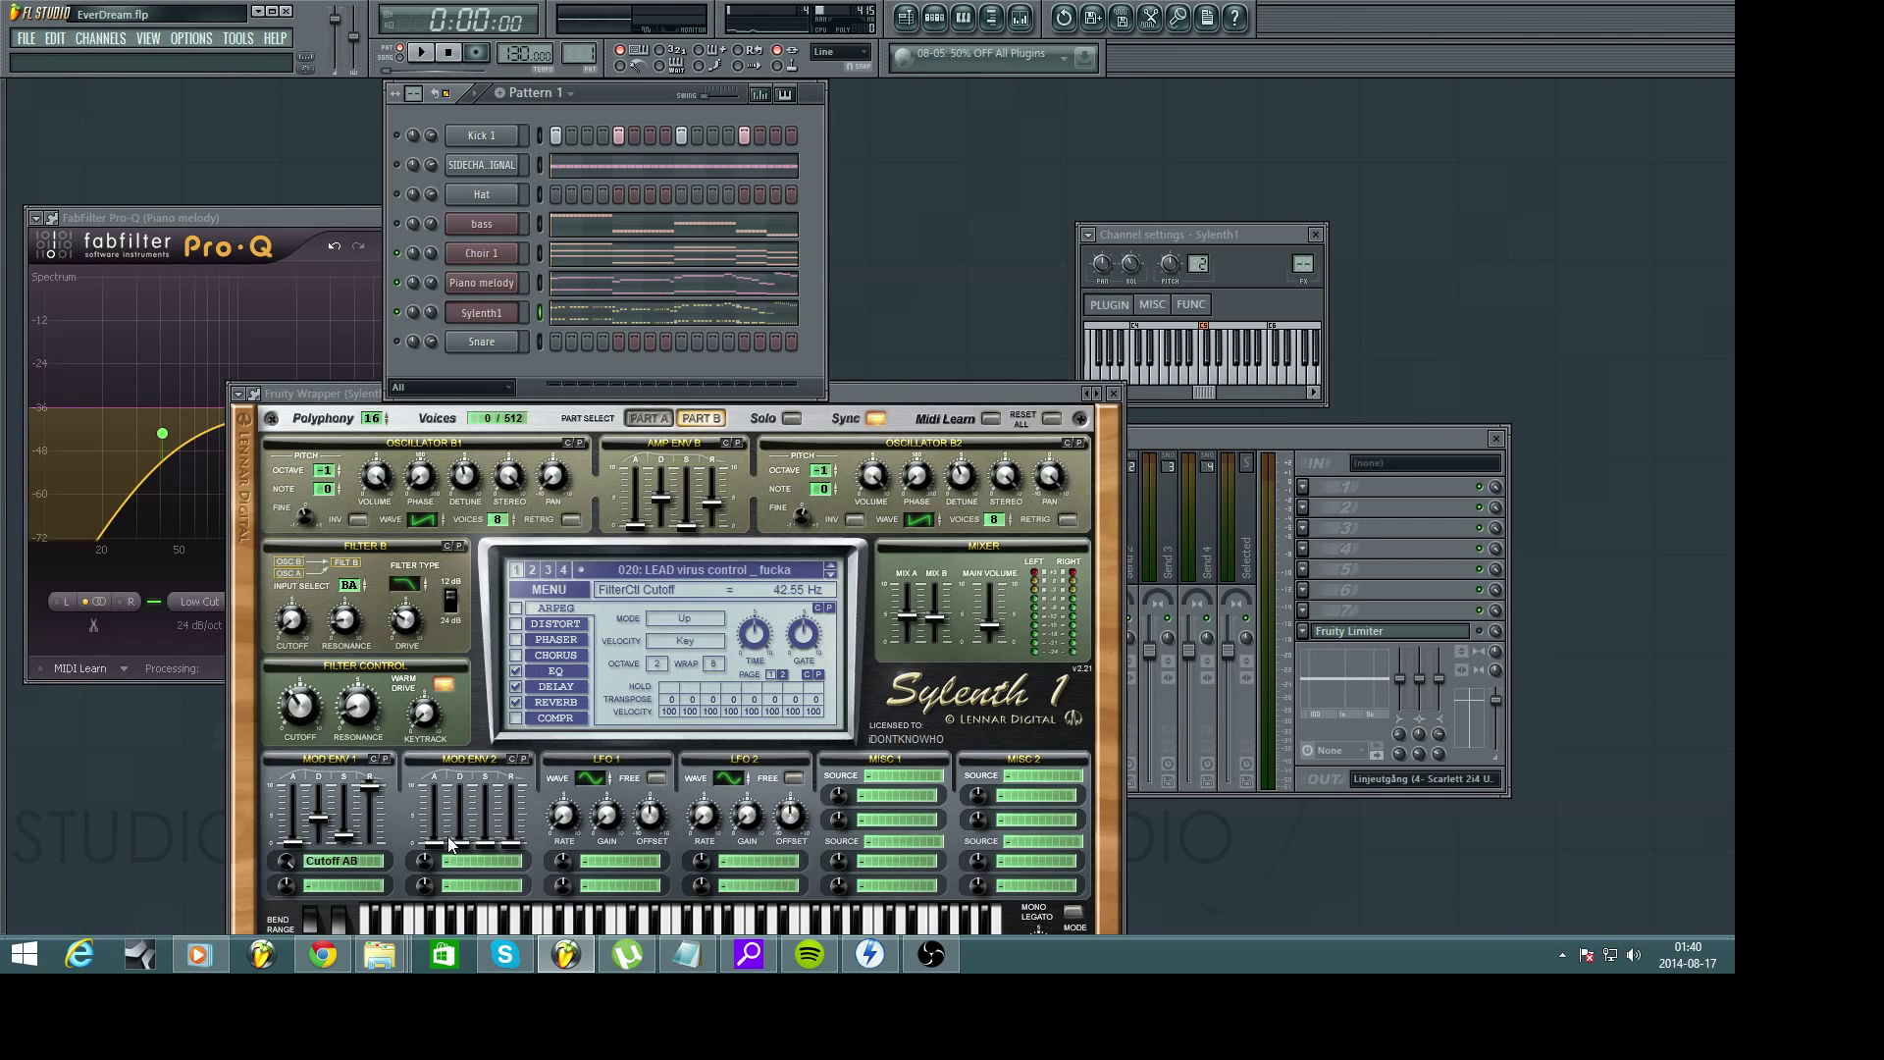
# Bring the Facebook EDM Producers – Semi / Pro Feedback group page to the front
pyautogui.click(325, 974)
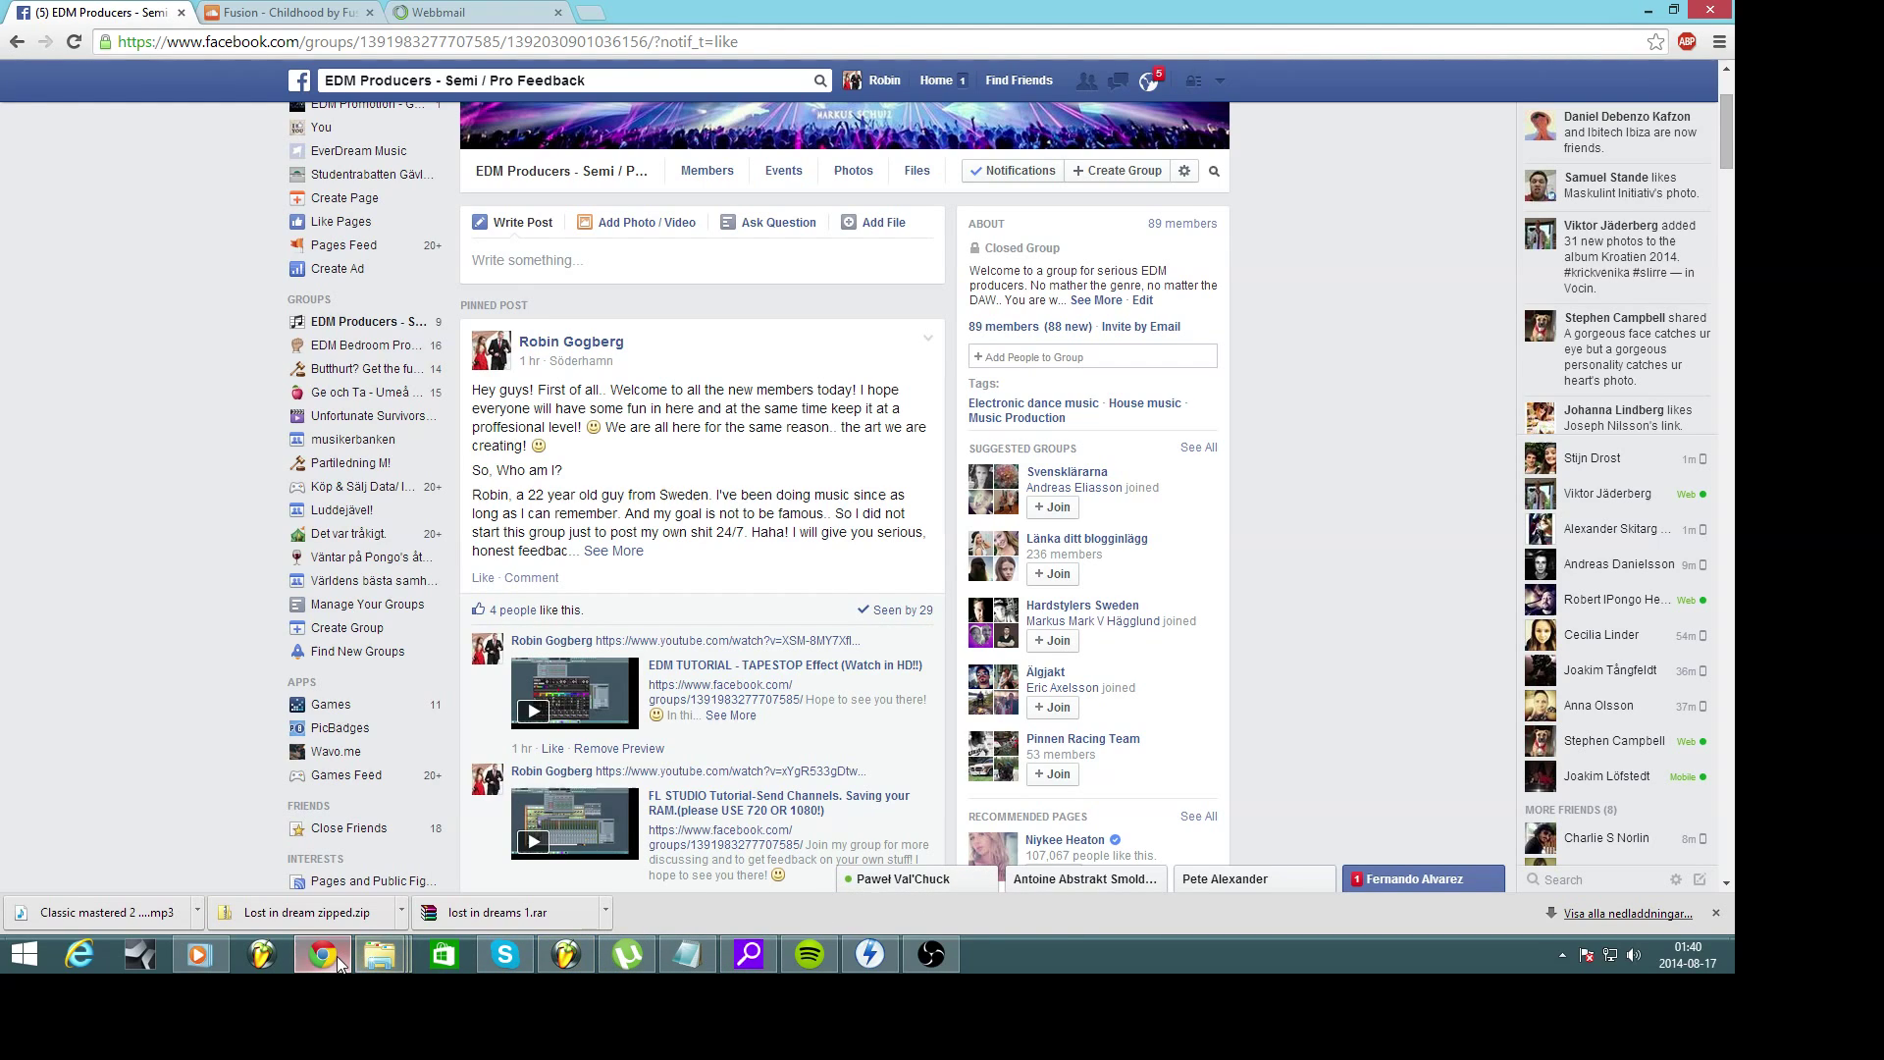
# Return to the EverDream project and play it while sweeping Sylenth1's cutoff up to 21341.28 Hz
pyautogui.click(572, 952)
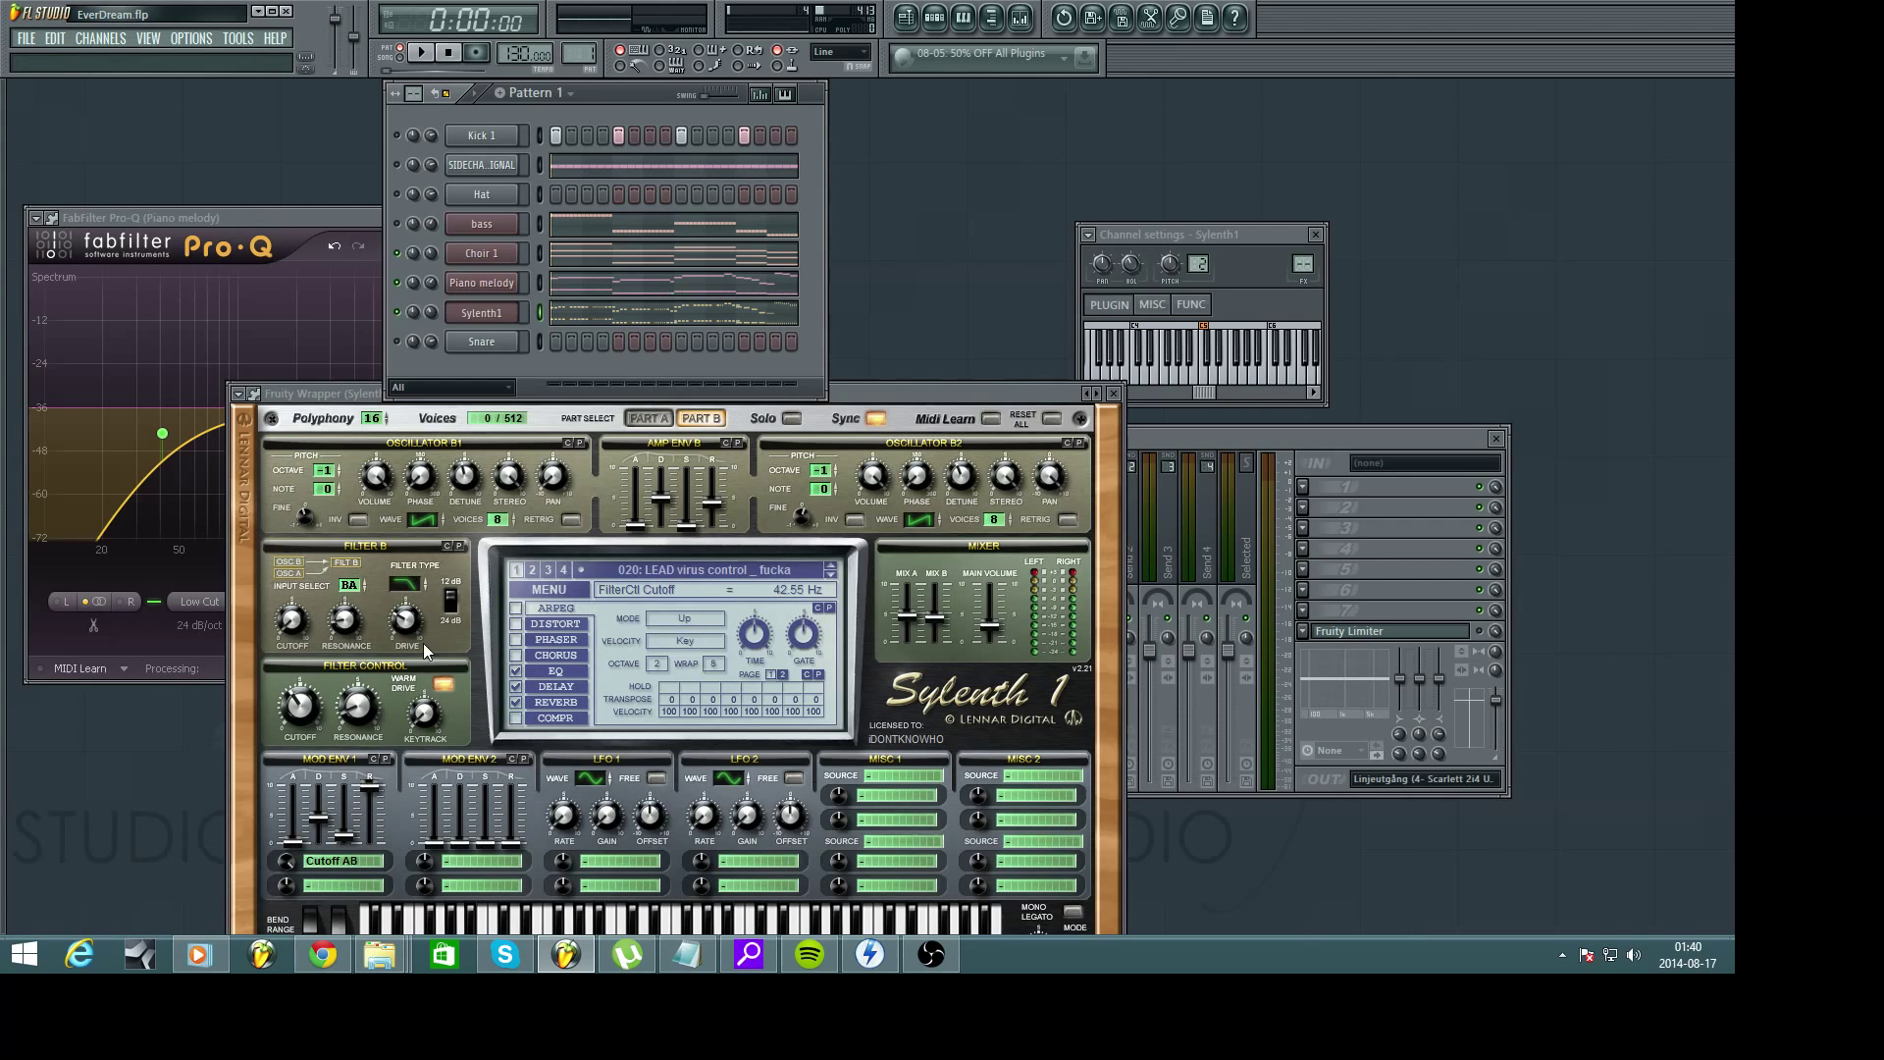
pyautogui.press('space')
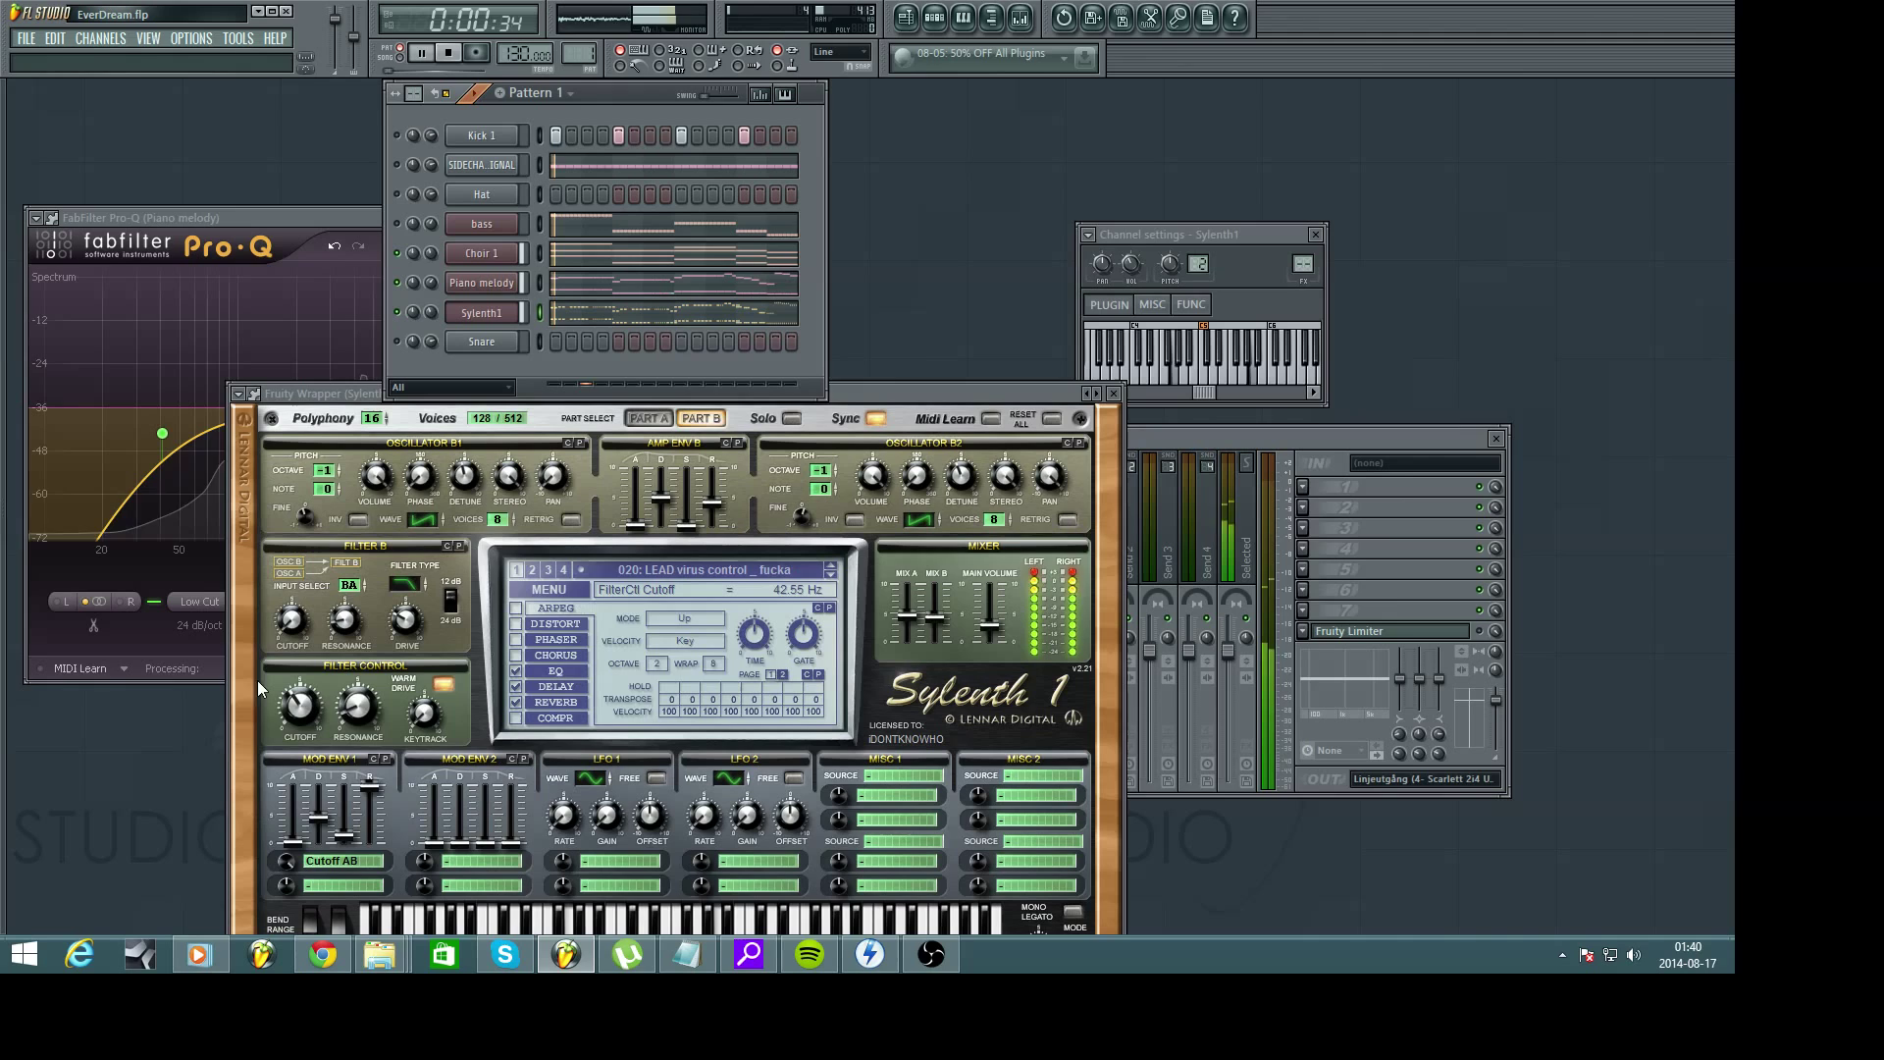
pyautogui.moveTo(295, 714); pyautogui.dragTo(309, 714)
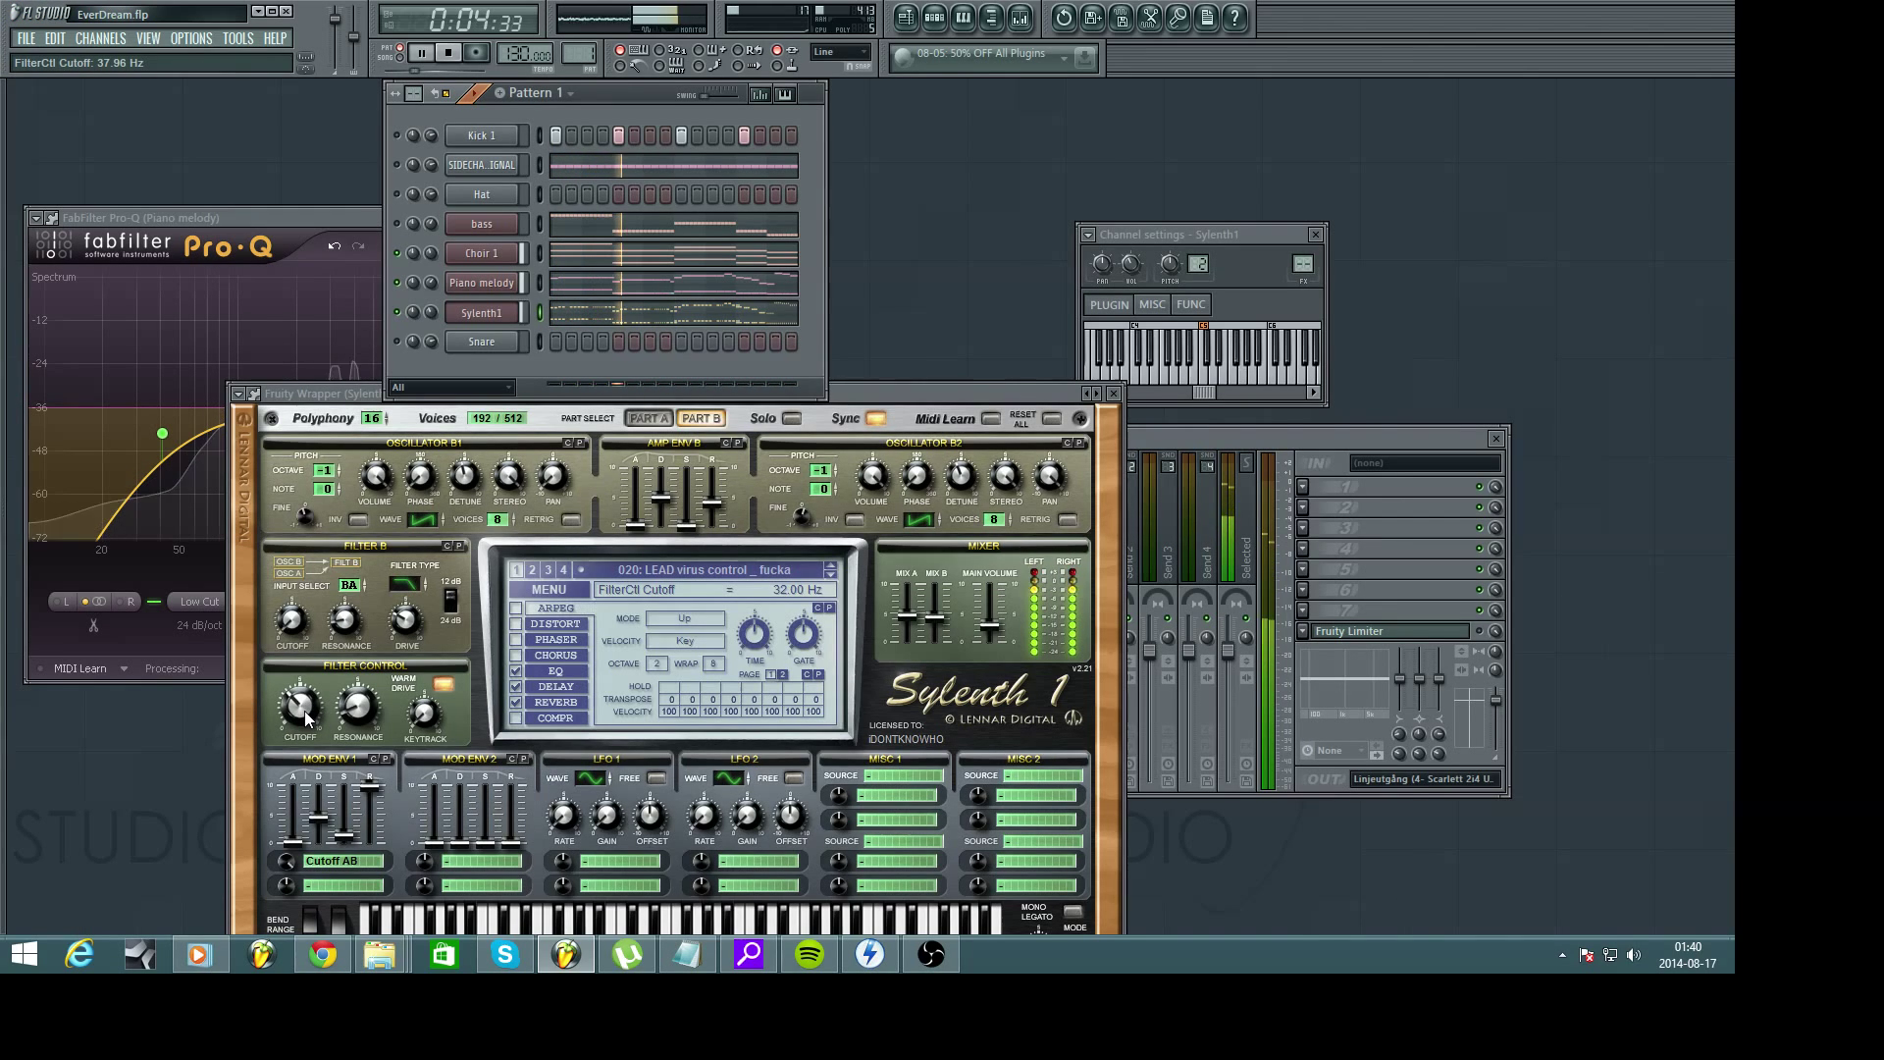
pyautogui.moveTo(309, 713); pyautogui.dragTo(304, 528)
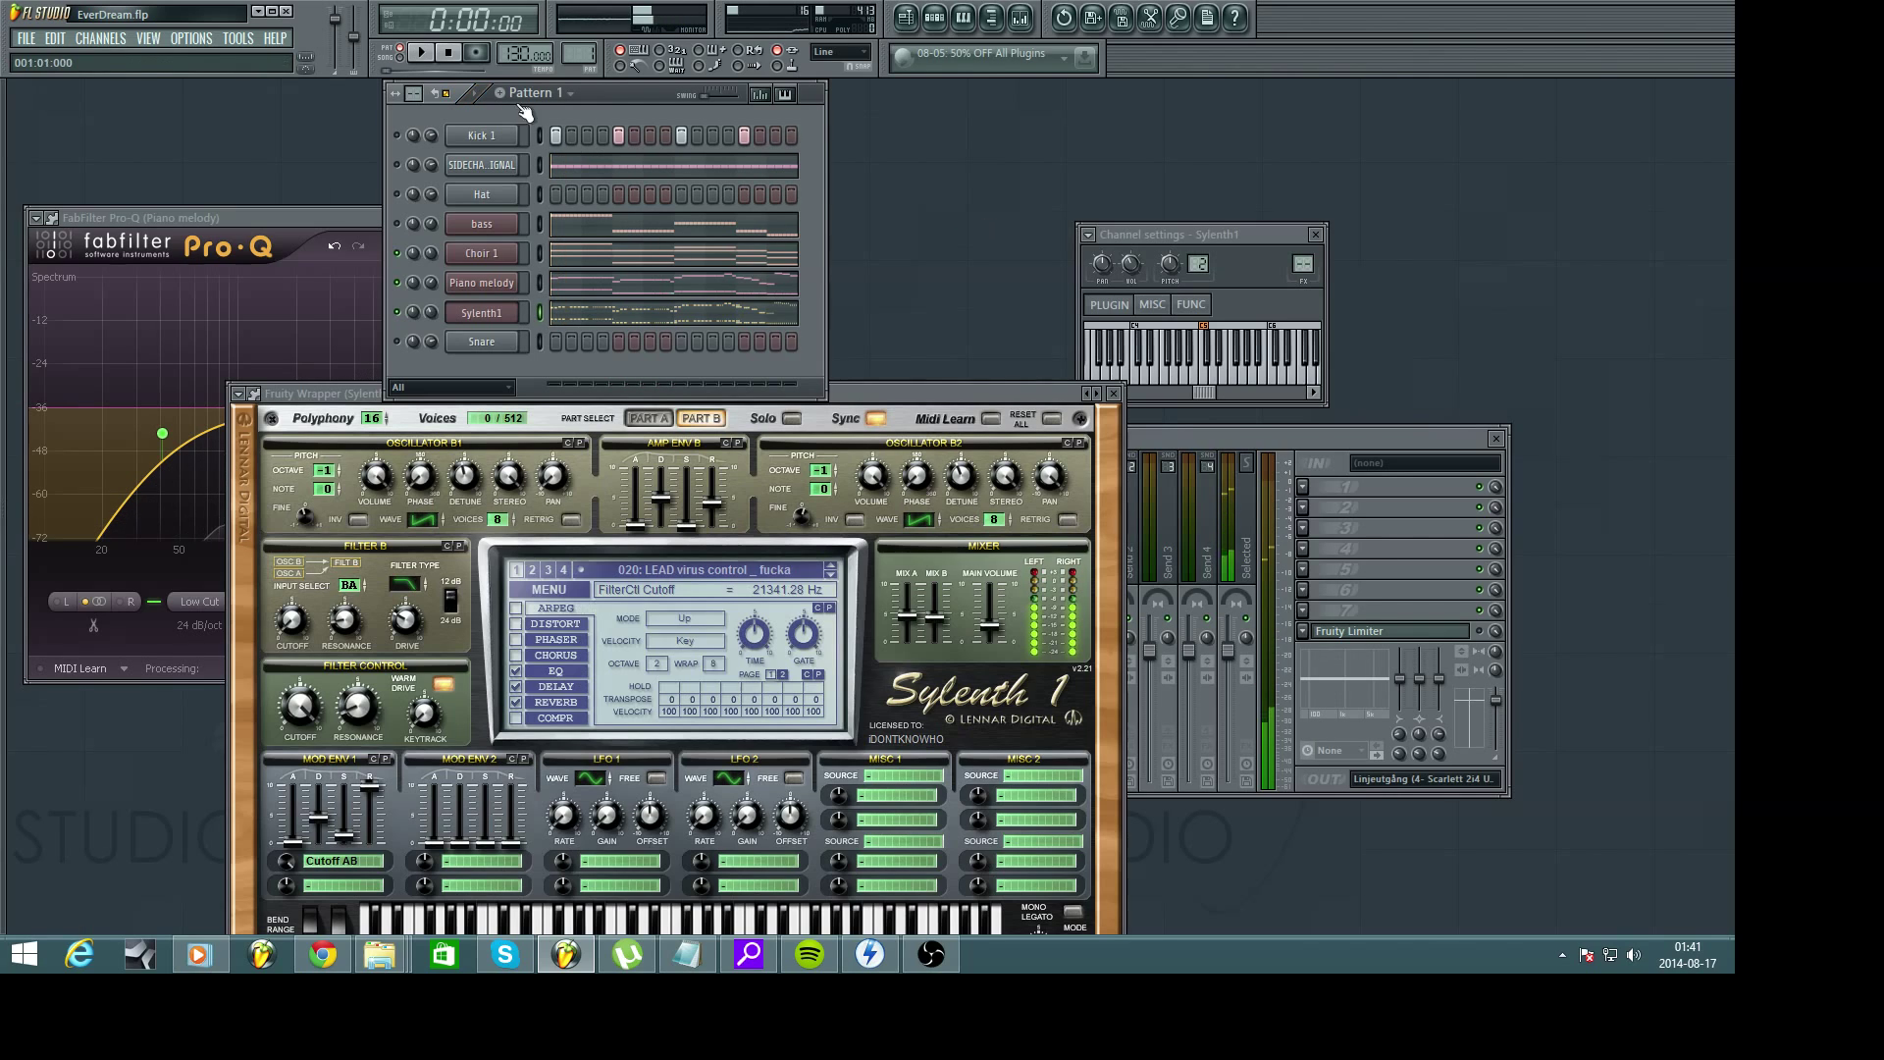
# Stop playback and solo the Kick 1 channel, then the bass channel
pyautogui.click(446, 55)
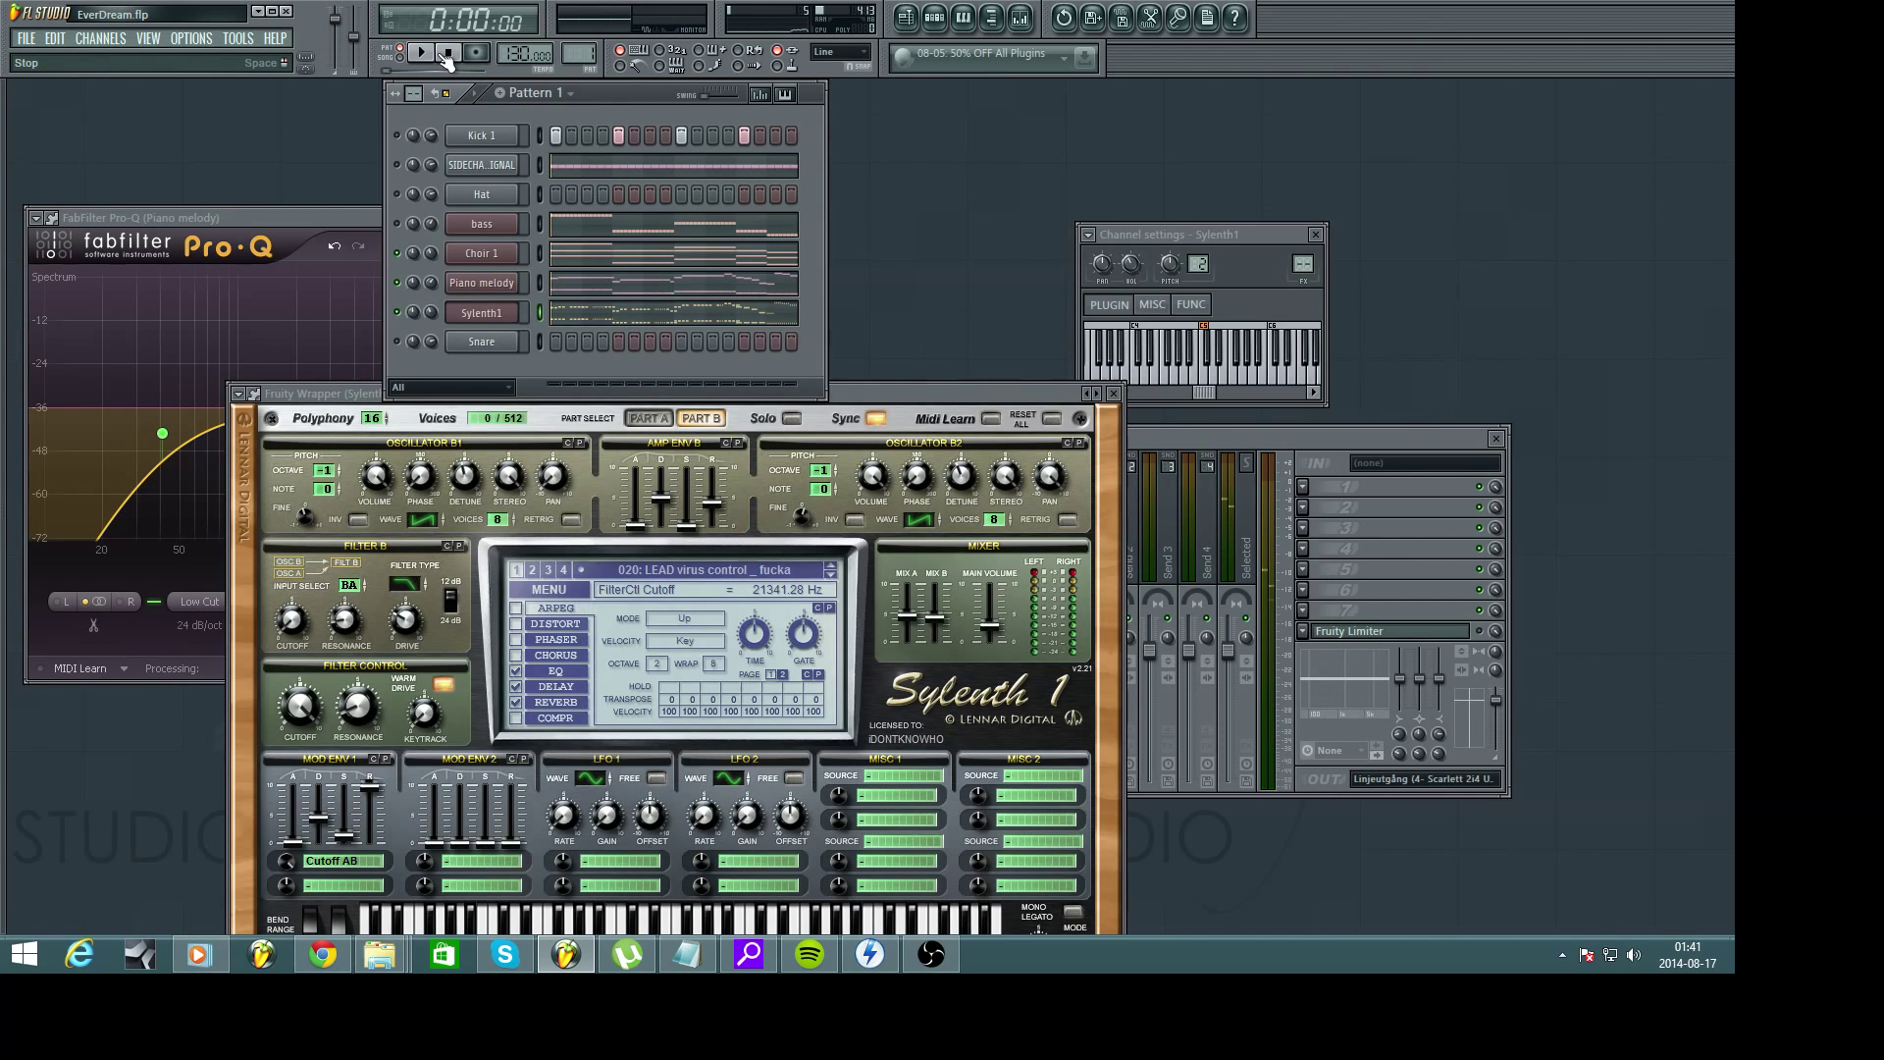
pyautogui.rightClick(398, 136)
pyautogui.click(412, 145)
pyautogui.rightClick(398, 227)
pyautogui.click(413, 232)
# Play and stop the song twice to hear the bass on its own
pyautogui.press('space')
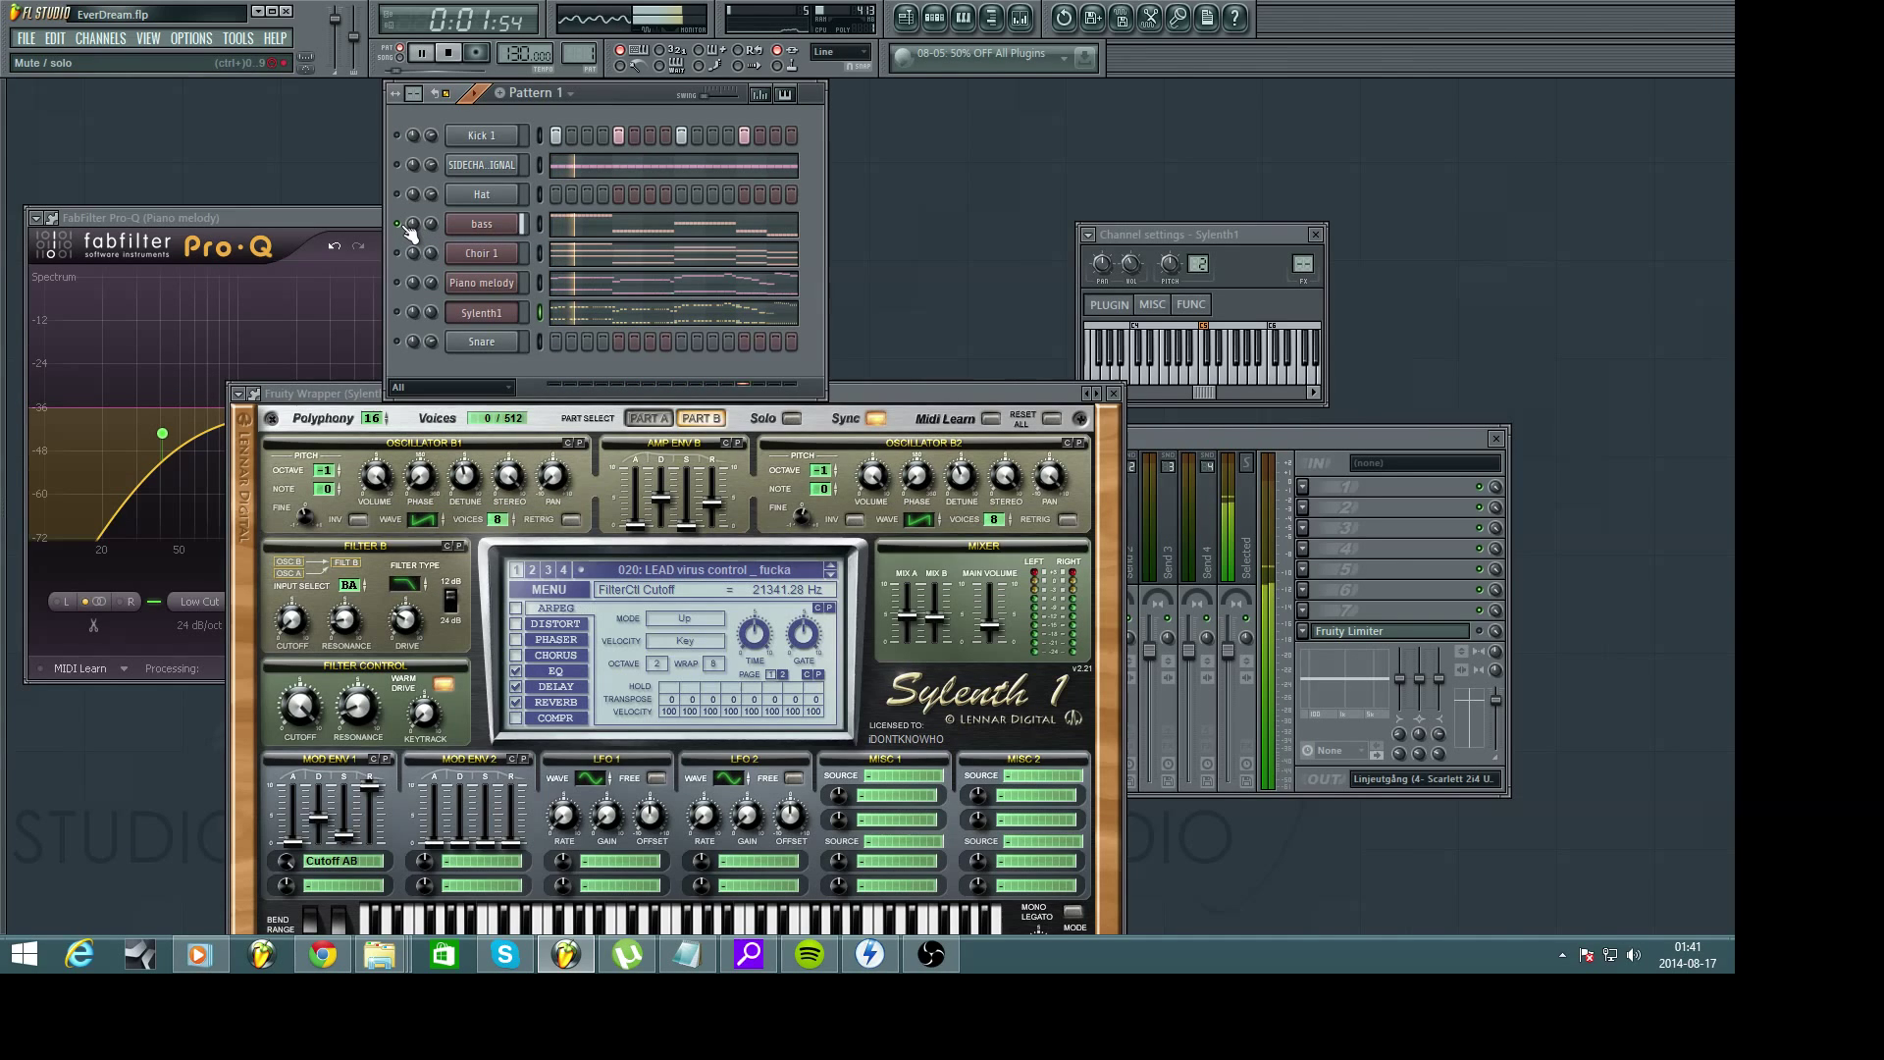
pyautogui.press('space')
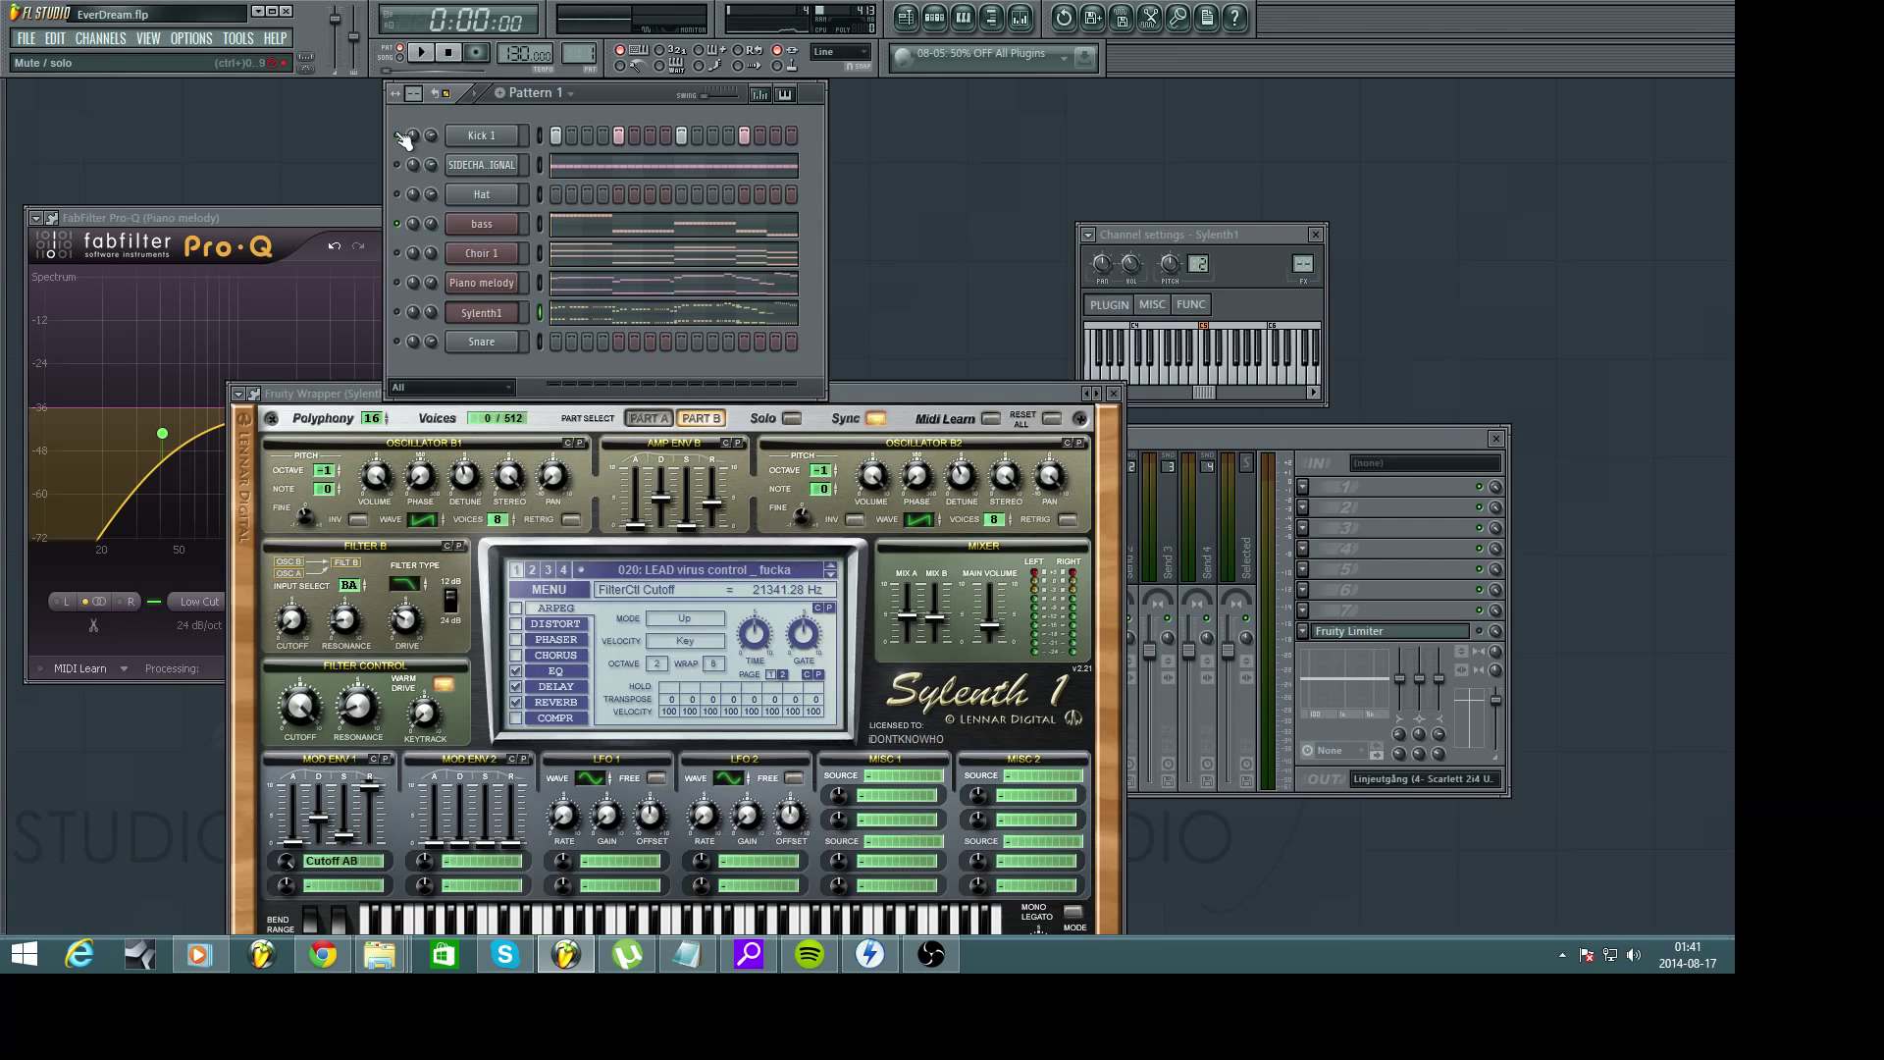
pyautogui.press('space')
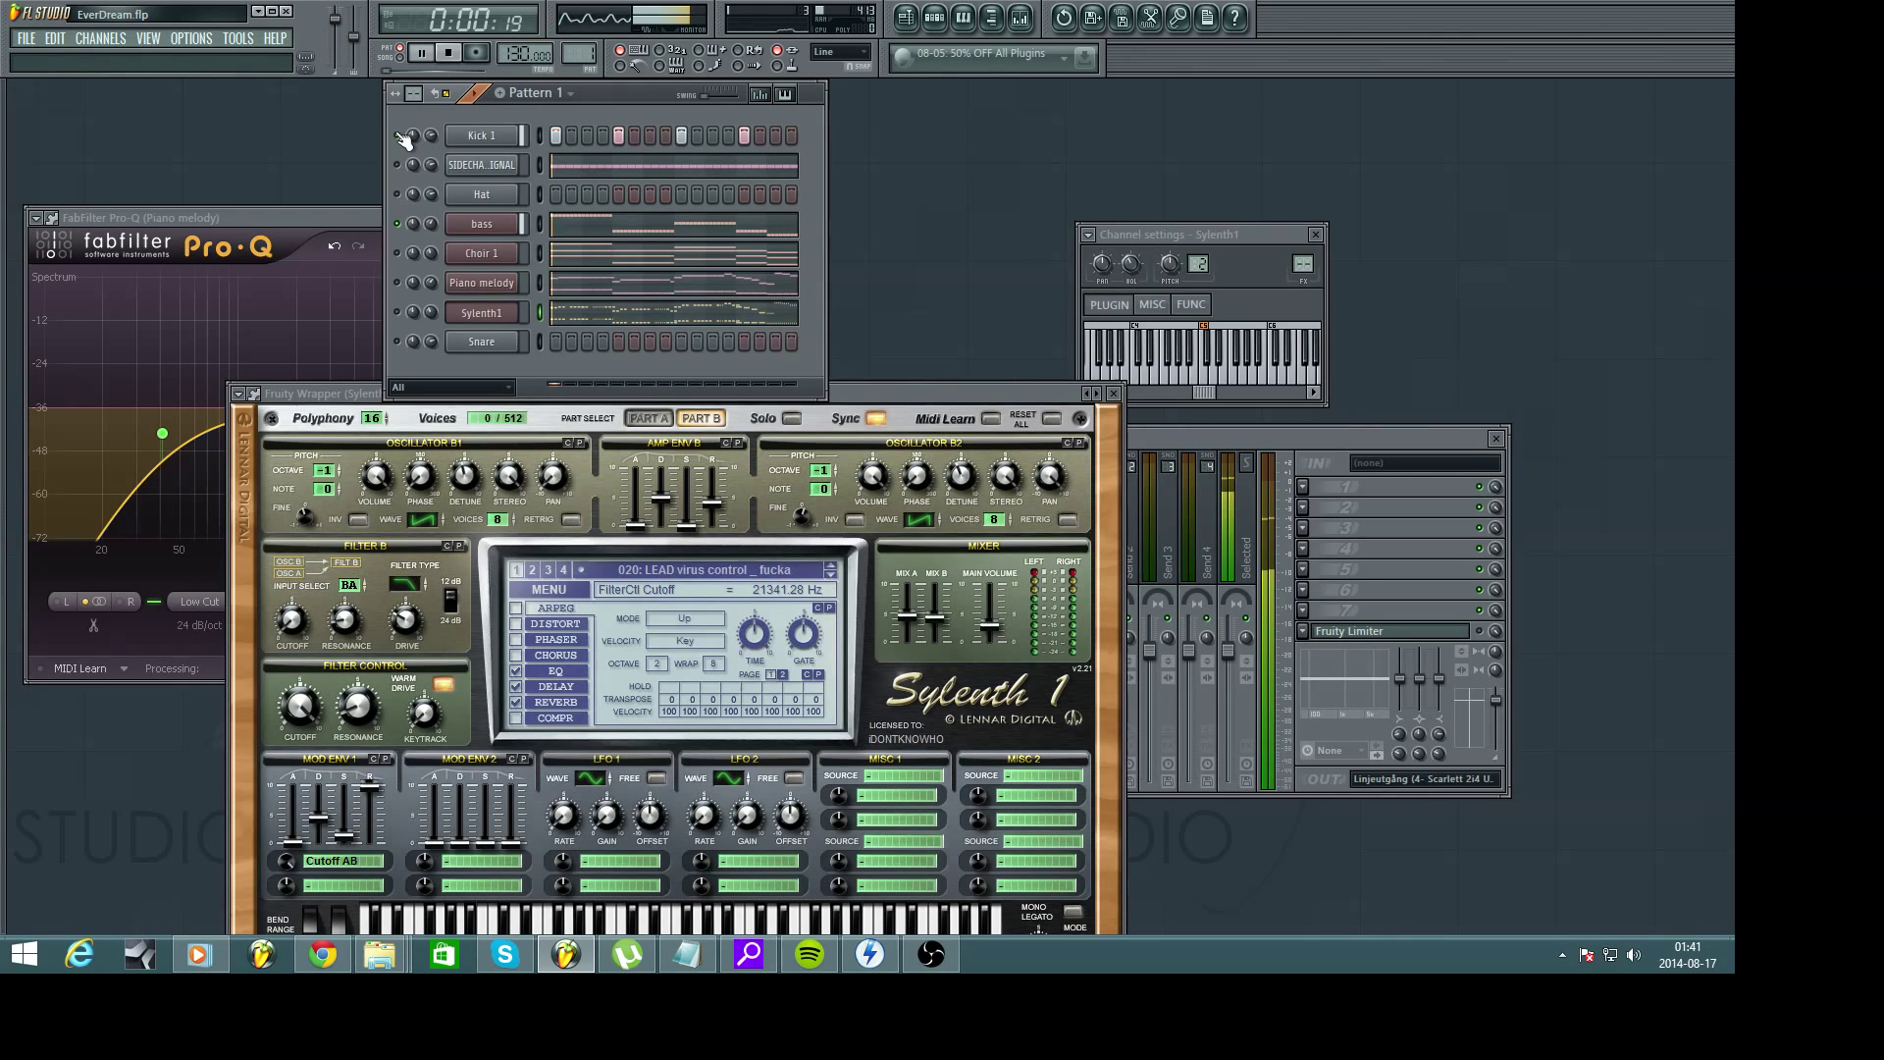
pyautogui.press('space')
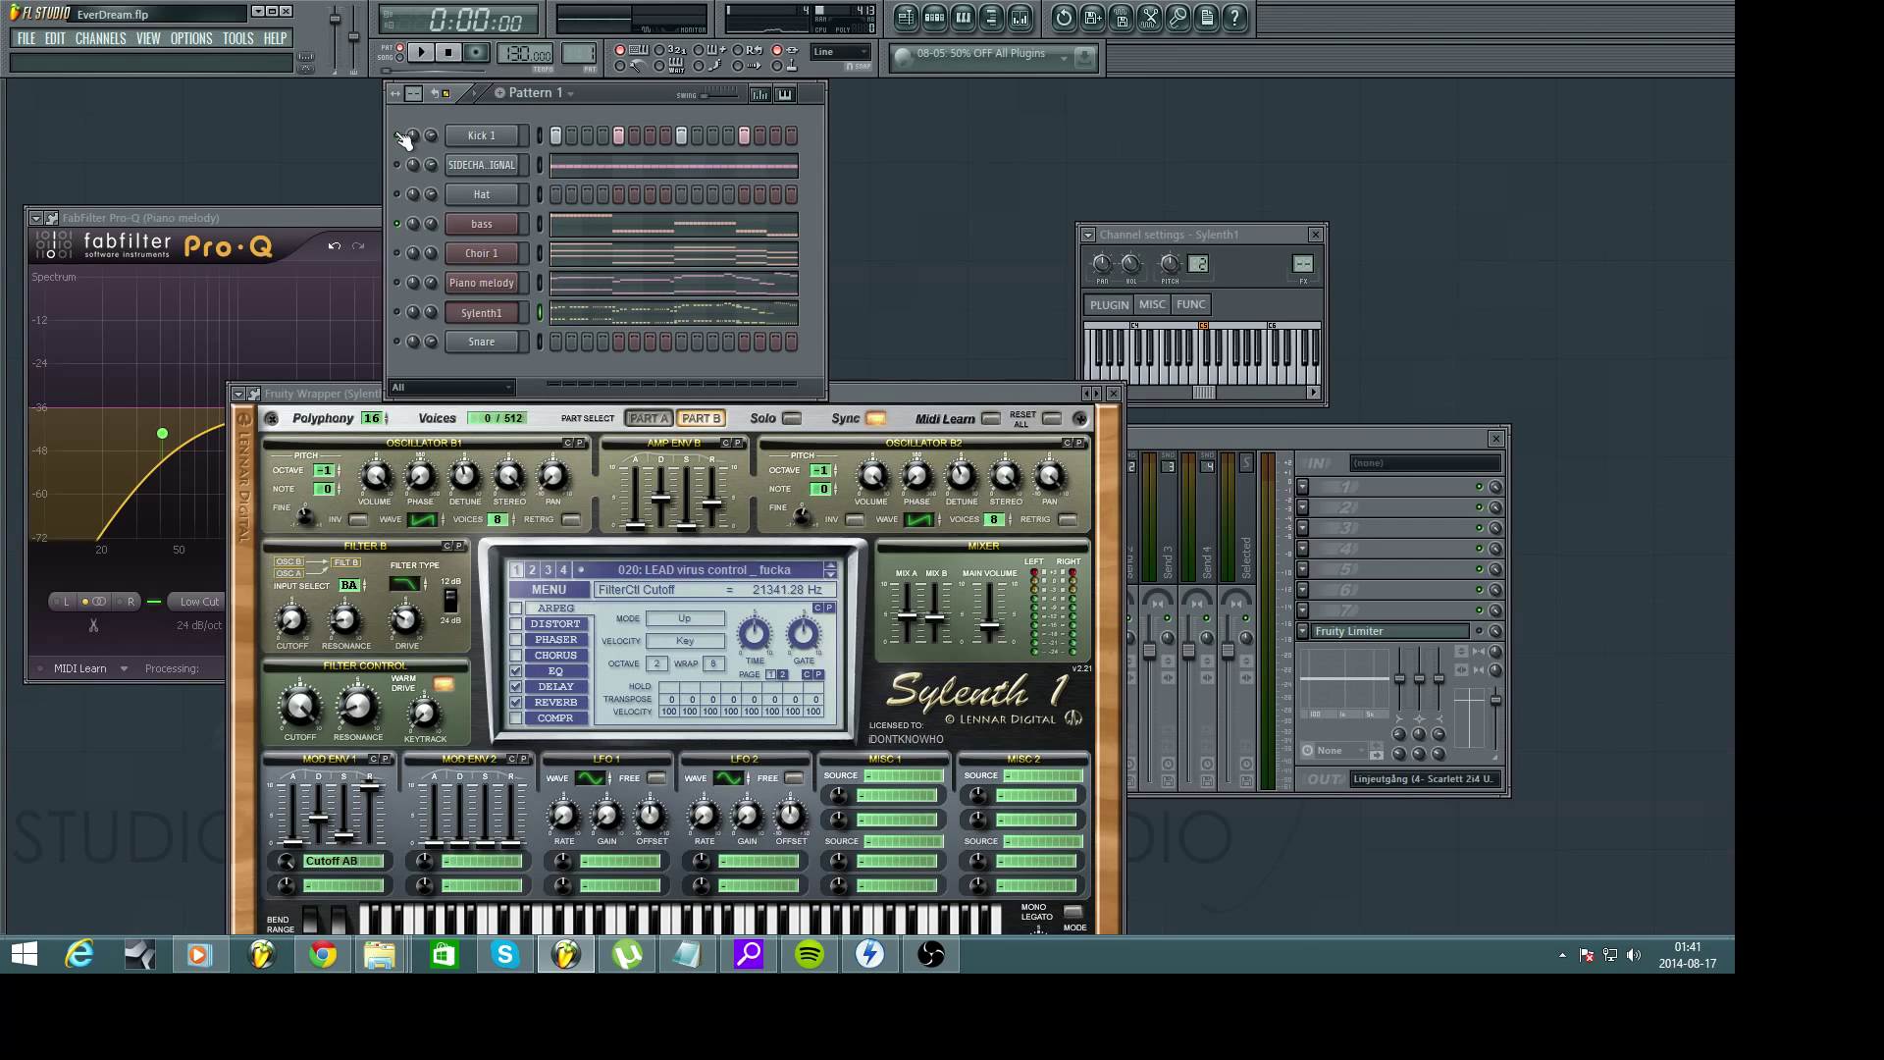
# Select the SIDECHAIN SIGNAL channel and open its channel settings showing the clap sample
pyautogui.rightClick(397, 160)
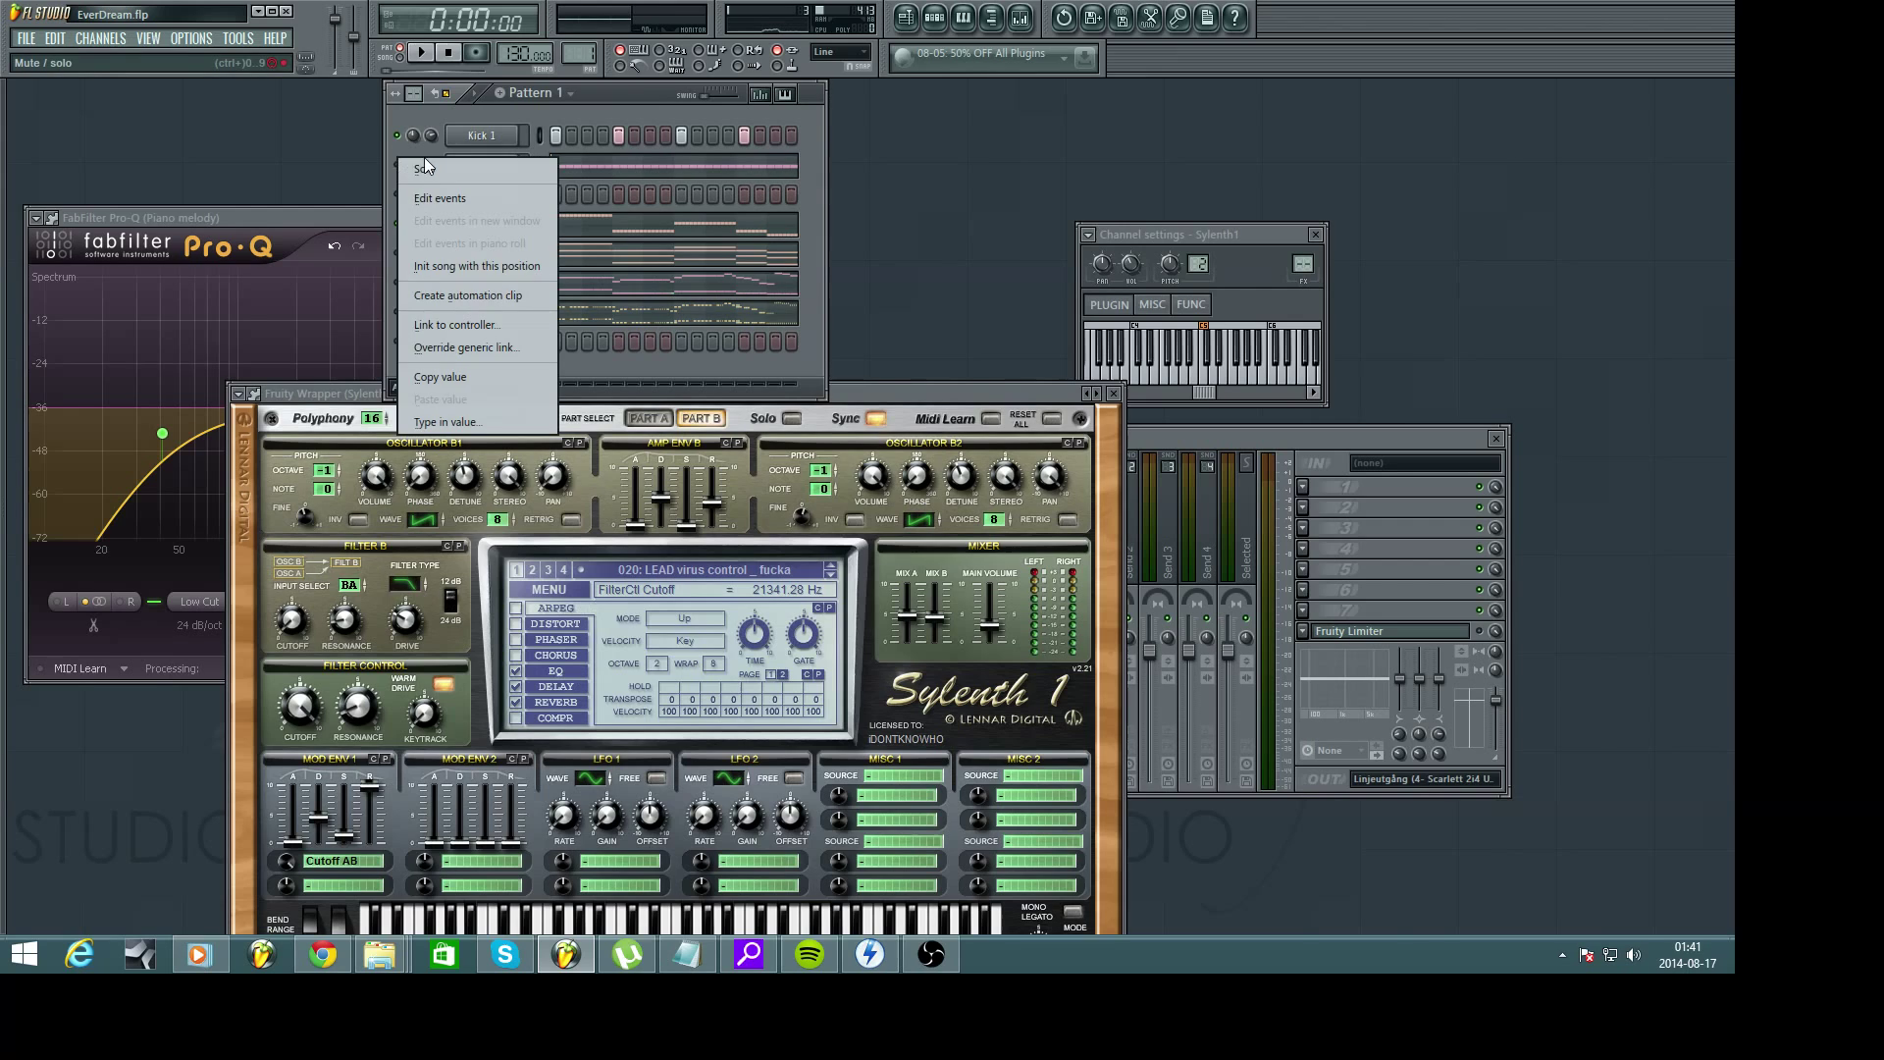
pyautogui.click(457, 172)
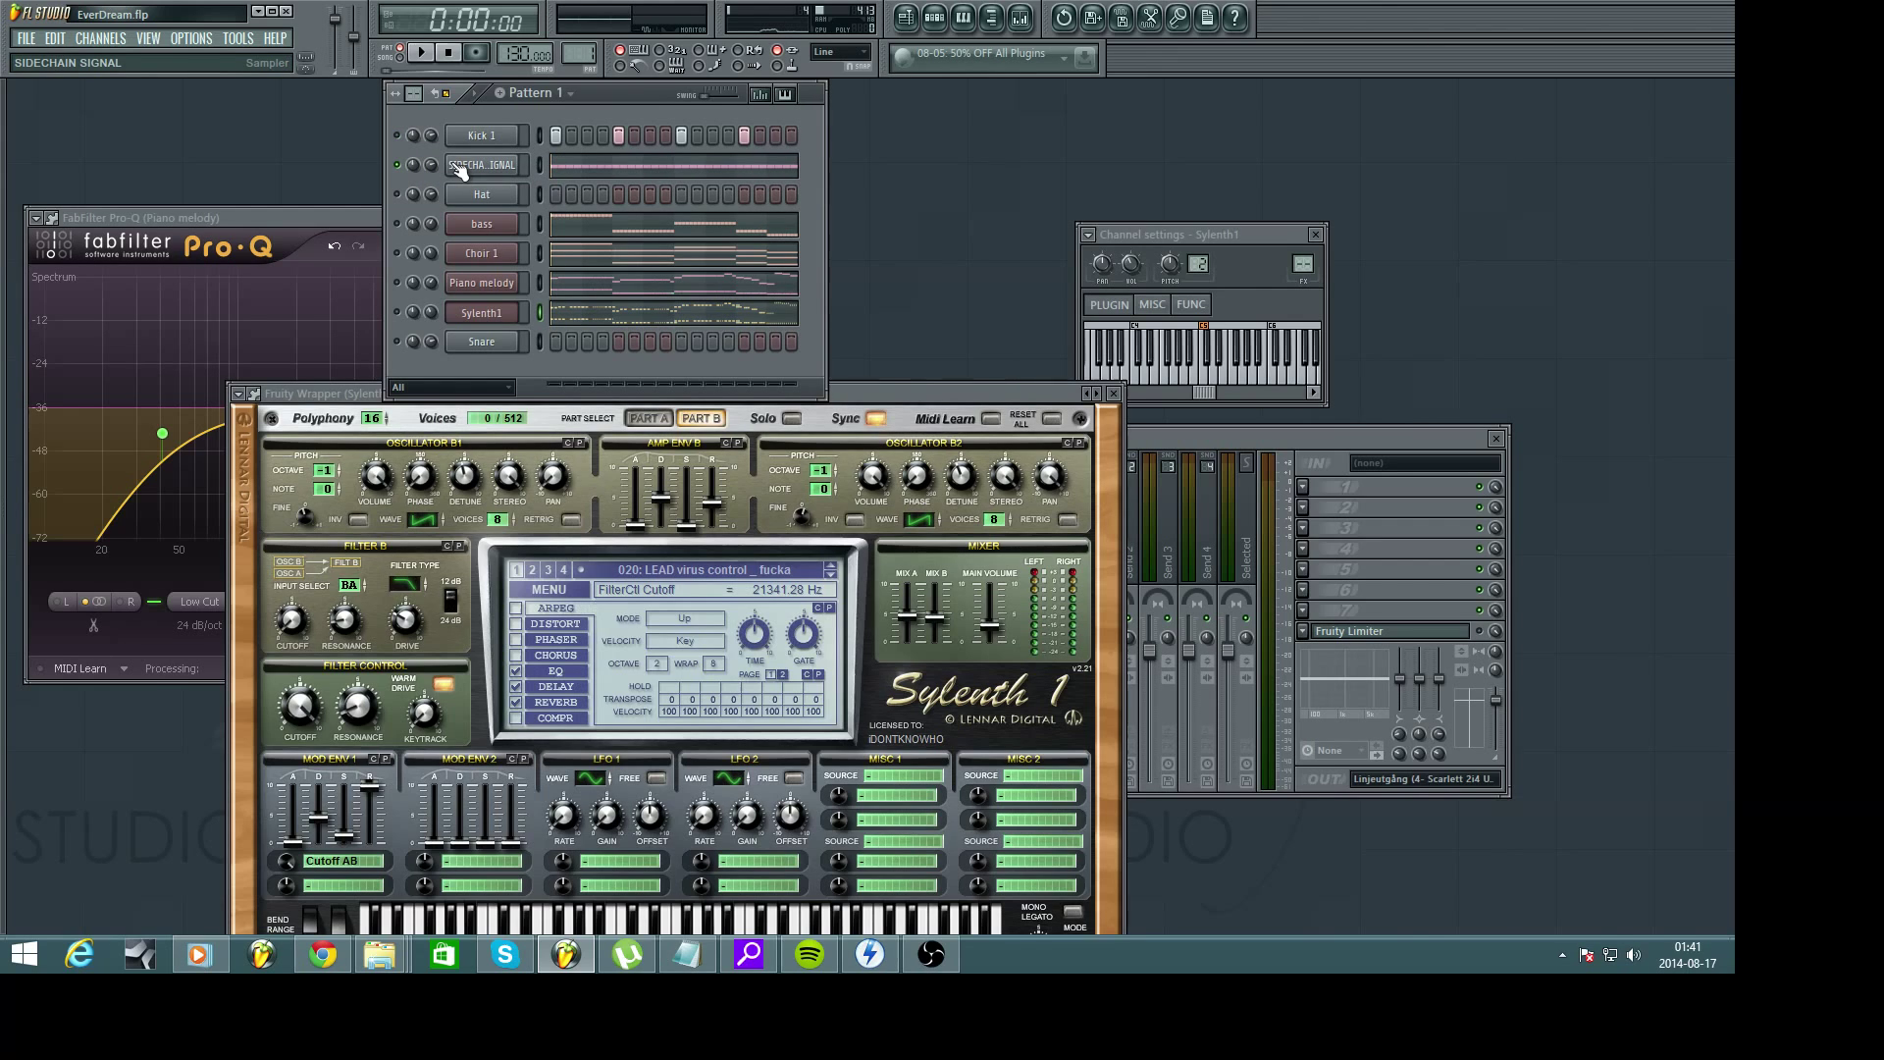
pyautogui.click(457, 169)
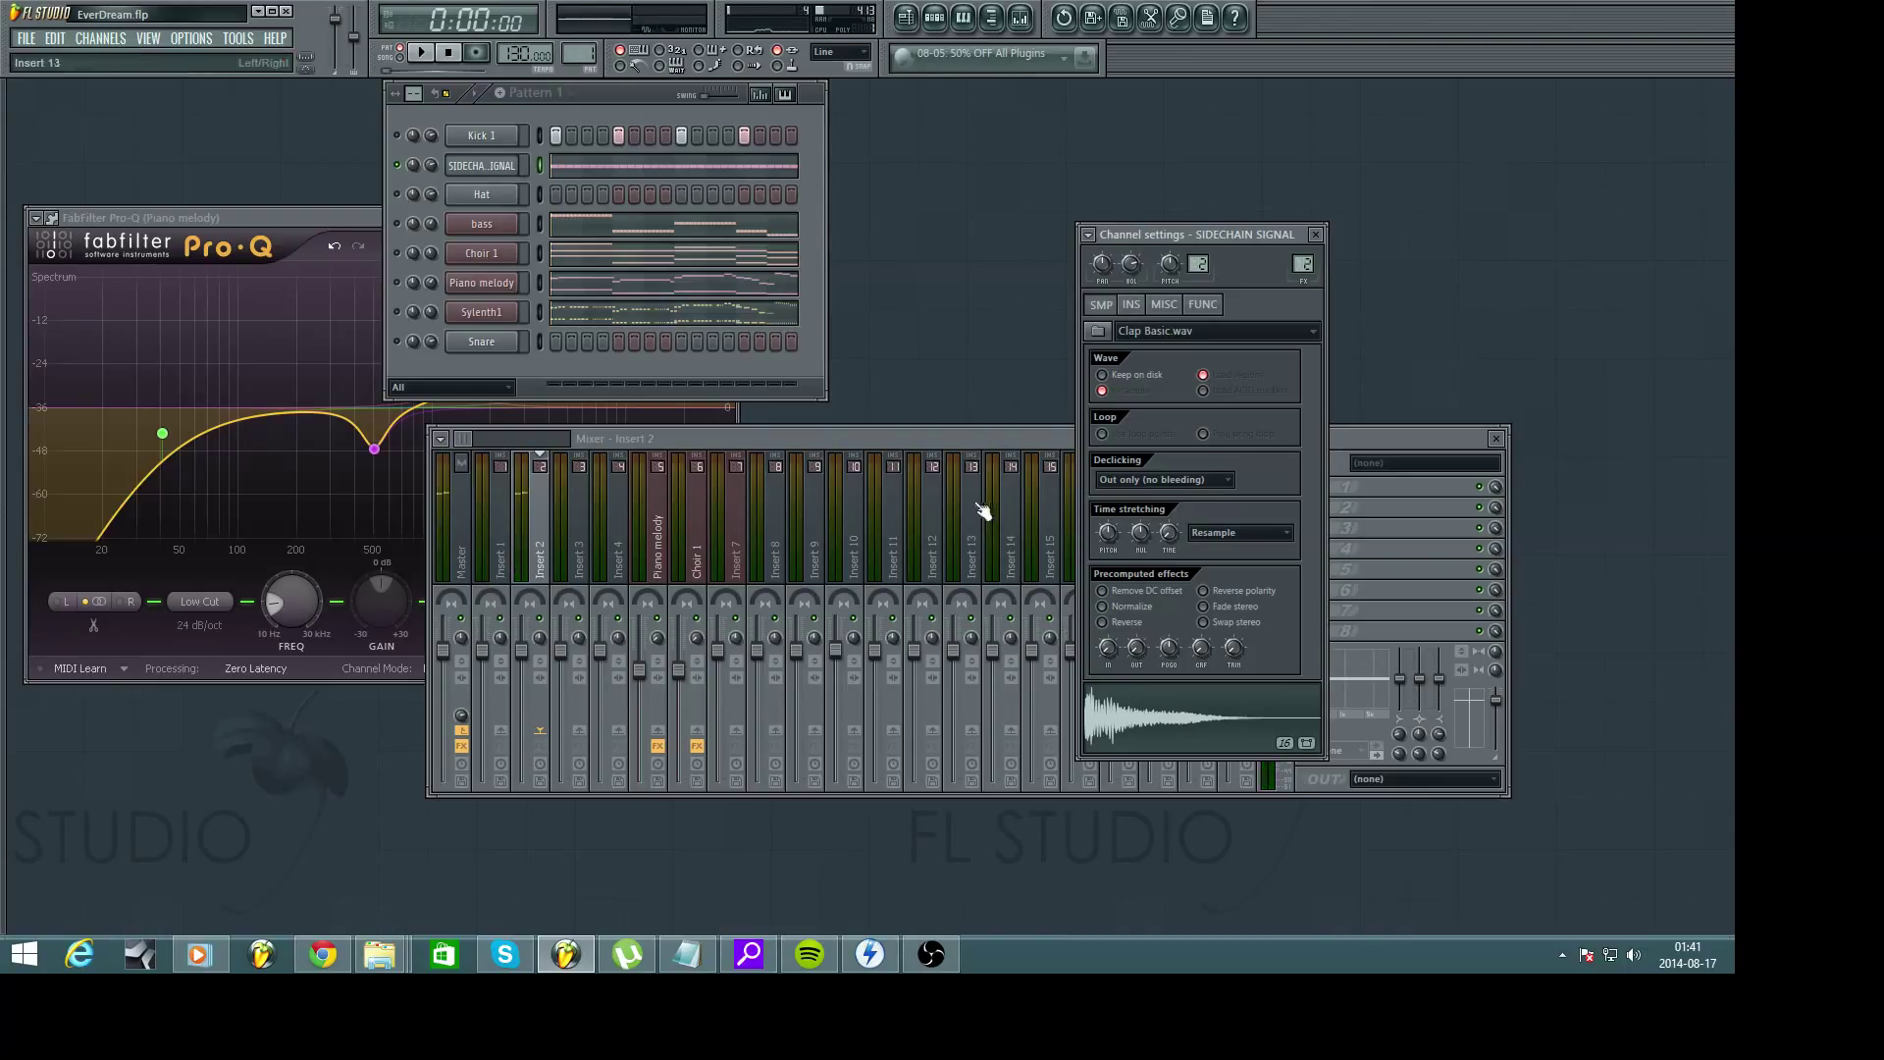
pyautogui.click(1001, 366)
# View SIDECHAIN SIGNAL's evenly spaced notes in the piano roll, zoomed out, then close it
pyautogui.click(616, 172)
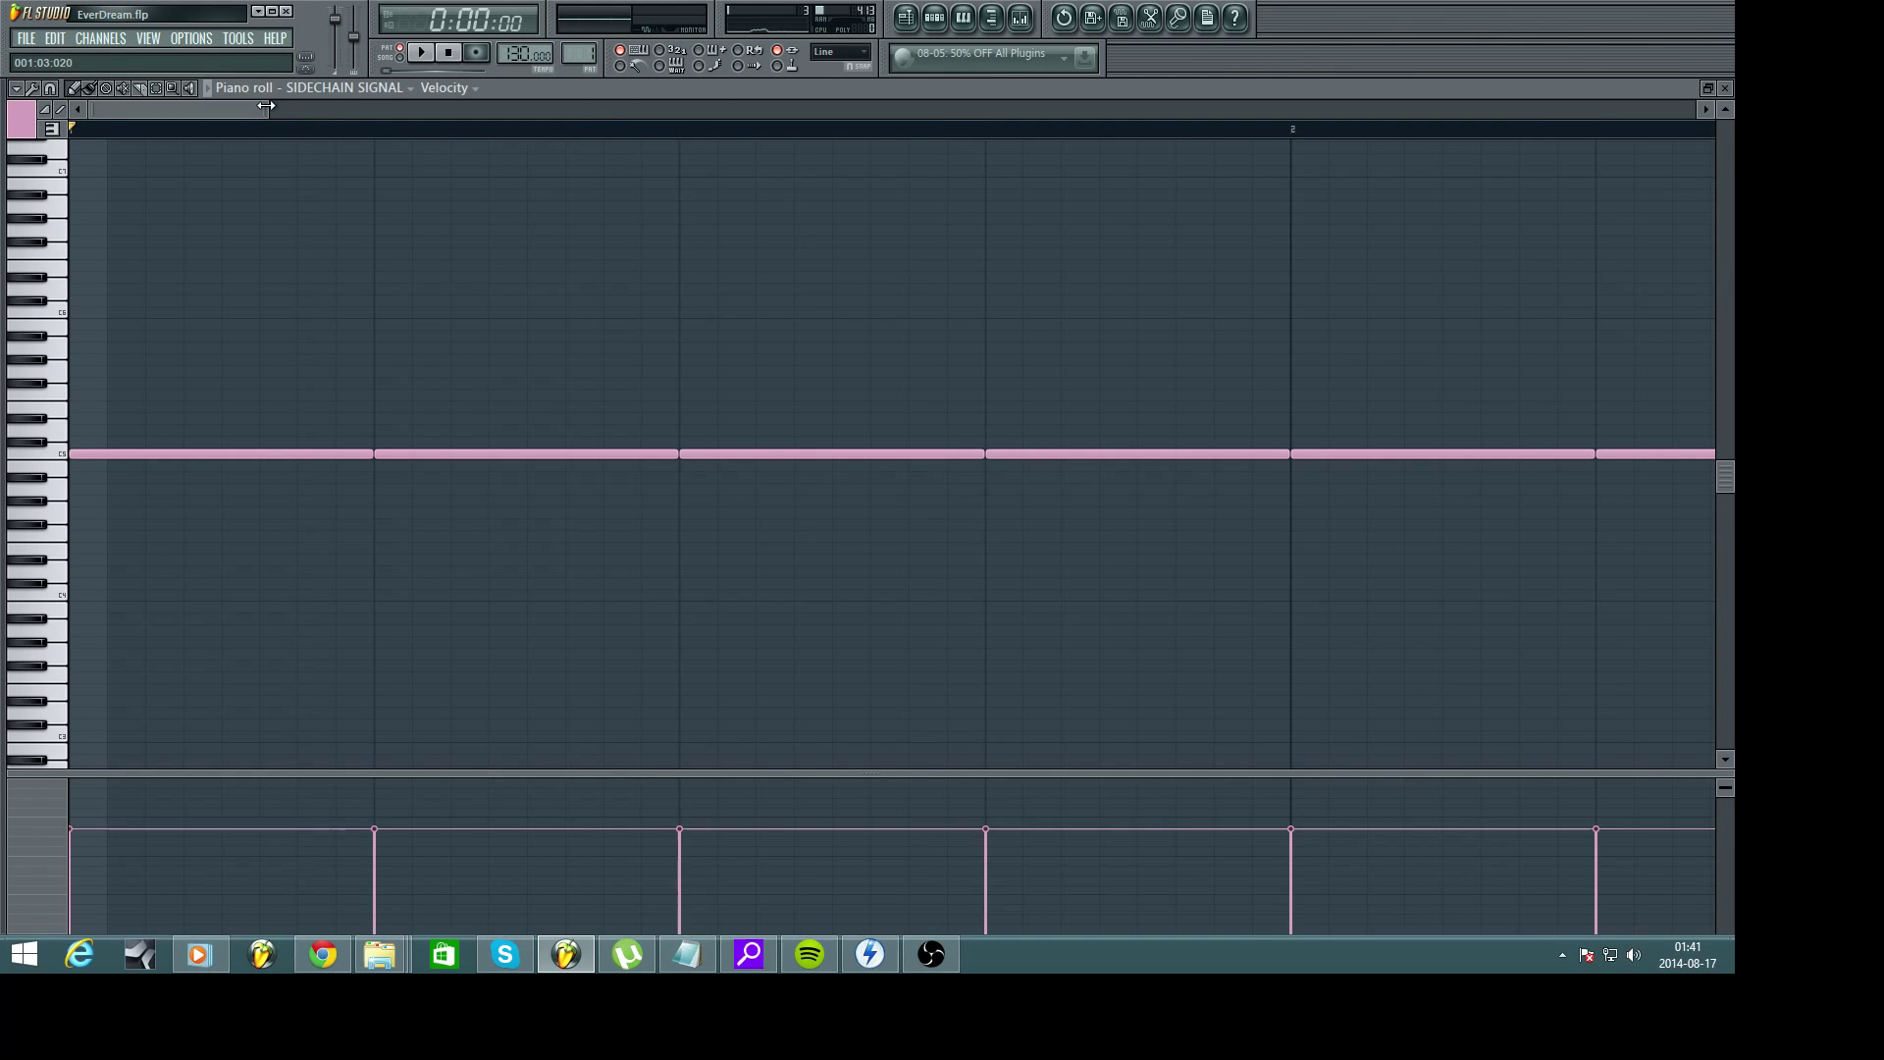
pyautogui.moveTo(266, 105); pyautogui.dragTo(1051, 278)
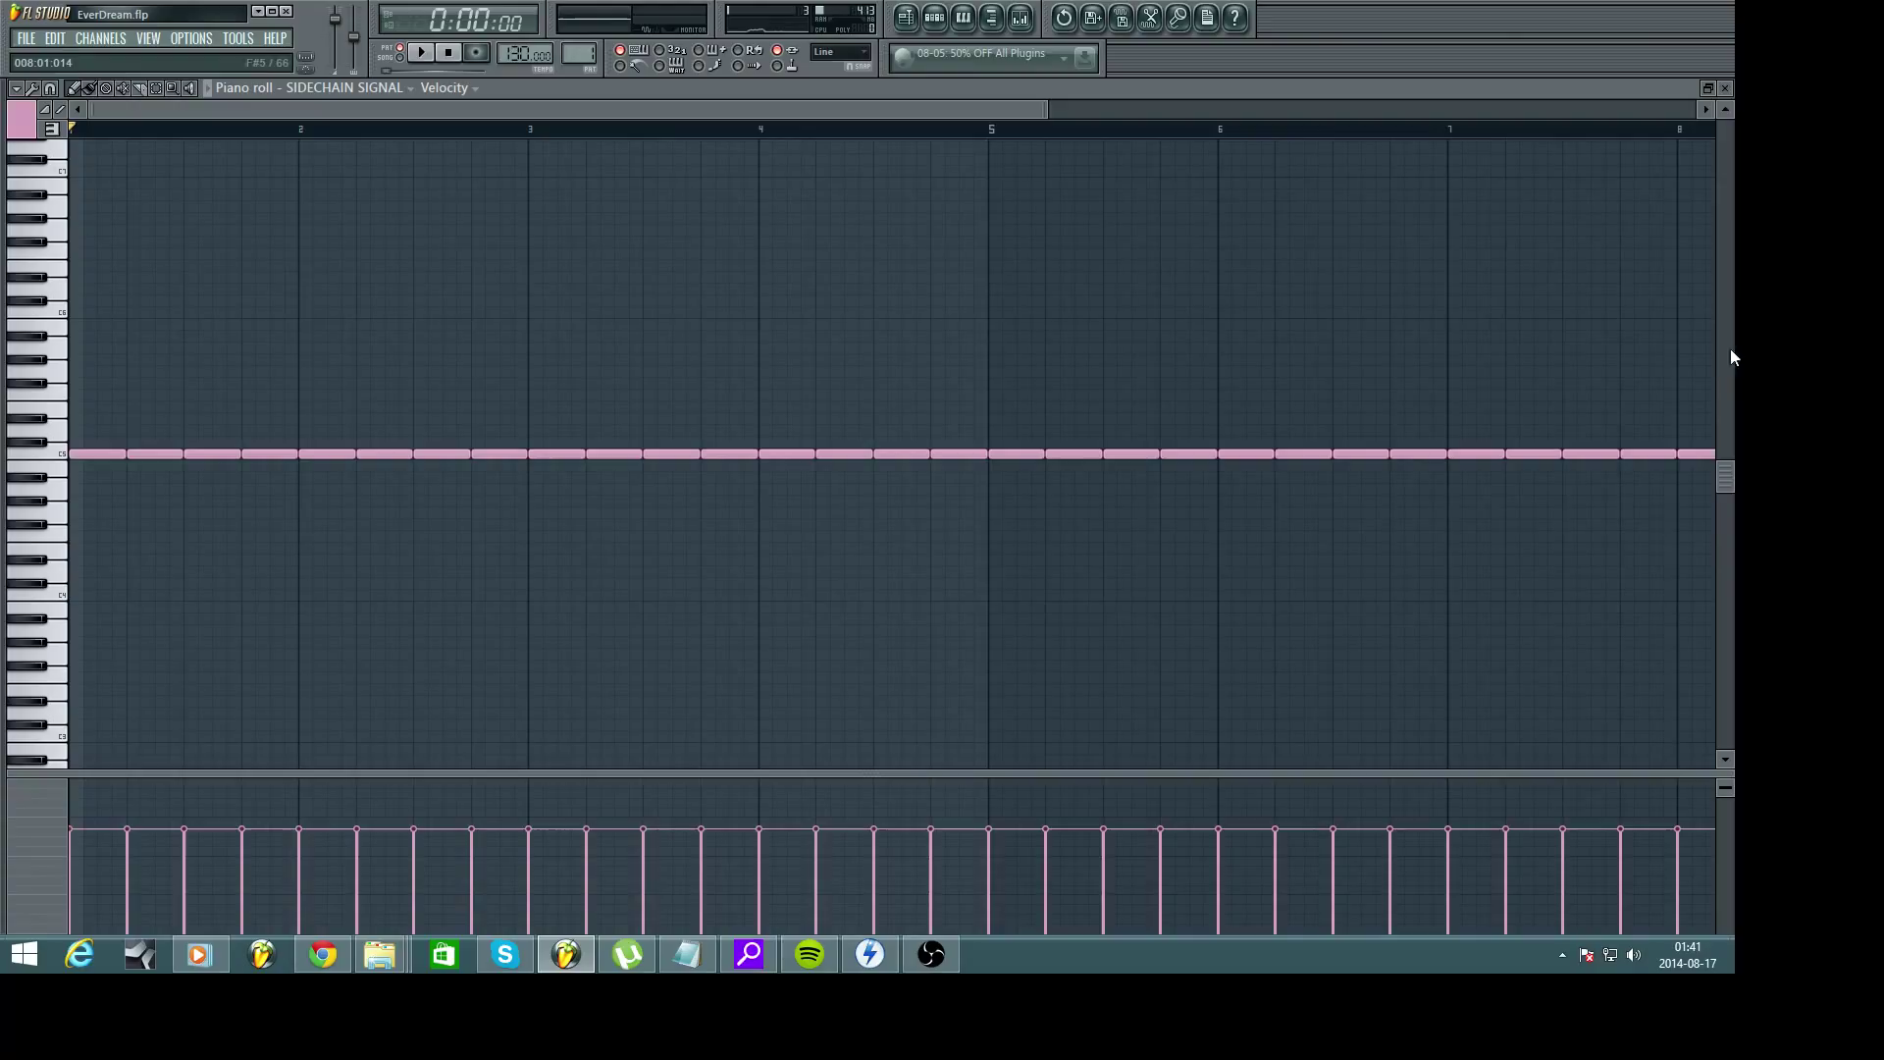
pyautogui.click(1730, 88)
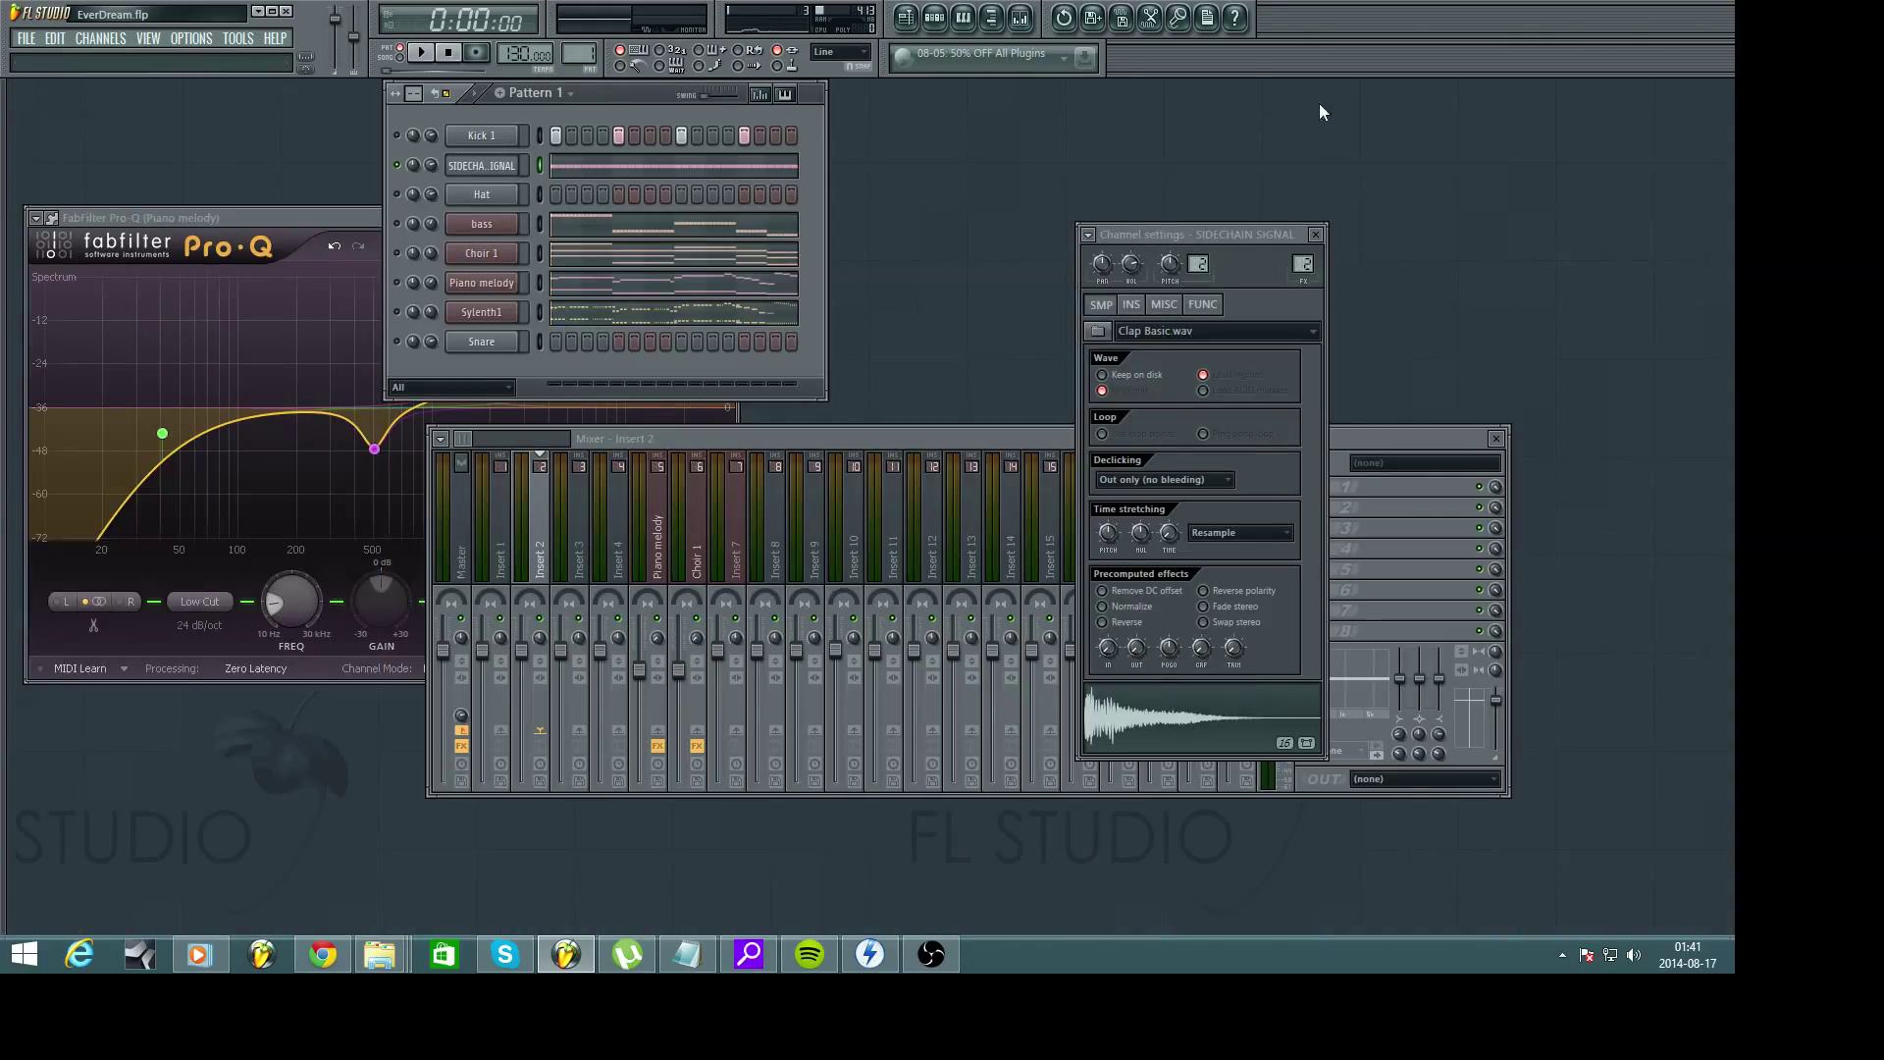
# Close the SIDECHAIN SIGNAL settings and bring up the bass channel's Nexus2 synth
pyautogui.click(1316, 235)
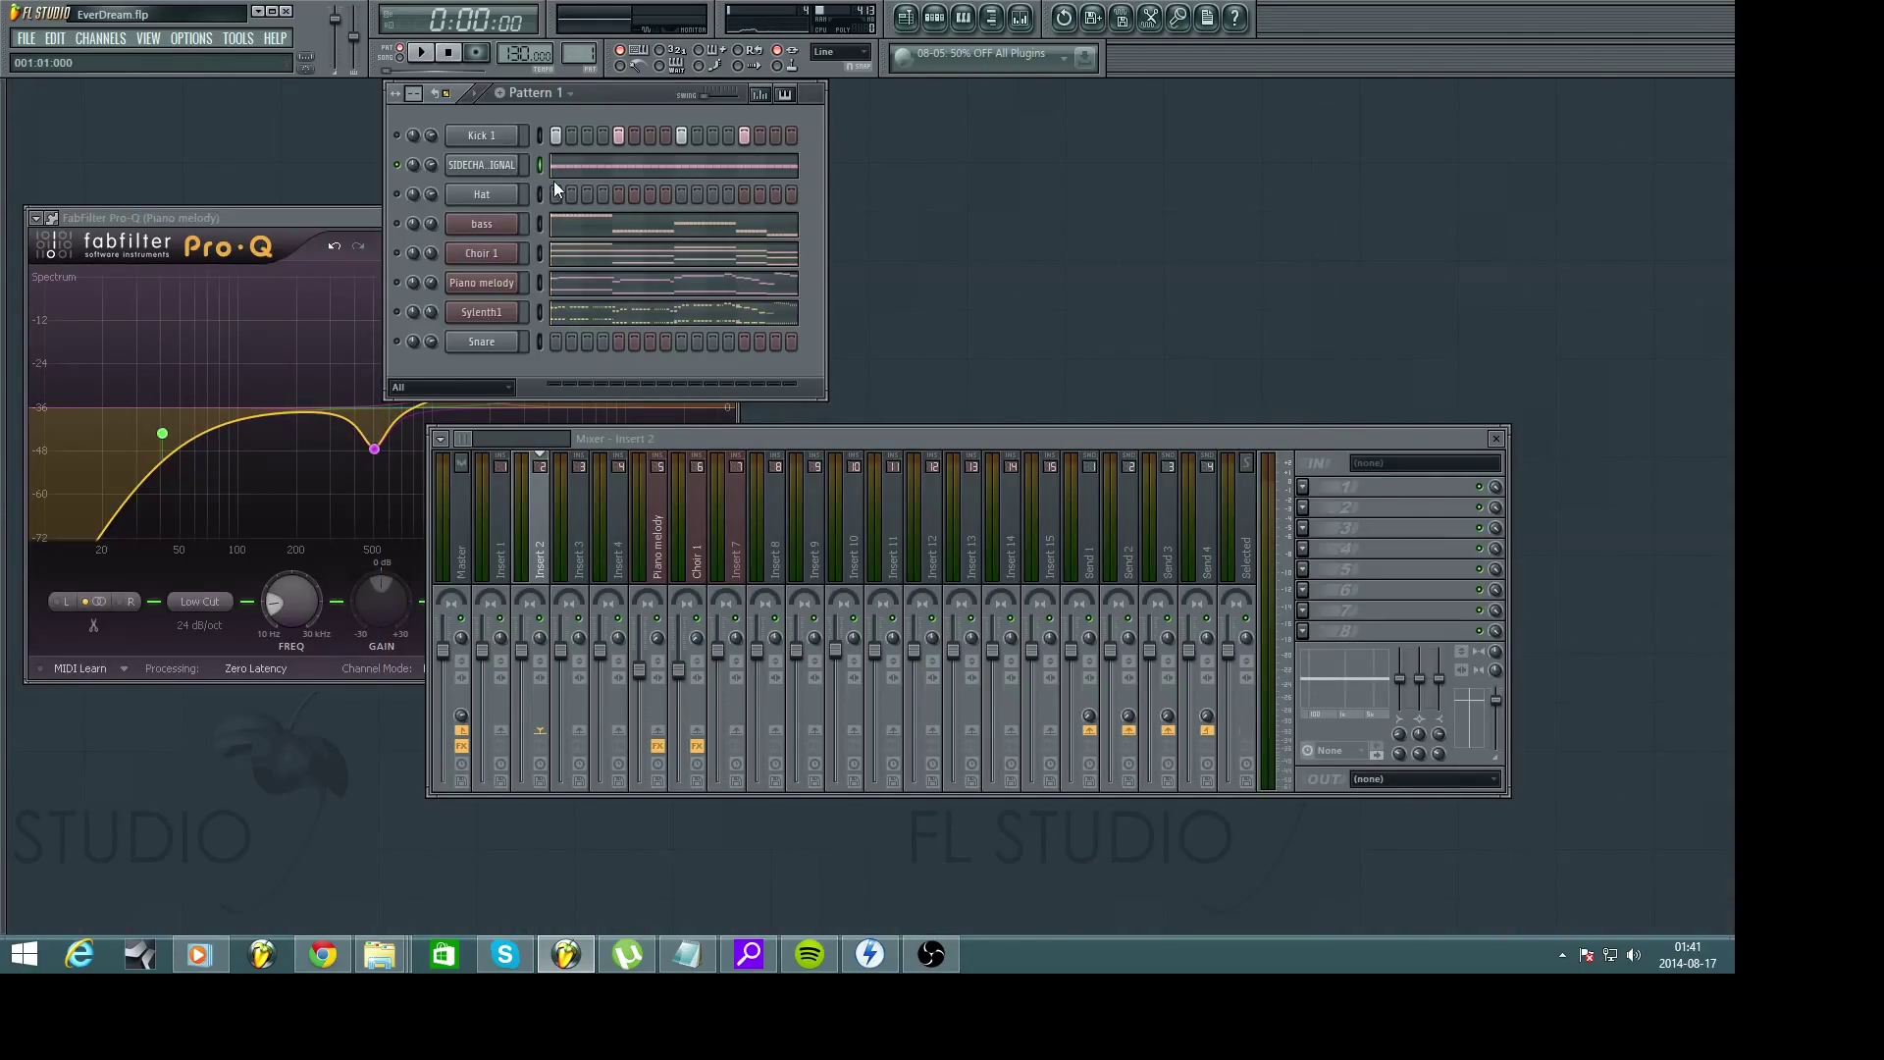
pyautogui.click(494, 169)
pyautogui.click(482, 224)
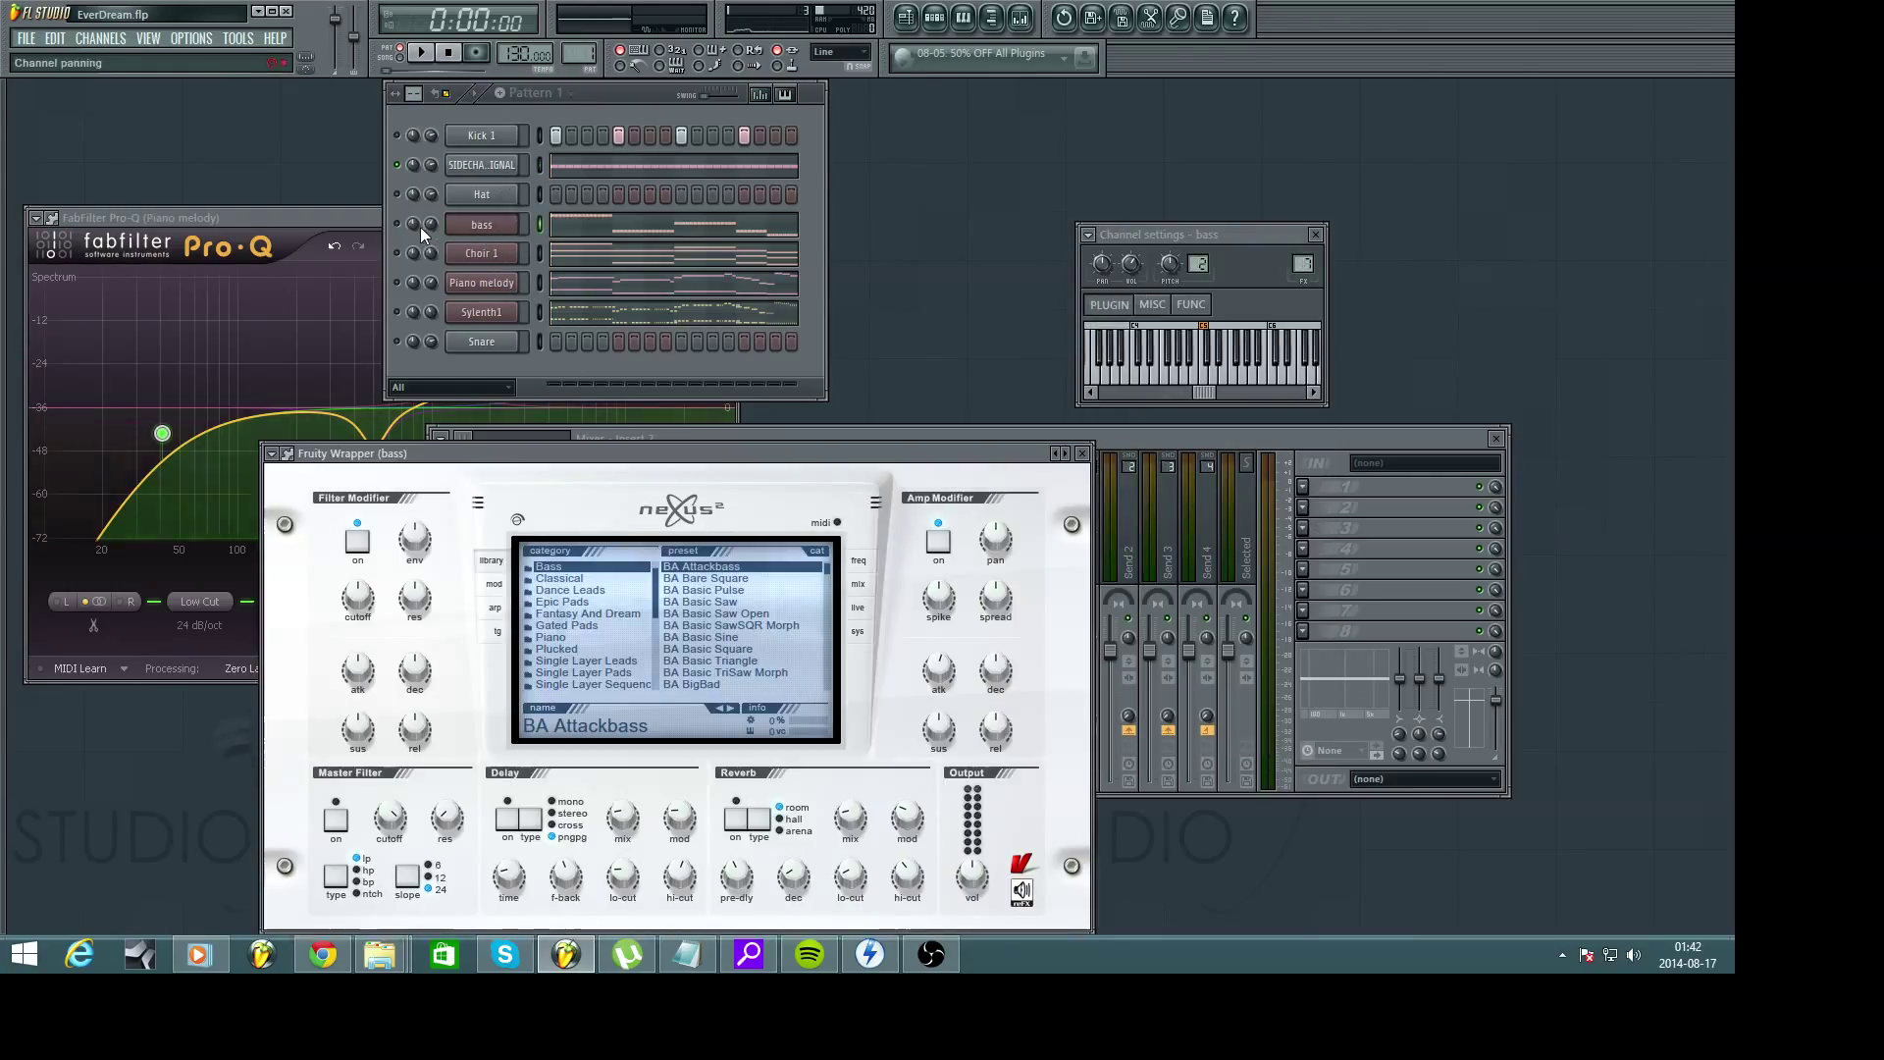
# Rename the bass channel's mixer track Insert 7 to 'Bass'
pyautogui.click(1297, 263)
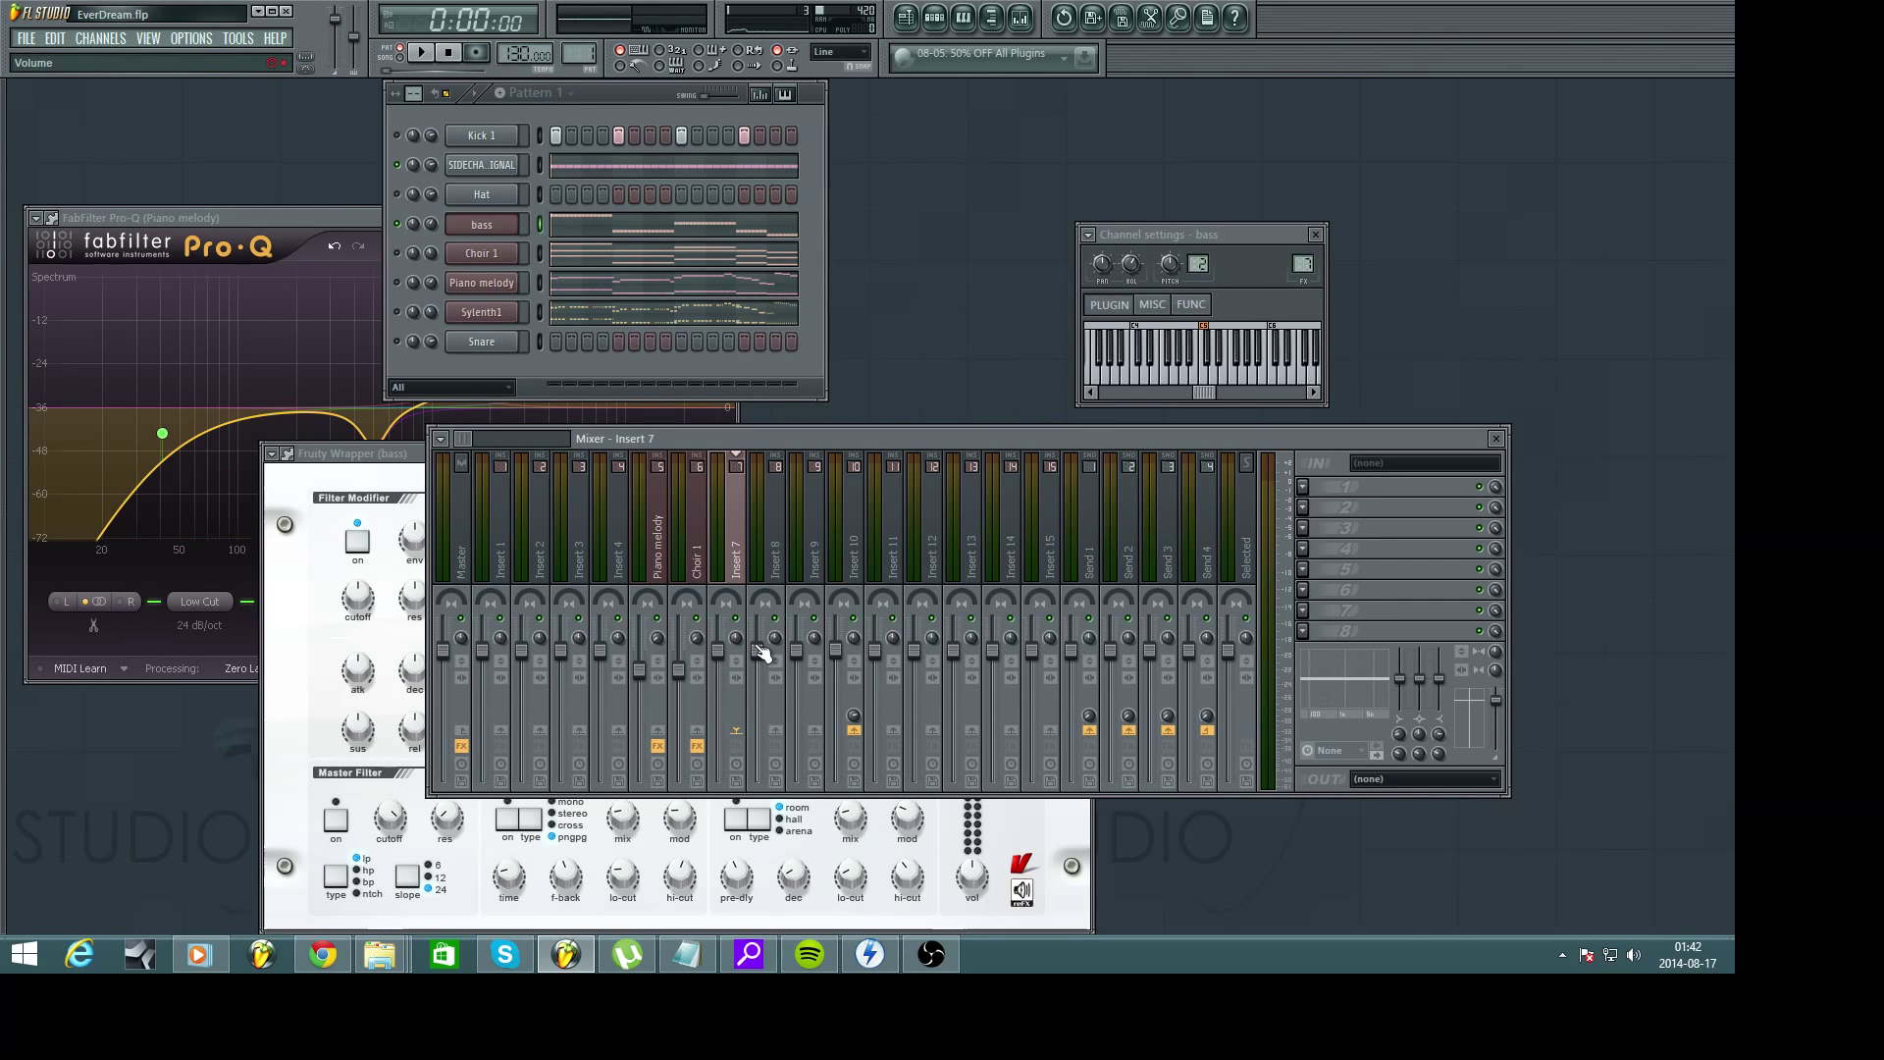
pyautogui.press('F2')
pyautogui.write('Bass')
pyautogui.press('Return')
pyautogui.click(541, 571)
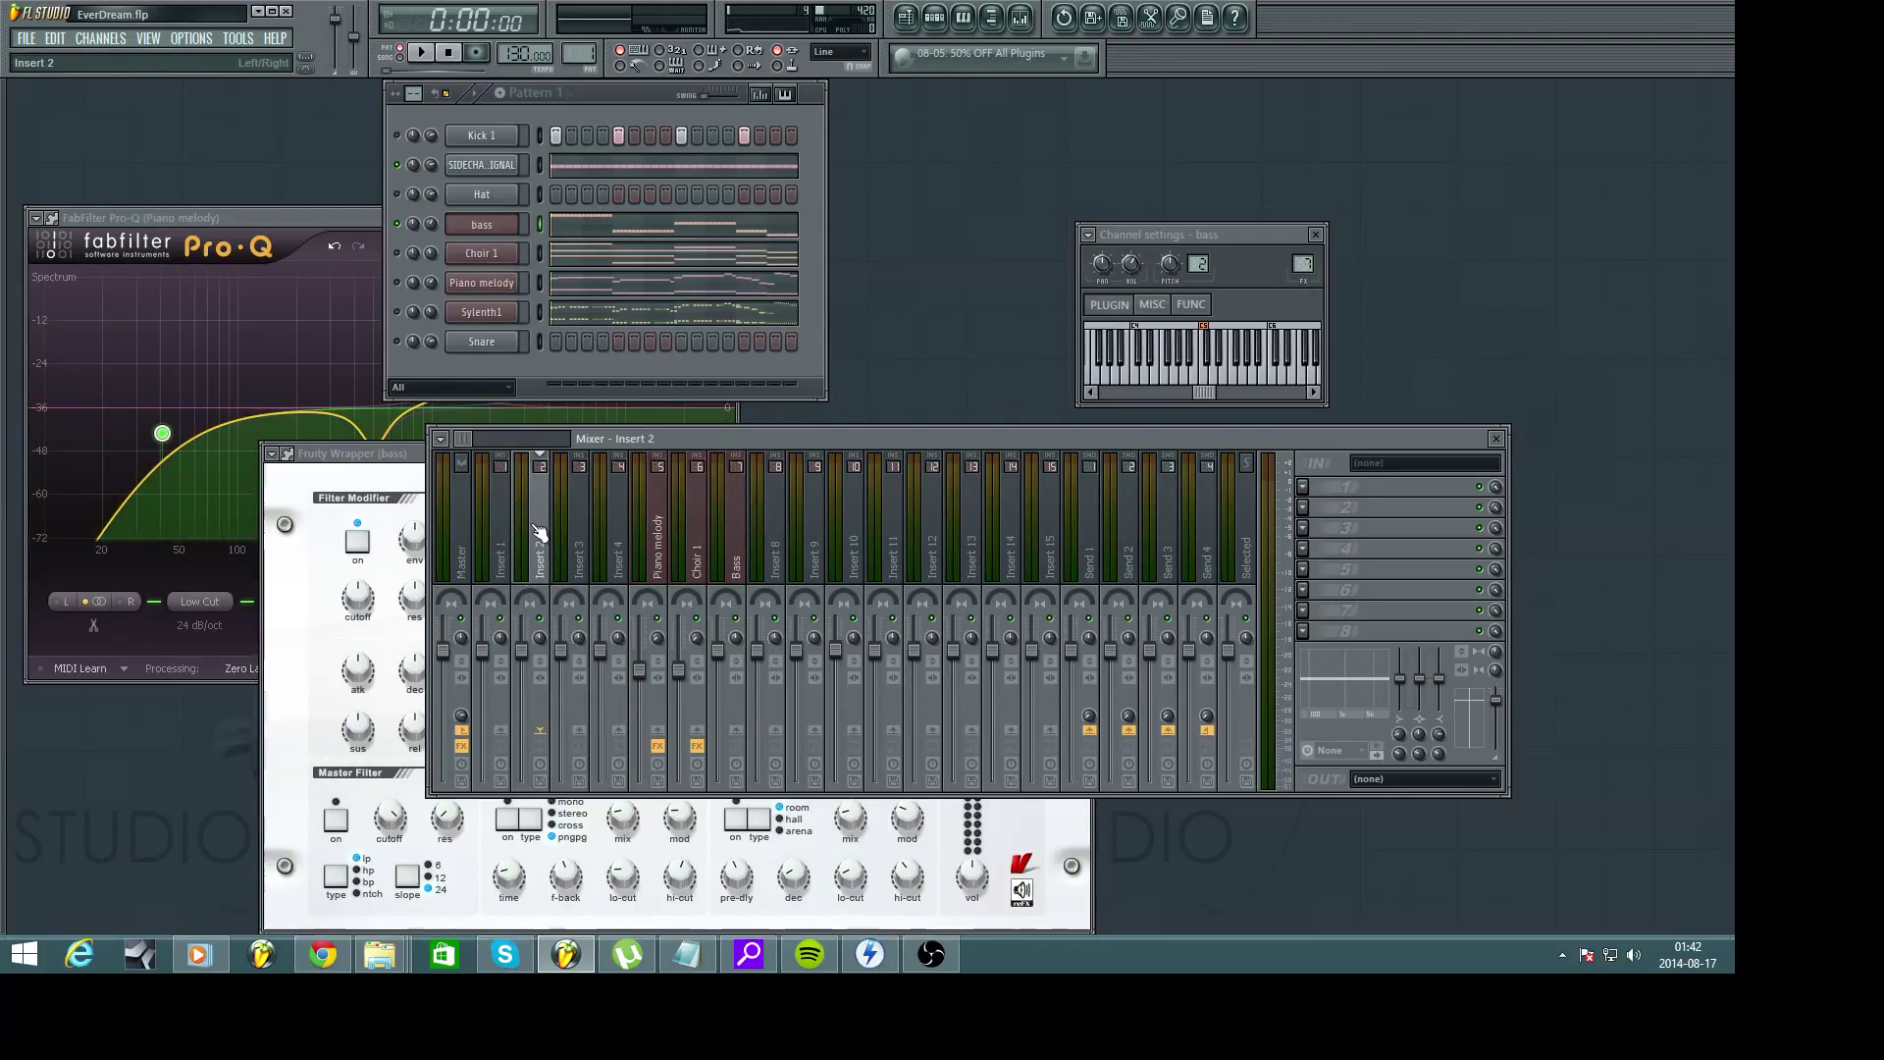
# Load Fruity Peak Controller into Insert 2's first FX slot and place its window beside the channel rack
pyautogui.click(1303, 487)
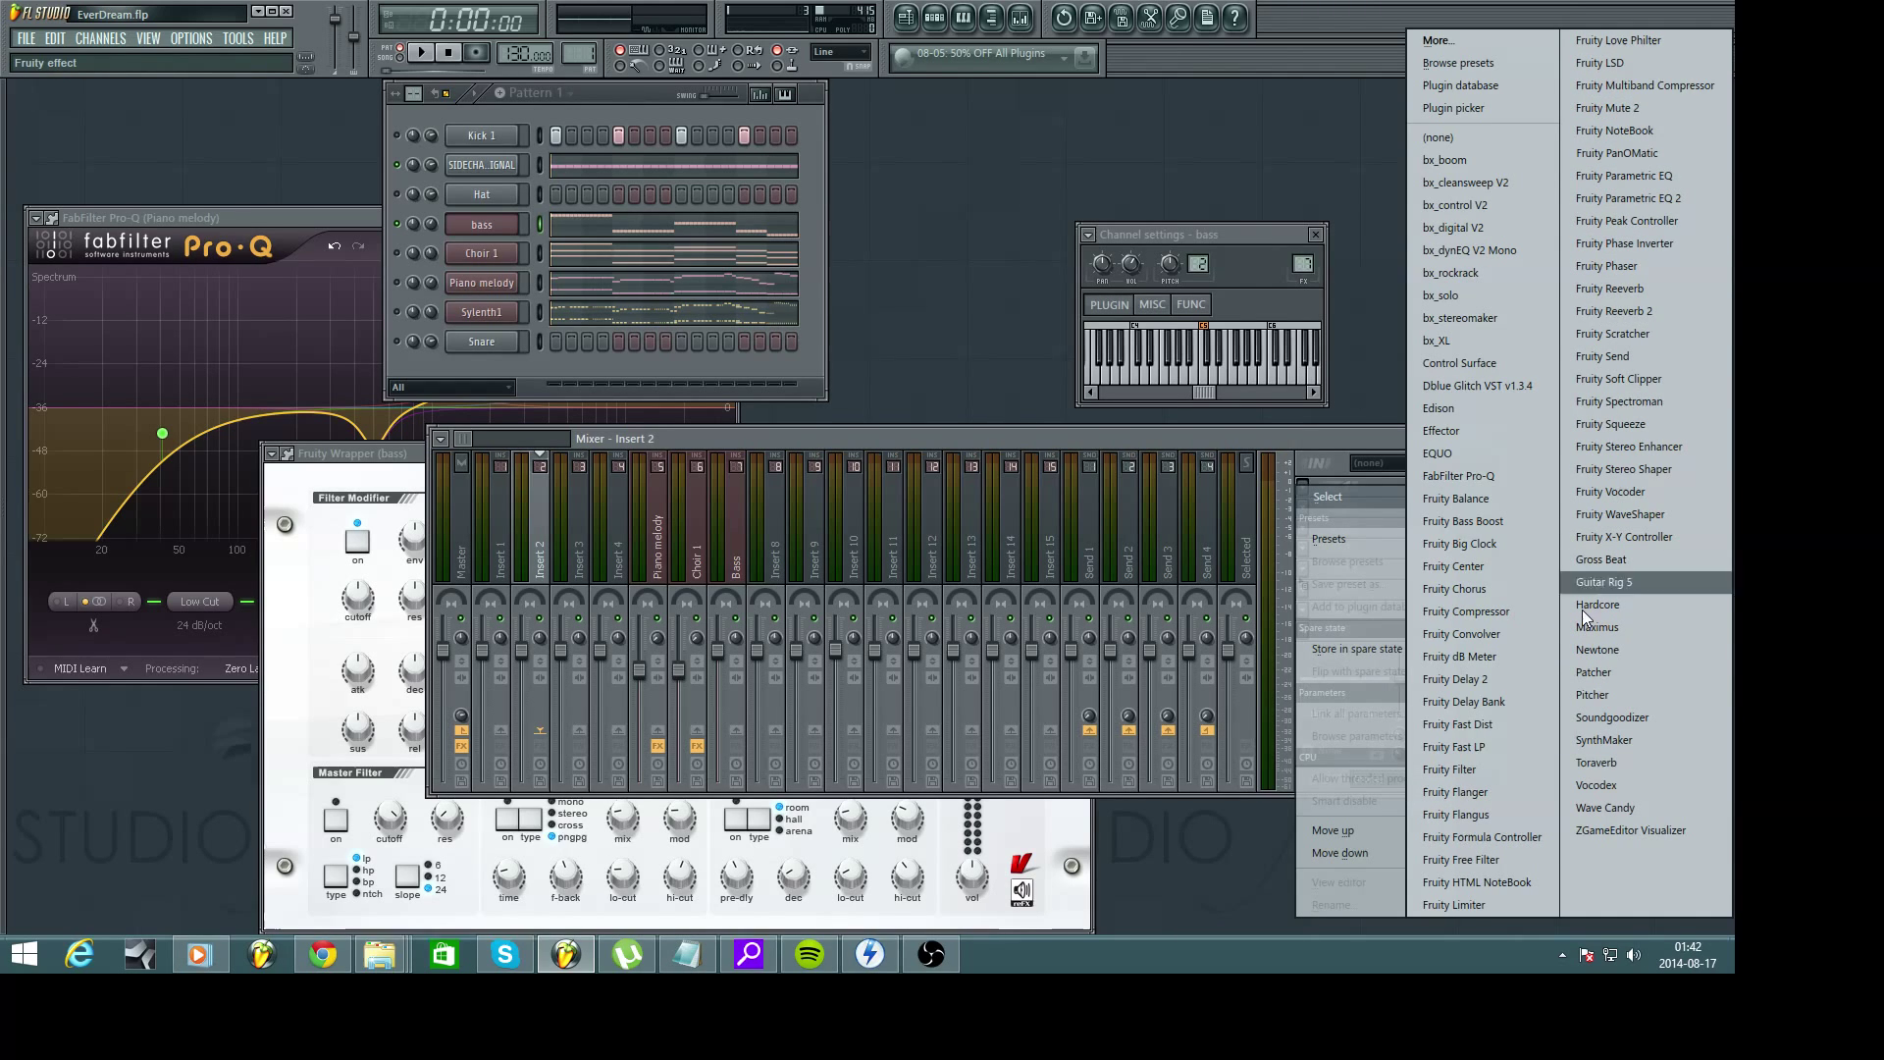
pyautogui.click(1656, 224)
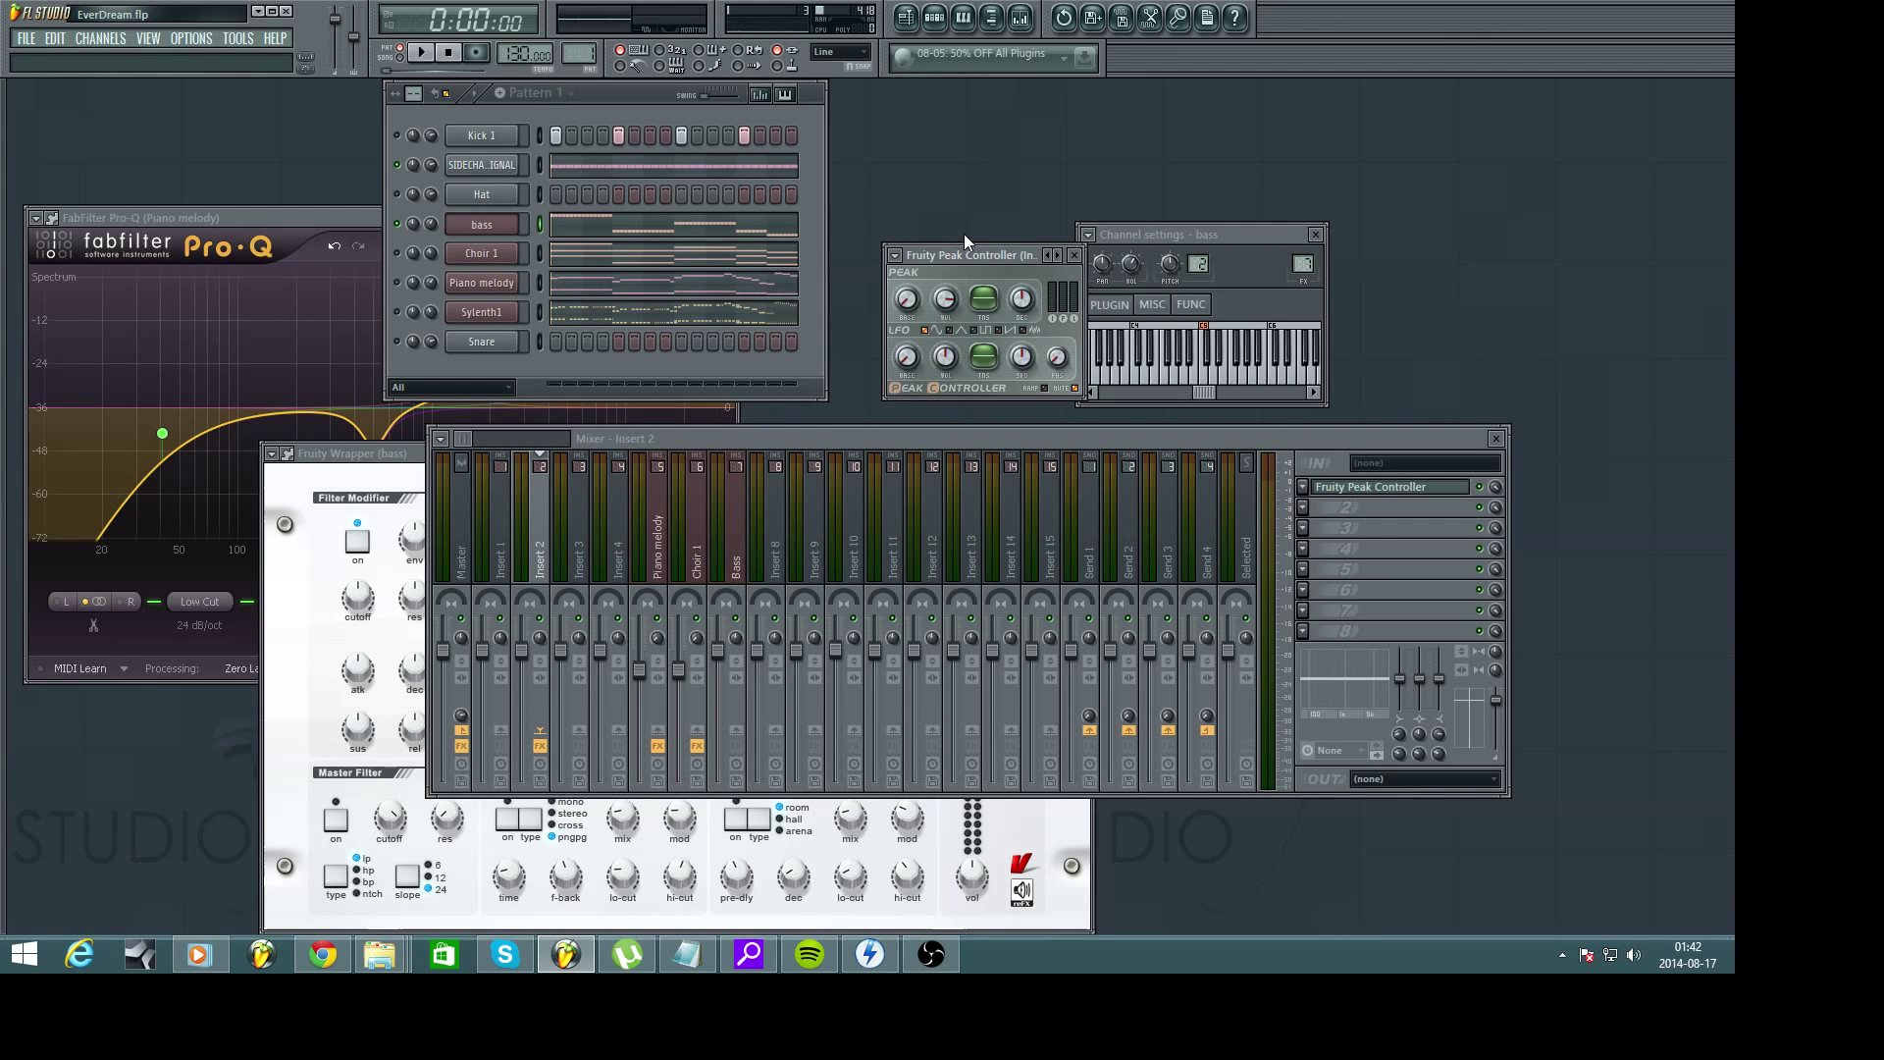
pyautogui.moveTo(963, 248); pyautogui.dragTo(799, 299)
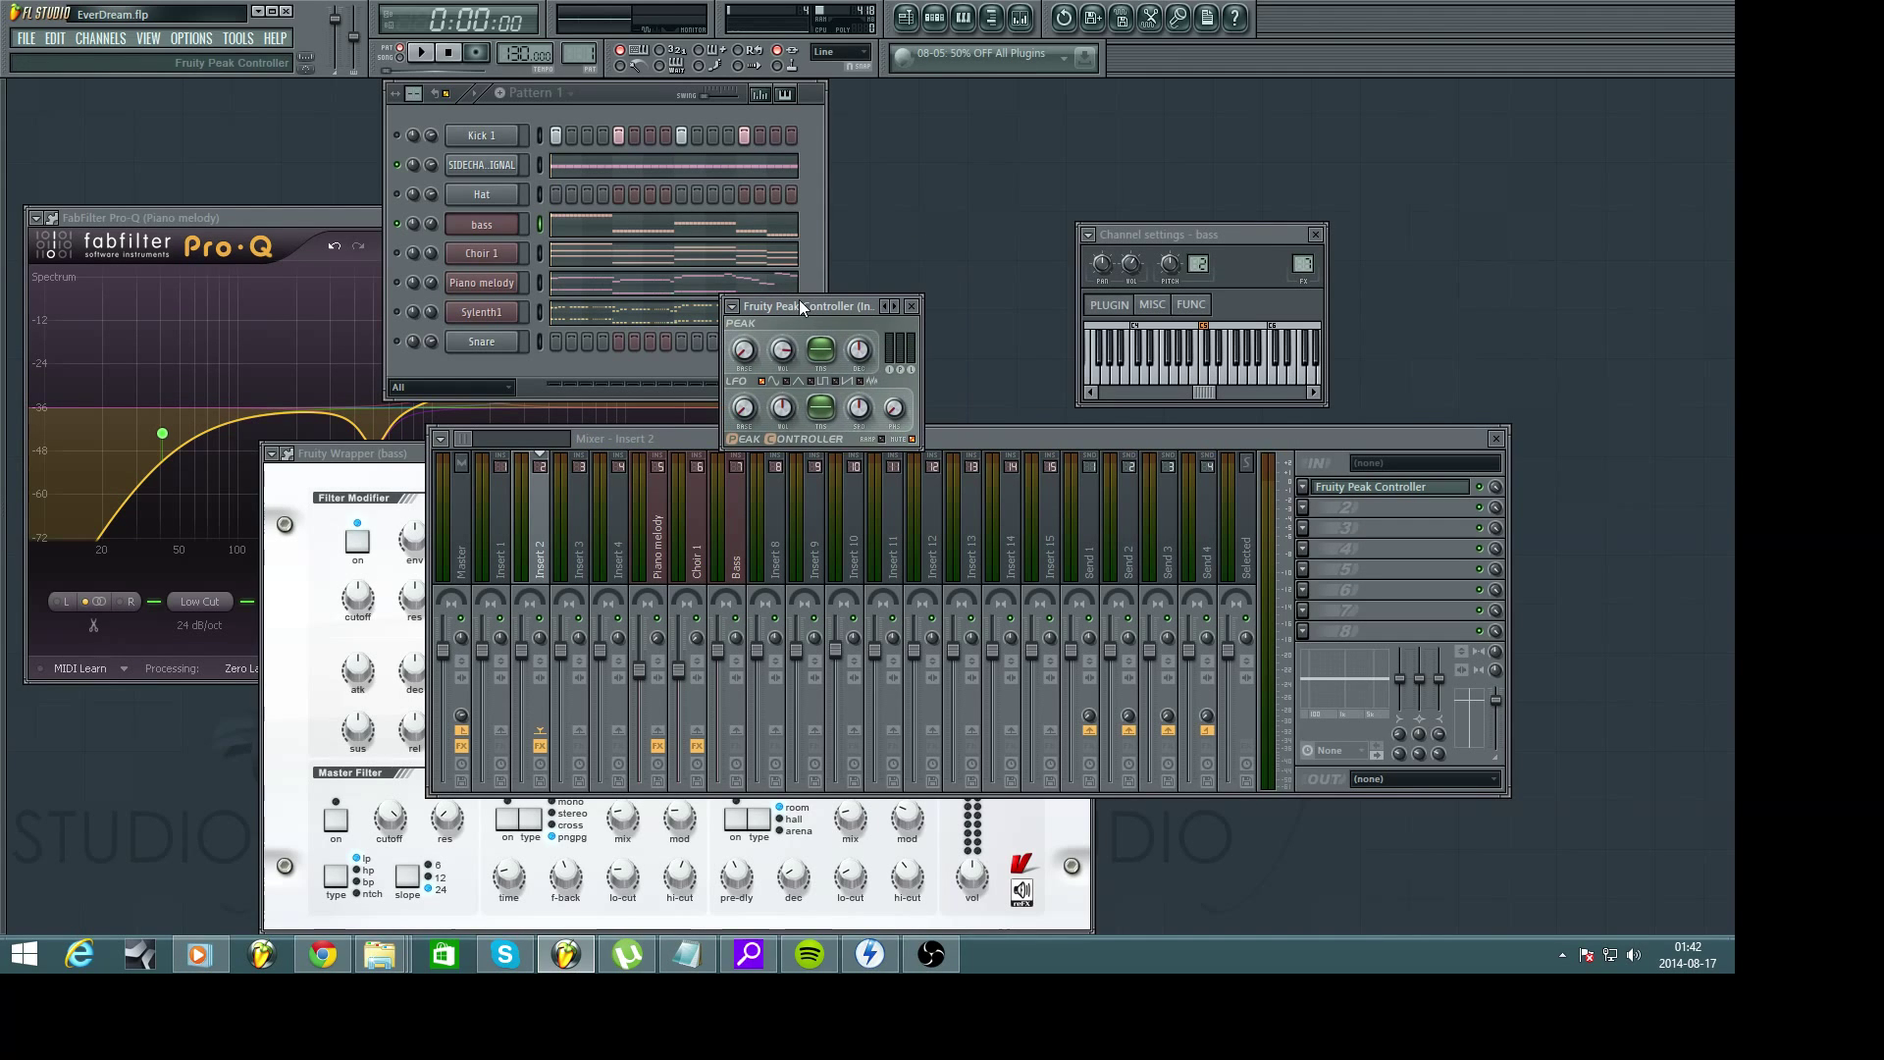
pyautogui.click(427, 167)
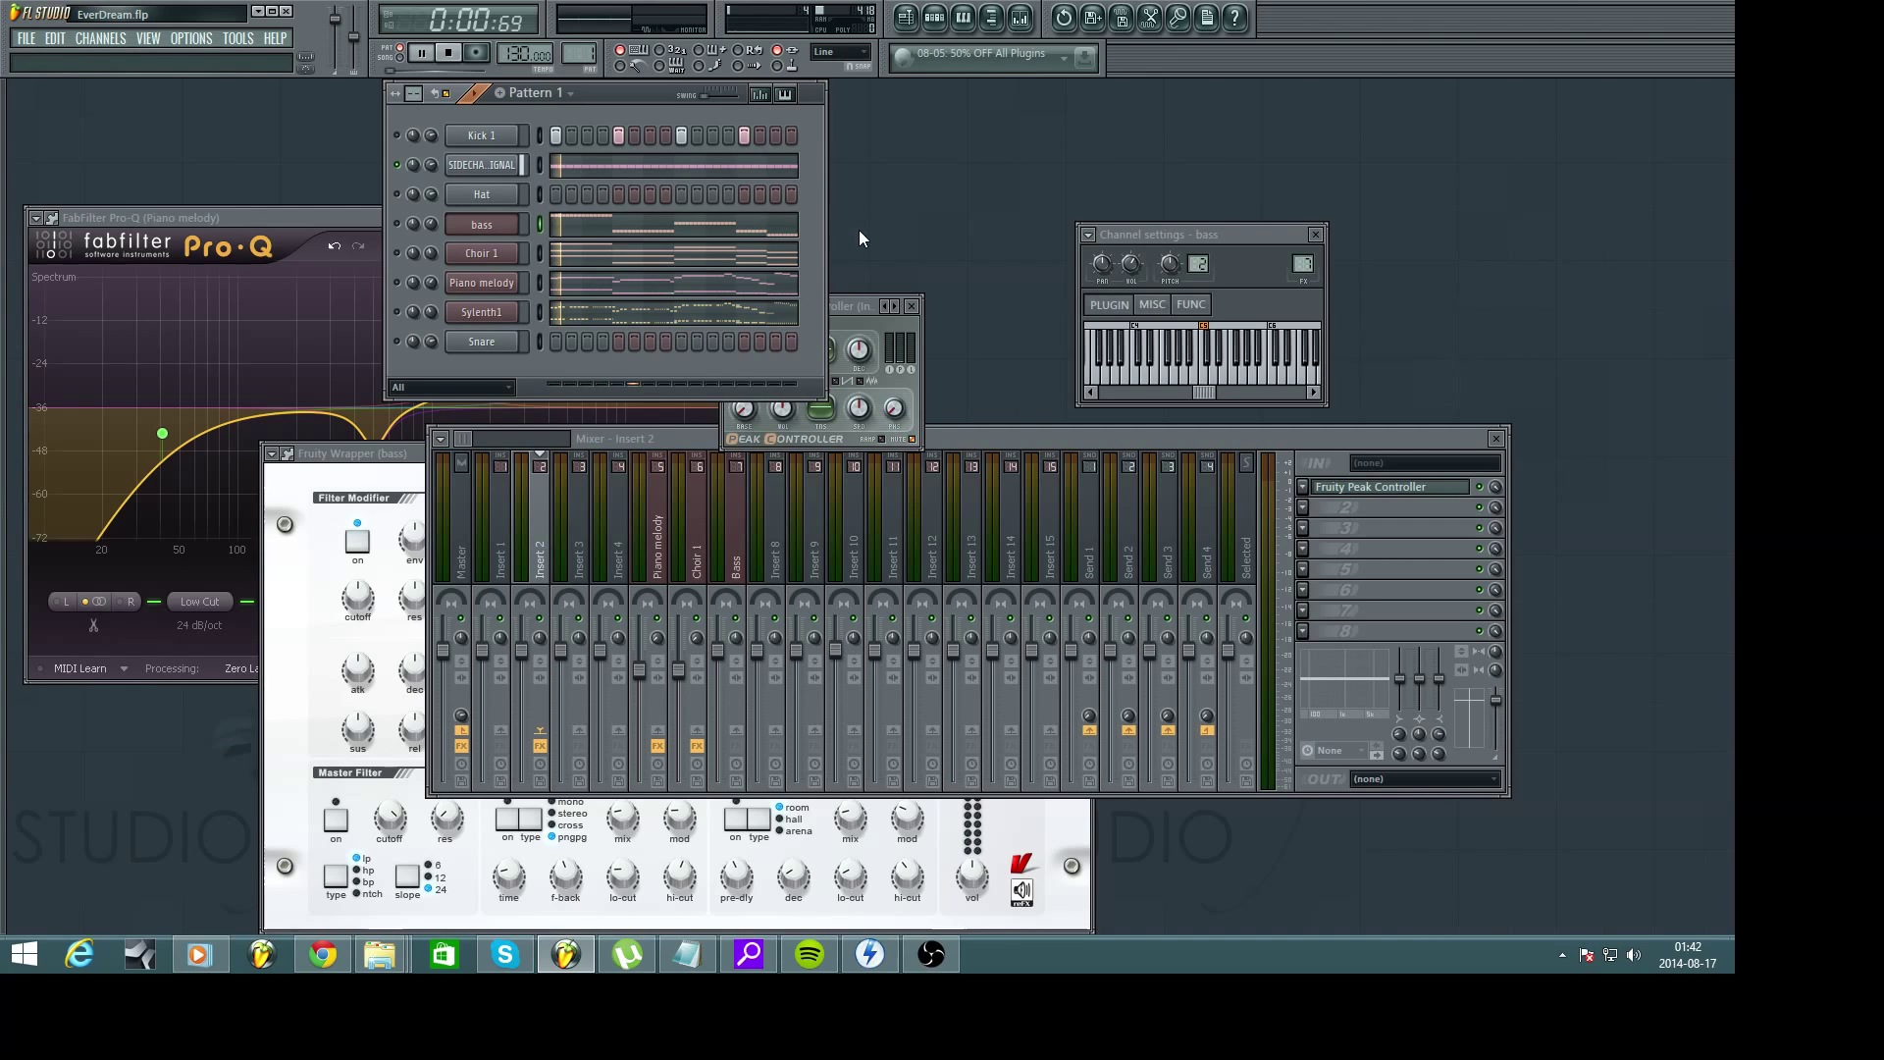
pyautogui.click(857, 305)
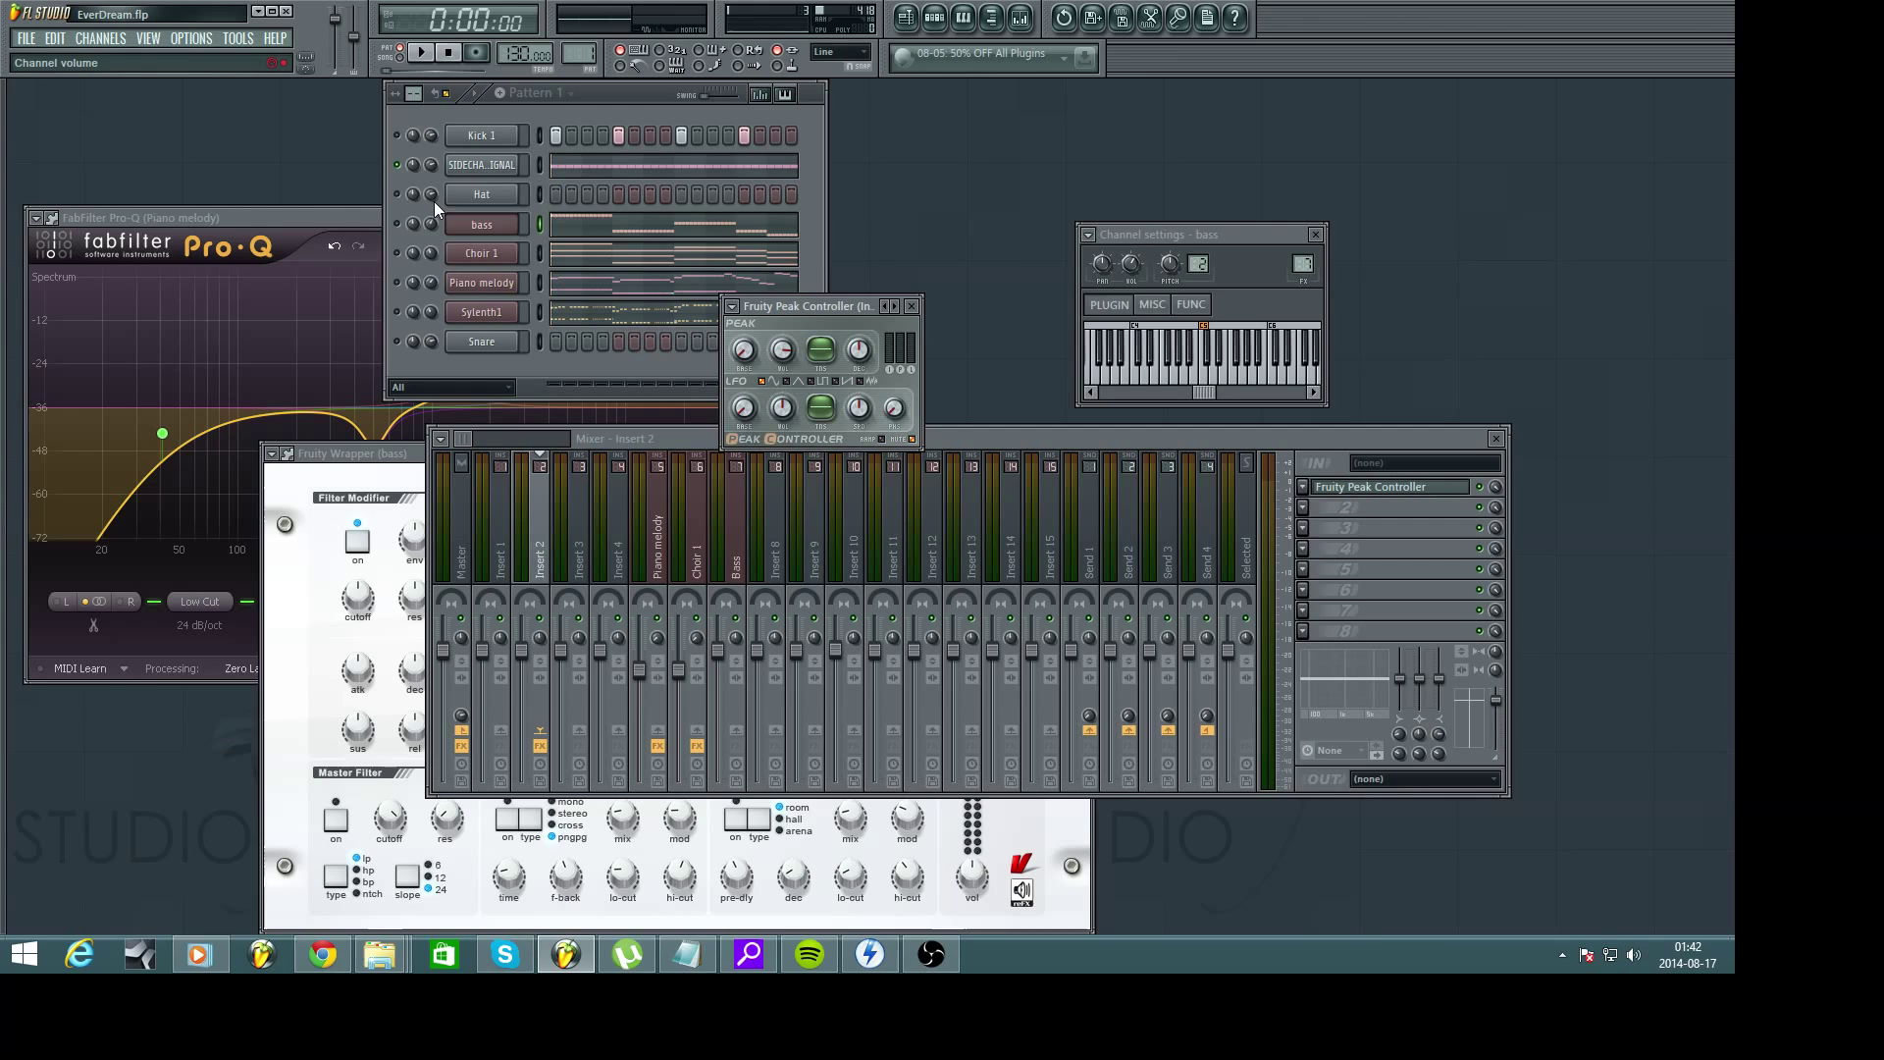
pyautogui.click(549, 538)
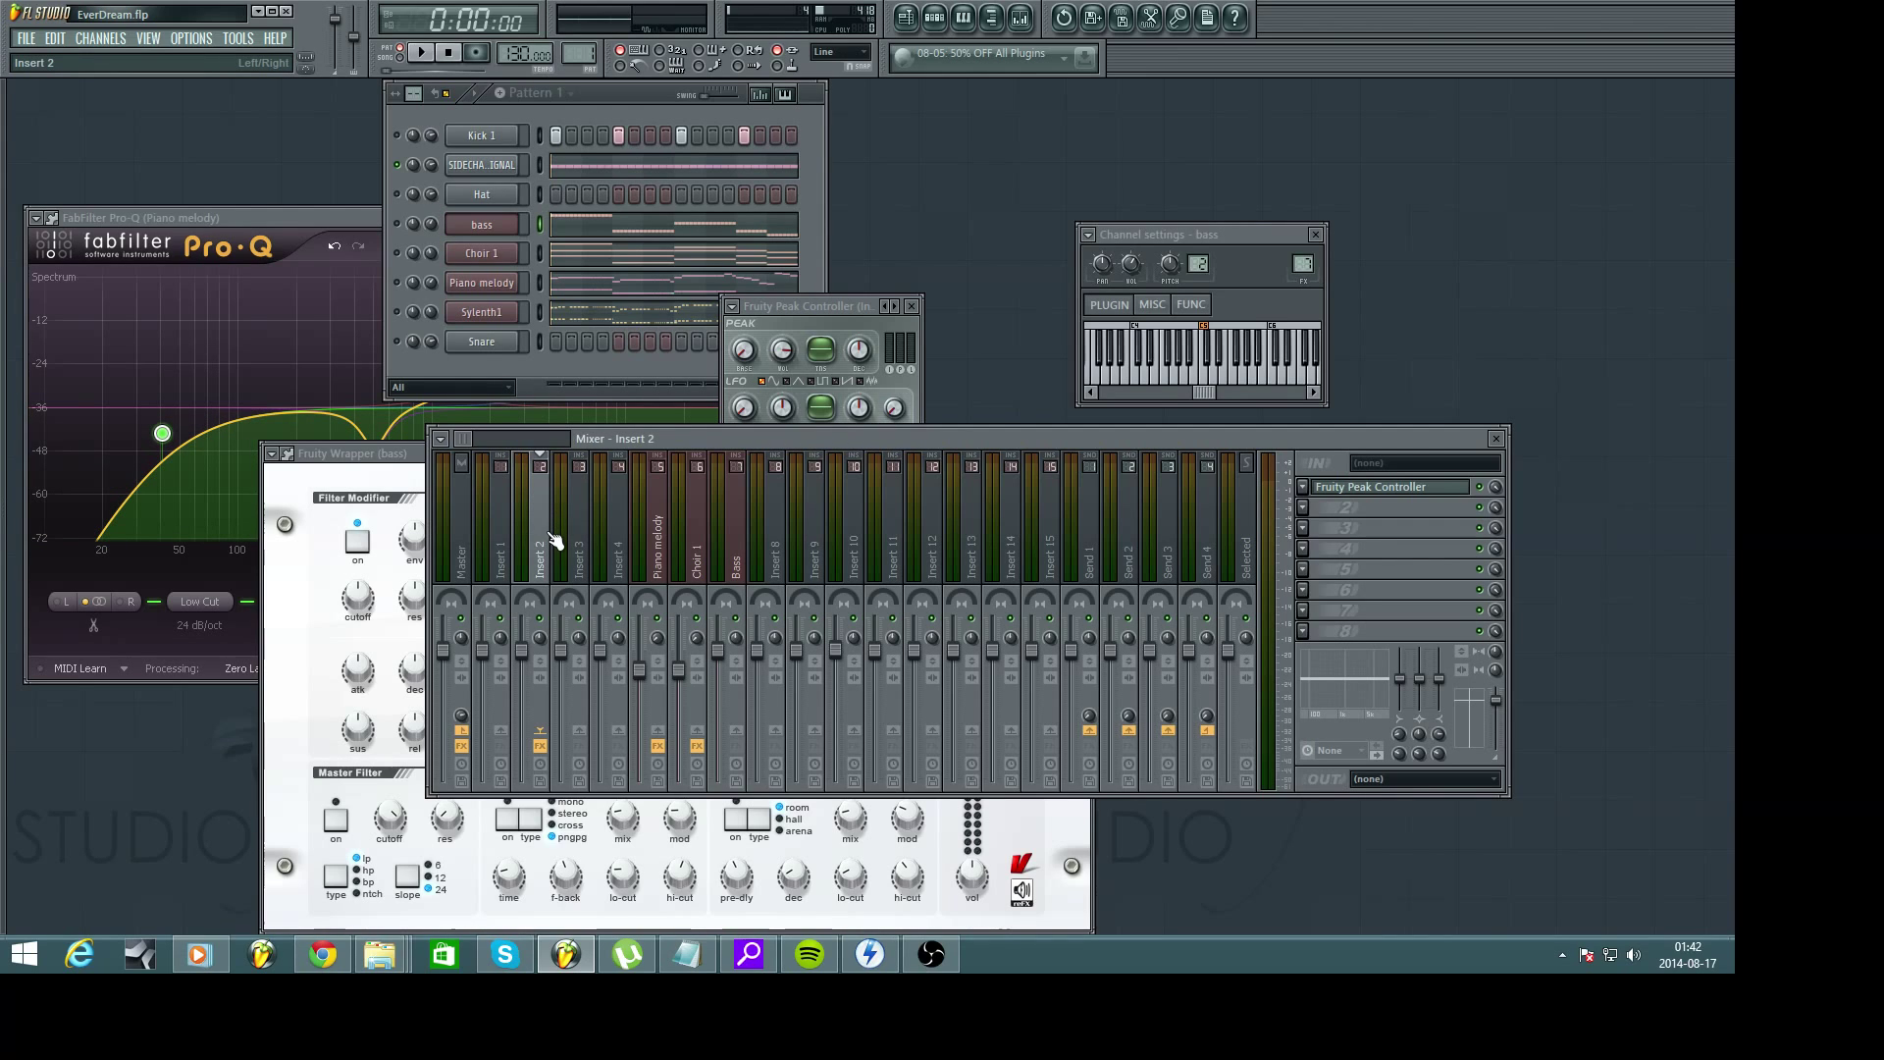
pyautogui.click(736, 566)
# Route the Bass mixer track as a submix into Insert 10
pyautogui.rightClick(736, 547)
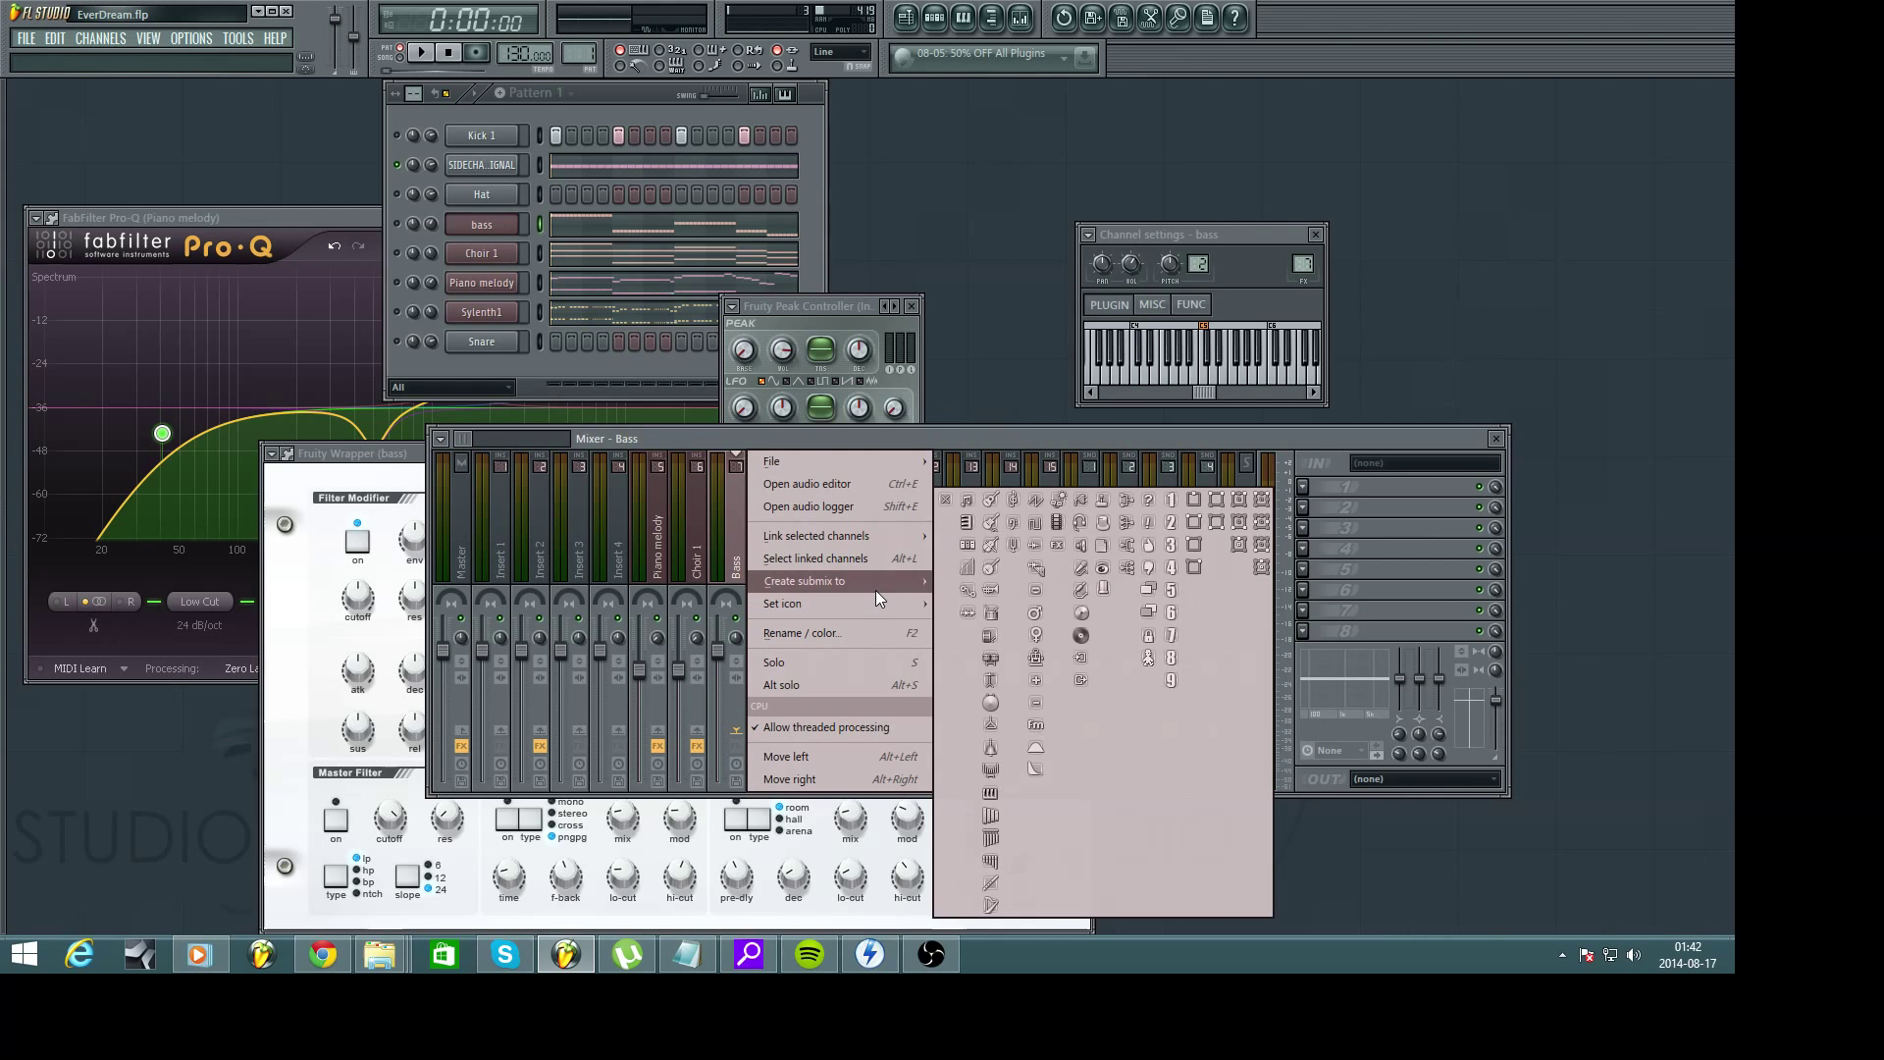
pyautogui.moveTo(874, 583)
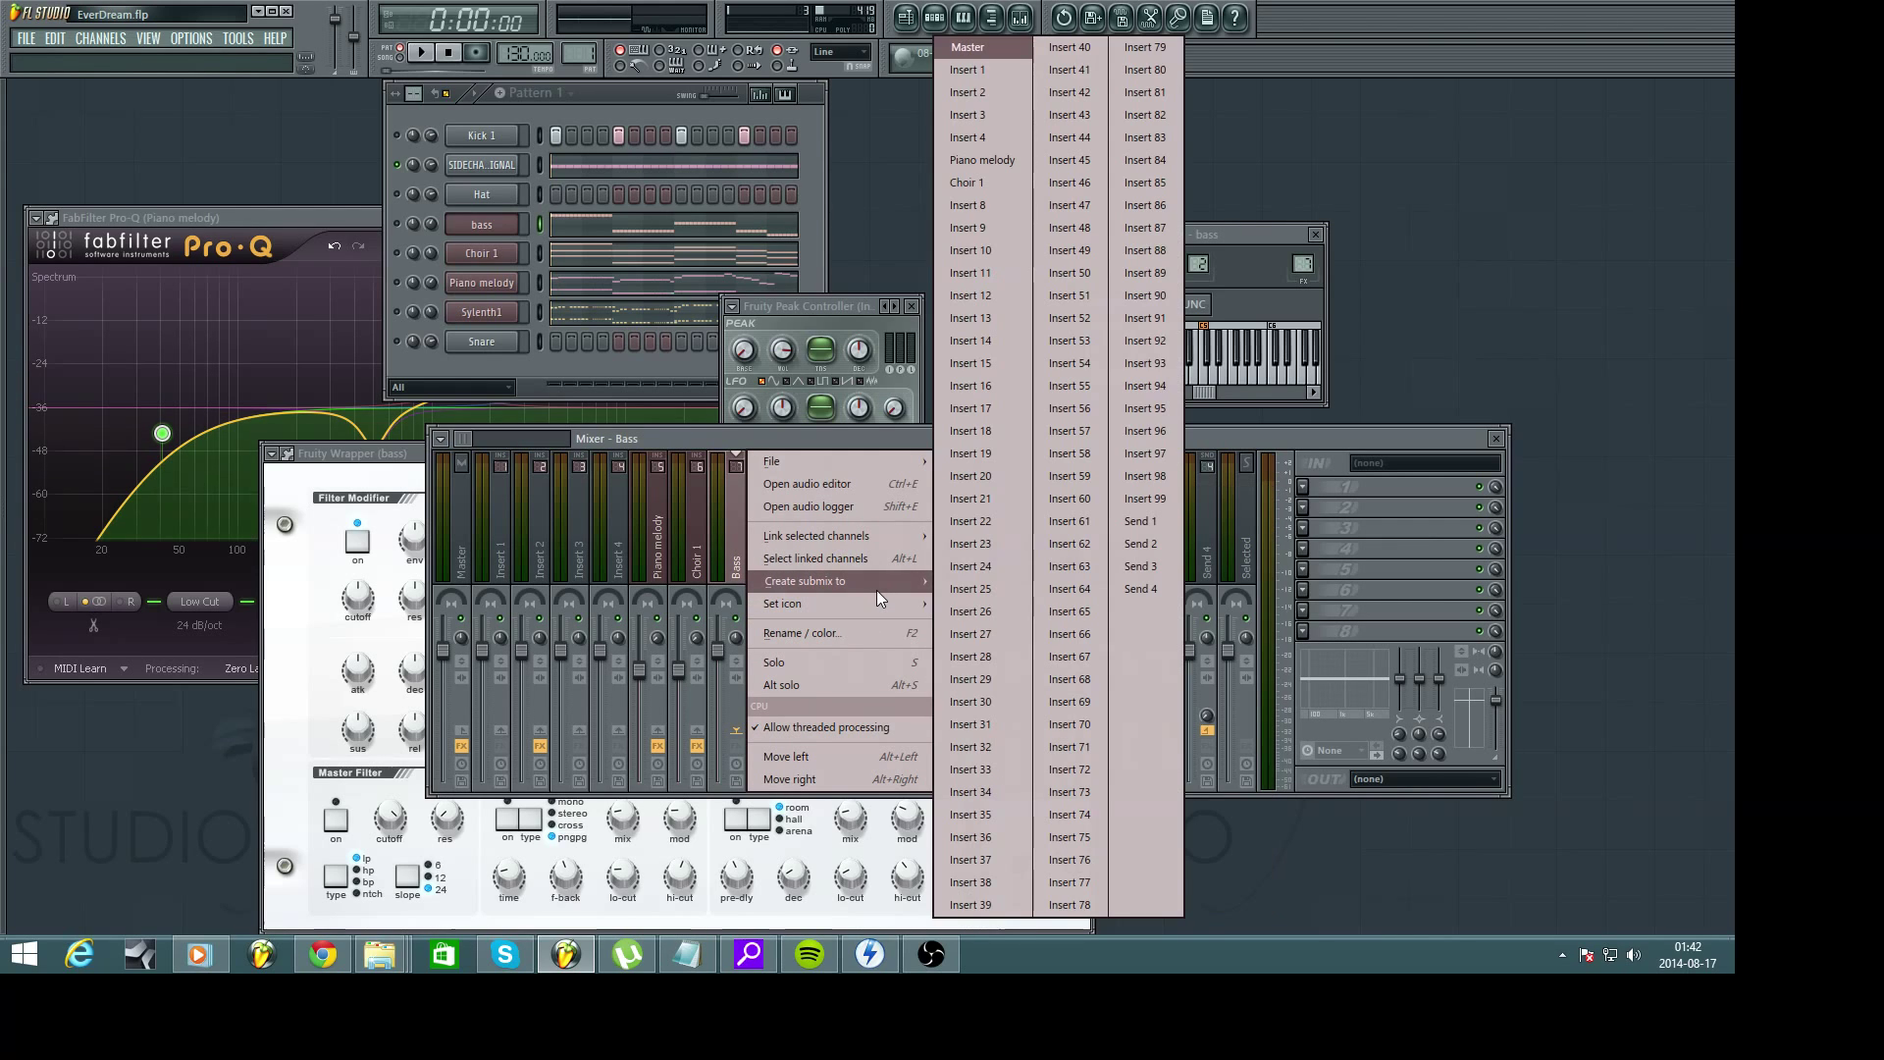
pyautogui.click(1004, 257)
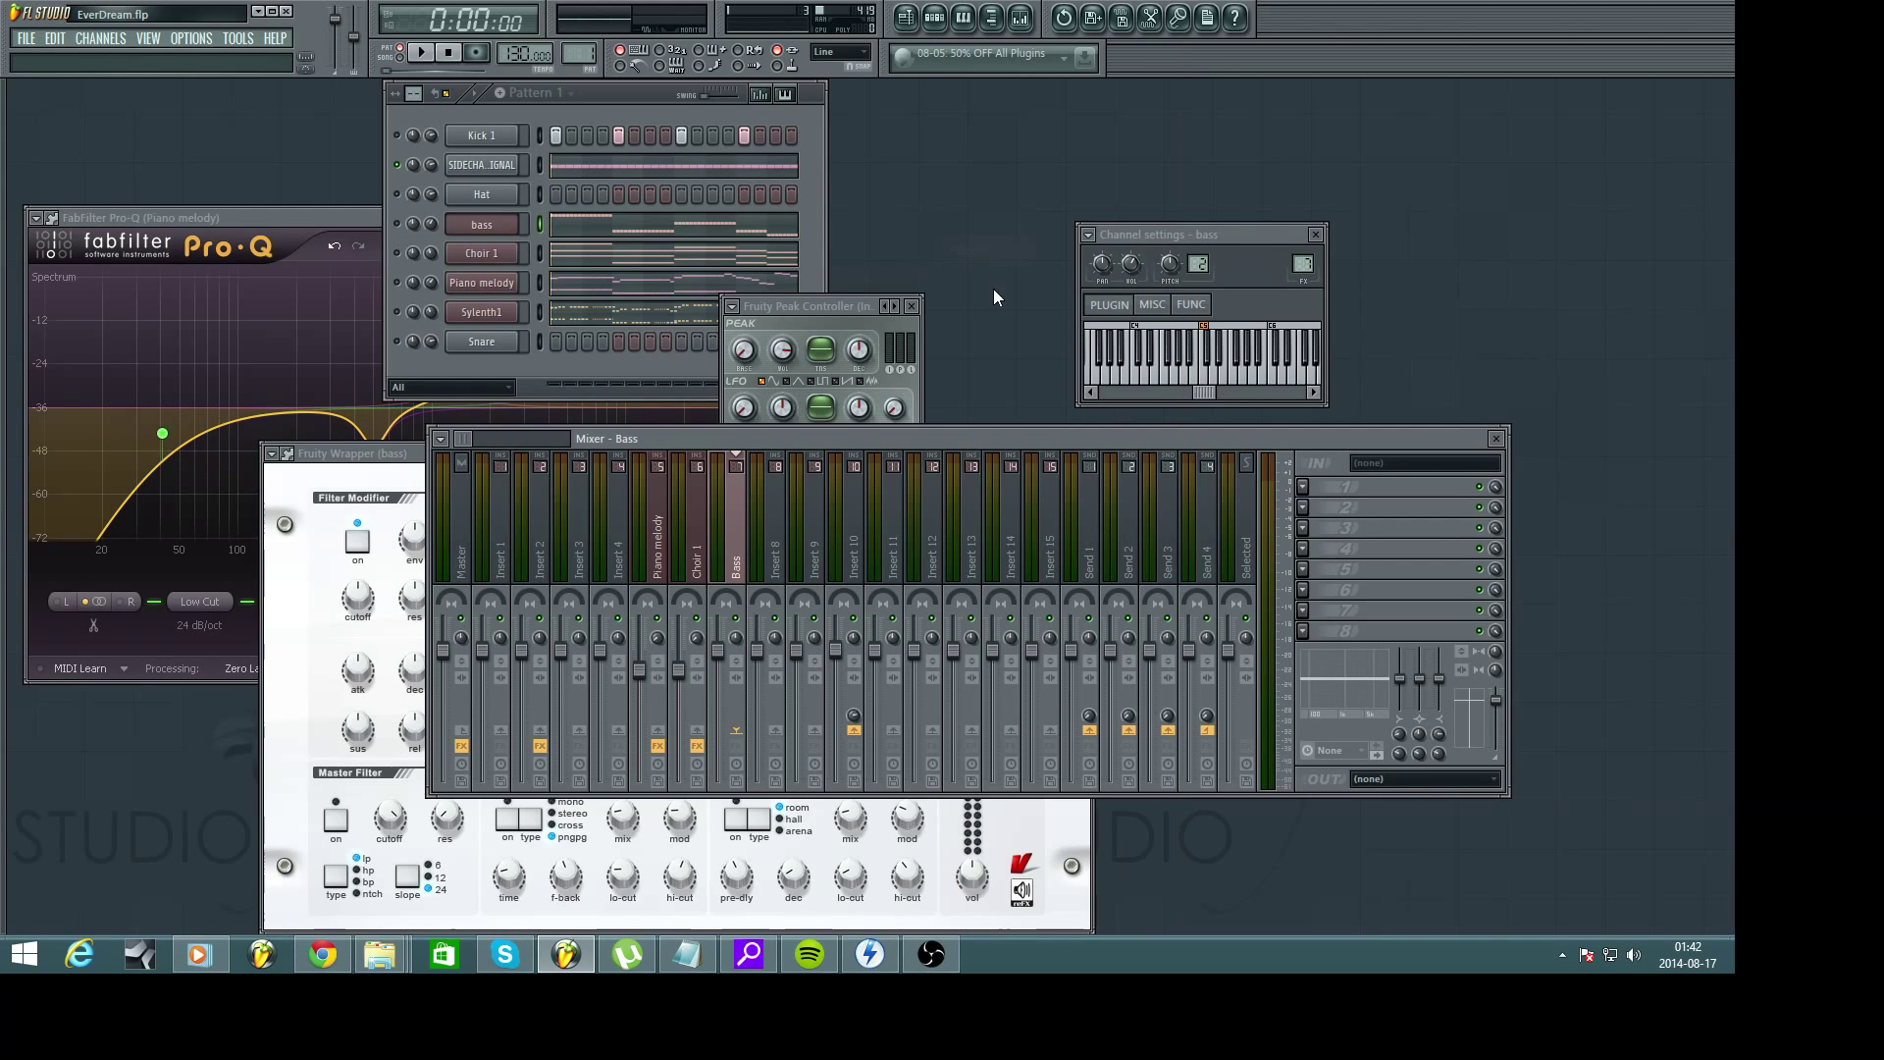
# Rename mixer track Insert 10 to 'BASS SUBMIX'
pyautogui.click(849, 502)
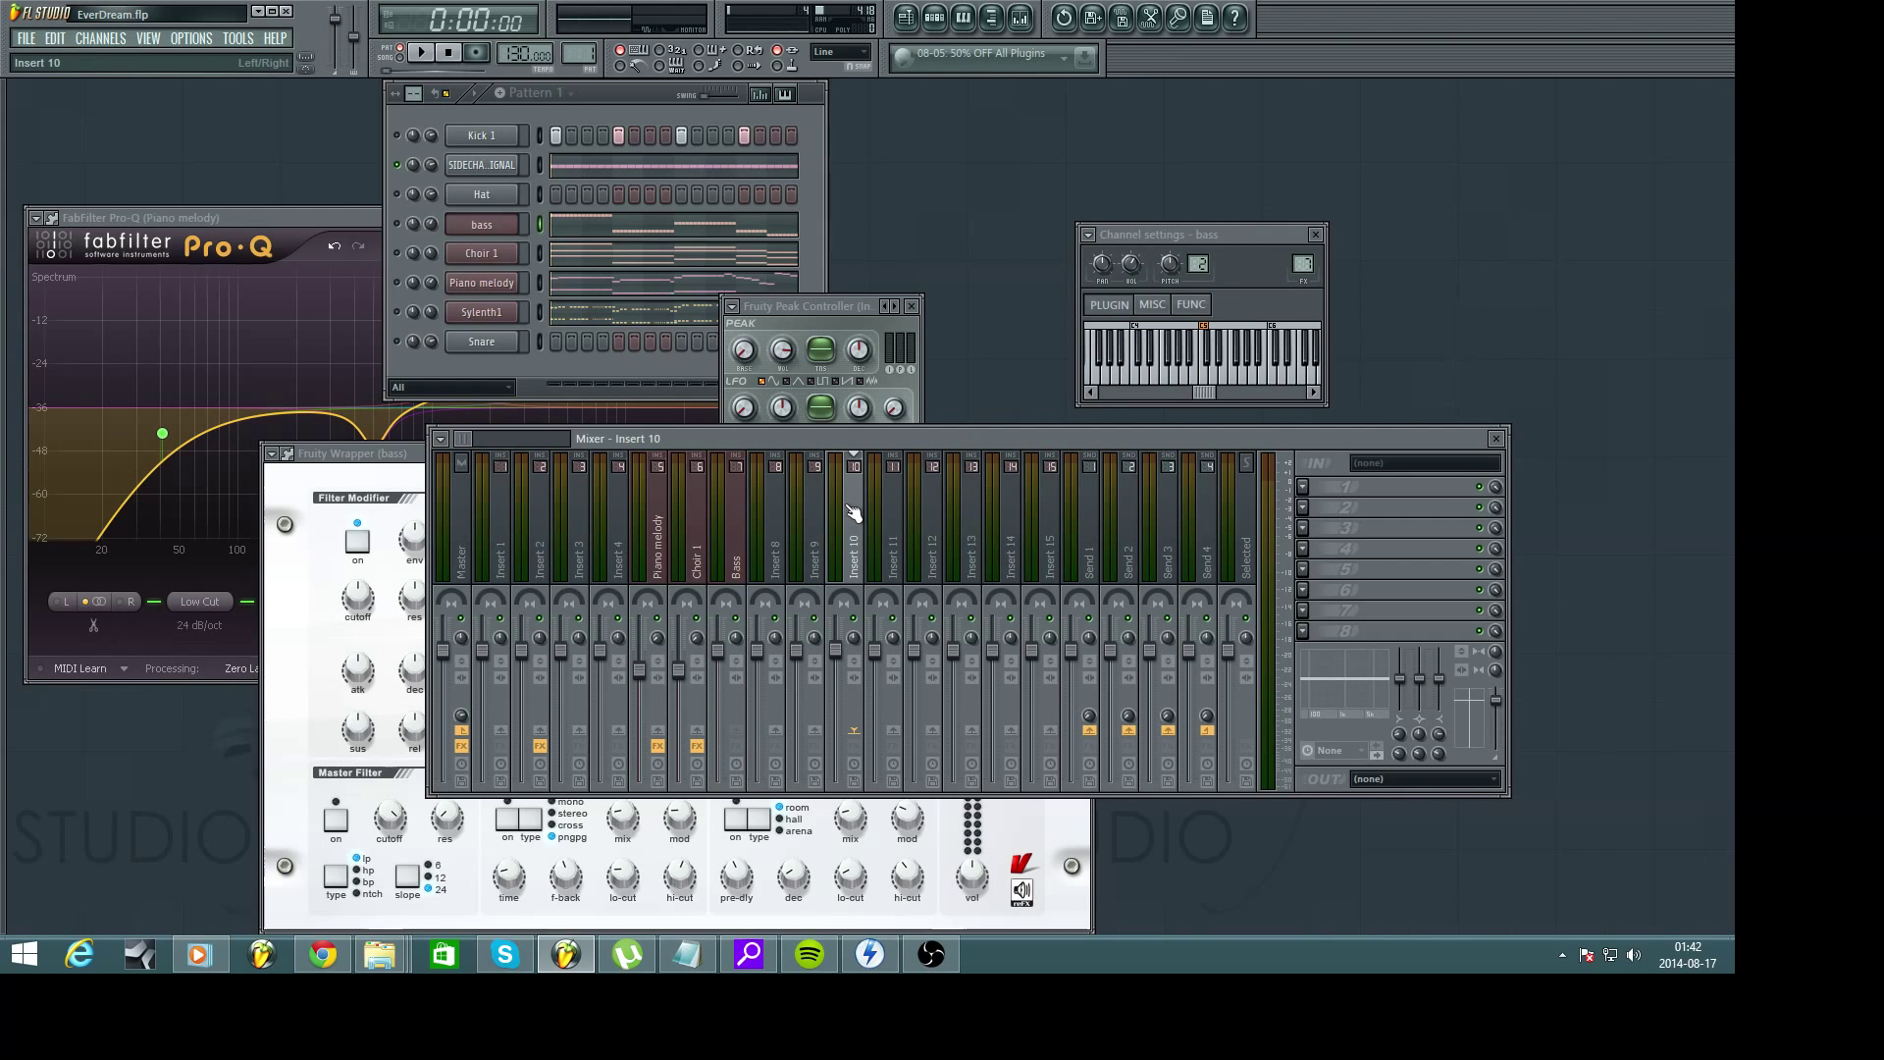
pyautogui.doubleClick(850, 505)
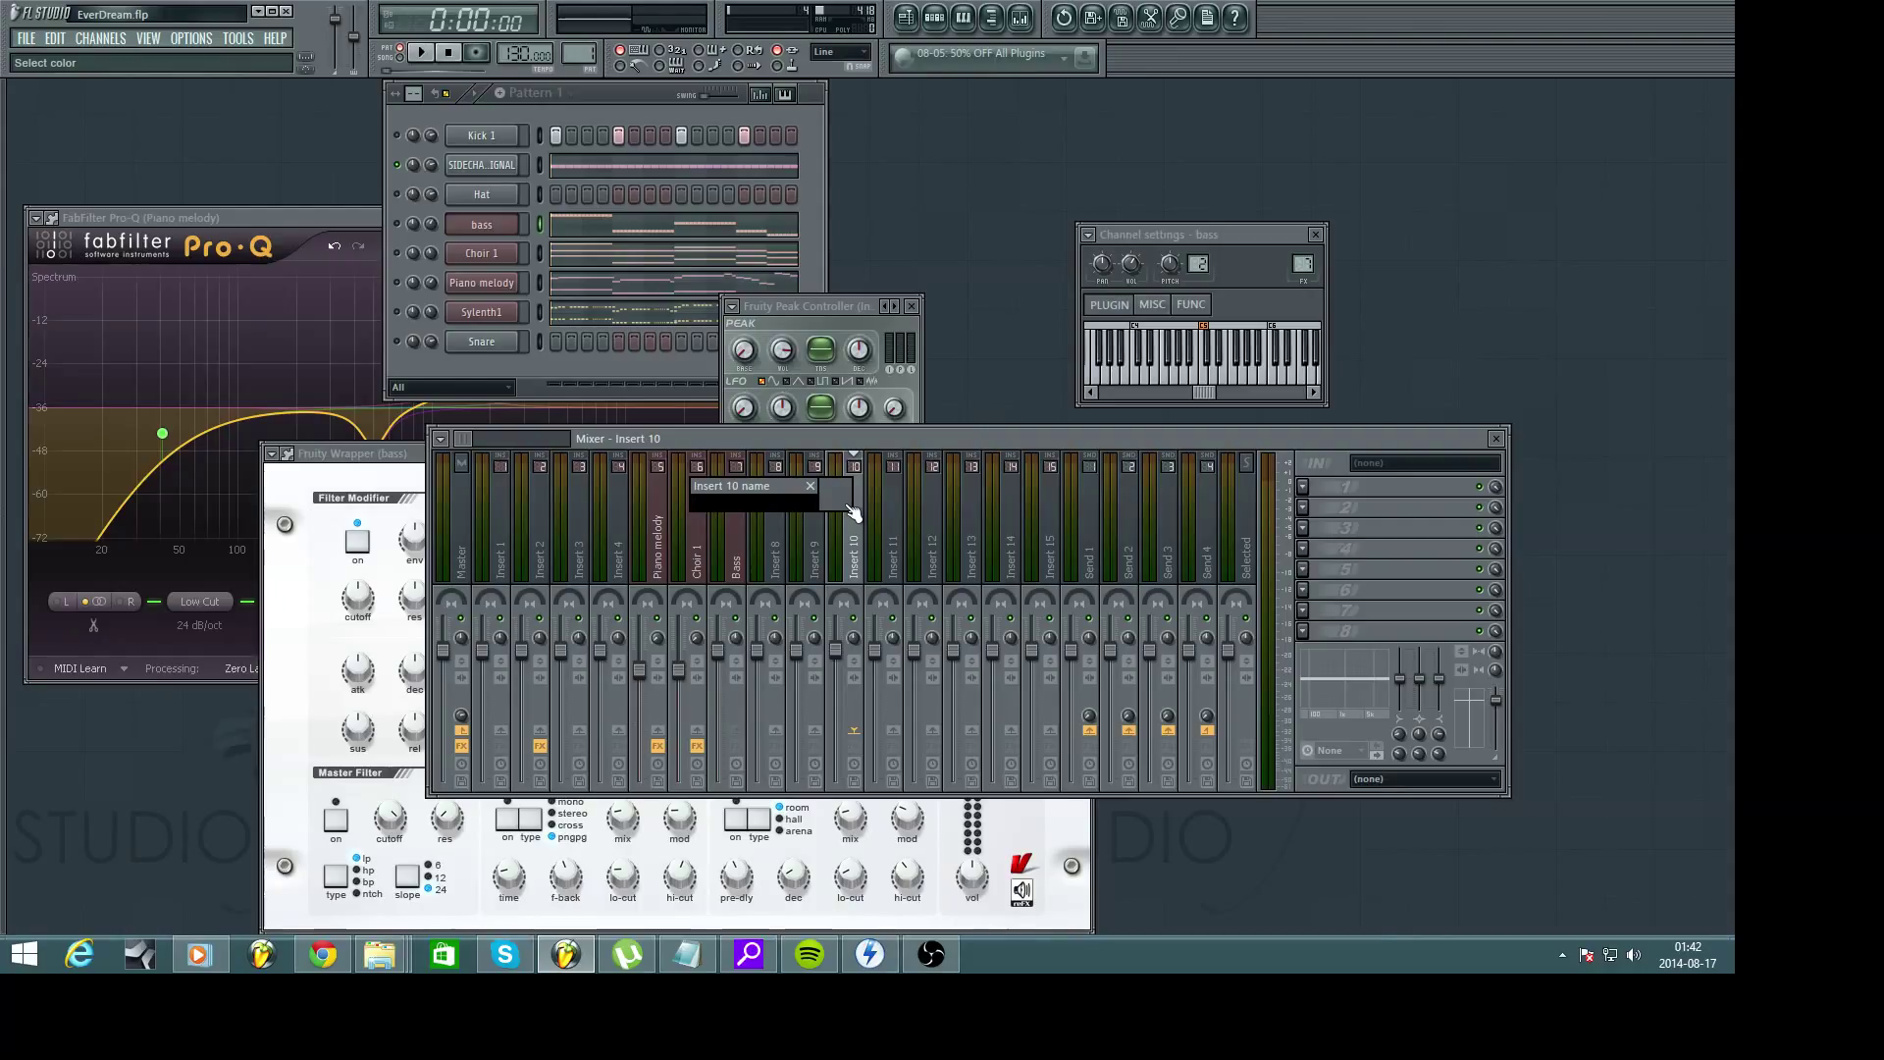
pyautogui.write('BASS')
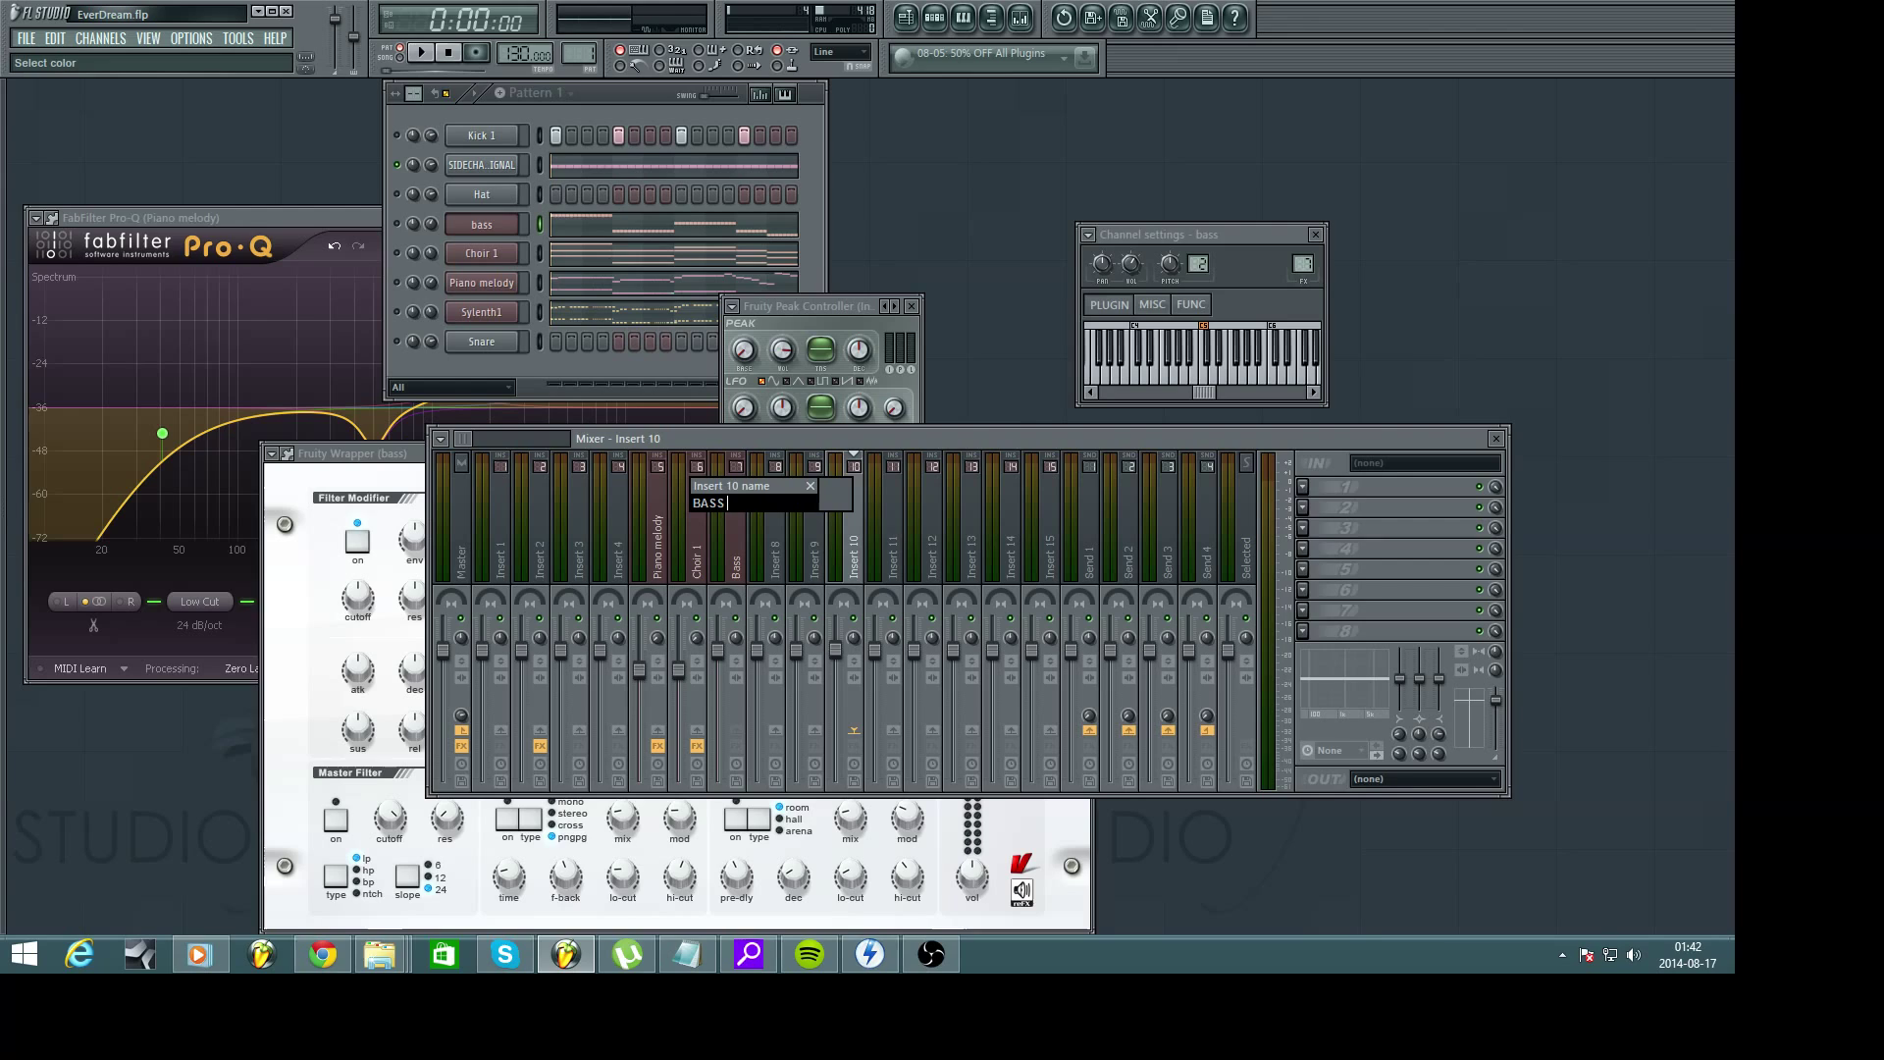
pyautogui.write('IX')
pyautogui.press('Return')
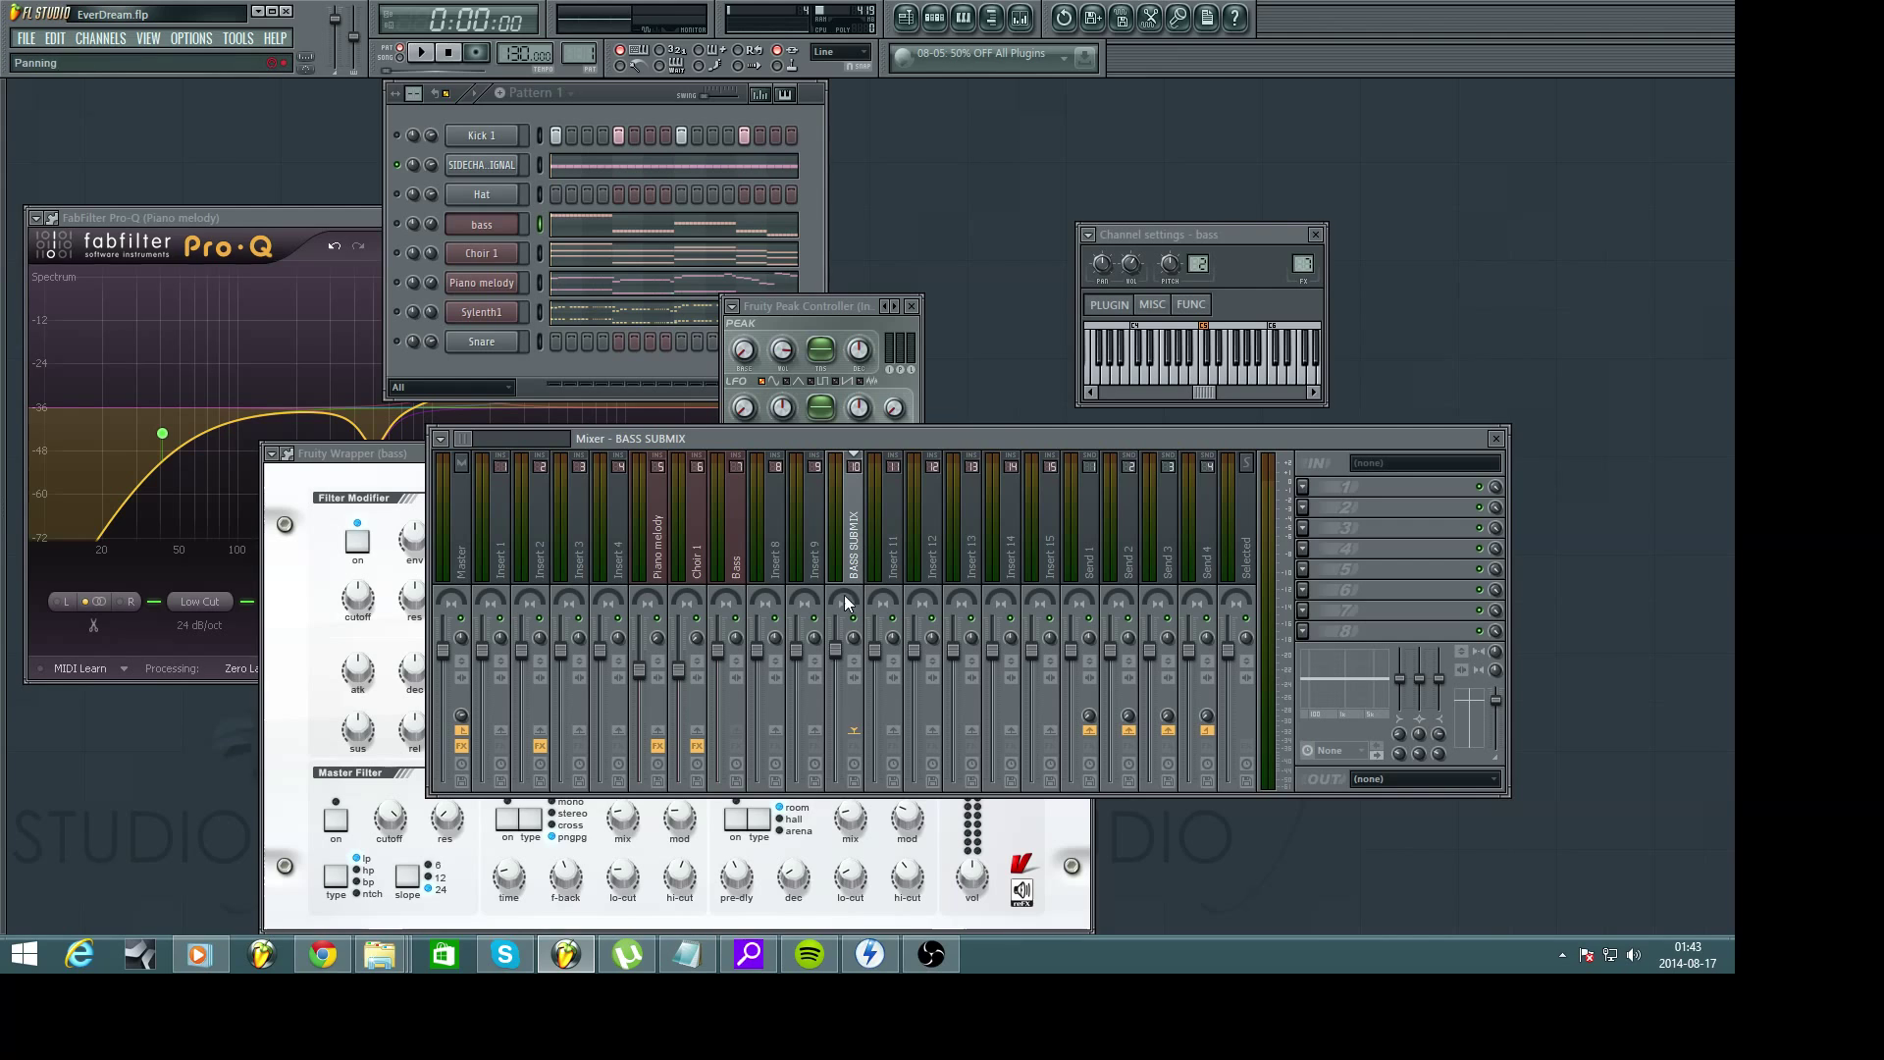
# Link the BASS SUBMIX fader to Peak ctrl (Insert 2) – Peak+LFO using the Inverted mapping
pyautogui.rightClick(840, 651)
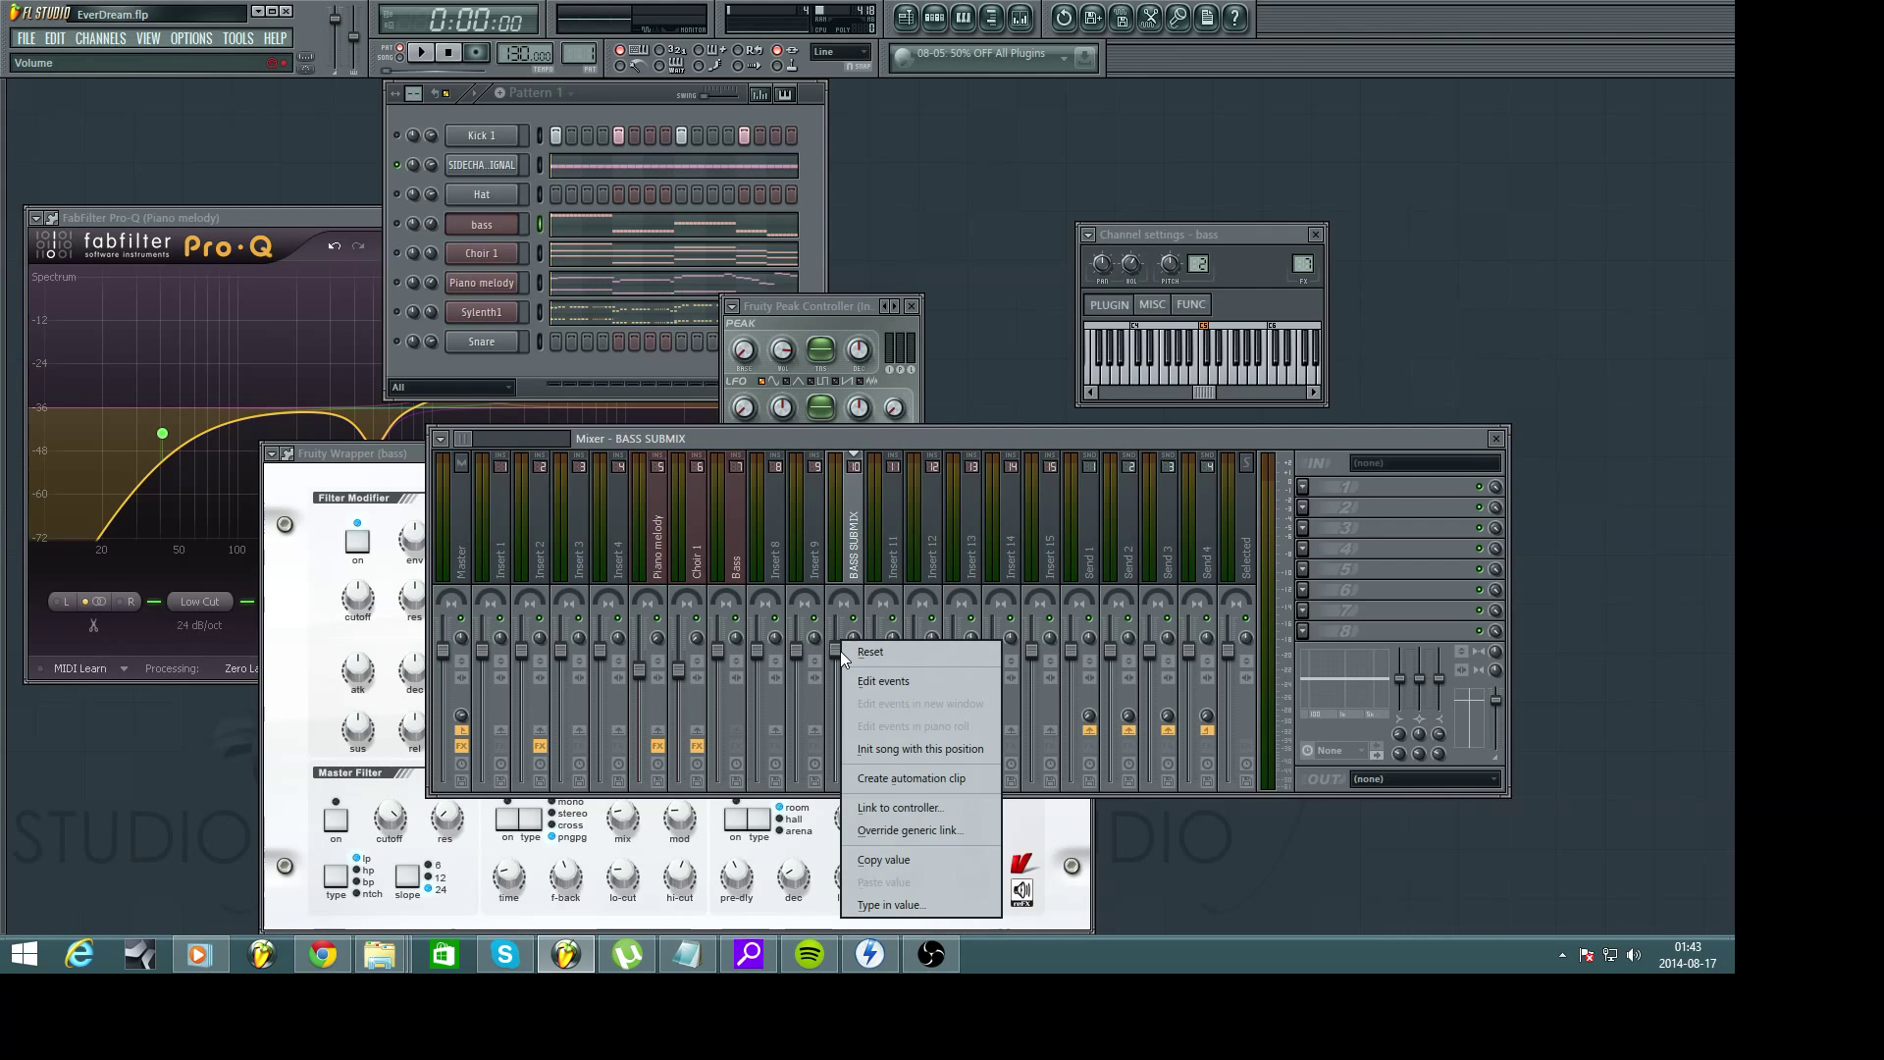
pyautogui.click(934, 807)
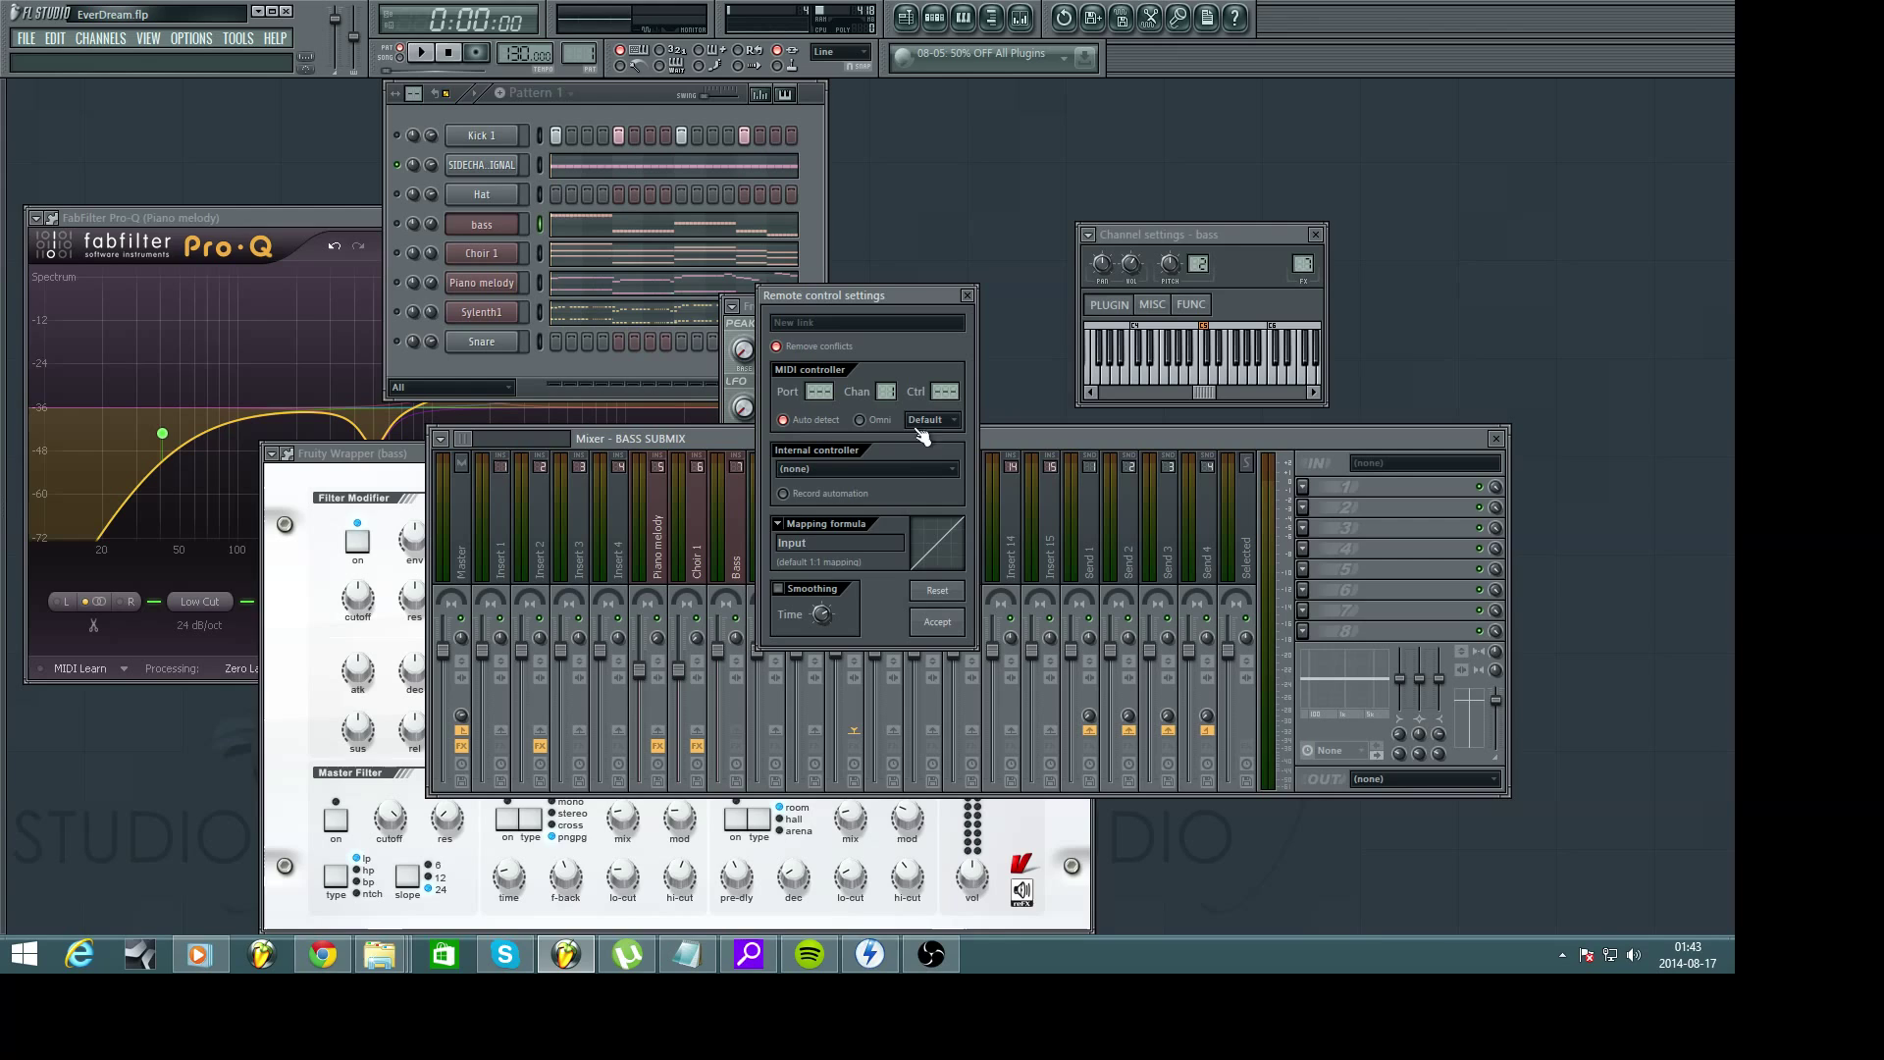
pyautogui.click(898, 469)
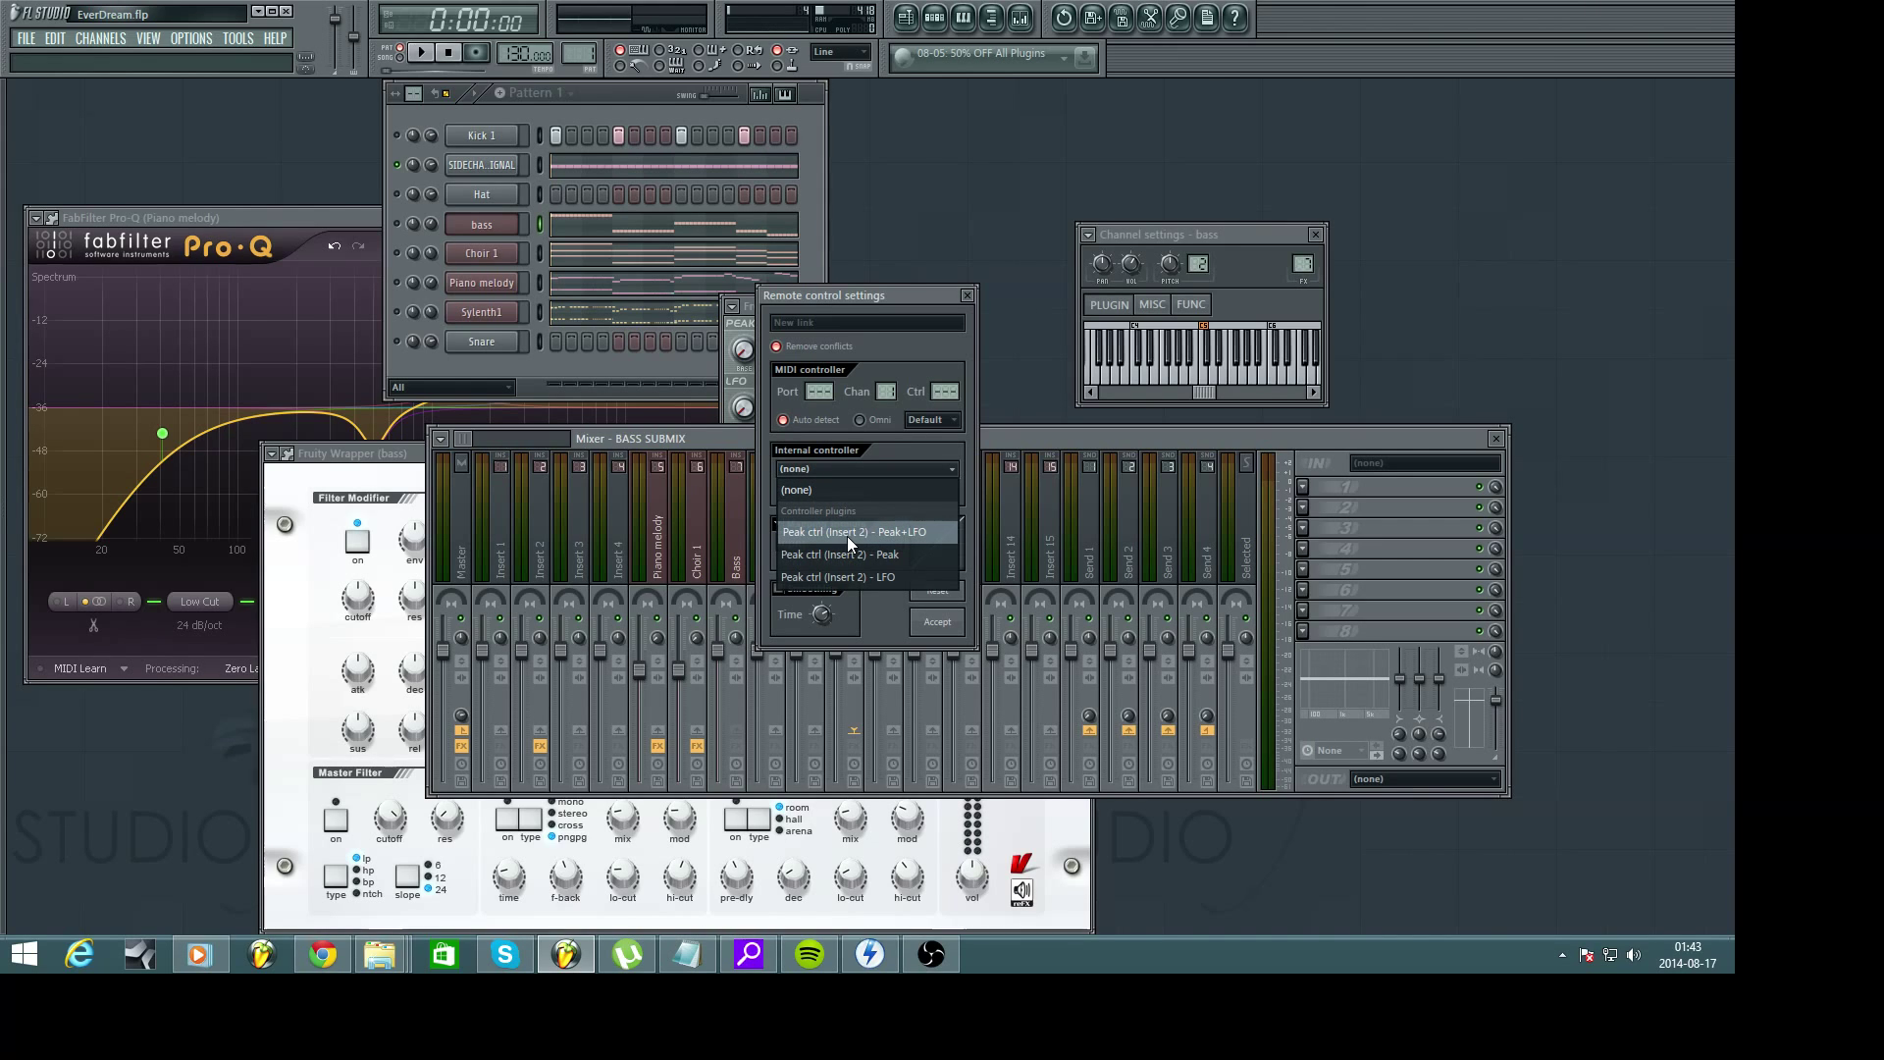
pyautogui.click(932, 536)
pyautogui.click(782, 524)
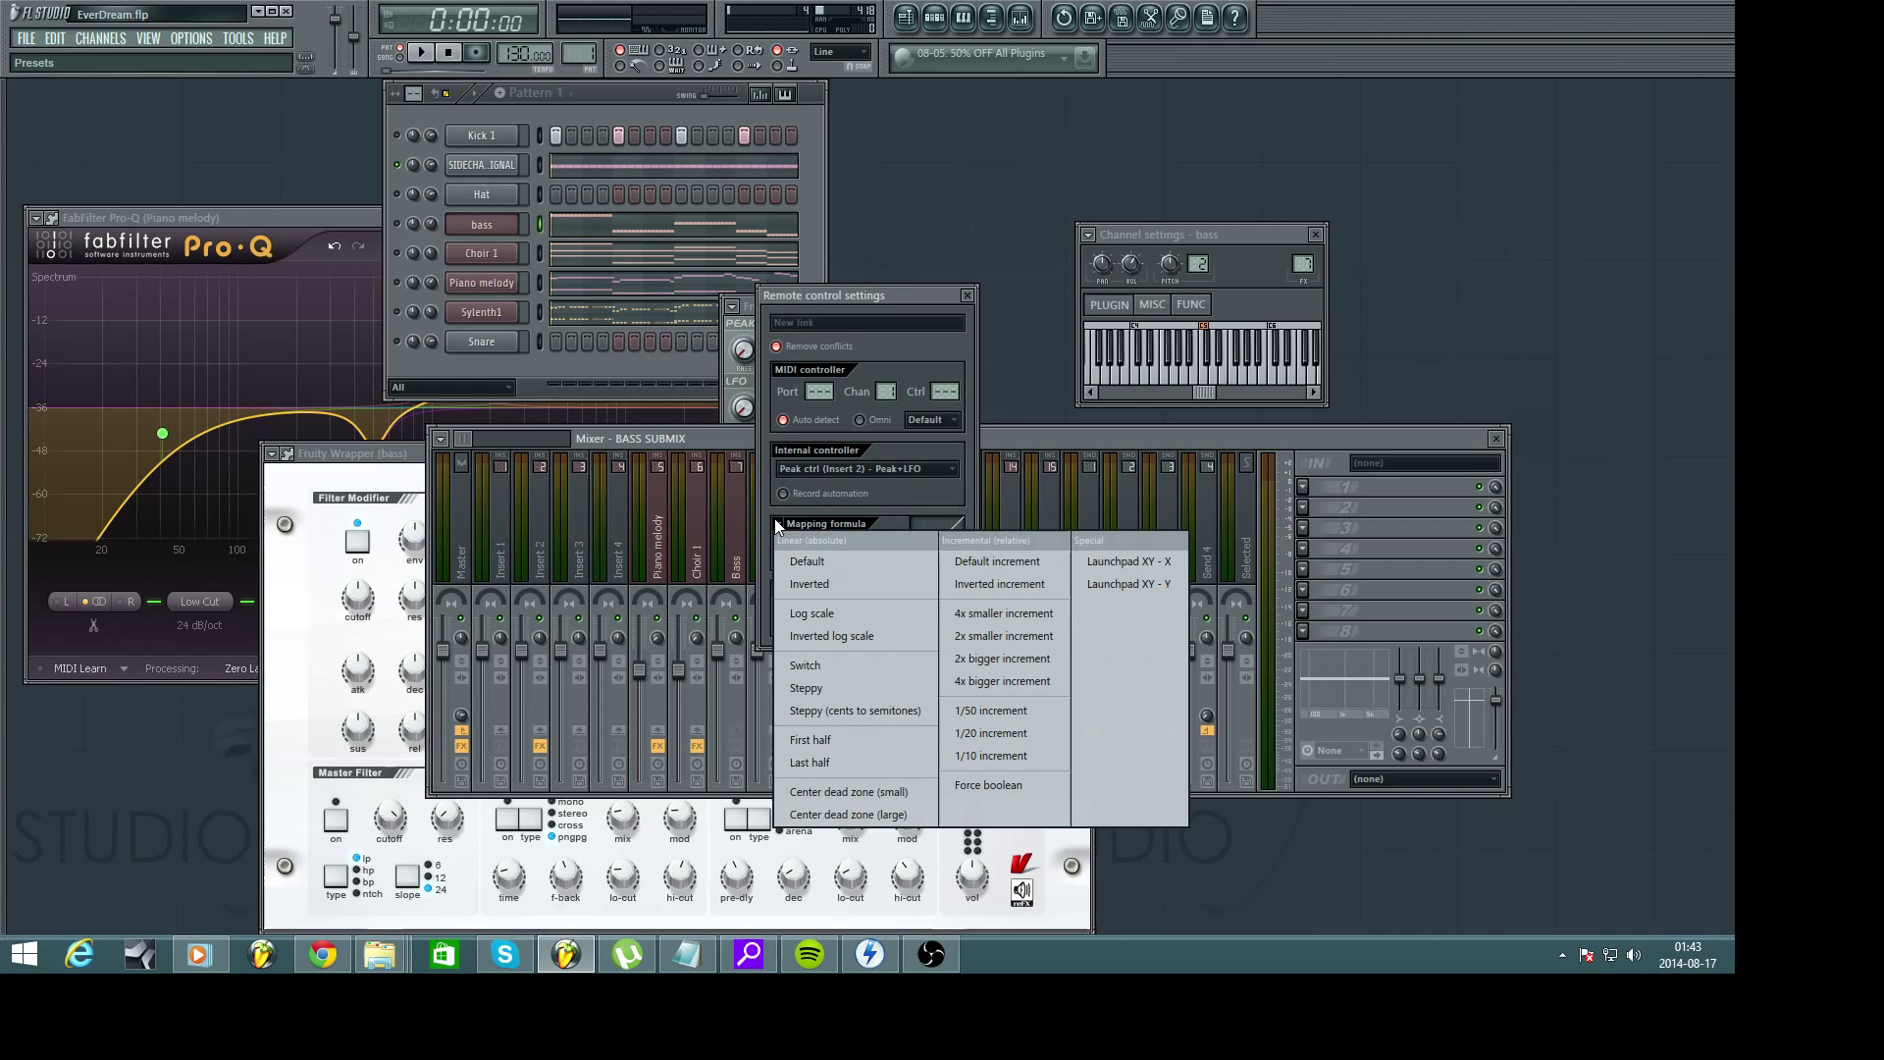
pyautogui.click(840, 581)
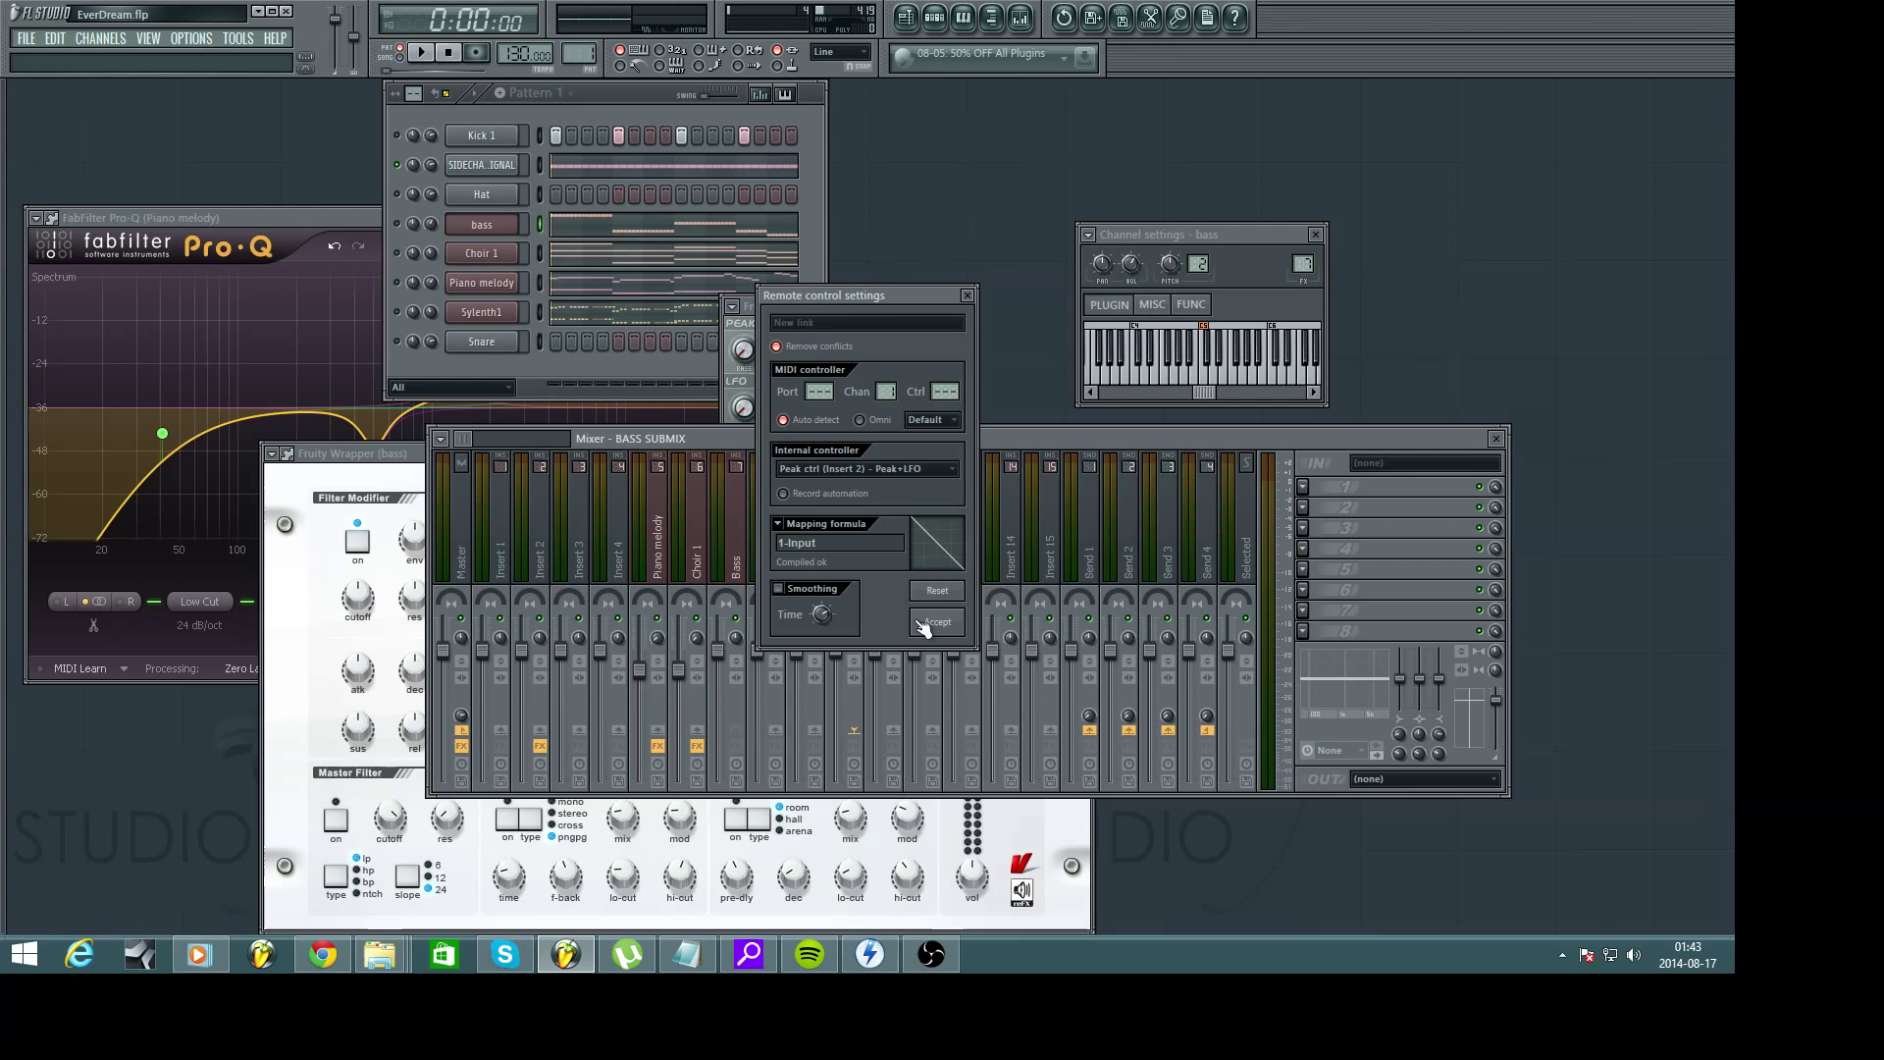
pyautogui.click(950, 636)
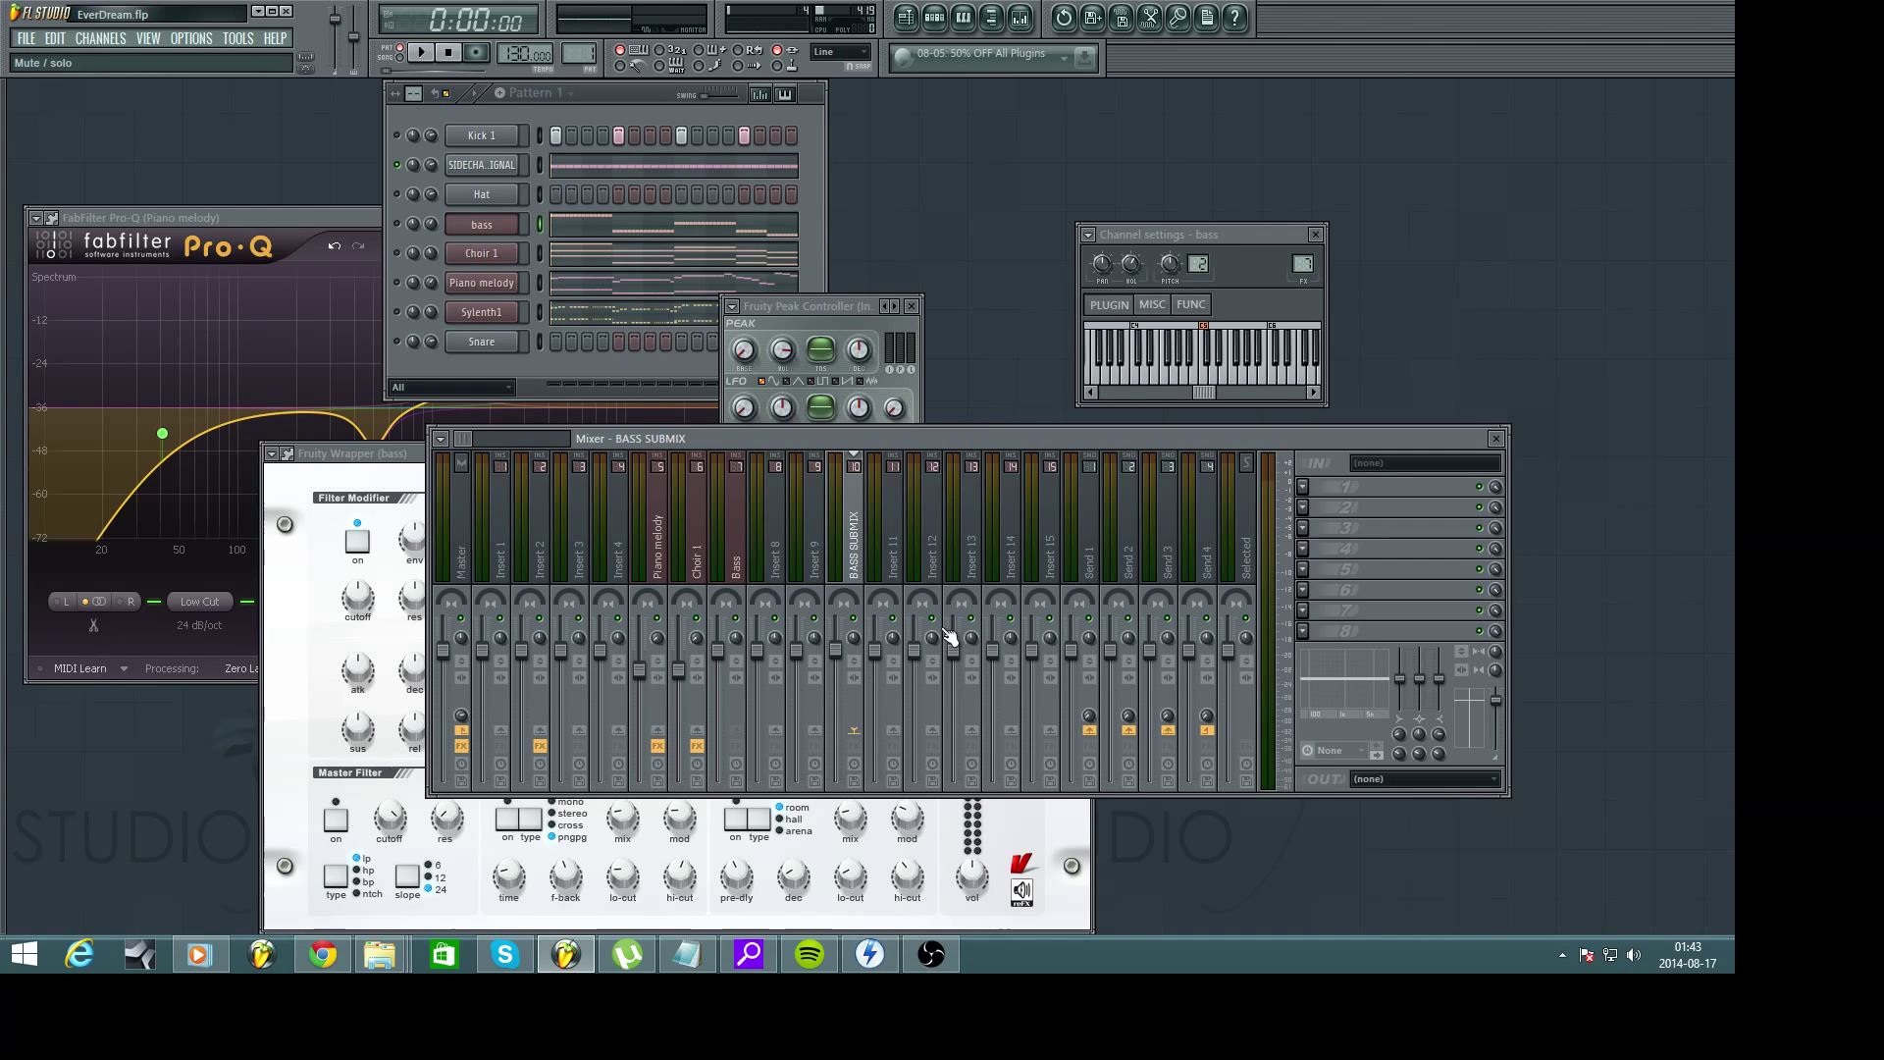
# Close the Peak Controller, unmute the channel and play the song briefly to hear the ducking
pyautogui.click(911, 305)
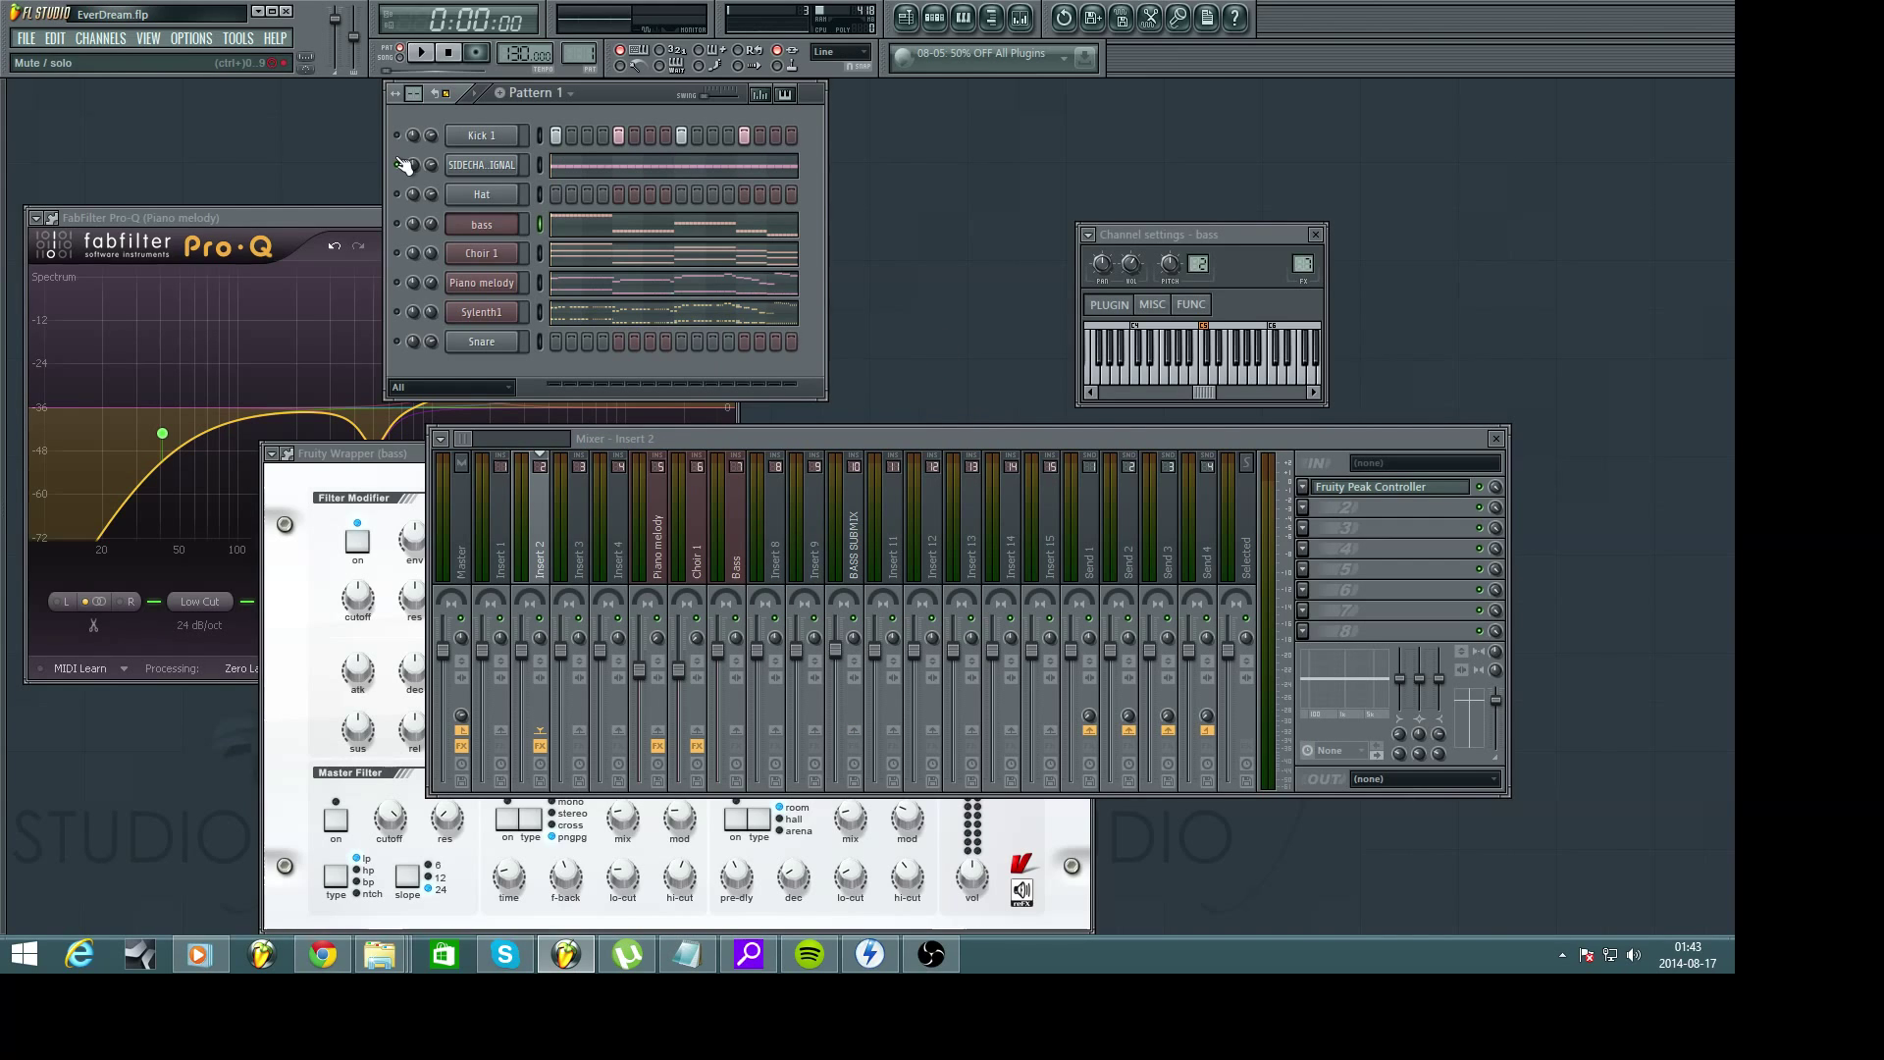
pyautogui.click(396, 224)
pyautogui.press('space')
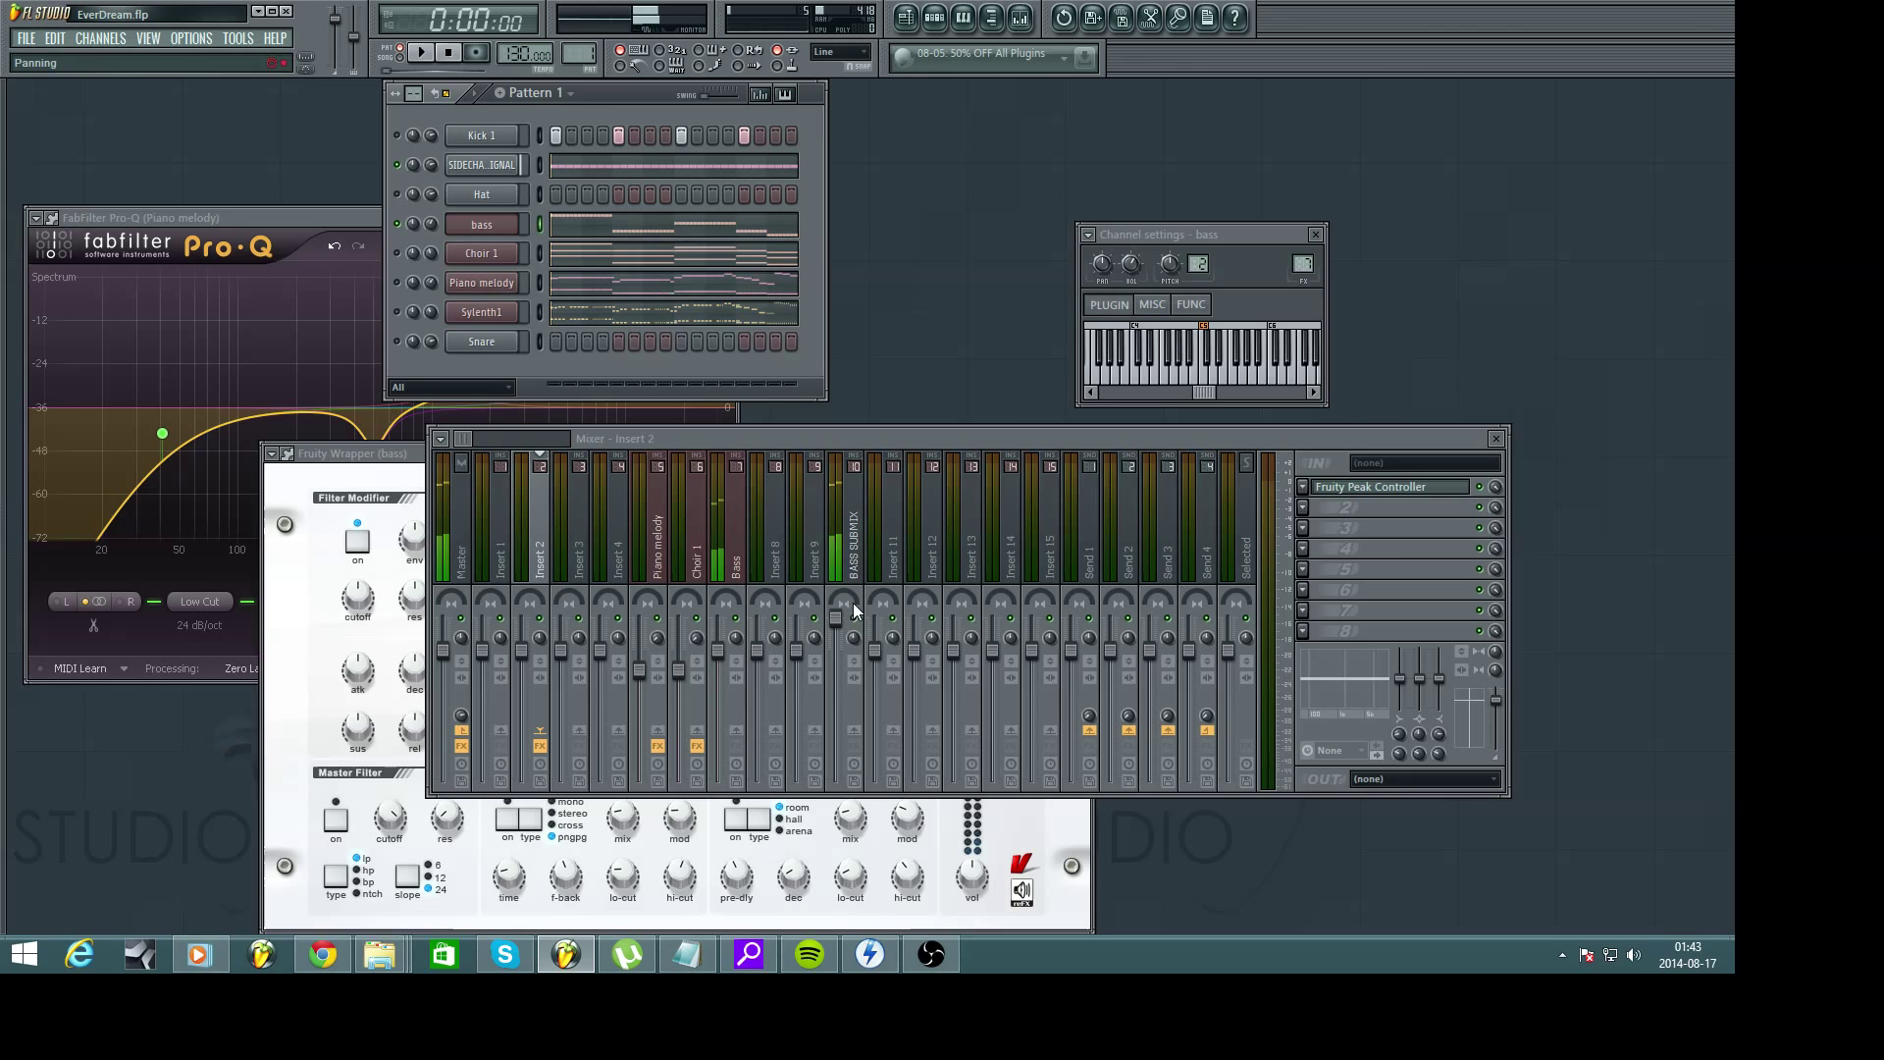
pyautogui.press('space')
# Reopen the Fruity Peak Controller plugin on mixer Insert 2
pyautogui.click(846, 574)
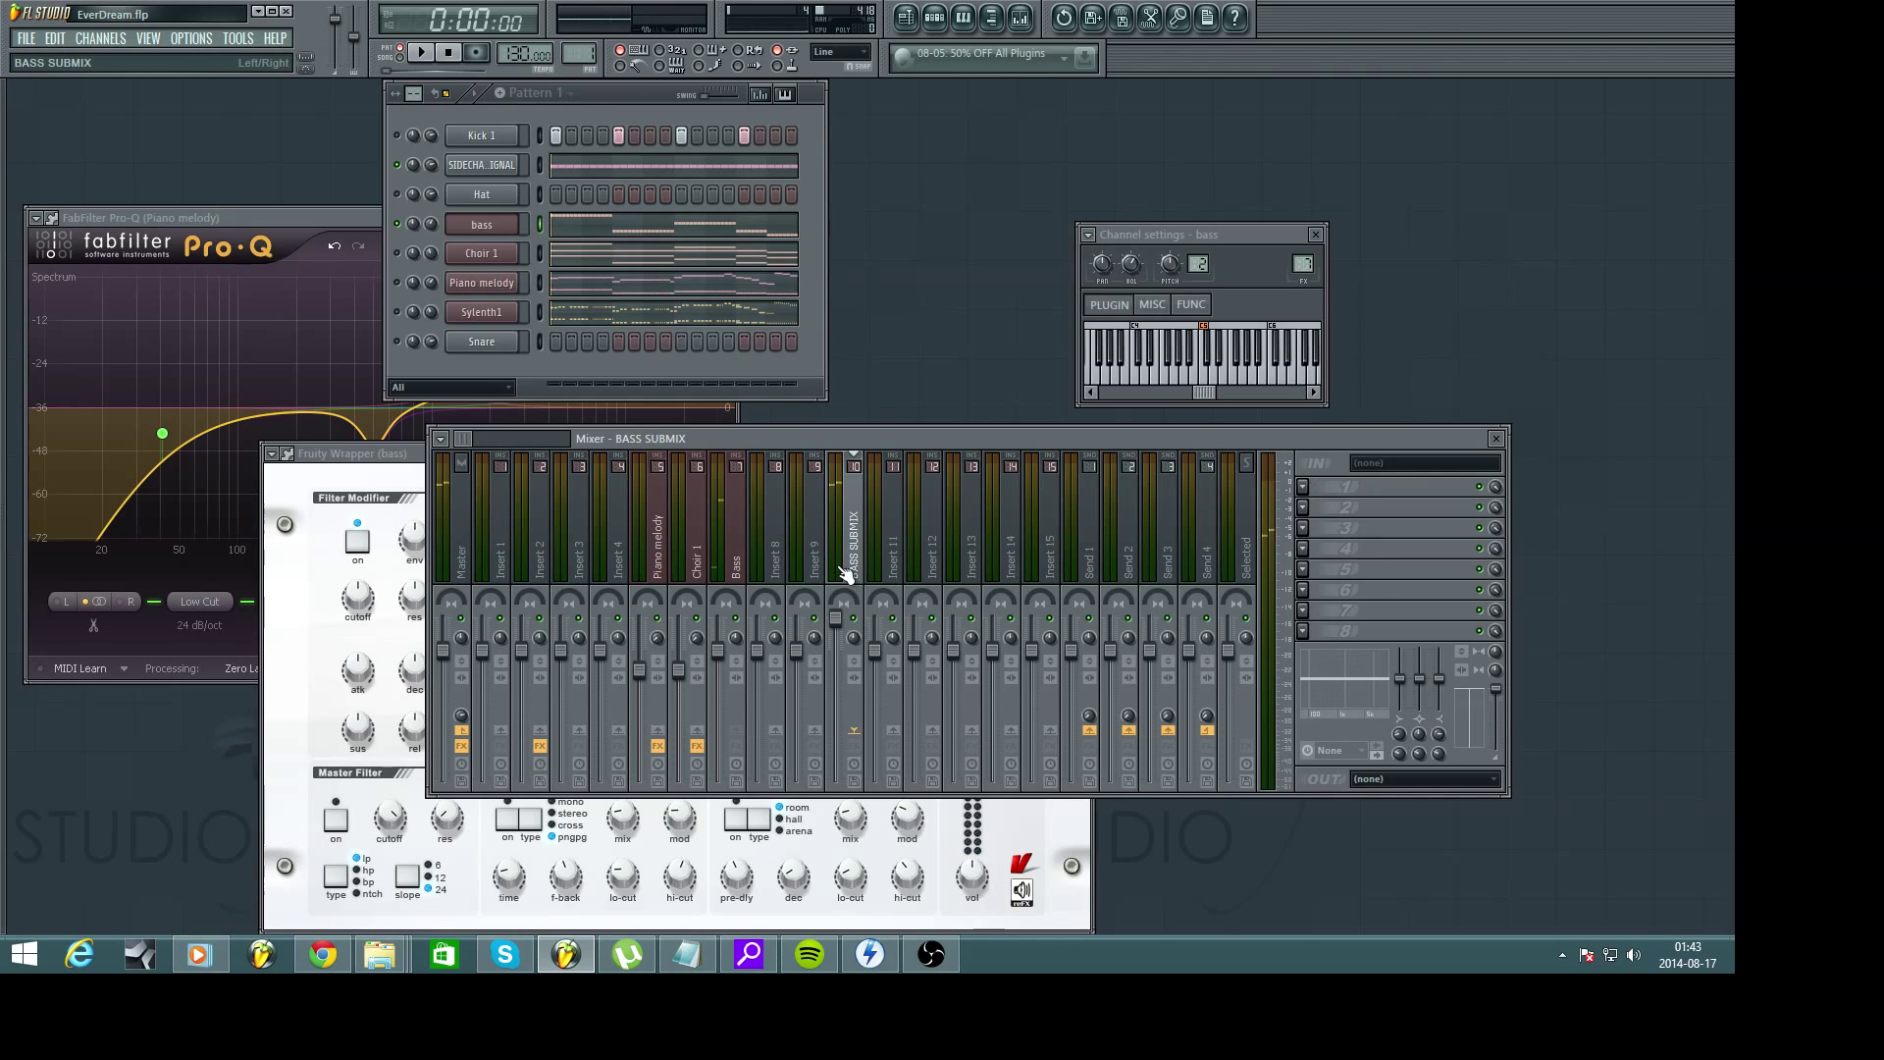
pyautogui.click(528, 521)
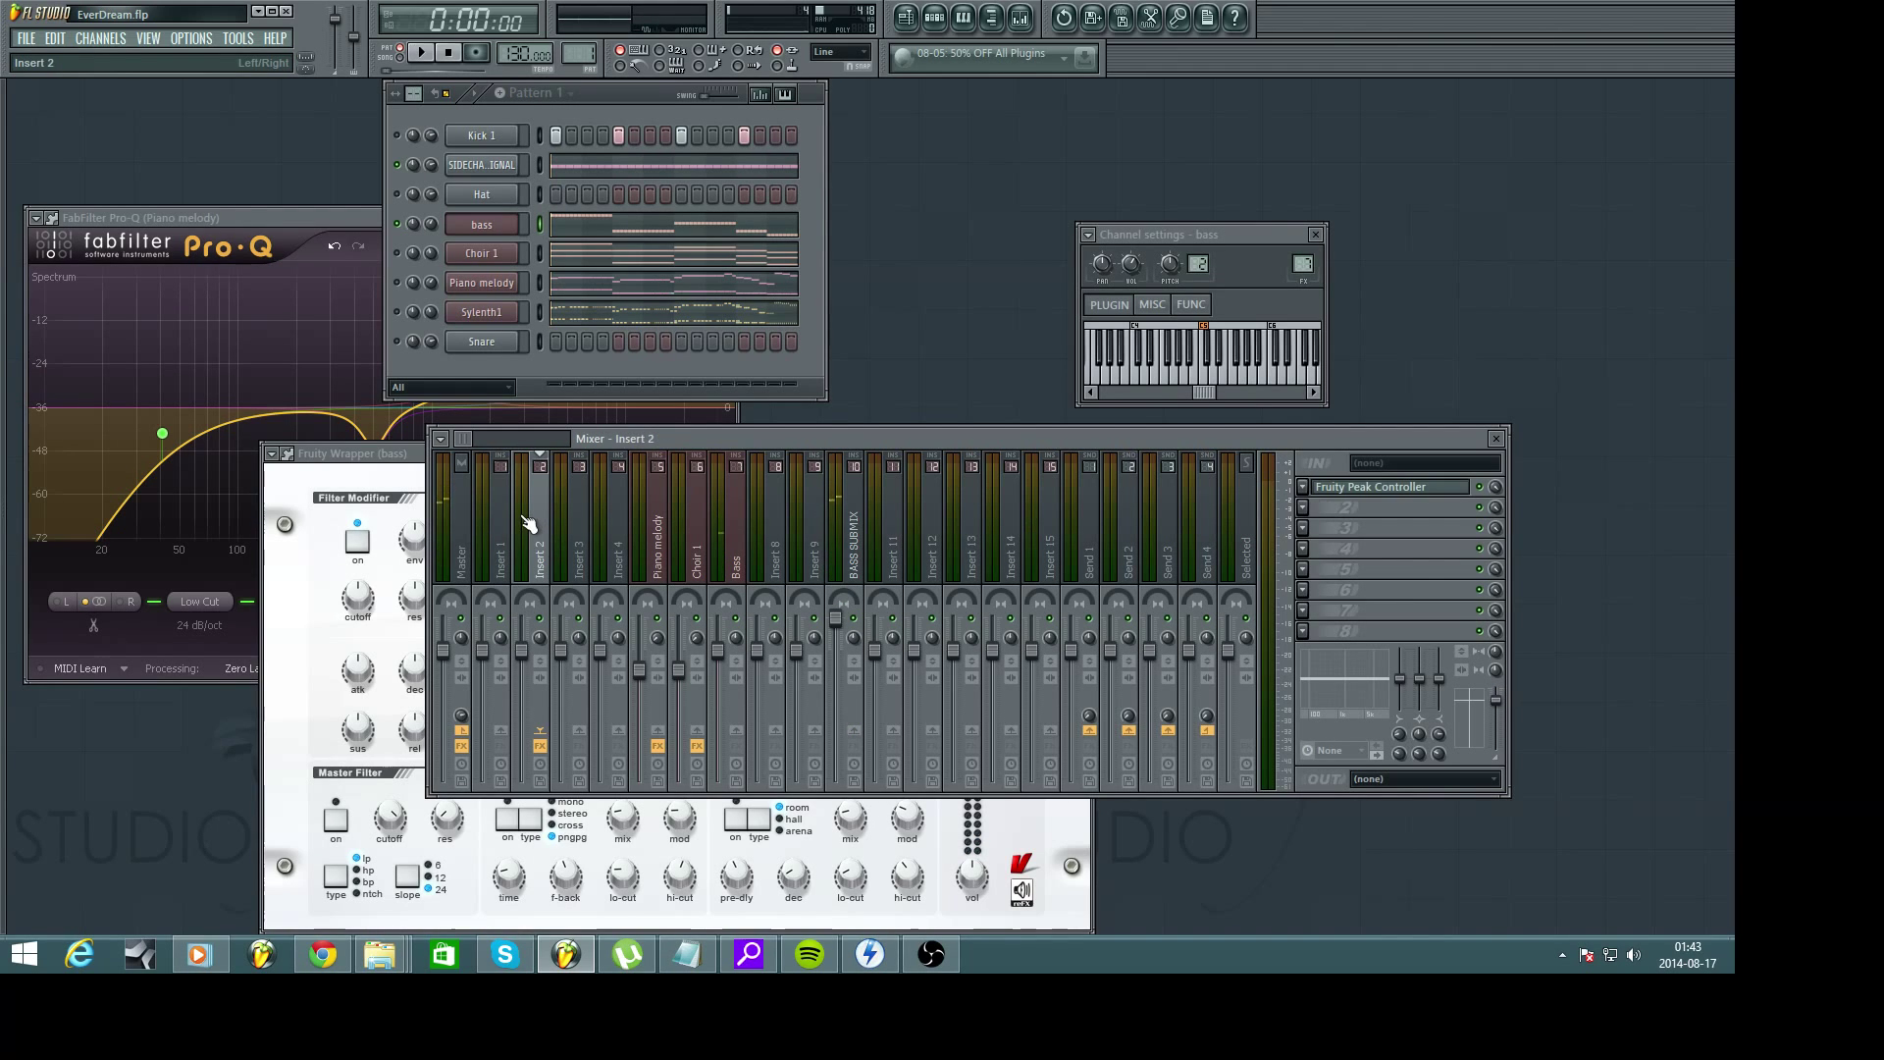
pyautogui.click(1372, 487)
# Lower the Peak Controller's BASE level to 20%
pyautogui.moveTo(735, 363); pyautogui.dragTo(735, 387)
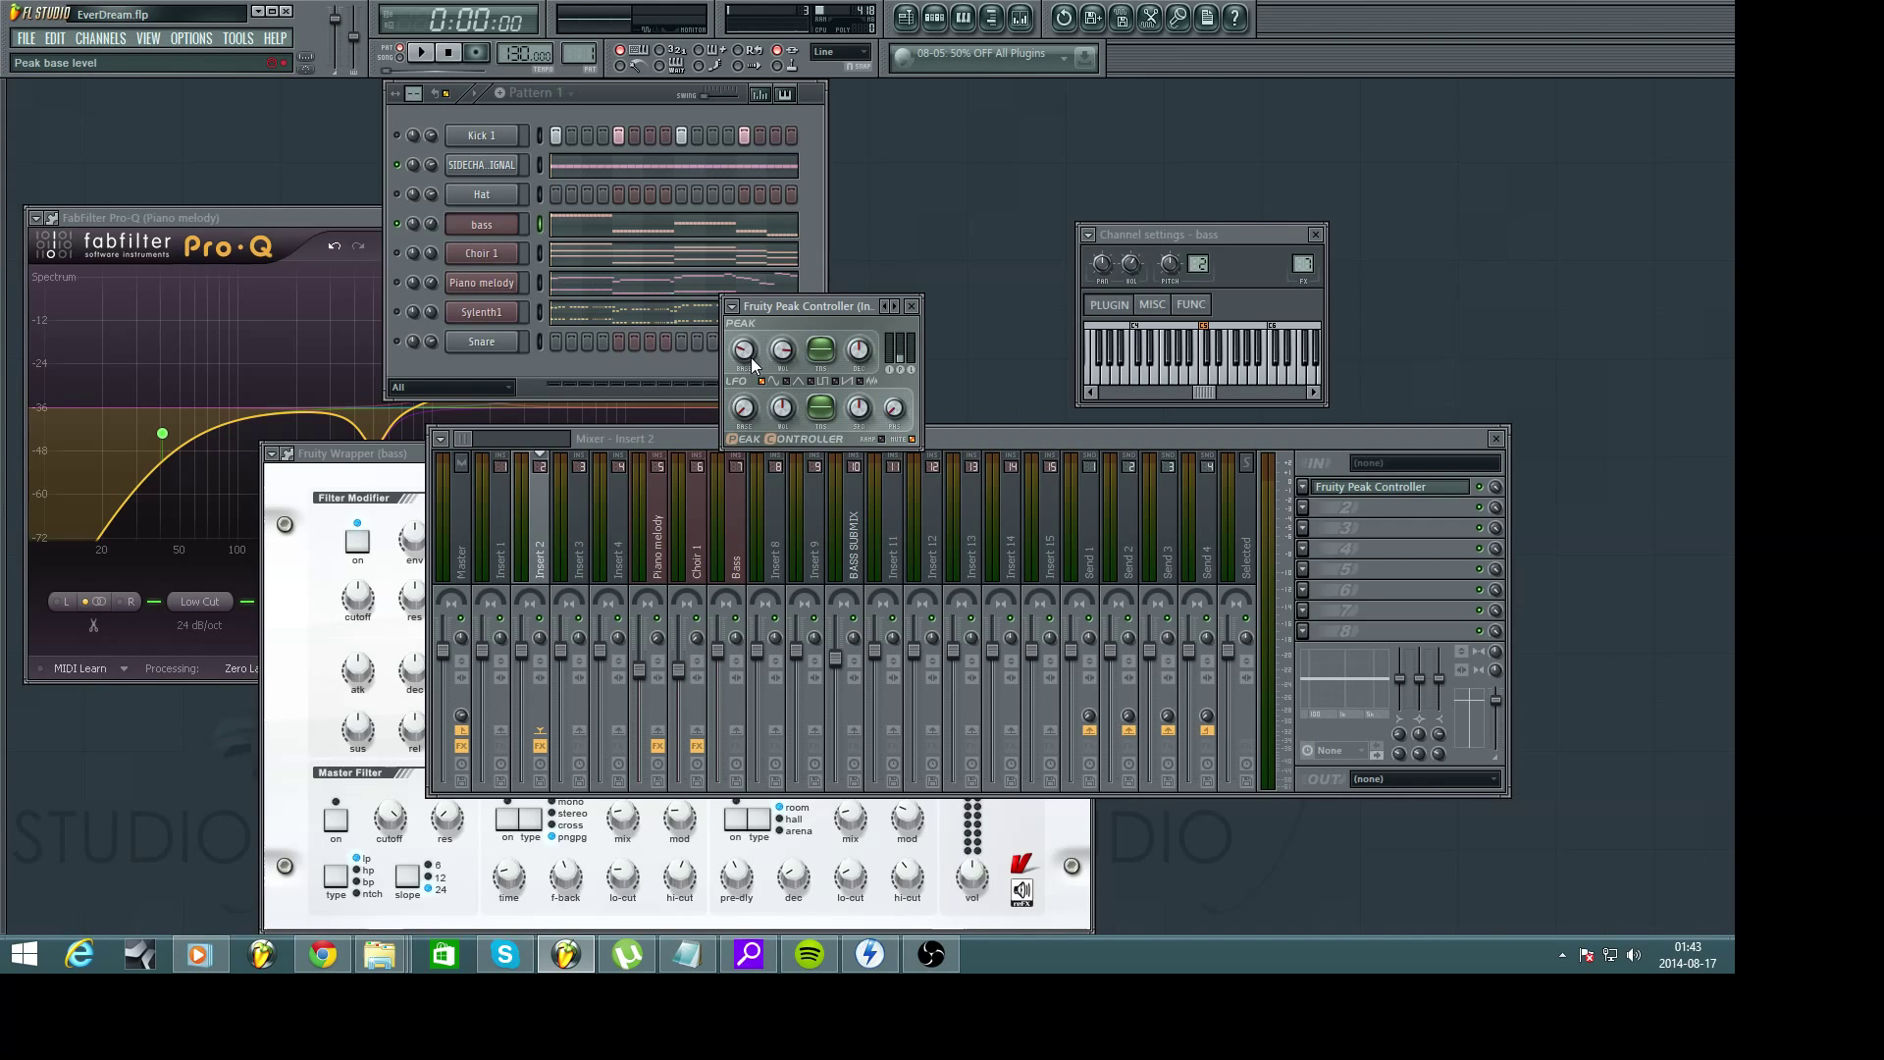
pyautogui.moveTo(744, 351); pyautogui.dragTo(743, 353)
pyautogui.moveTo(846, 302); pyautogui.dragTo(896, 287)
pyautogui.click(872, 269)
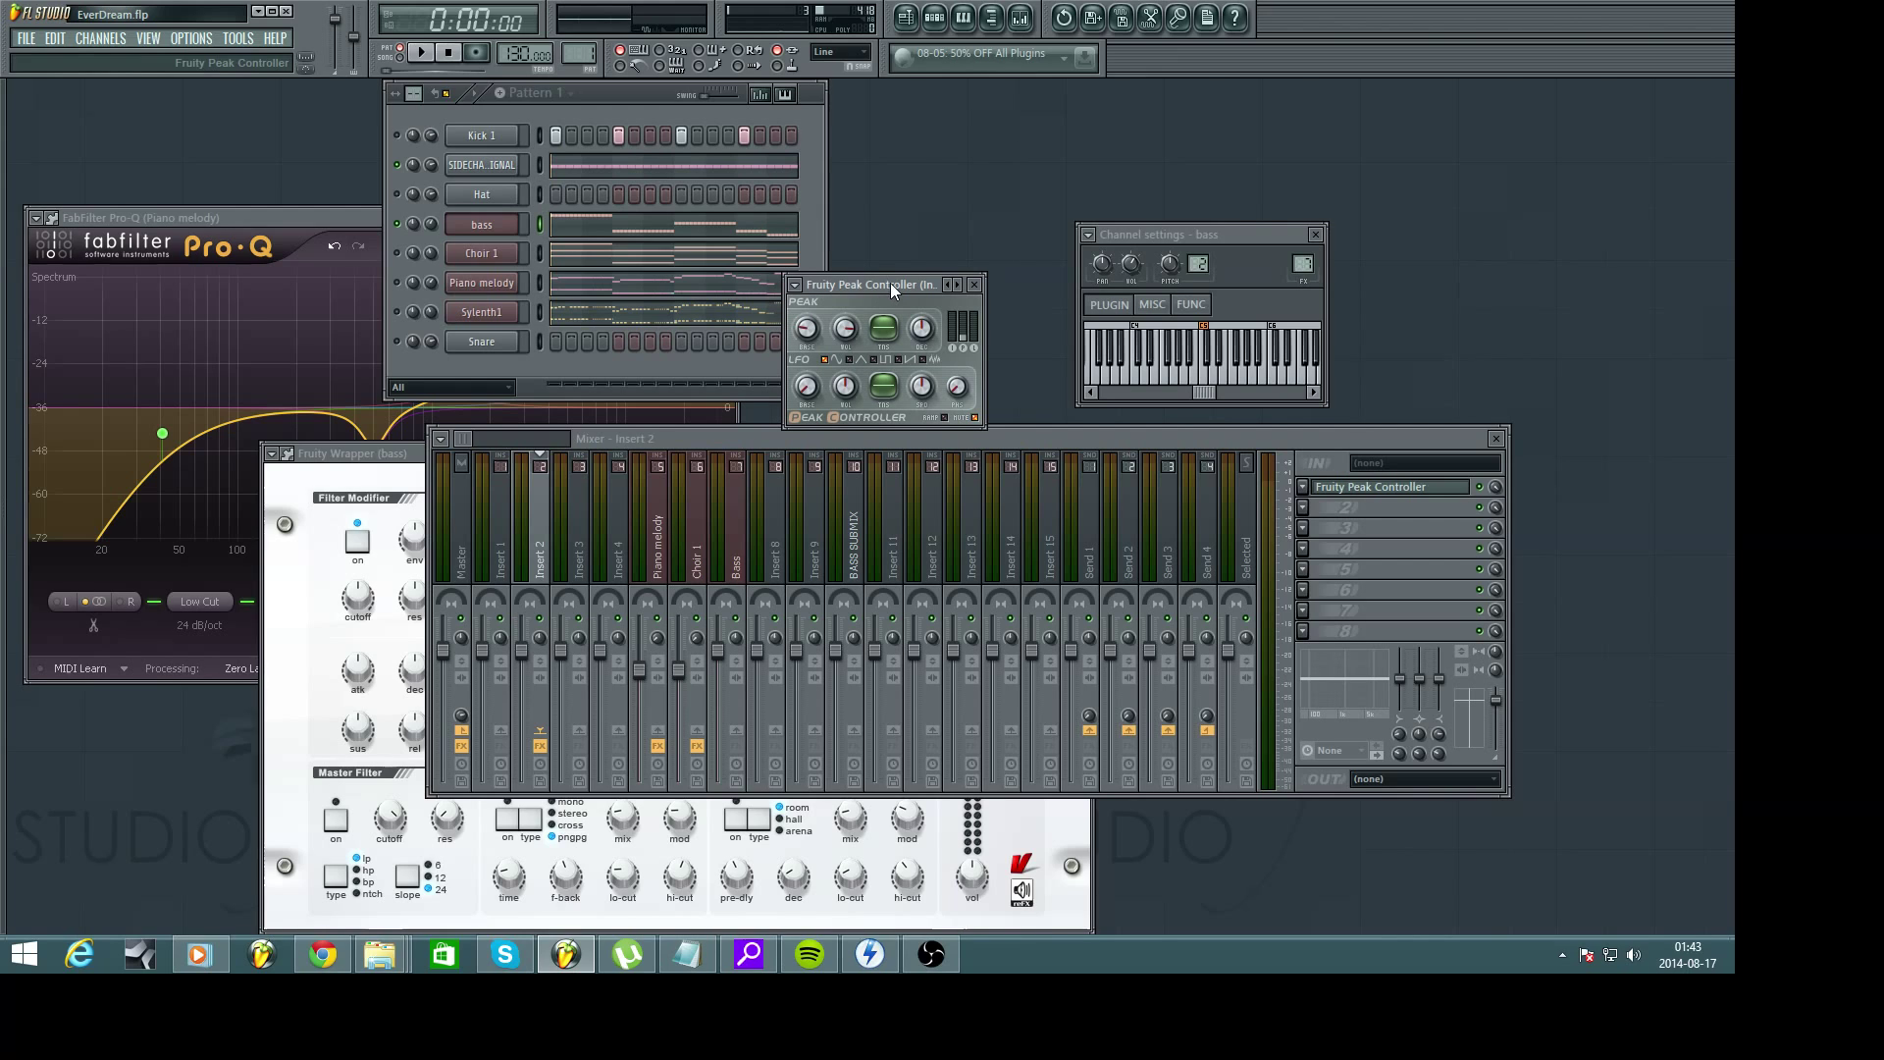
# Play the song while setting the Peak Controller's LFO amount to 6%, then stop
pyautogui.press('space')
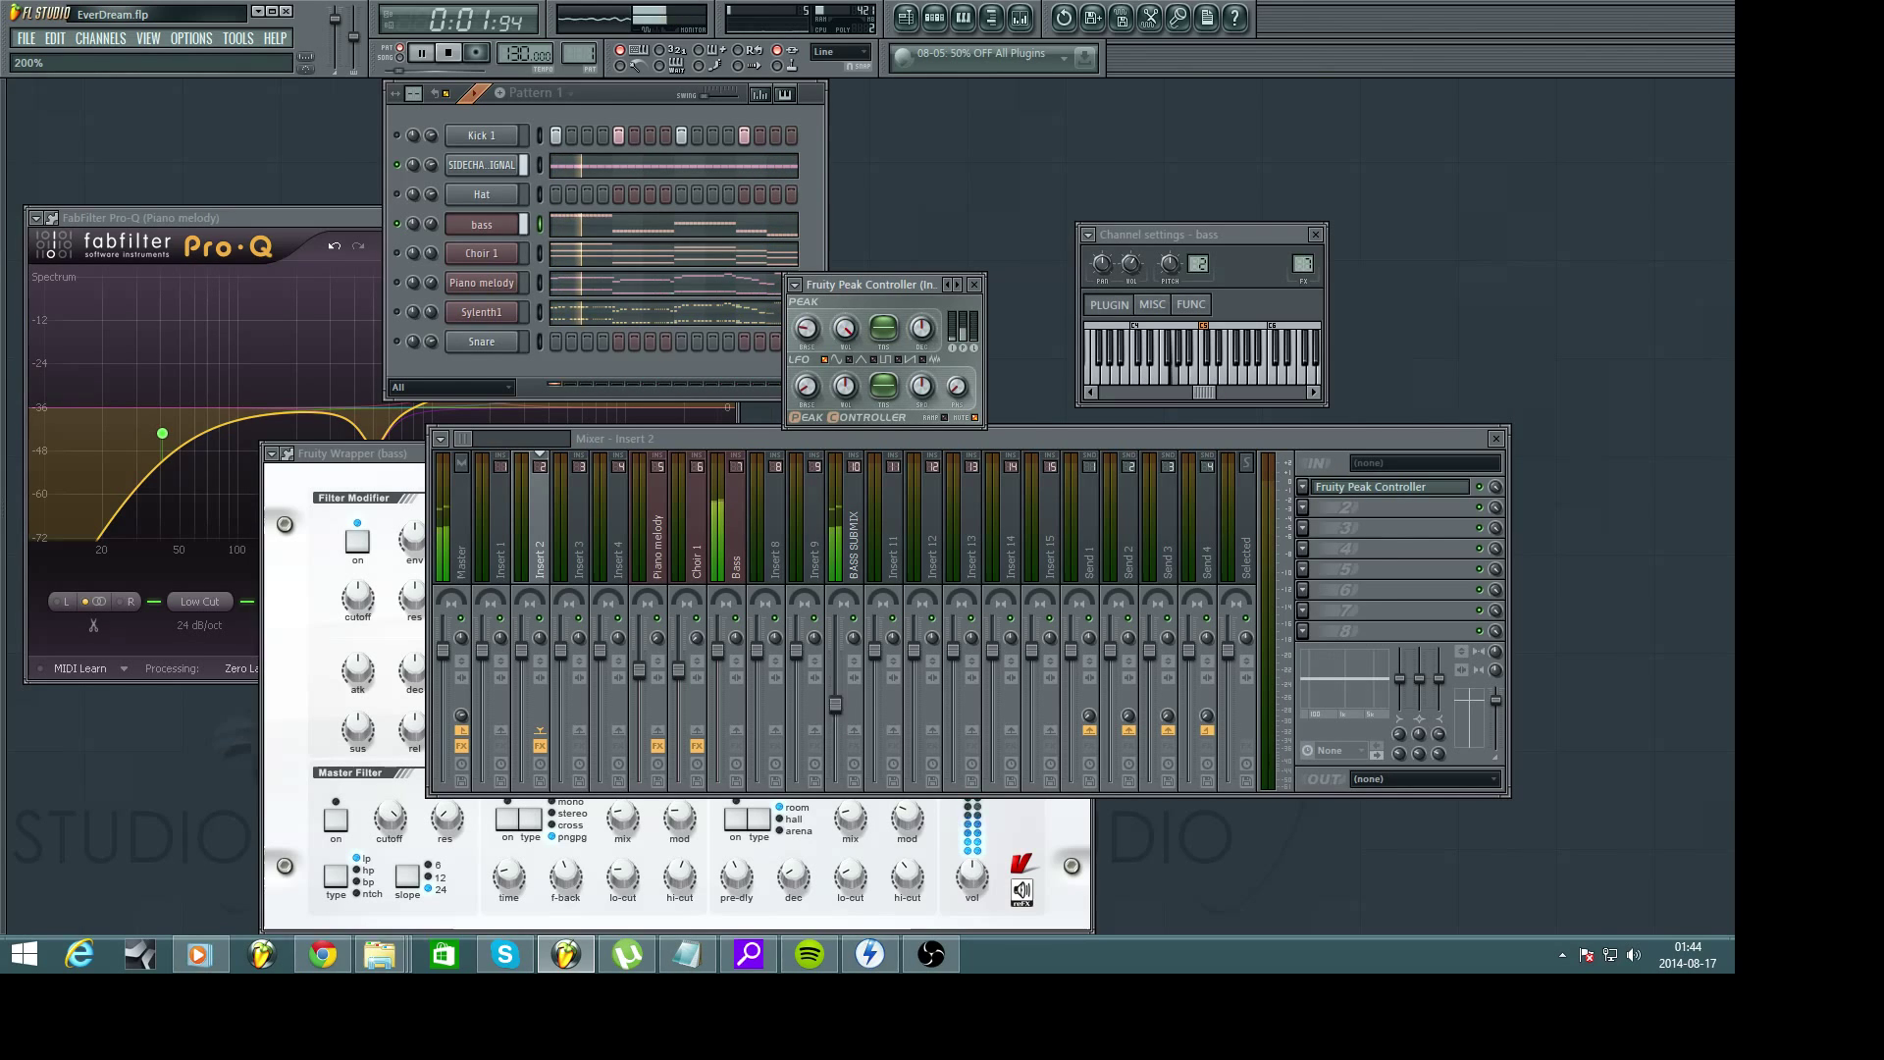
pyautogui.moveTo(846, 390); pyautogui.dragTo(846, 412)
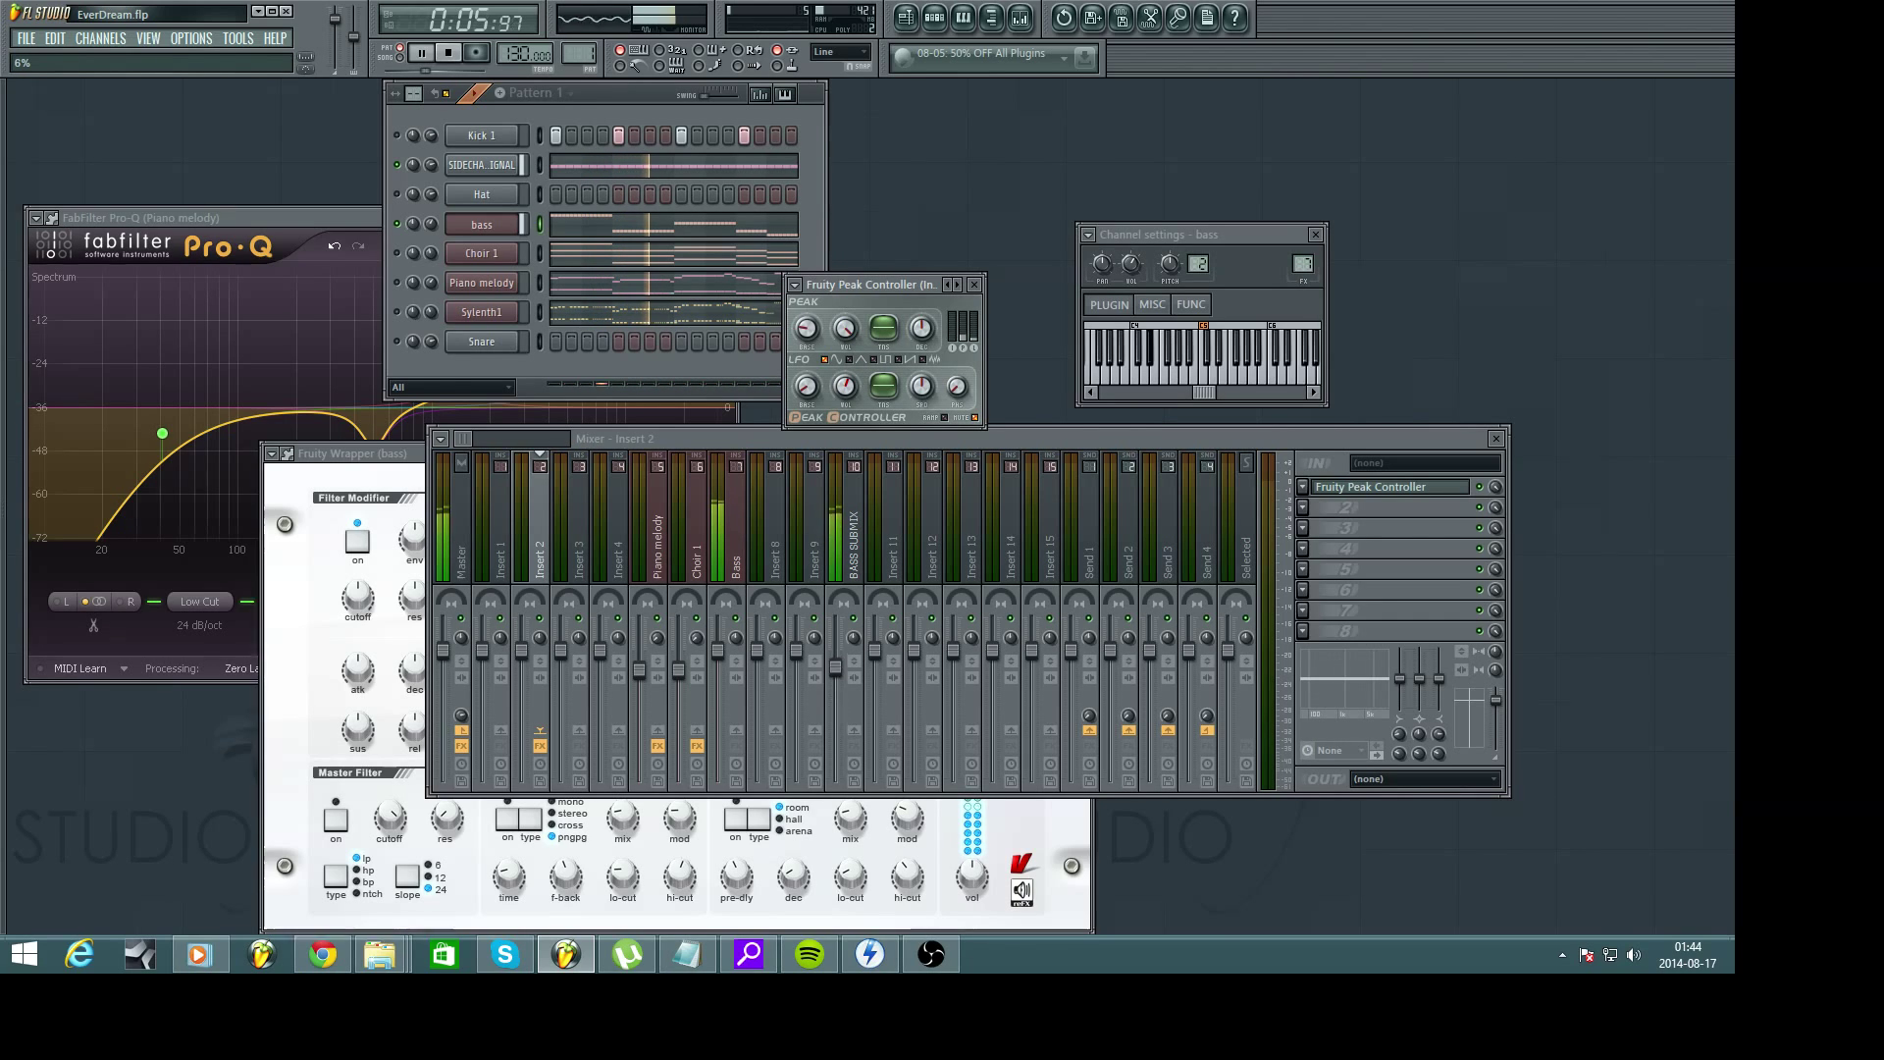
pyautogui.press('F6')
pyautogui.press('space')
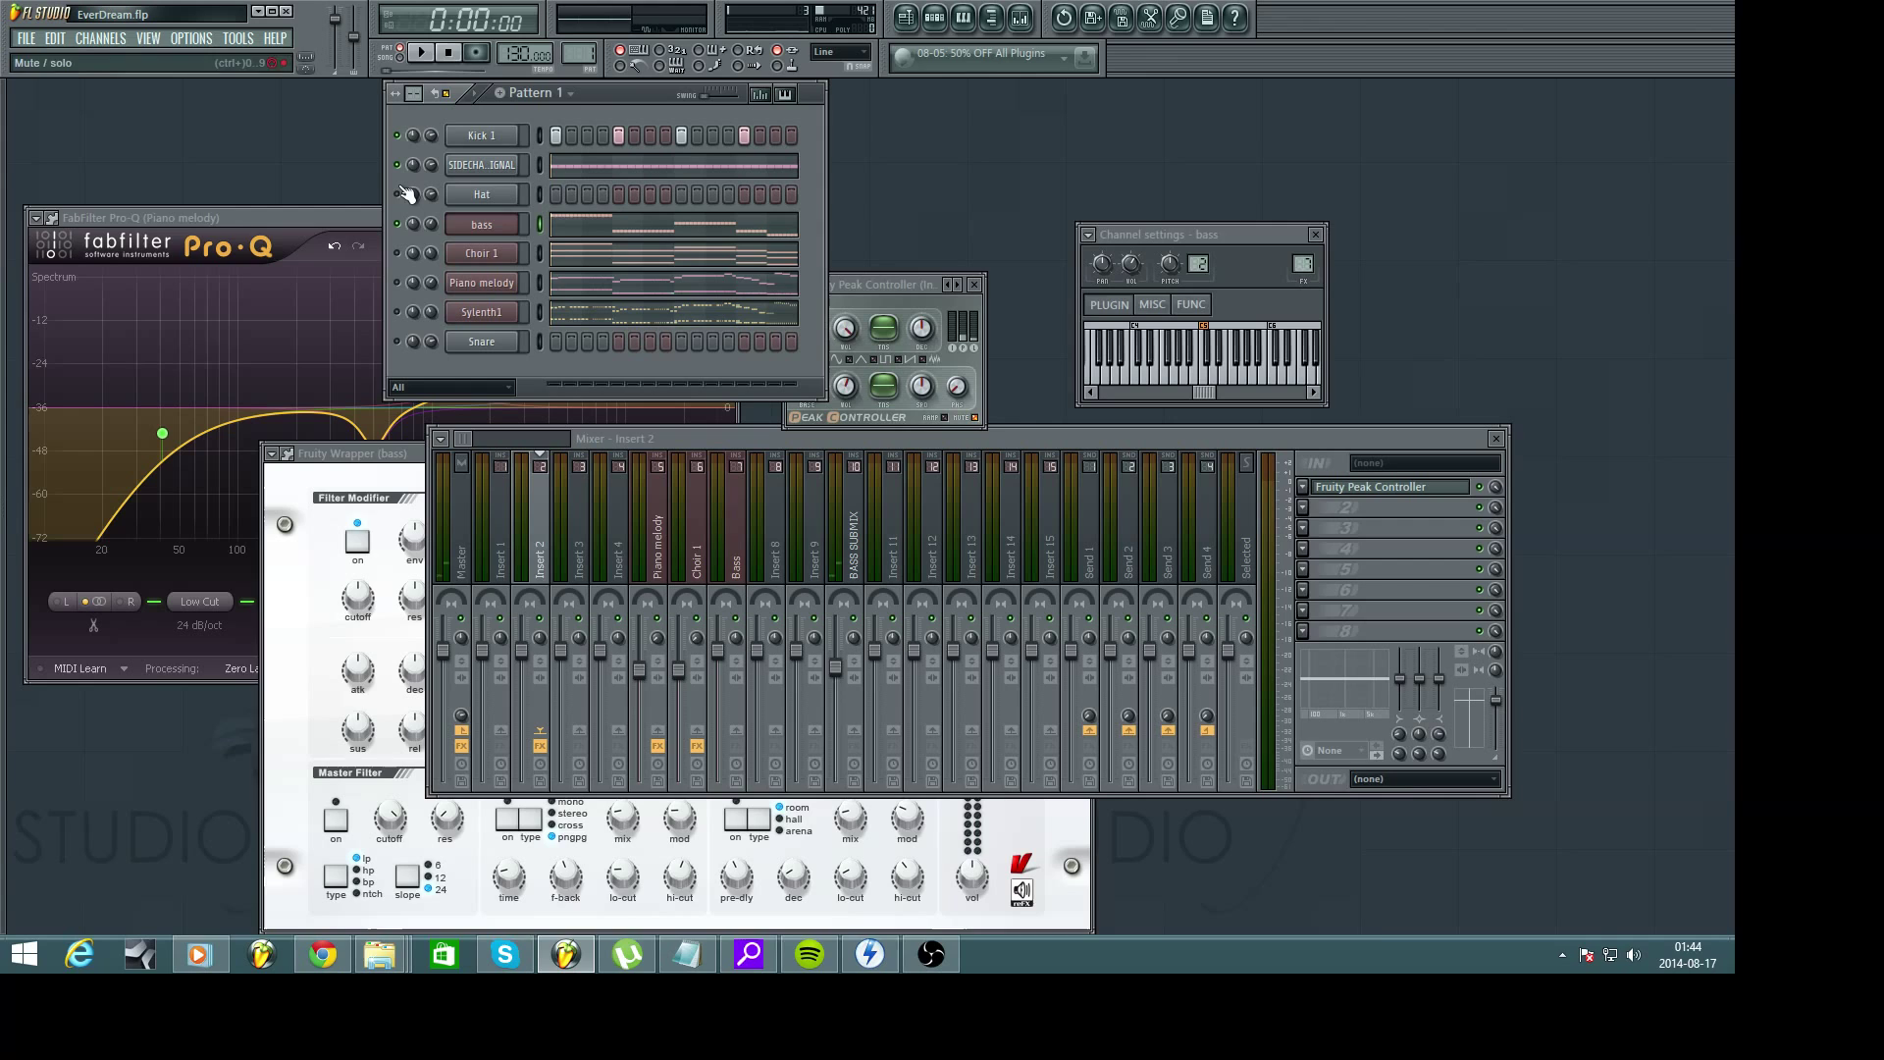
# Briefly audition the track, then bring the bass Nexus window forward and move it up and right
pyautogui.press('space')
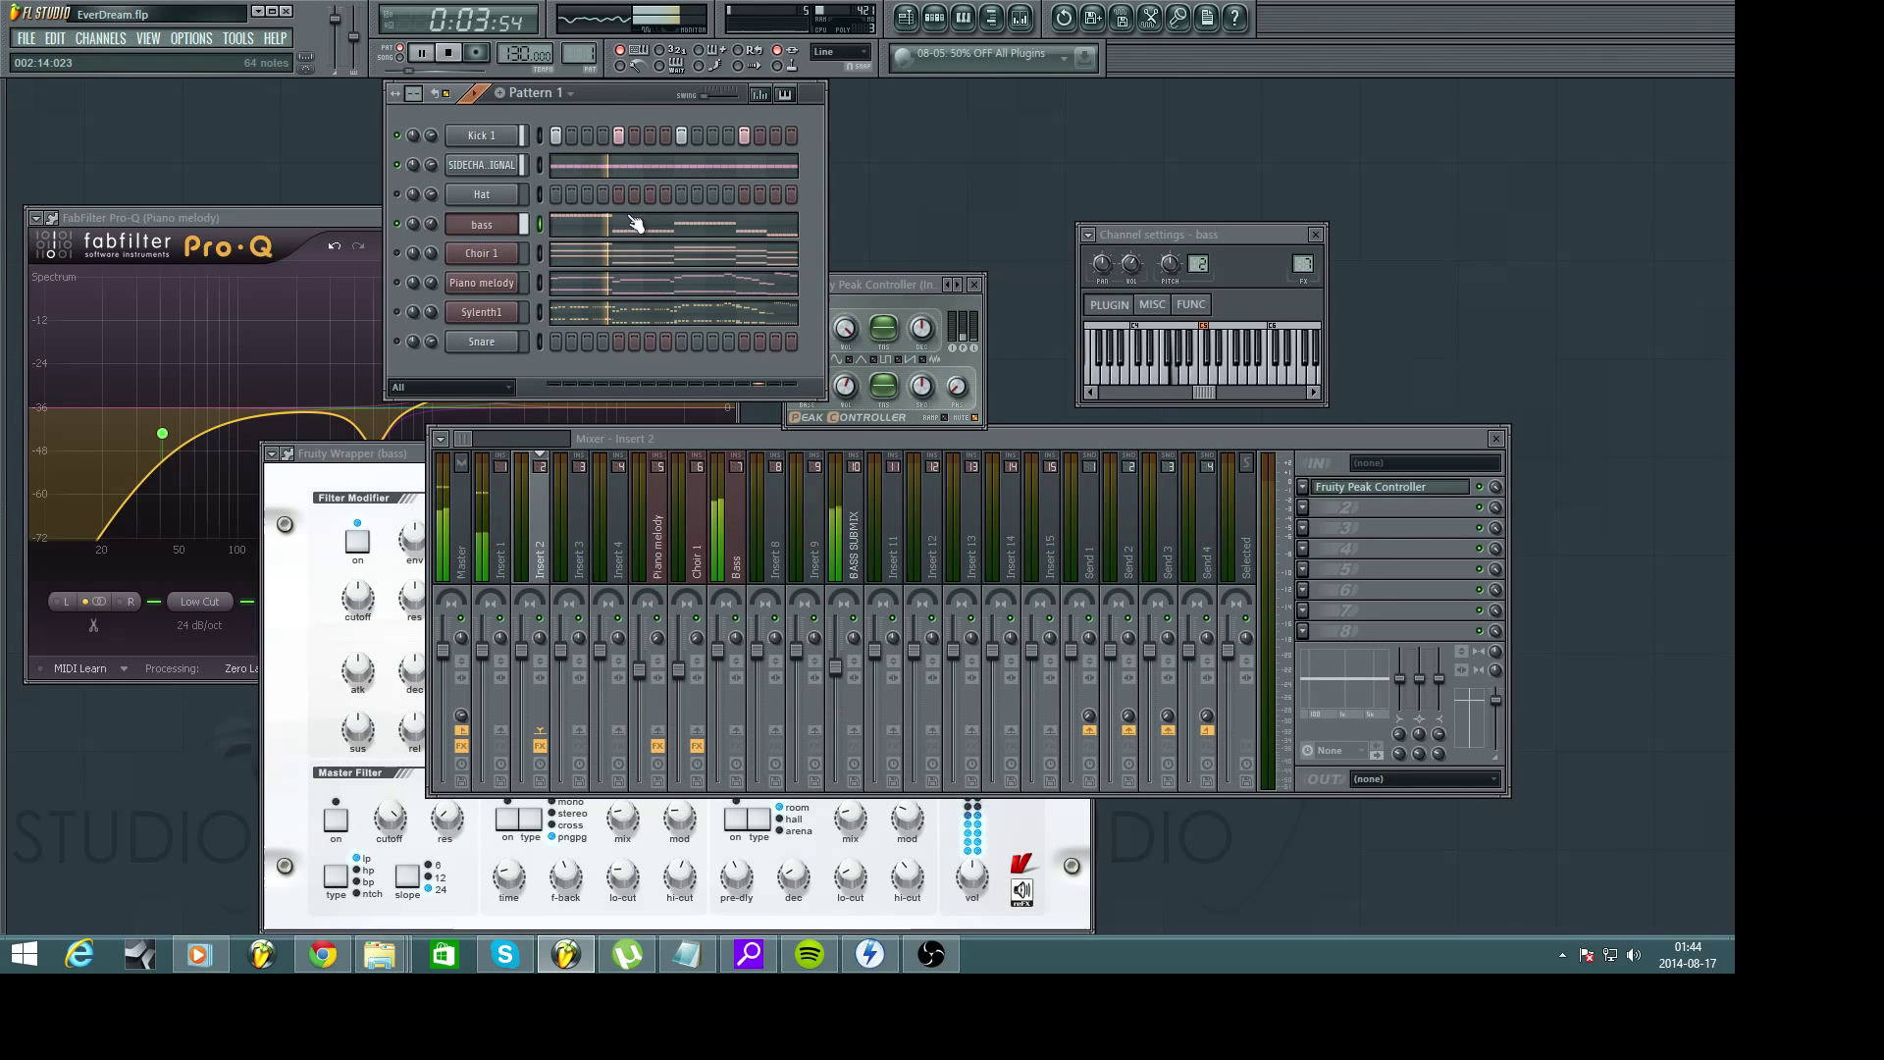
pyautogui.press('space')
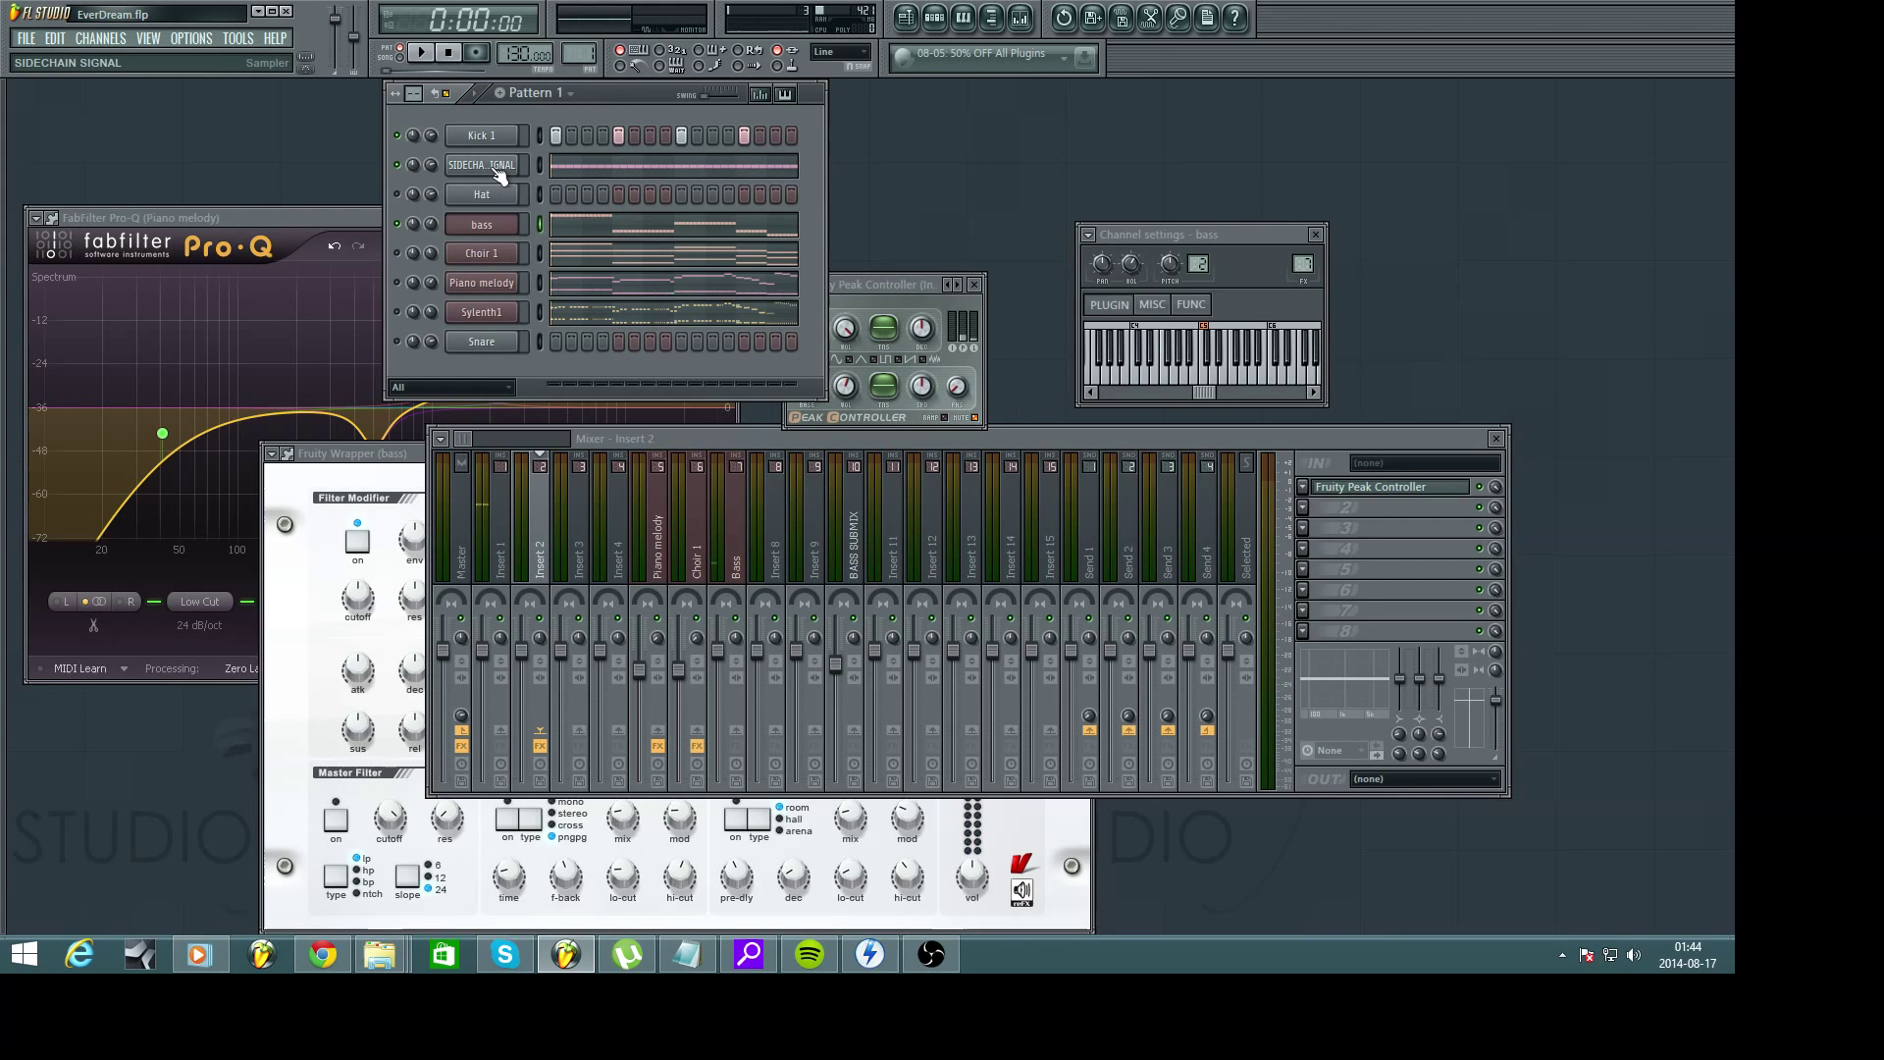
pyautogui.click(484, 228)
pyautogui.click(484, 228)
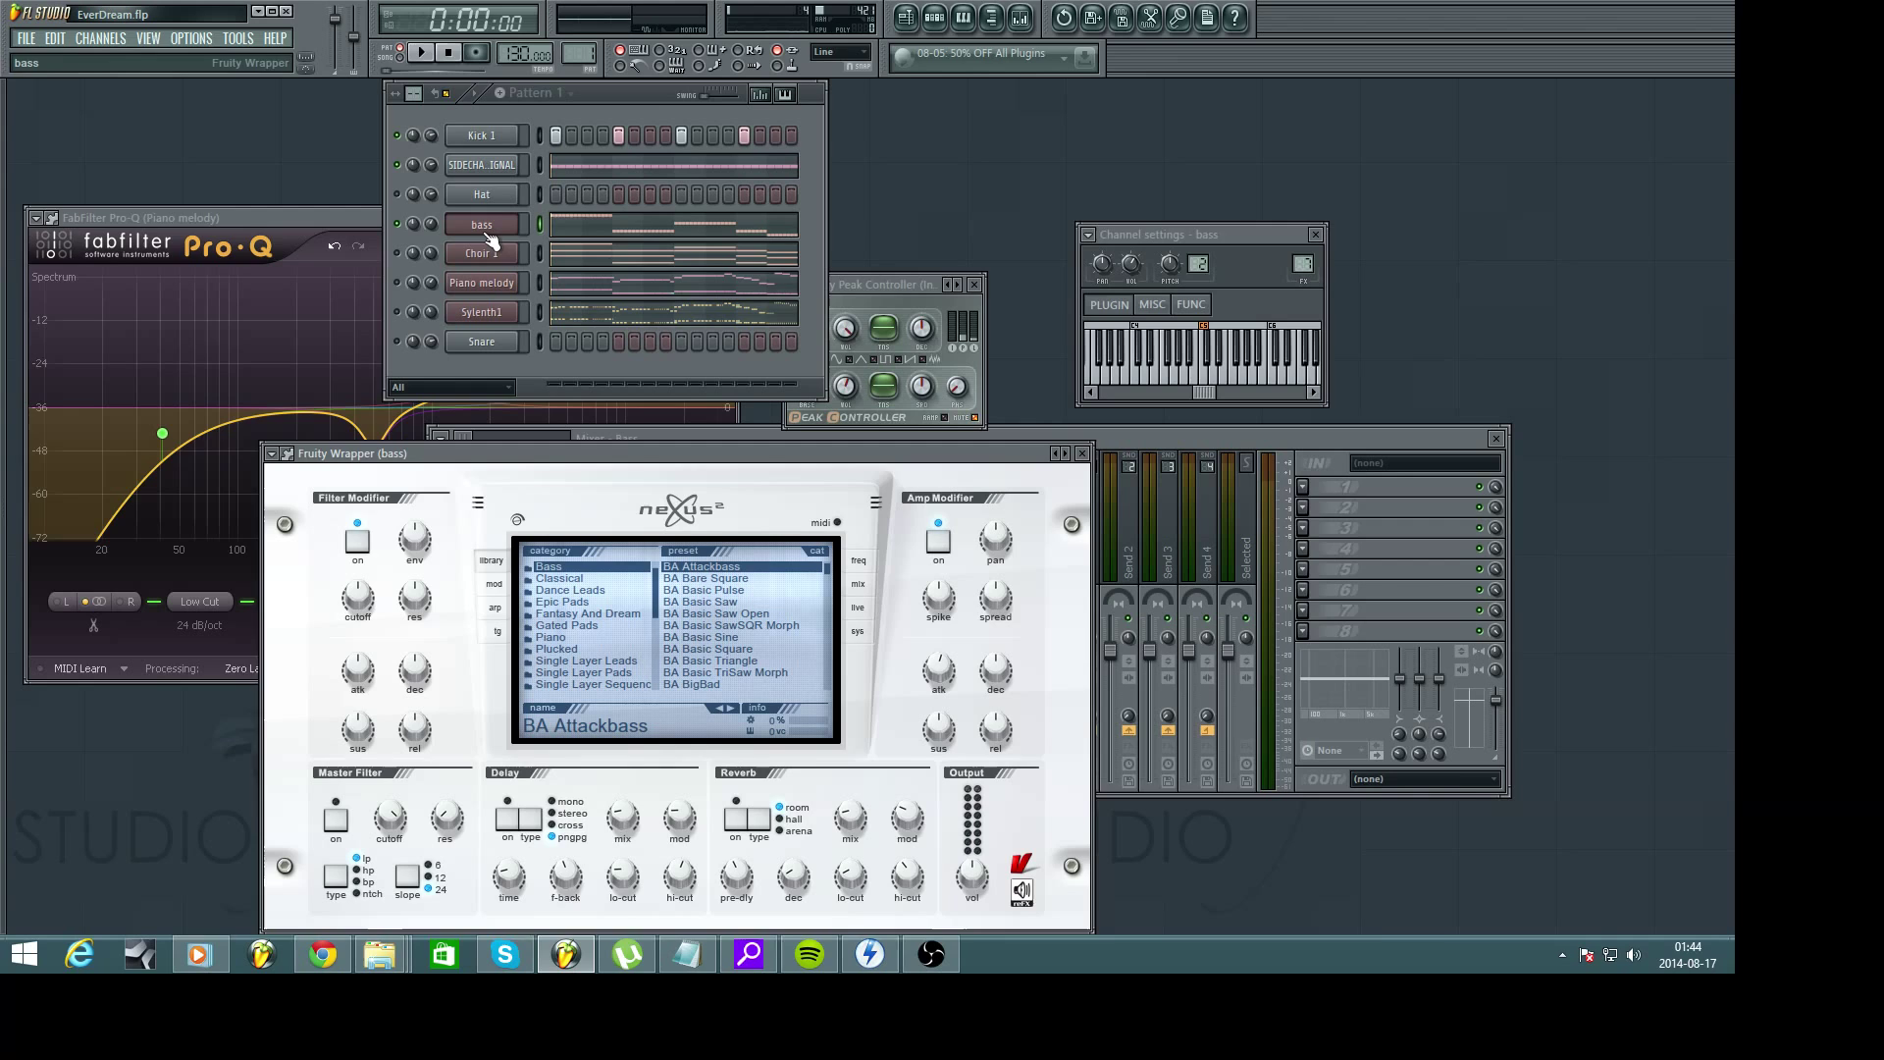
pyautogui.moveTo(638, 457); pyautogui.dragTo(761, 345)
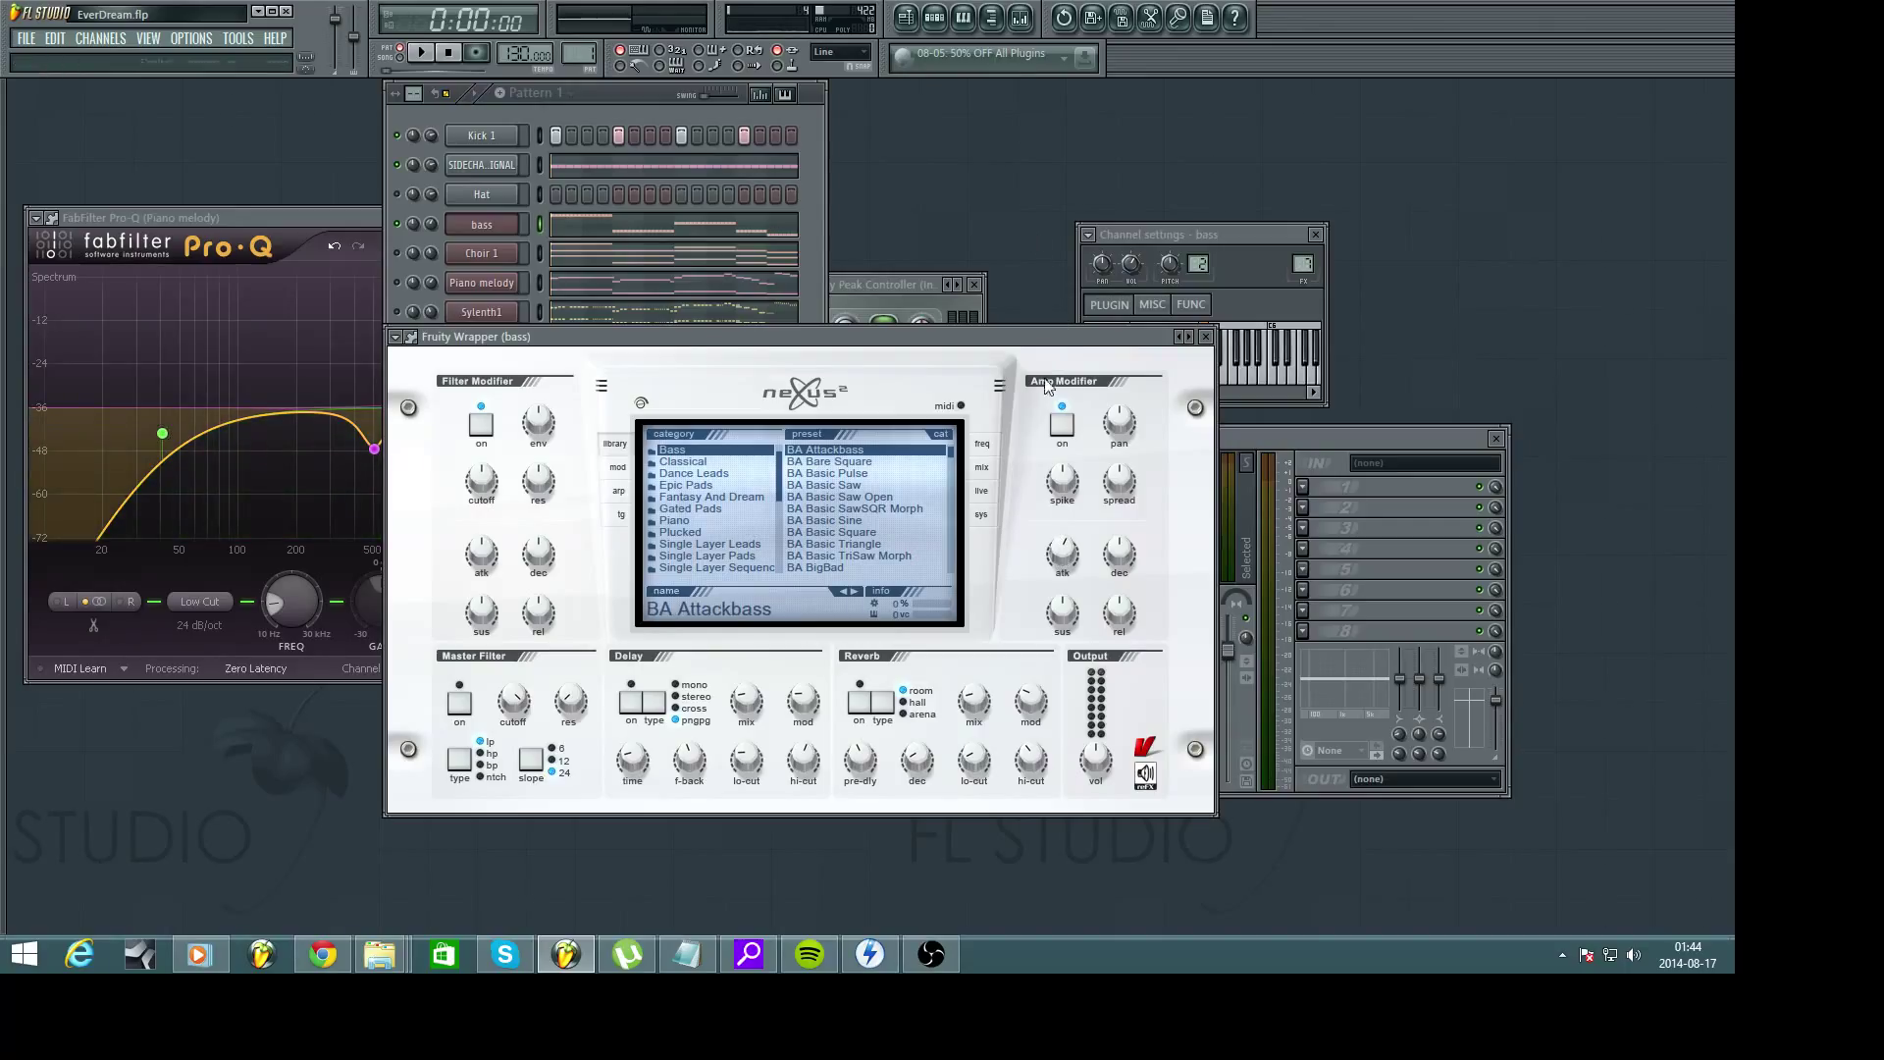
pyautogui.press('F6')
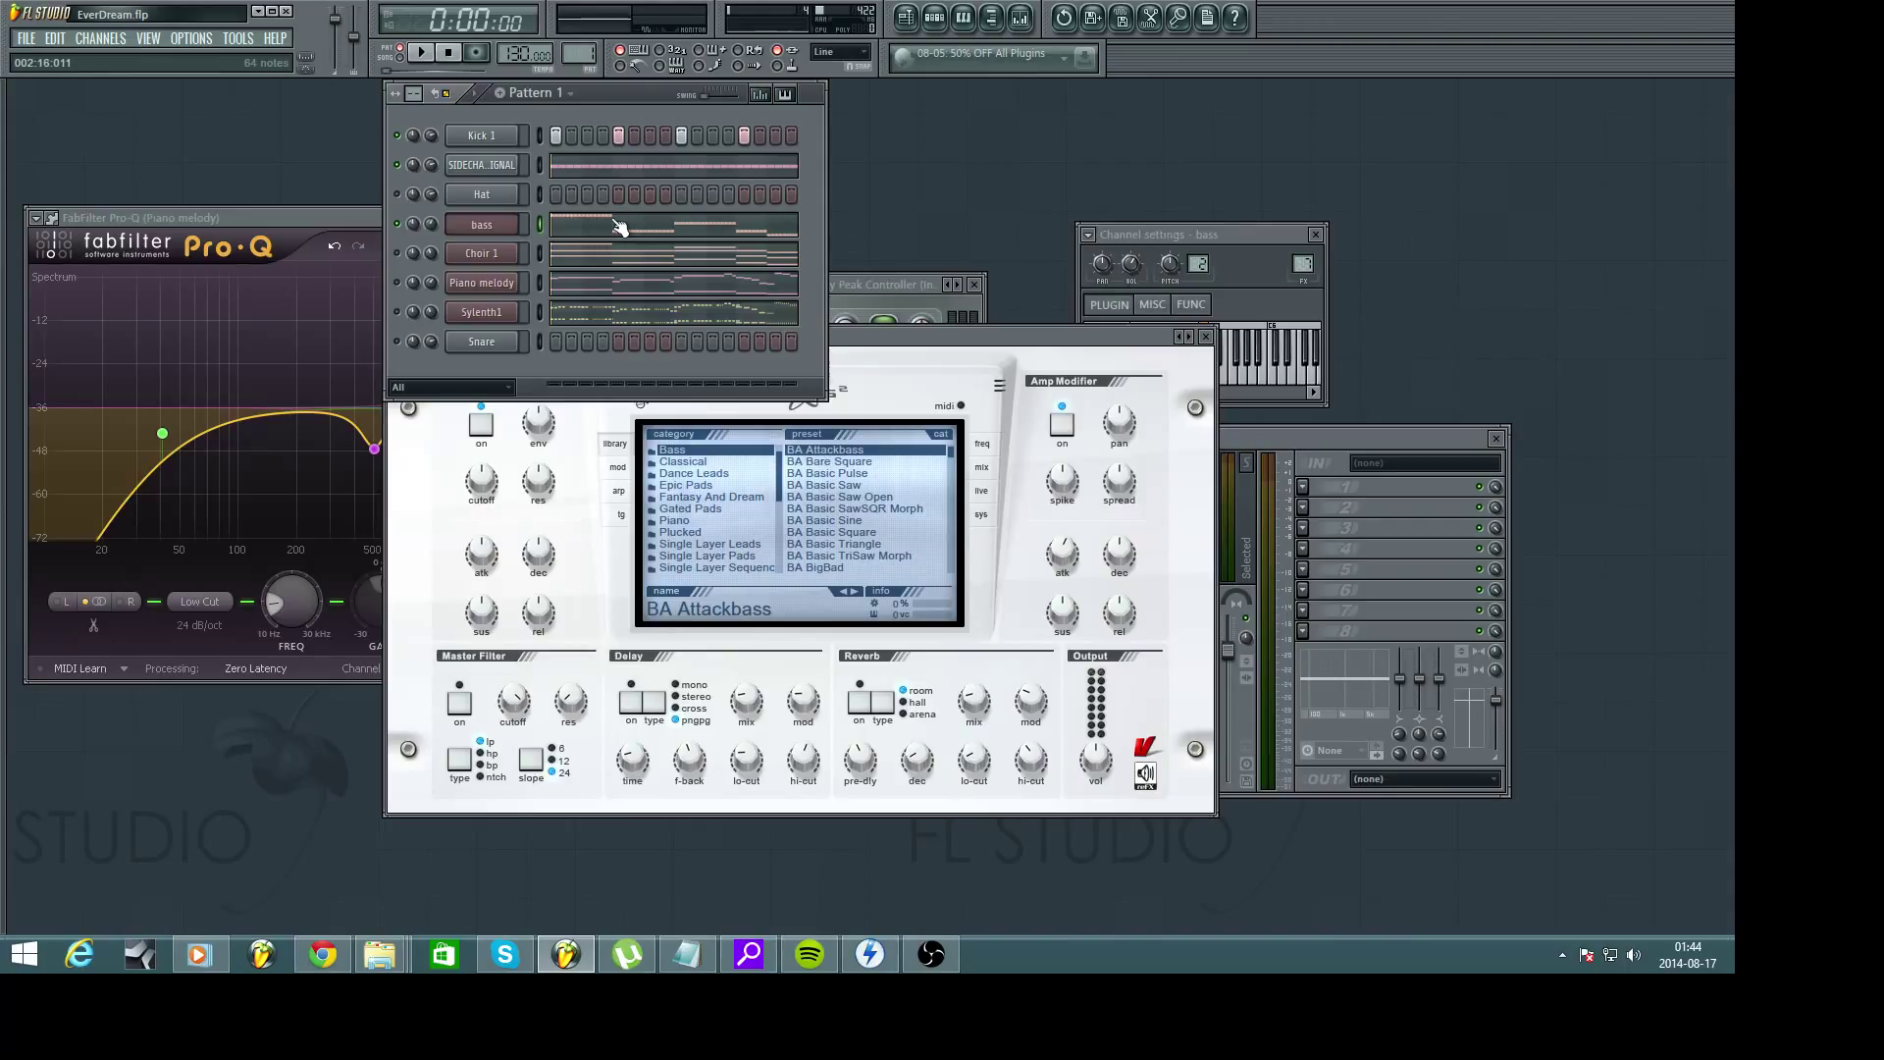
# During playback, lower the Nexus Amp Modifier attack from 22 to 16, then stop
pyautogui.press('space')
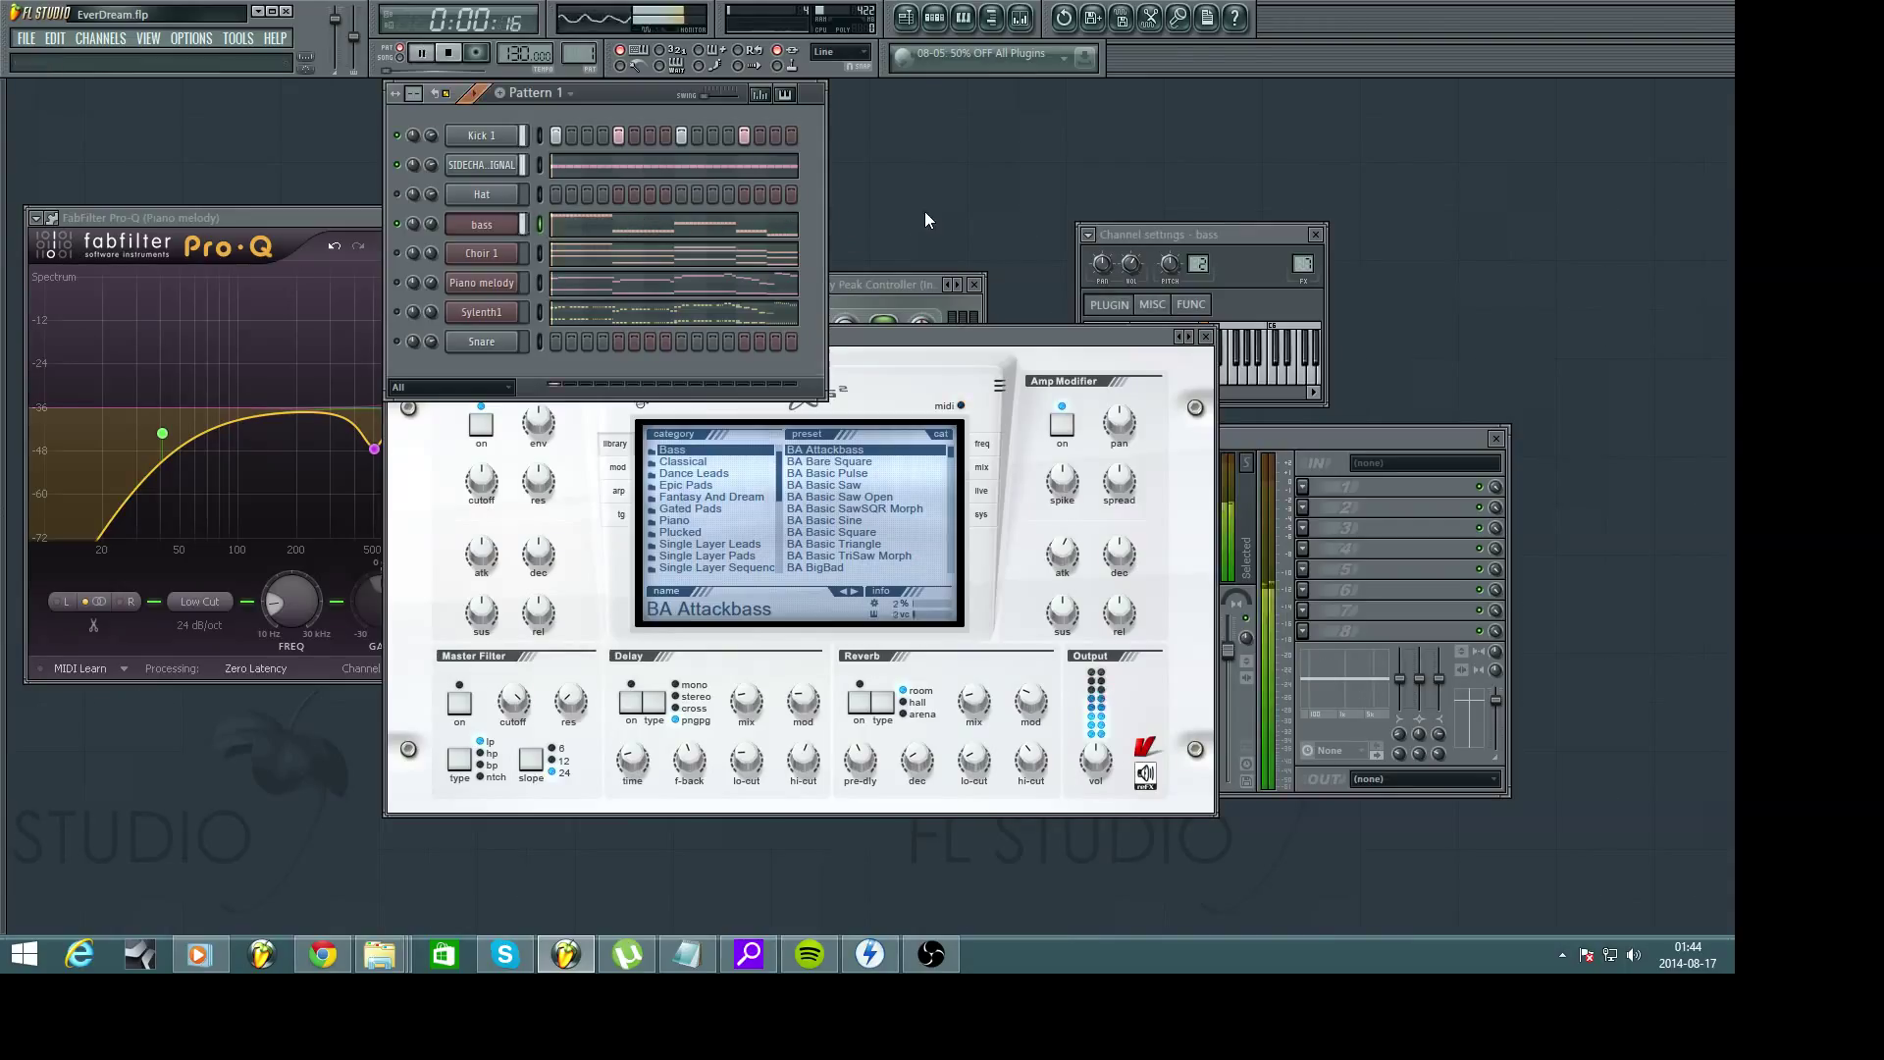
pyautogui.moveTo(1072, 563)
pyautogui.moveTo(1072, 563); pyautogui.dragTo(1067, 561)
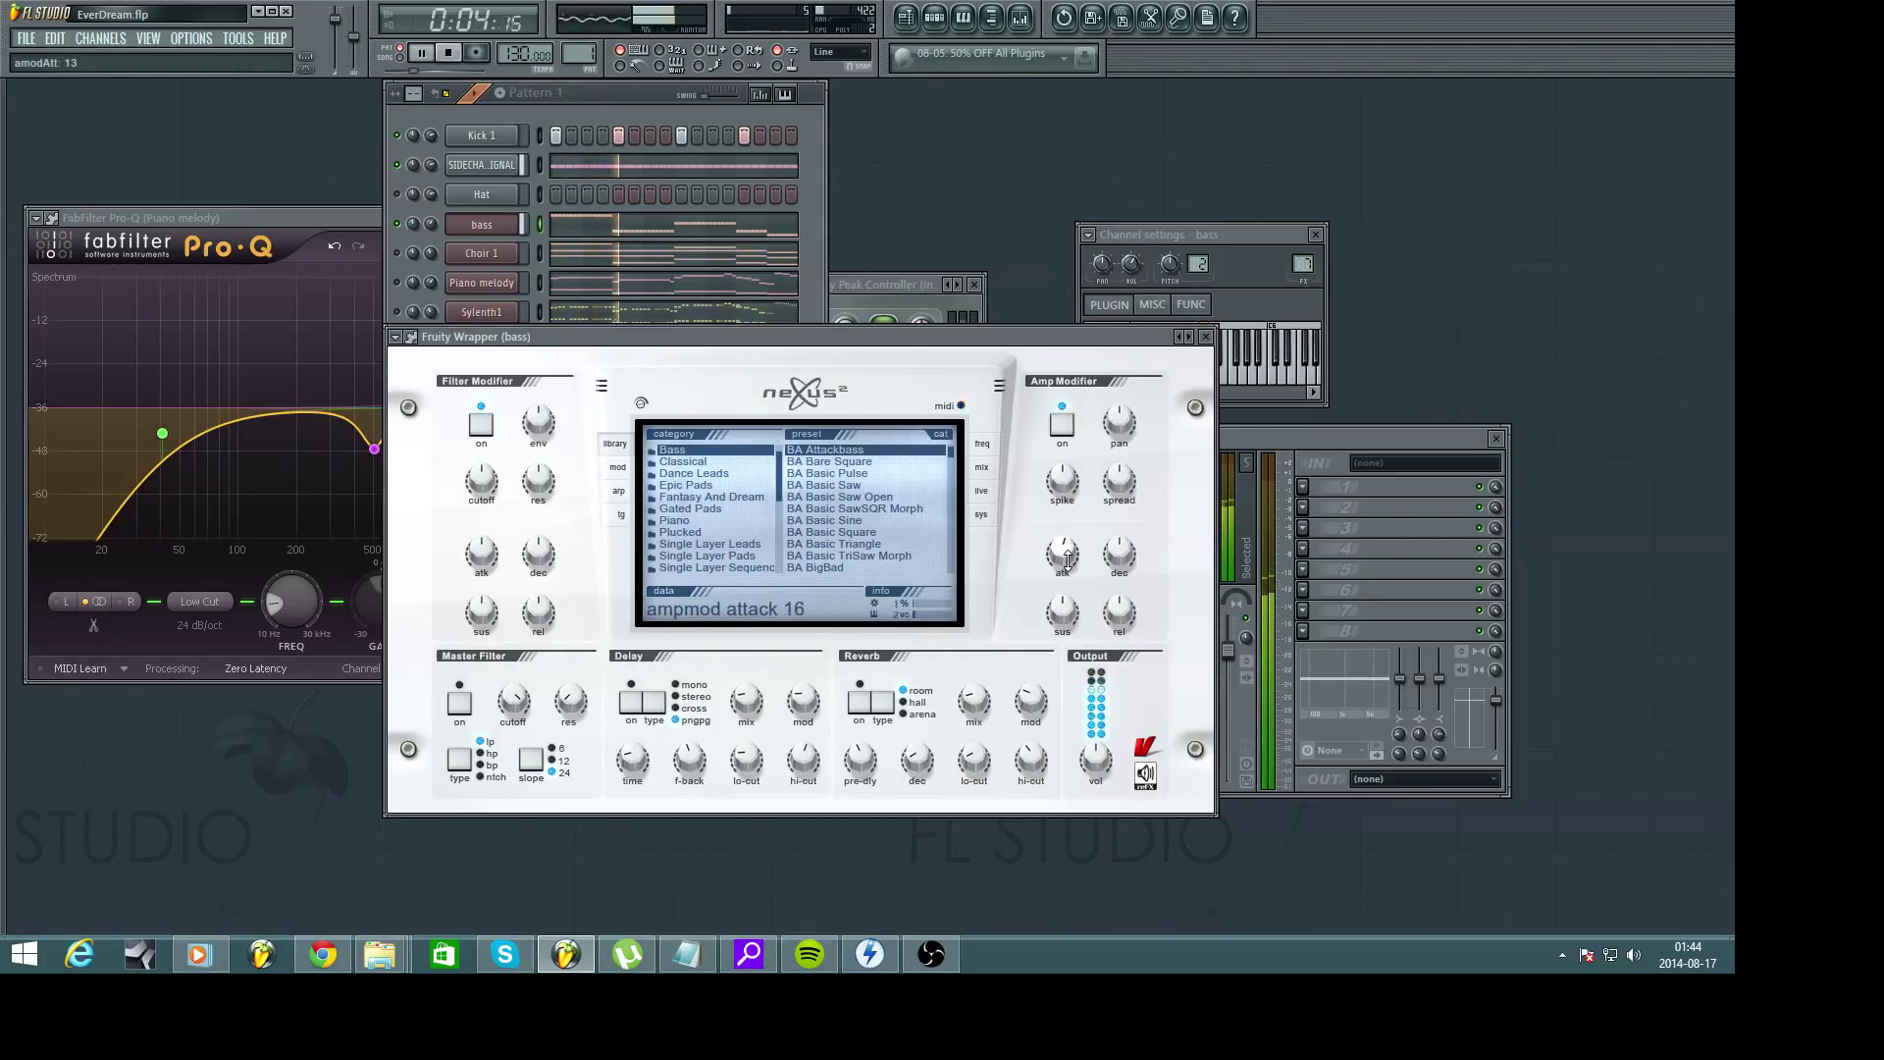
pyautogui.press('F6')
pyautogui.press('space')
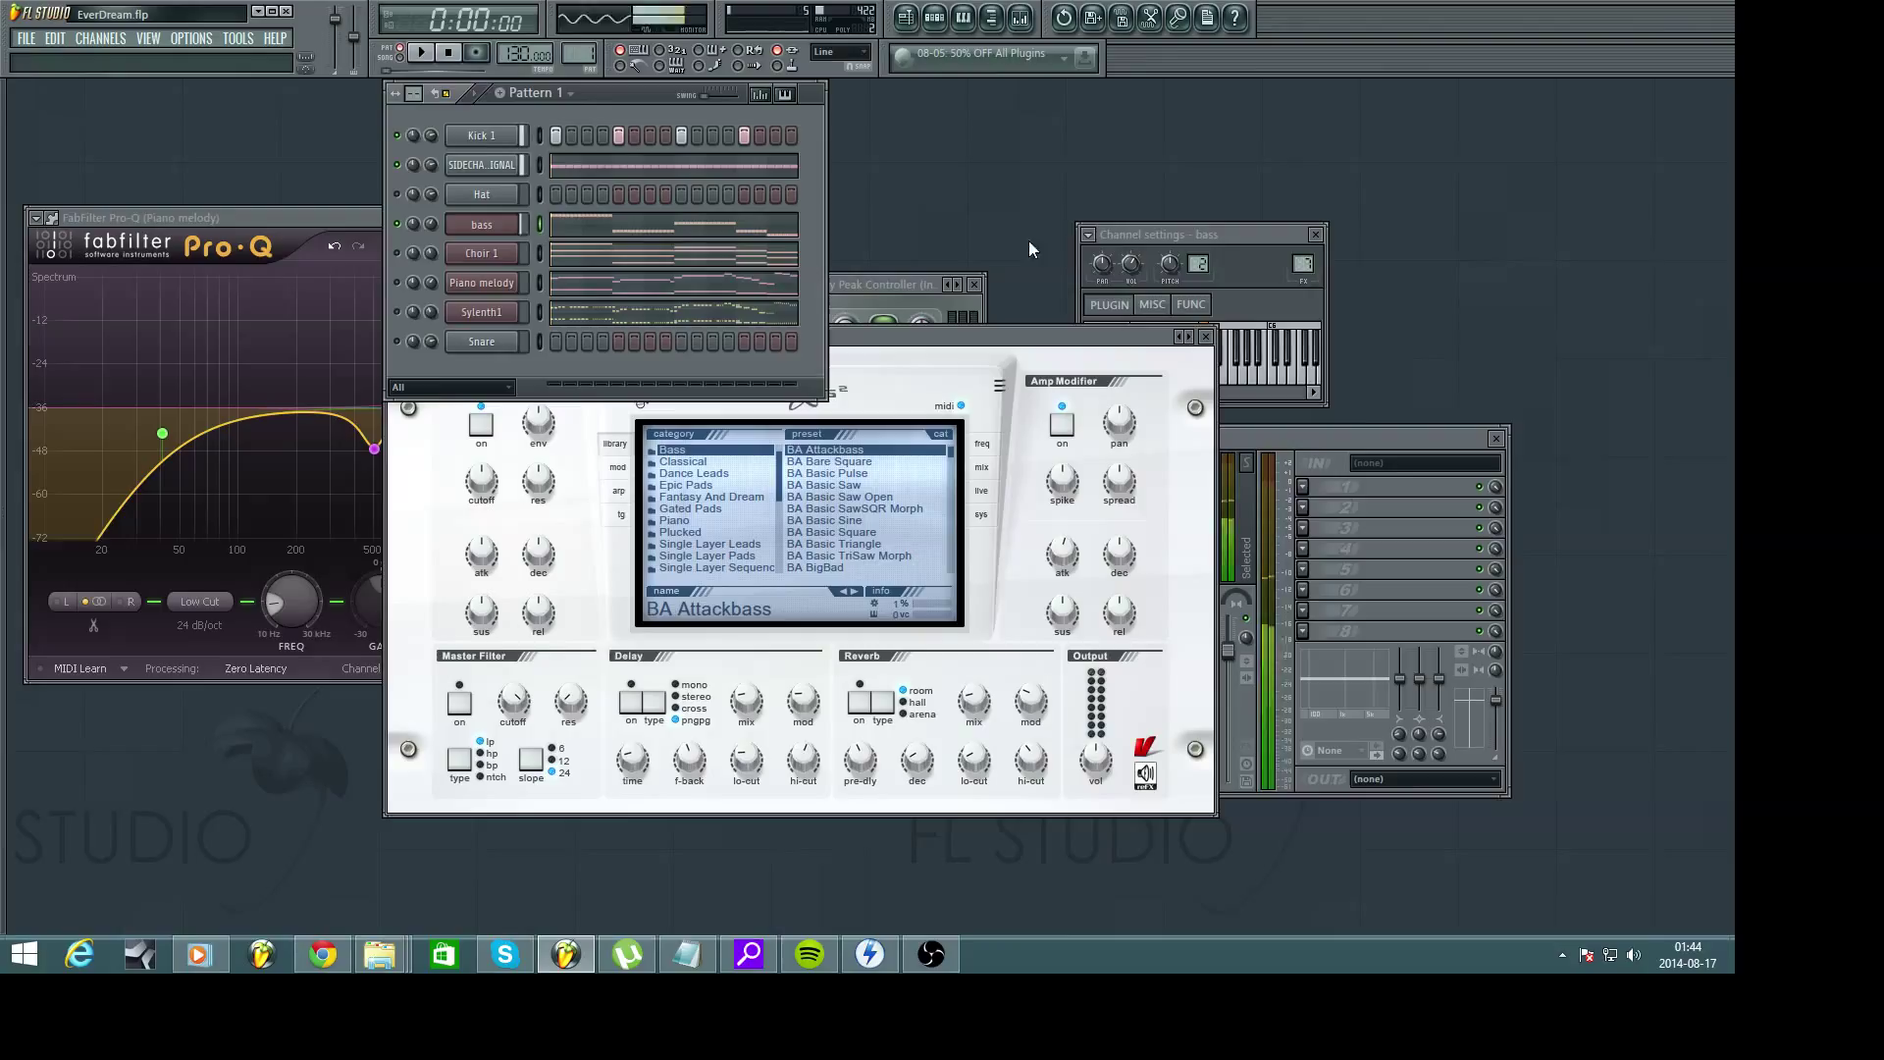
# Solo Kick 1 and load FabFilter Pro-Q into slot 1 of its mixer insert
pyautogui.rightClick(402, 135)
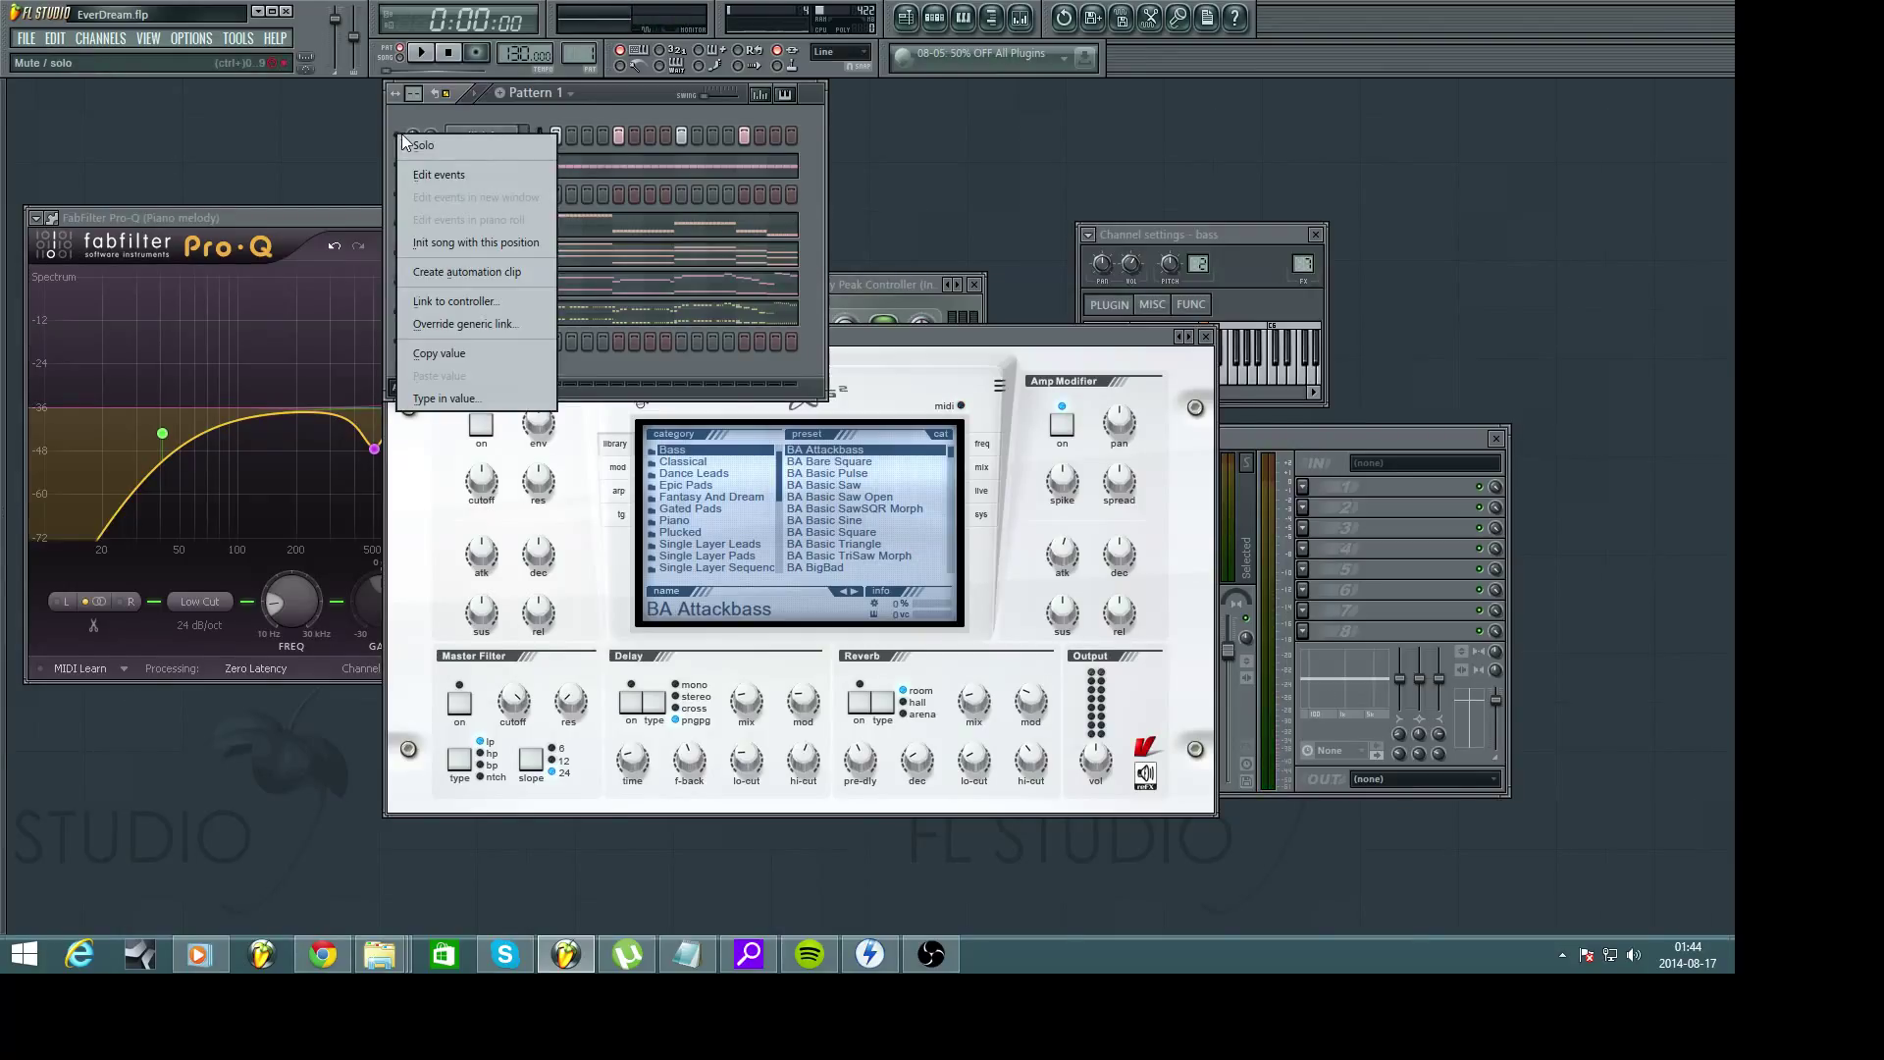
pyautogui.click(406, 139)
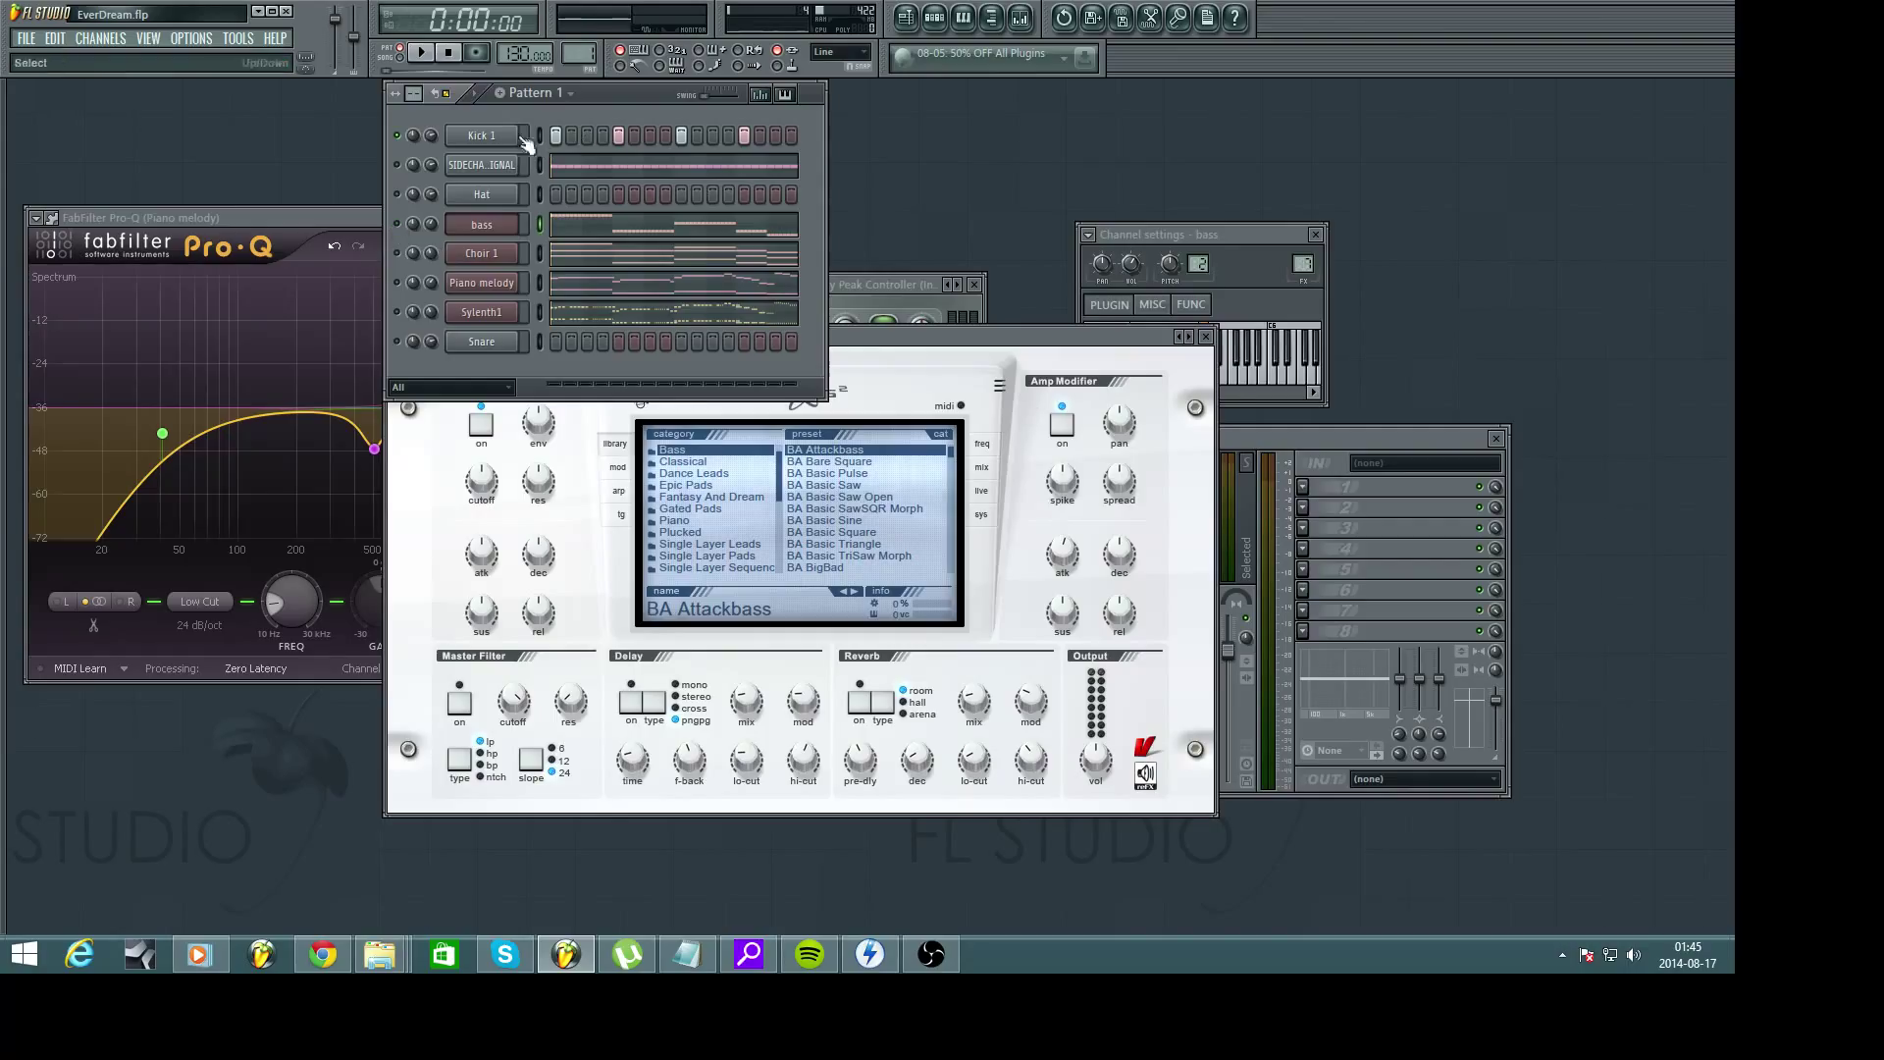
pyautogui.click(483, 136)
pyautogui.click(1308, 266)
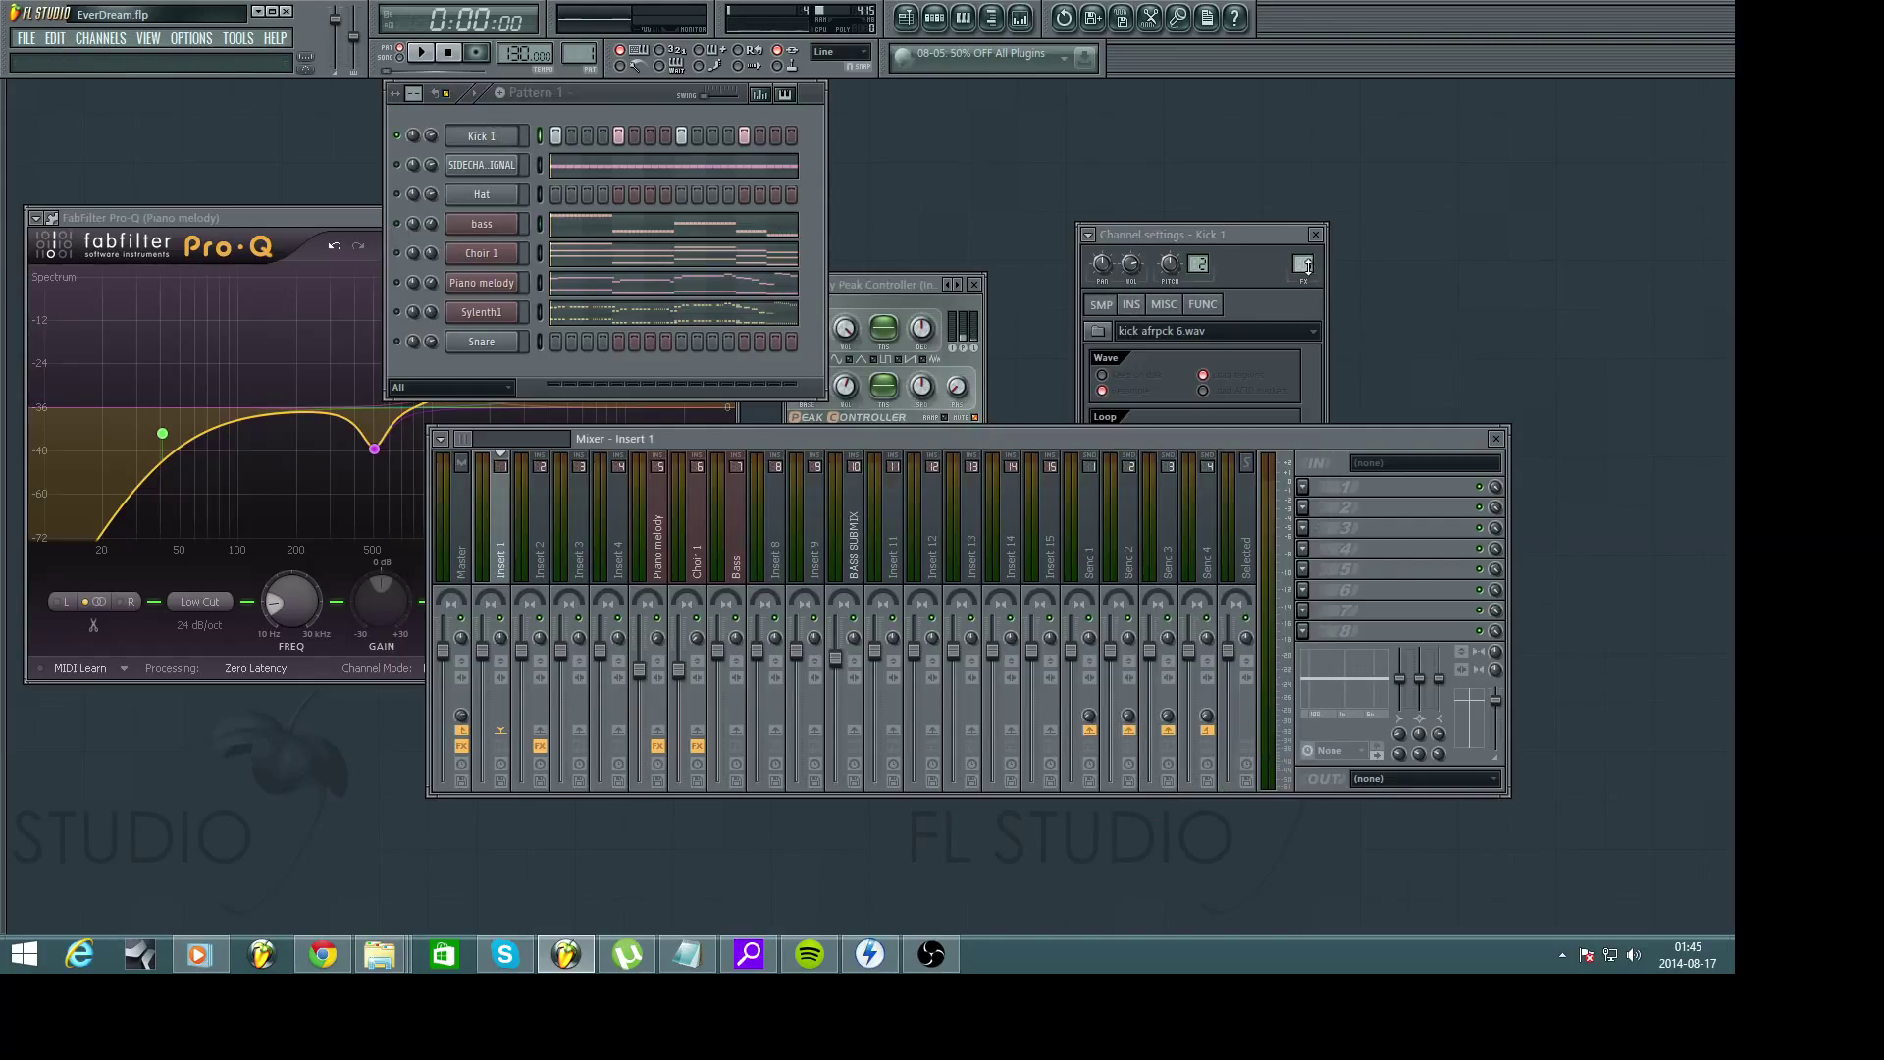
pyautogui.click(1313, 487)
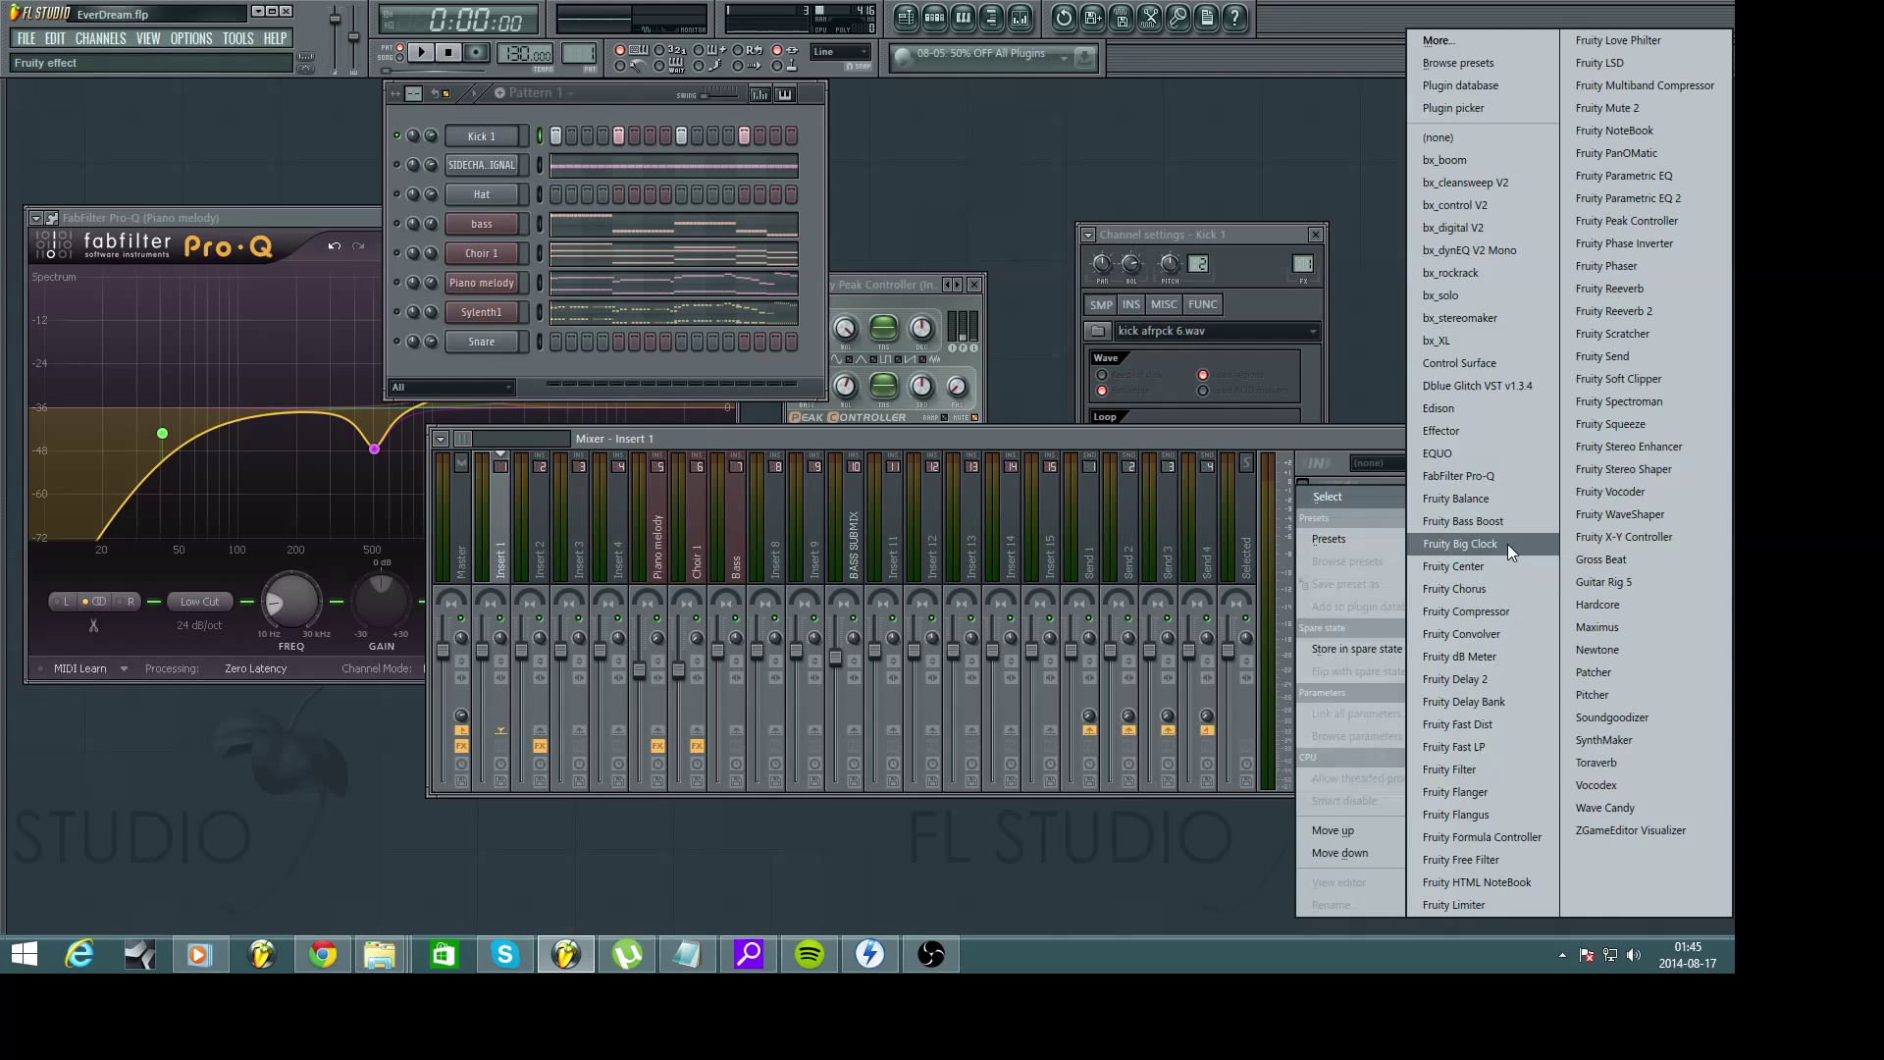
pyautogui.click(1510, 481)
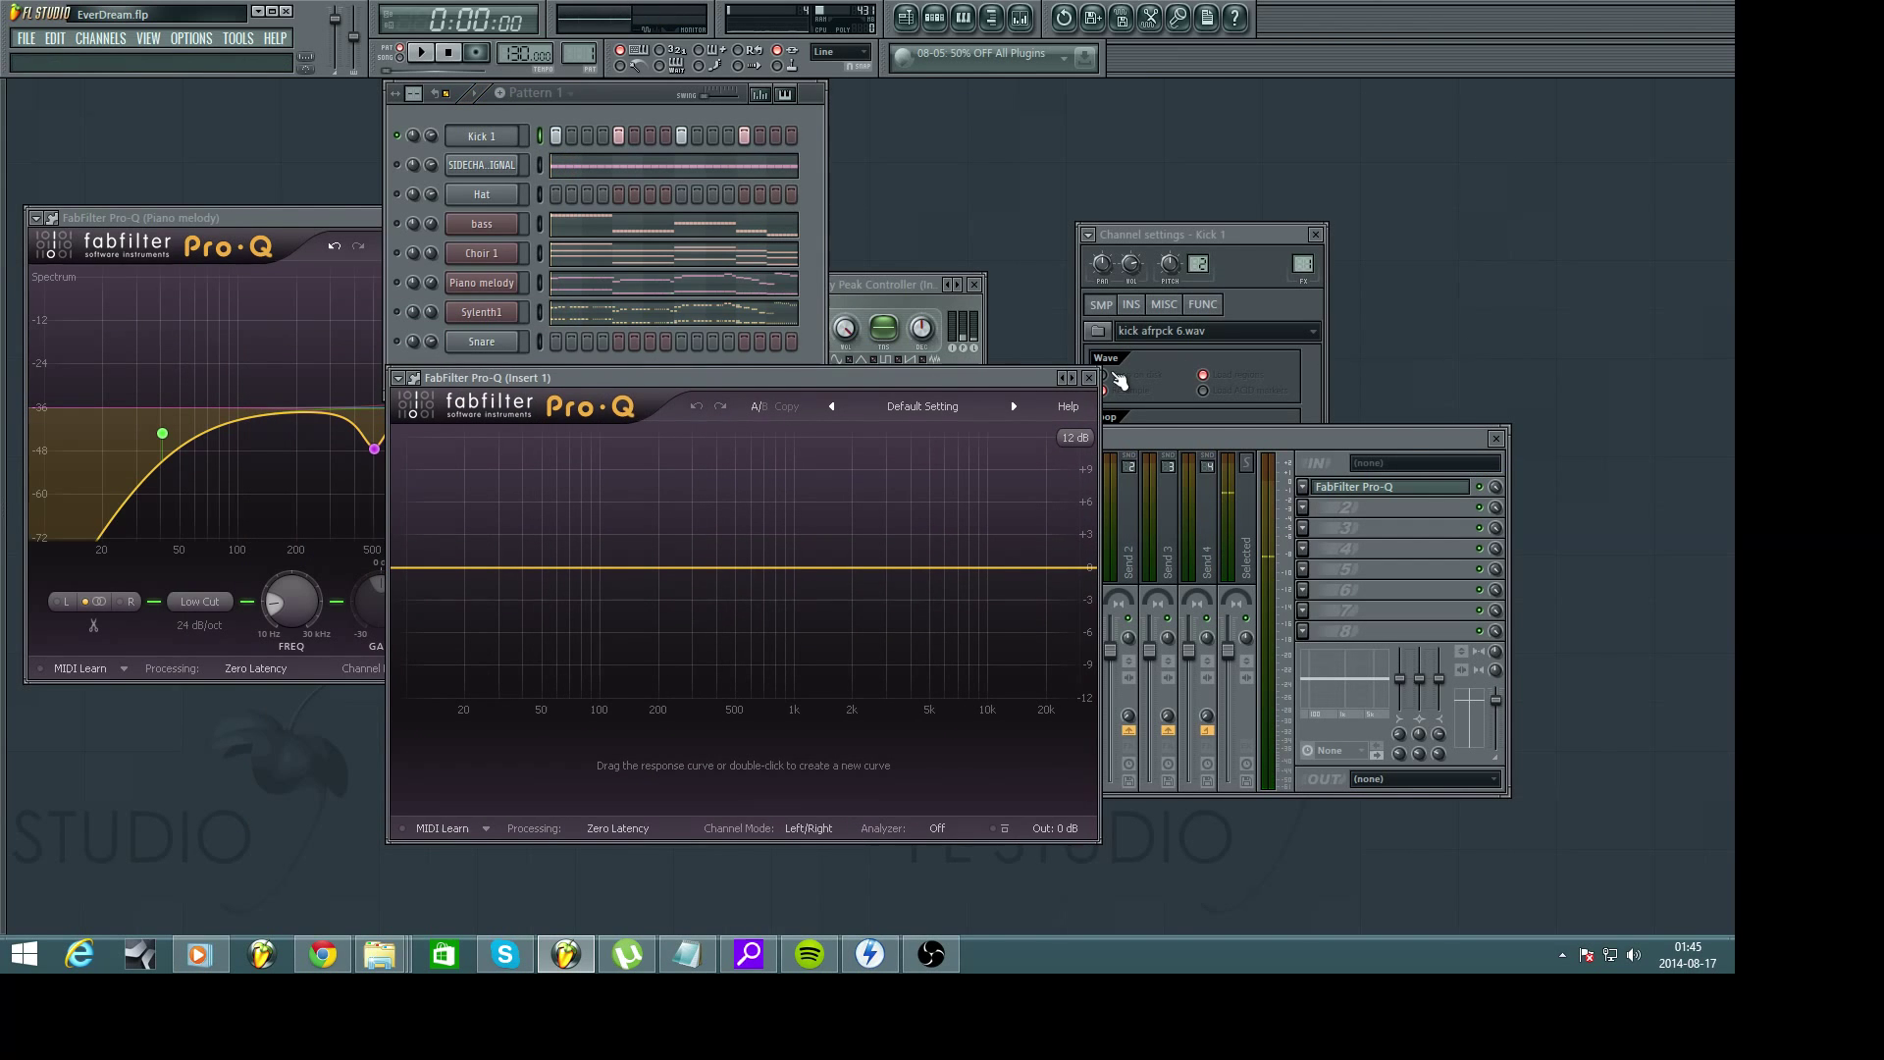
# Set the kick Pro-Q analyzer to Pre-EQ and play the track to watch the kick spectrum
pyautogui.moveTo(927, 381); pyautogui.dragTo(1062, 330)
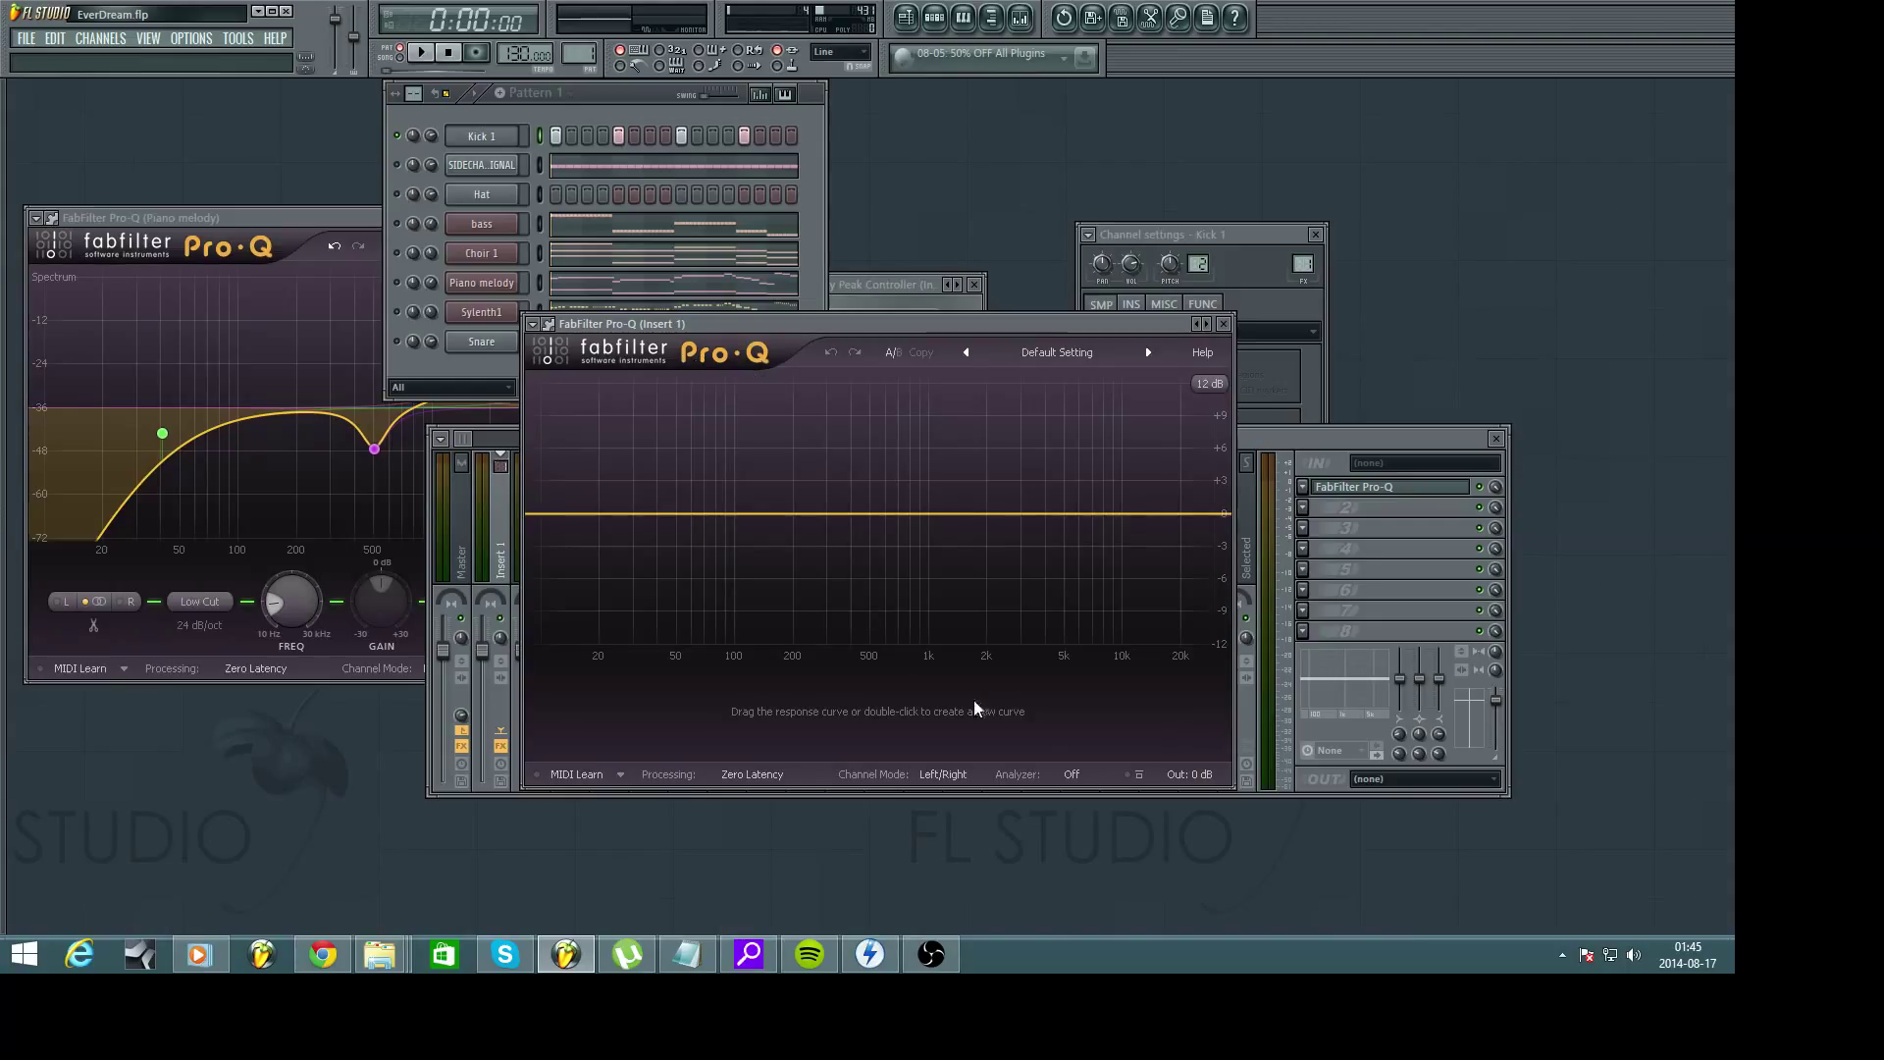
pyautogui.click(1068, 775)
pyautogui.click(1107, 820)
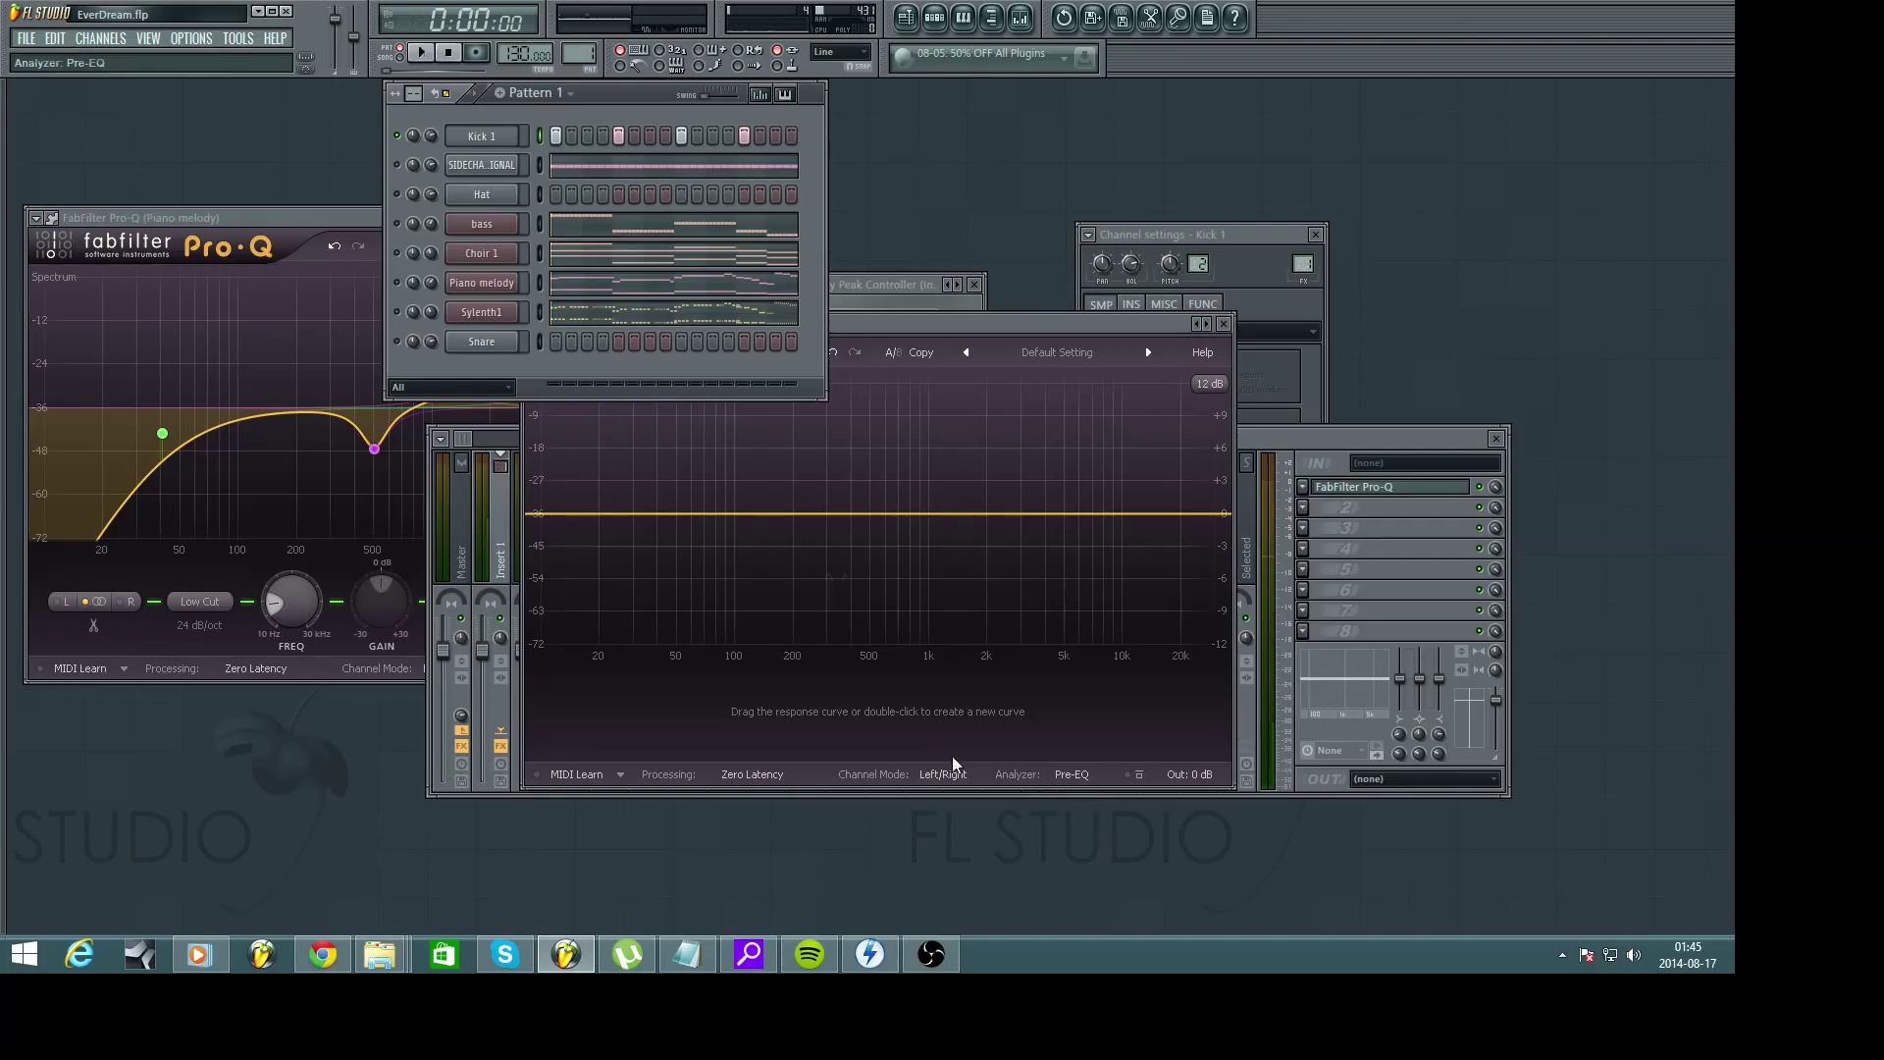
pyautogui.press('space')
pyautogui.click(863, 322)
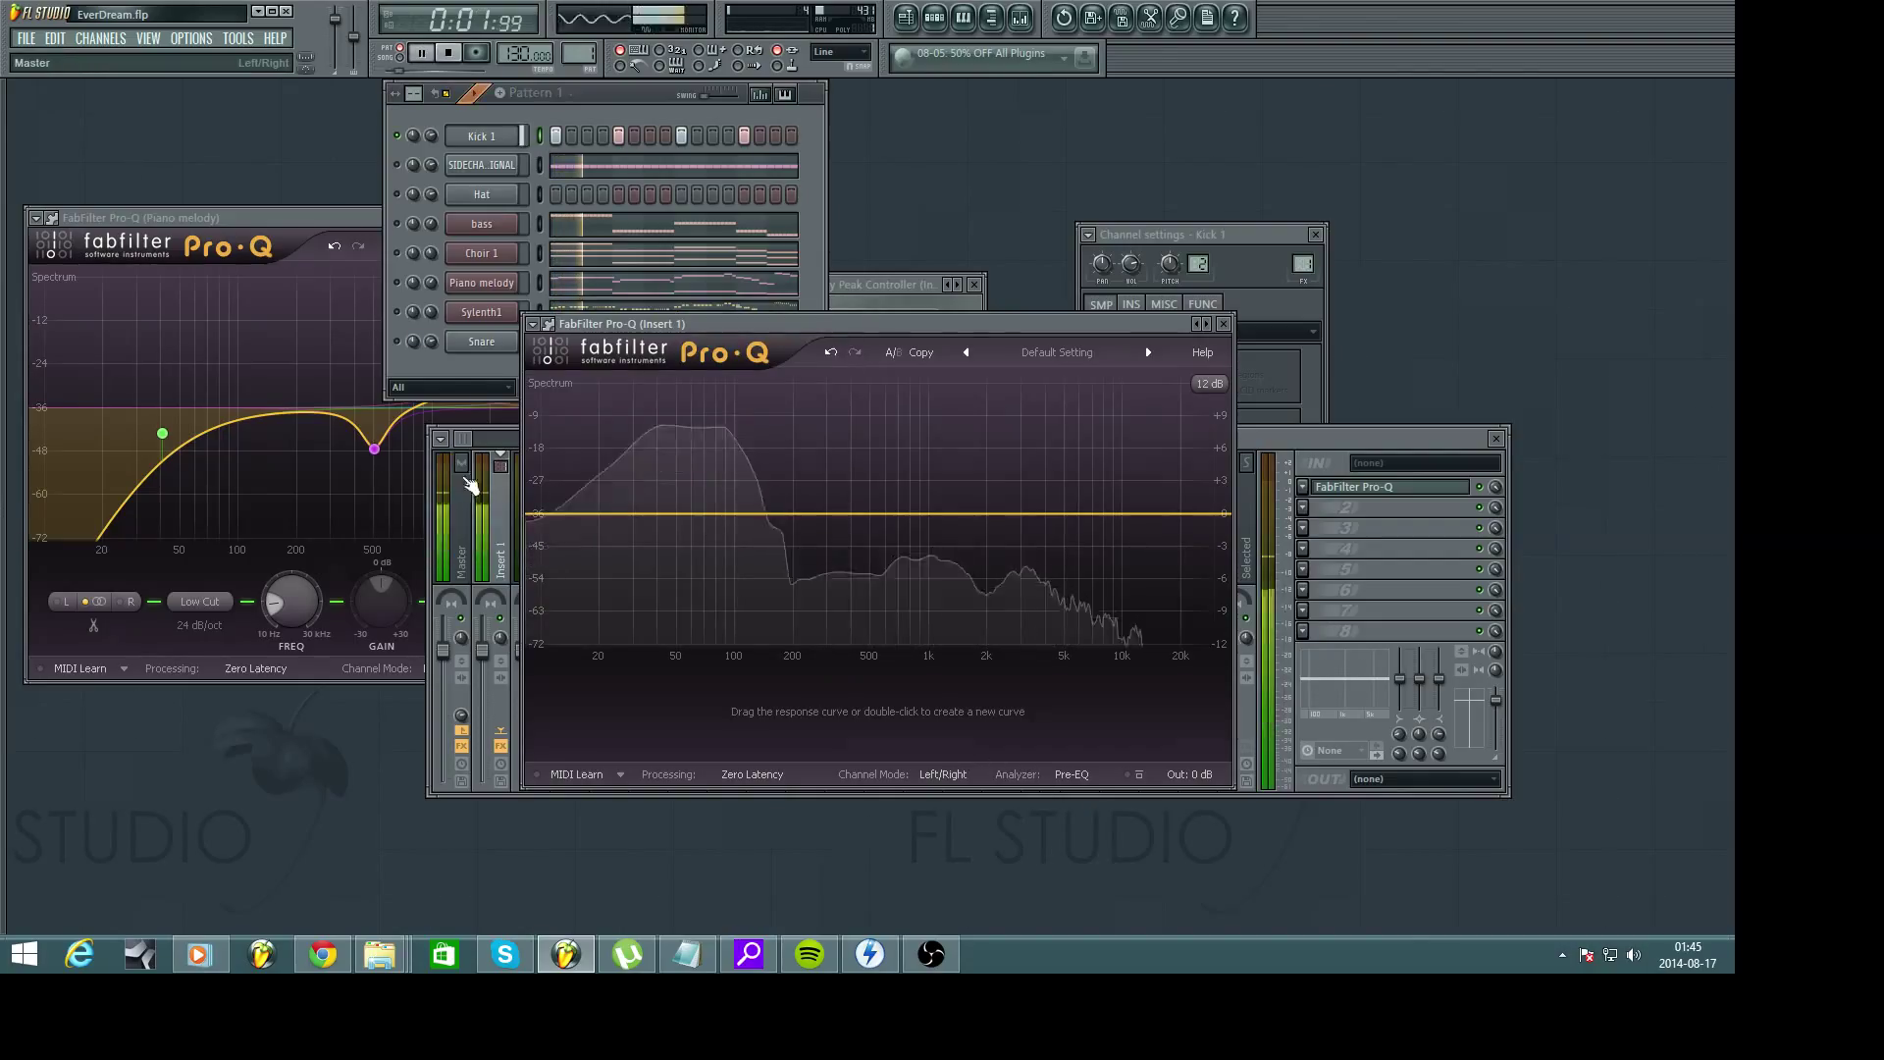
# Add a 48 dB/oct low cut band on the kick Pro-Q, nudged up to about 20 Hz
pyautogui.doubleClick(538, 513)
pyautogui.click(675, 736)
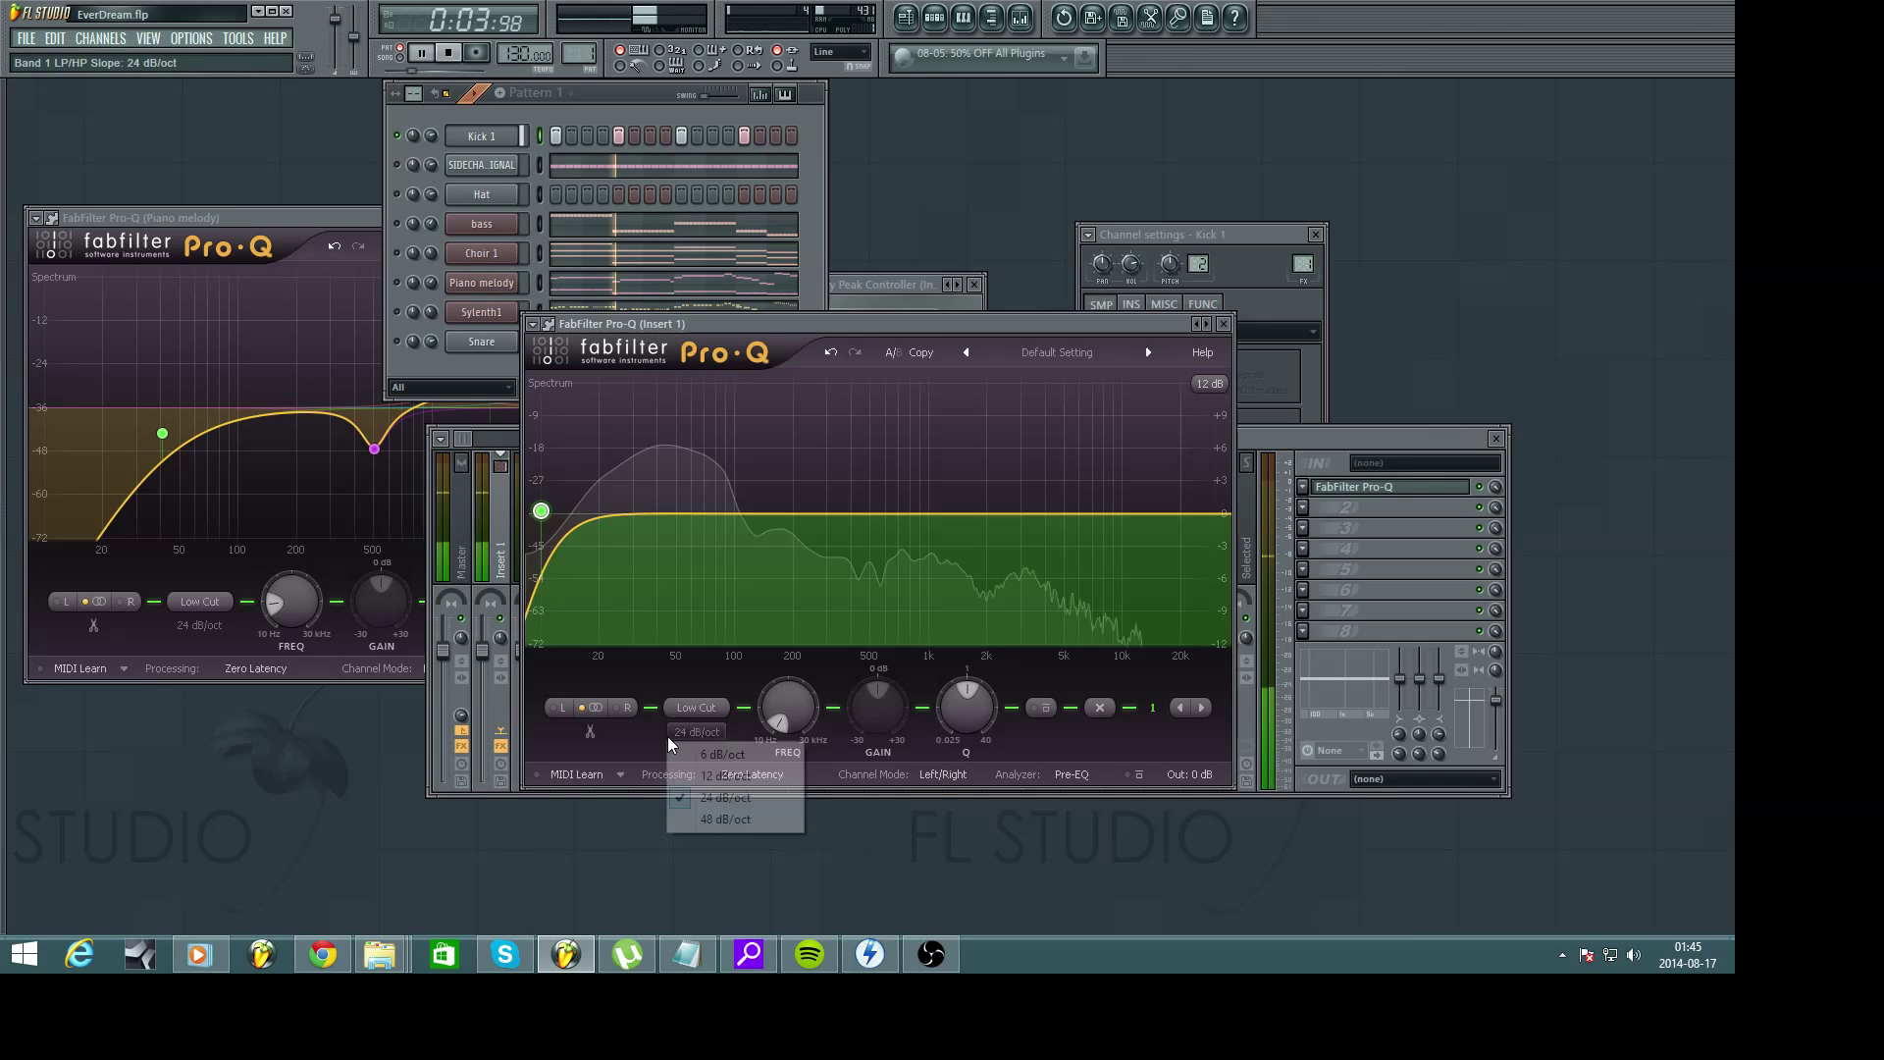
pyautogui.click(725, 819)
pyautogui.moveTo(541, 510); pyautogui.dragTo(604, 523)
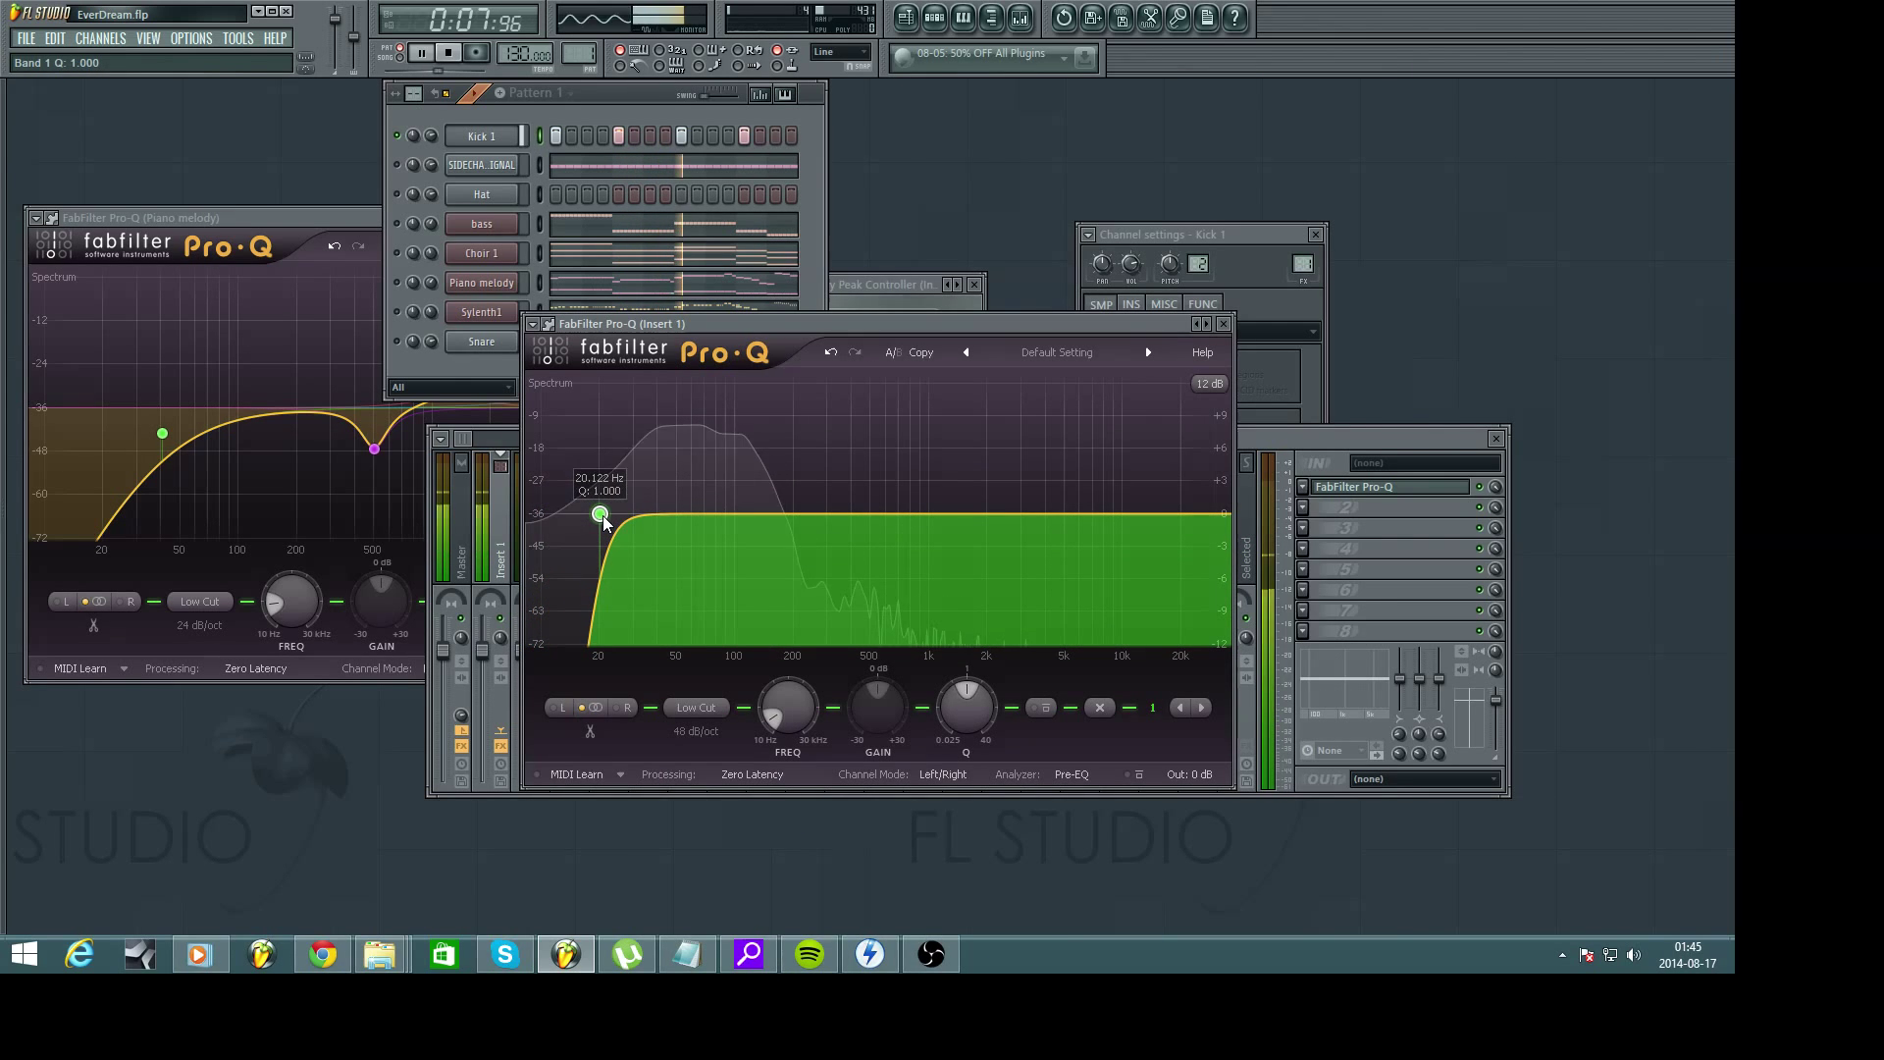
pyautogui.press('space')
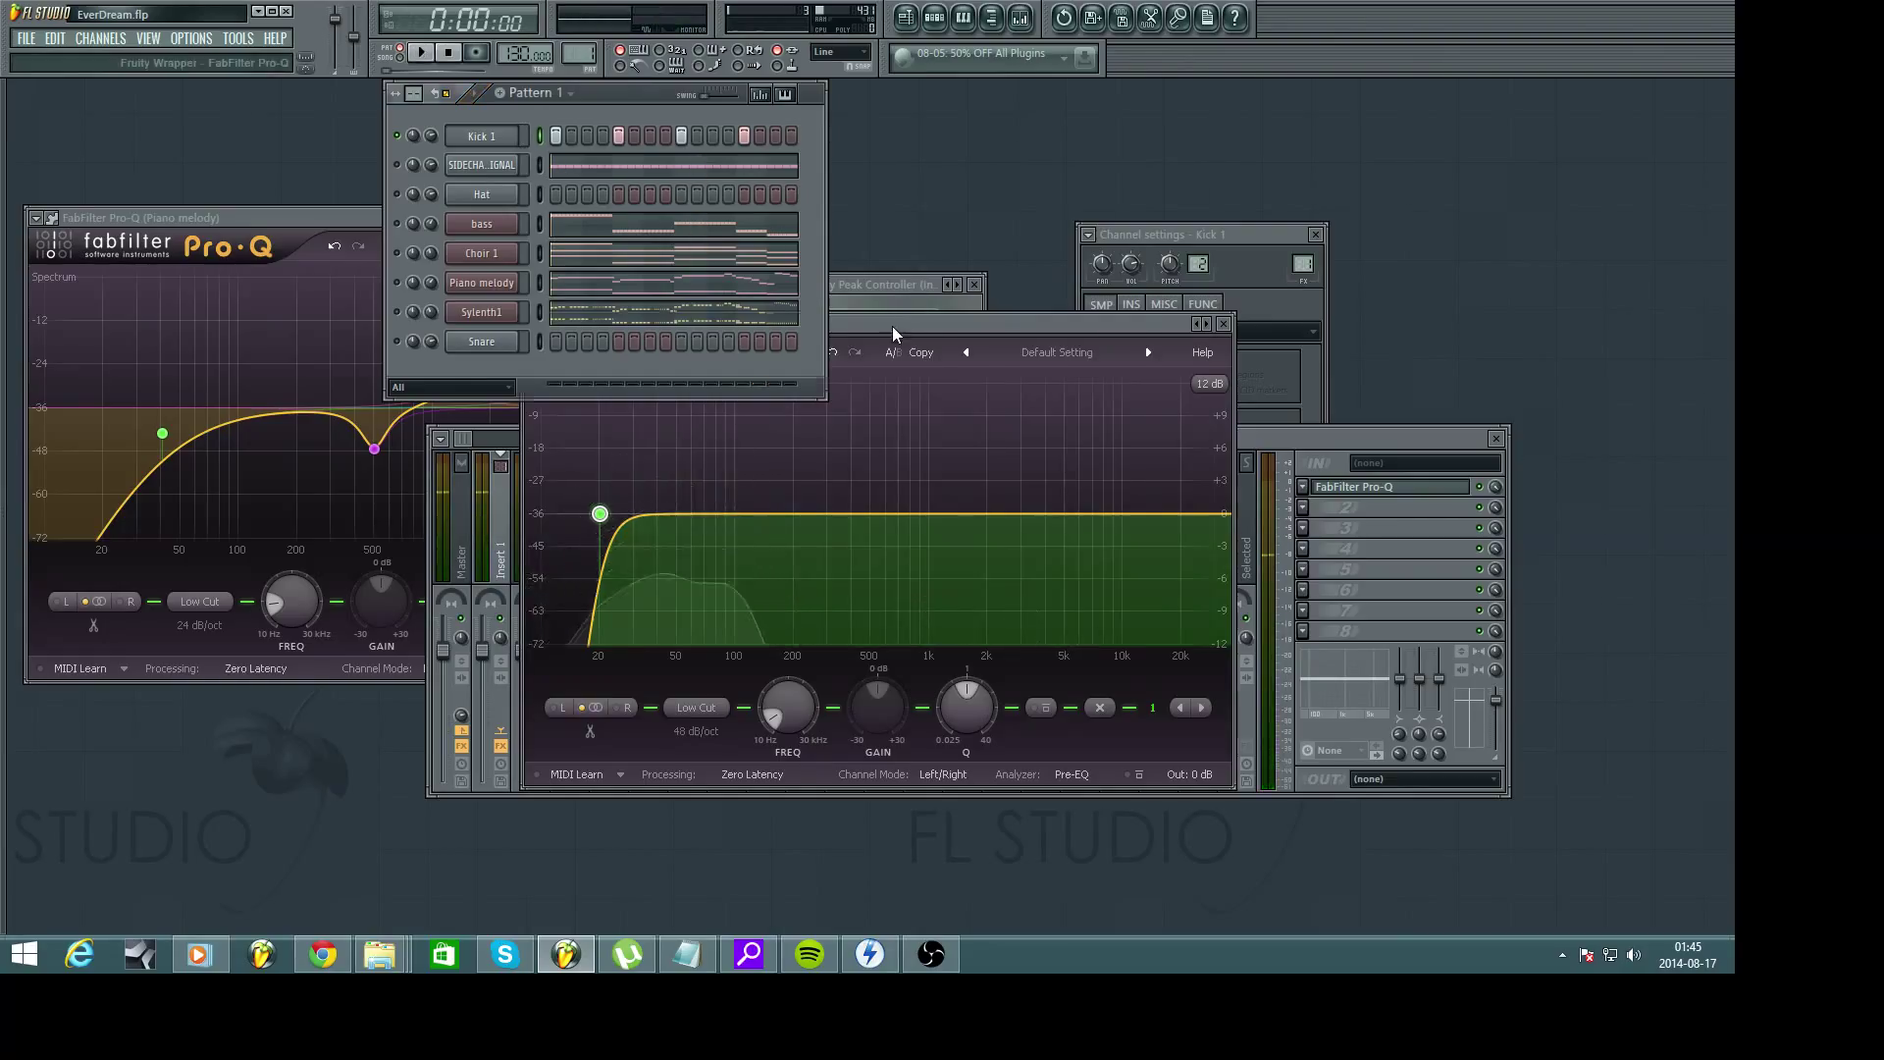
# Move the EQ aside, keep the low cut slope at 48 dB/oct, and replay to hear it
pyautogui.moveTo(892, 326); pyautogui.dragTo(978, 339)
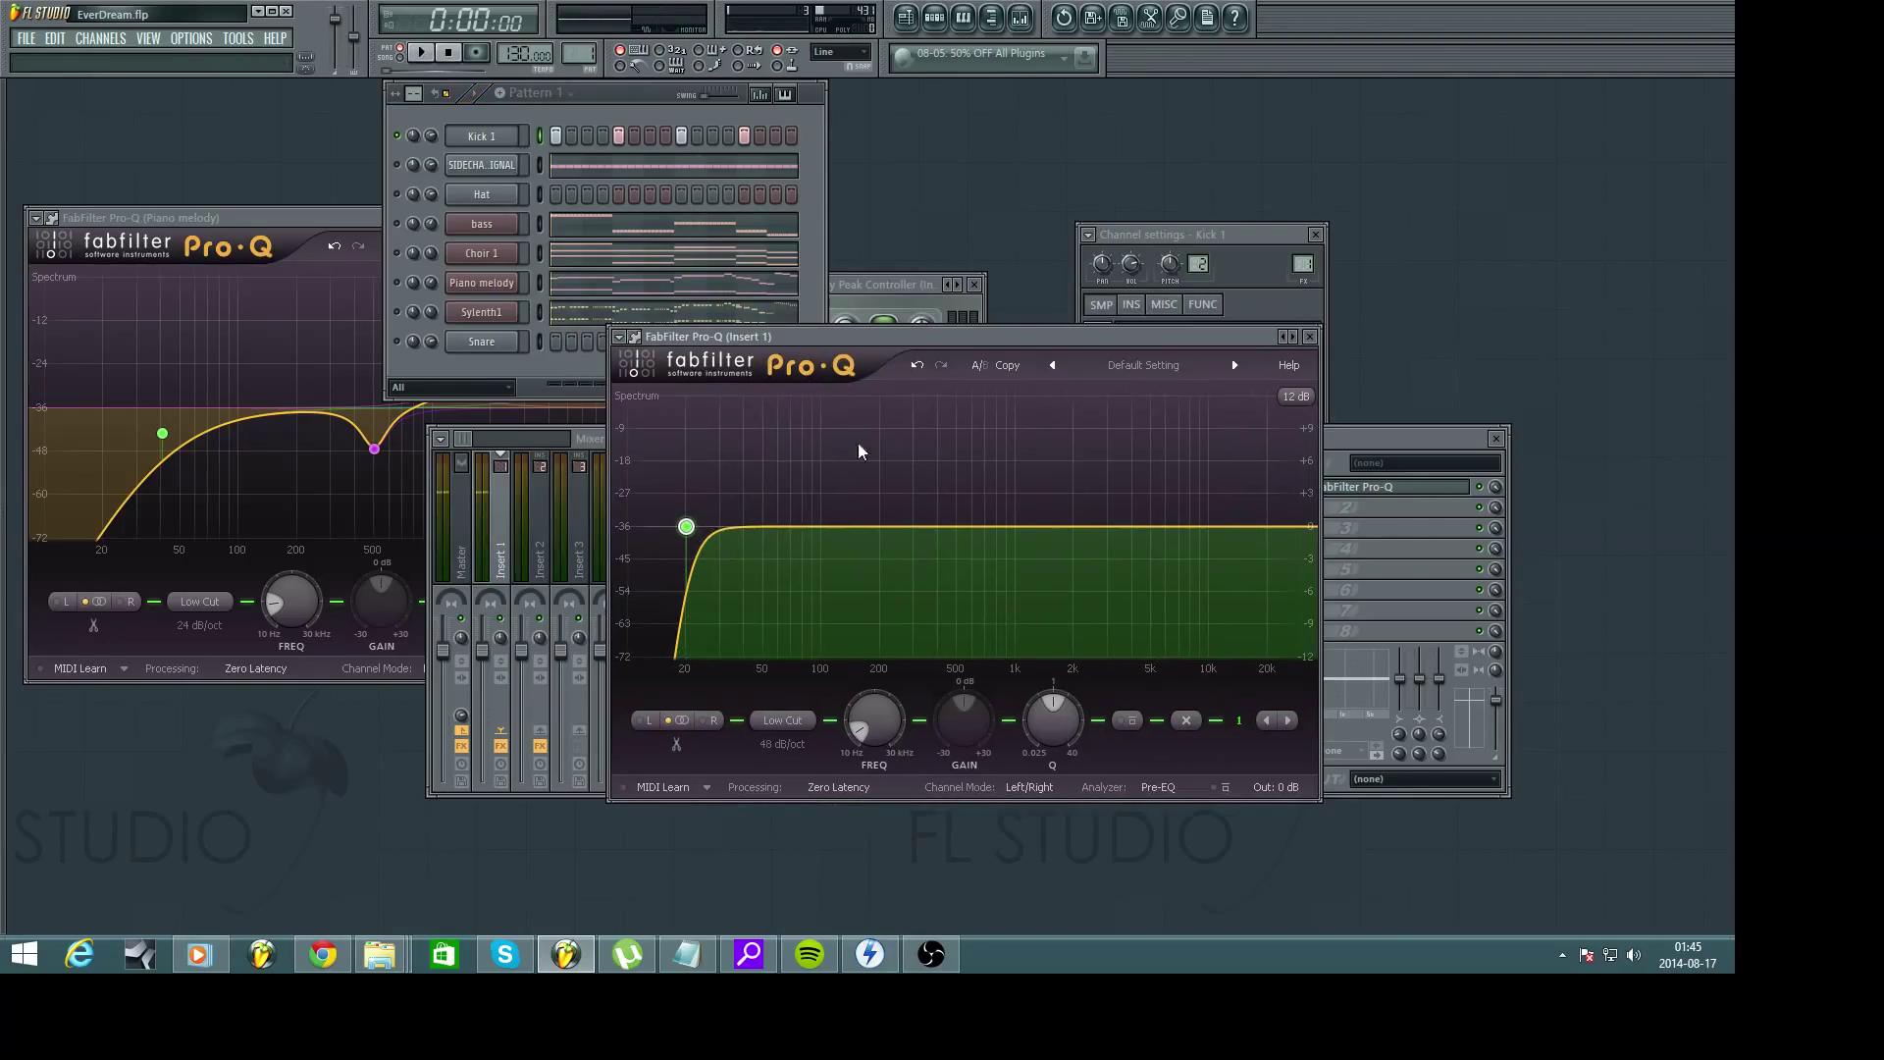
pyautogui.click(785, 747)
pyautogui.click(797, 832)
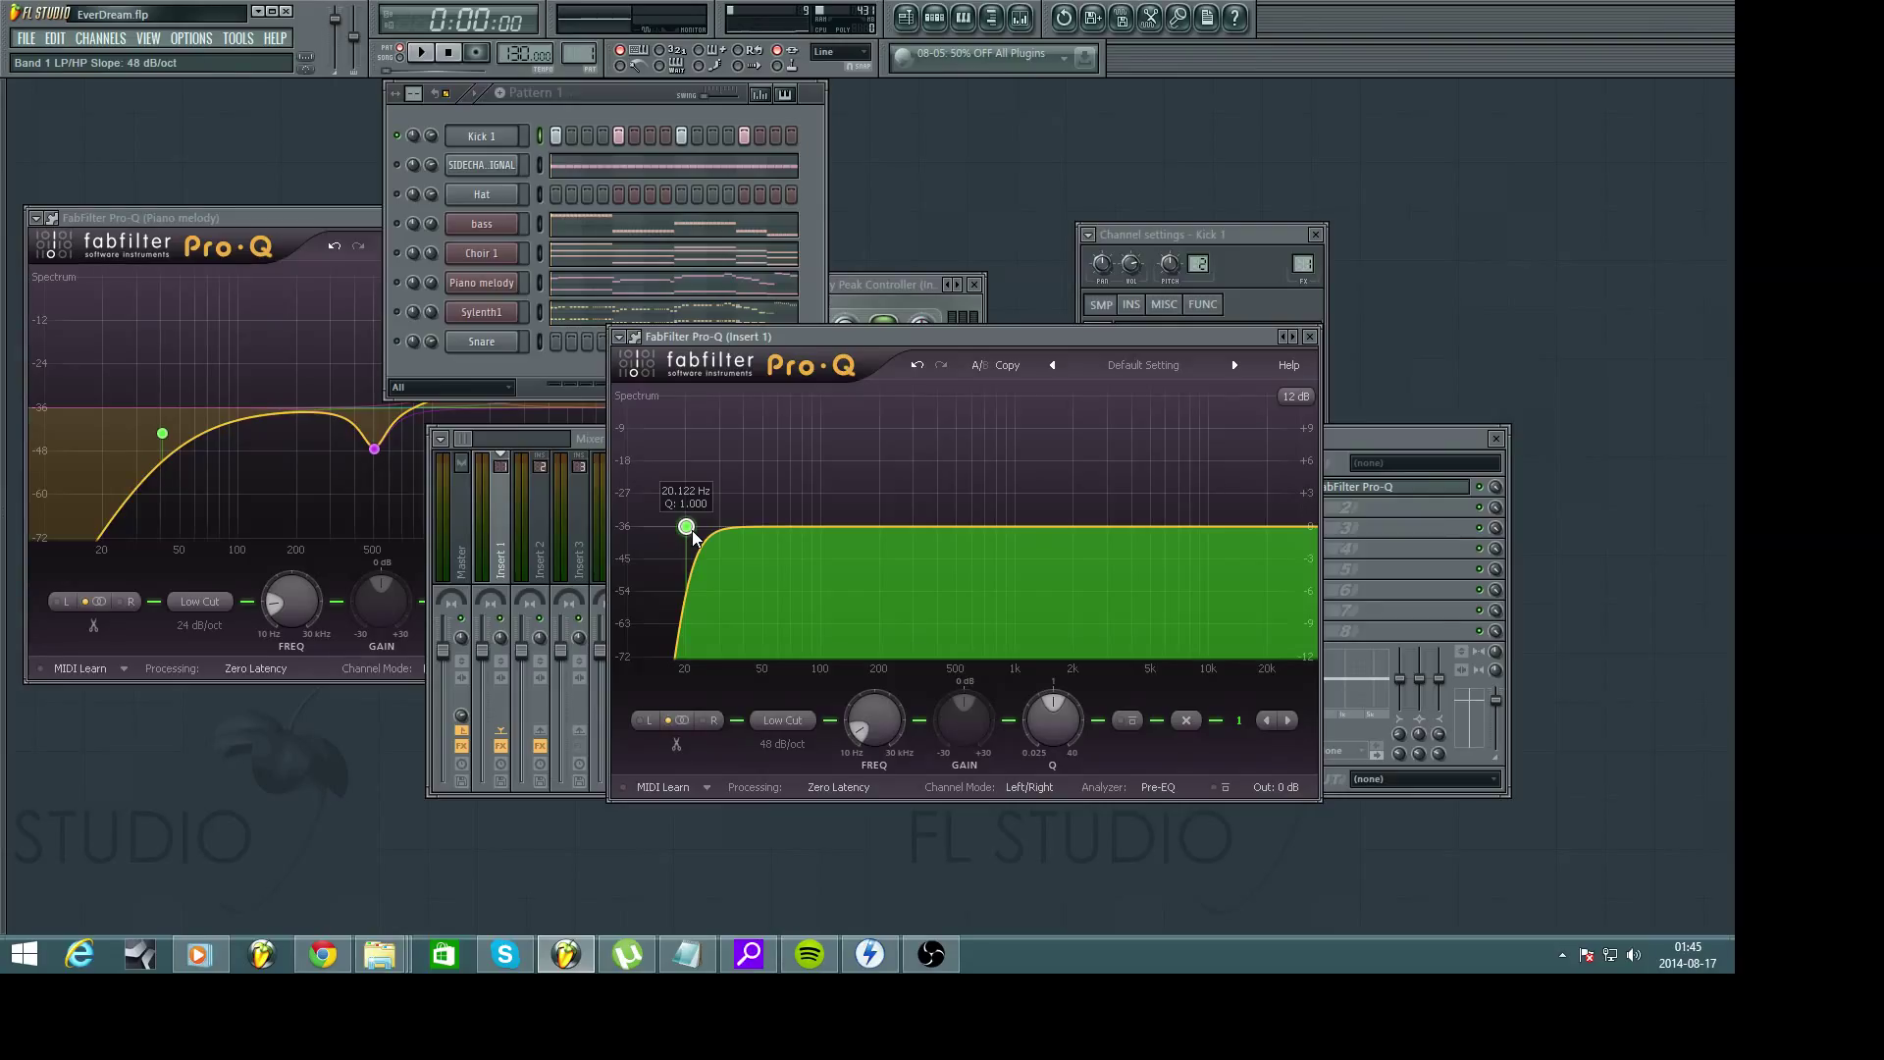
pyautogui.press('F6')
pyautogui.press('space')
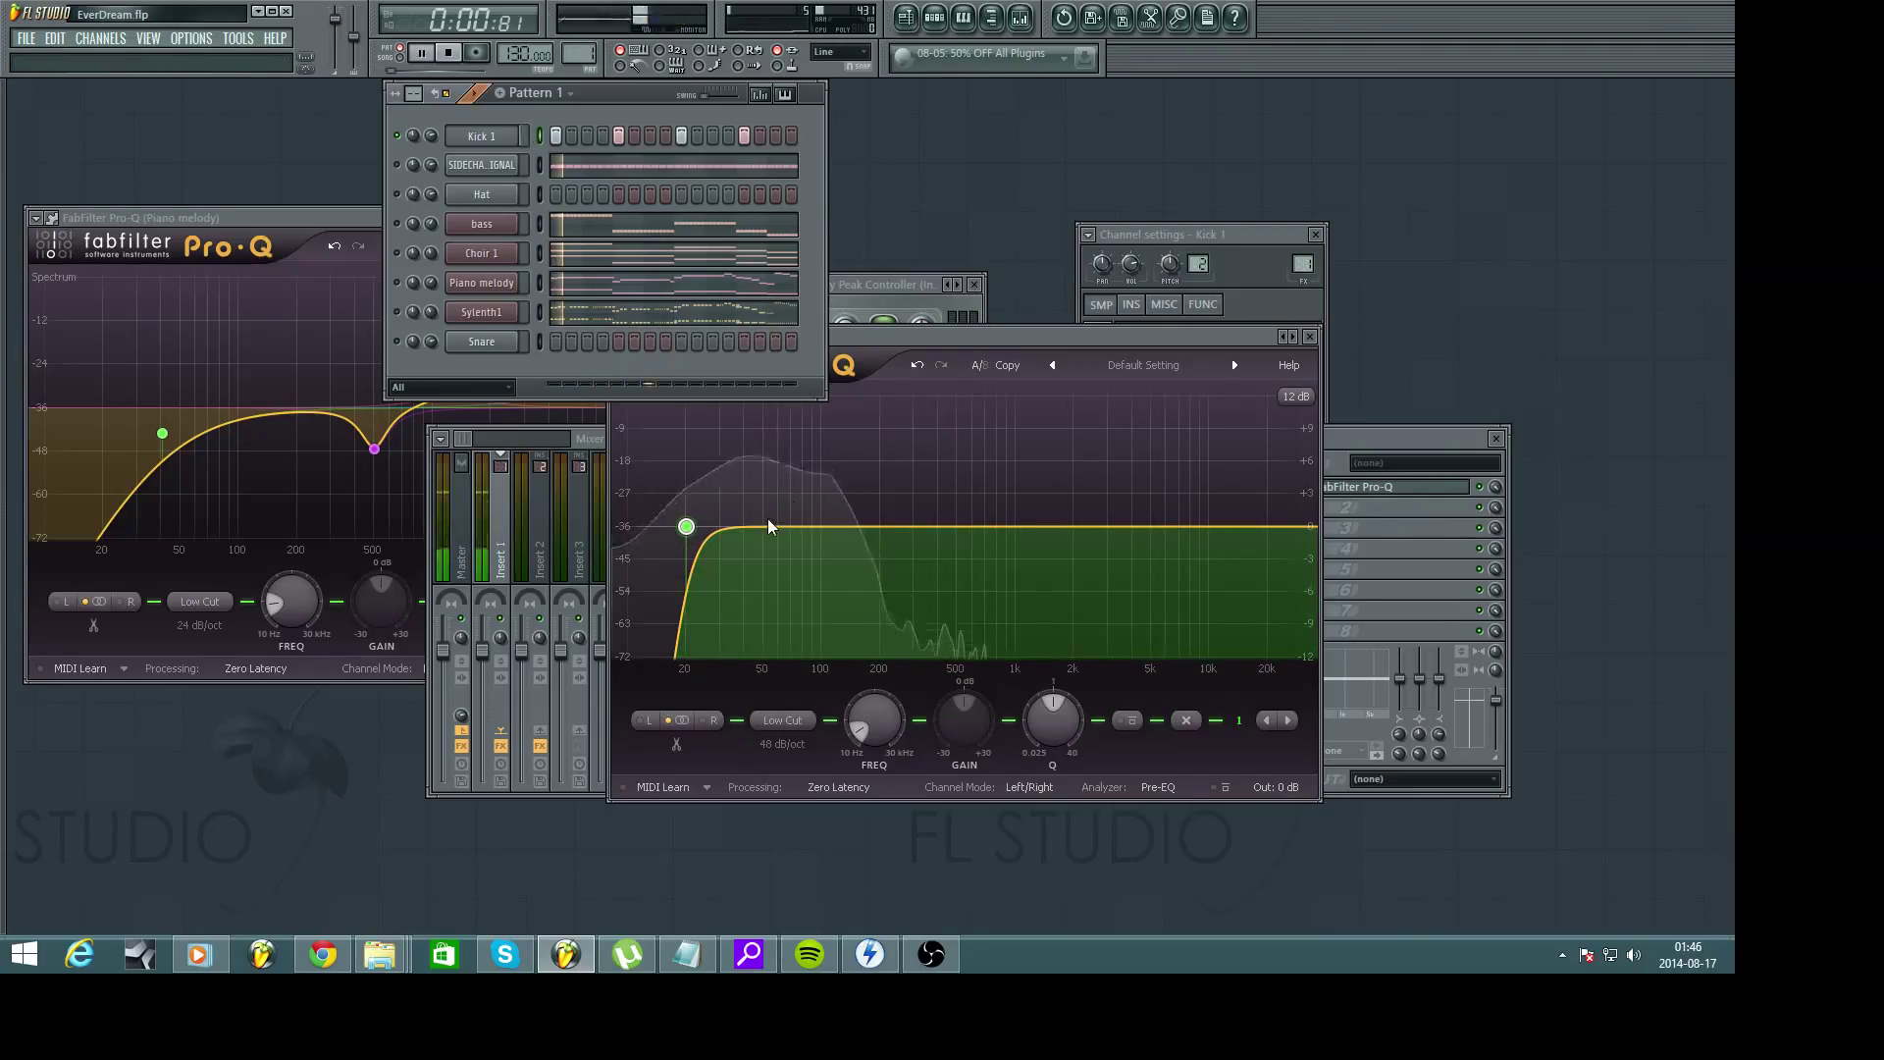
# Add a small bell cut near 35 Hz and a boost band near 60 Hz on the kick EQ
pyautogui.doubleClick(734, 537)
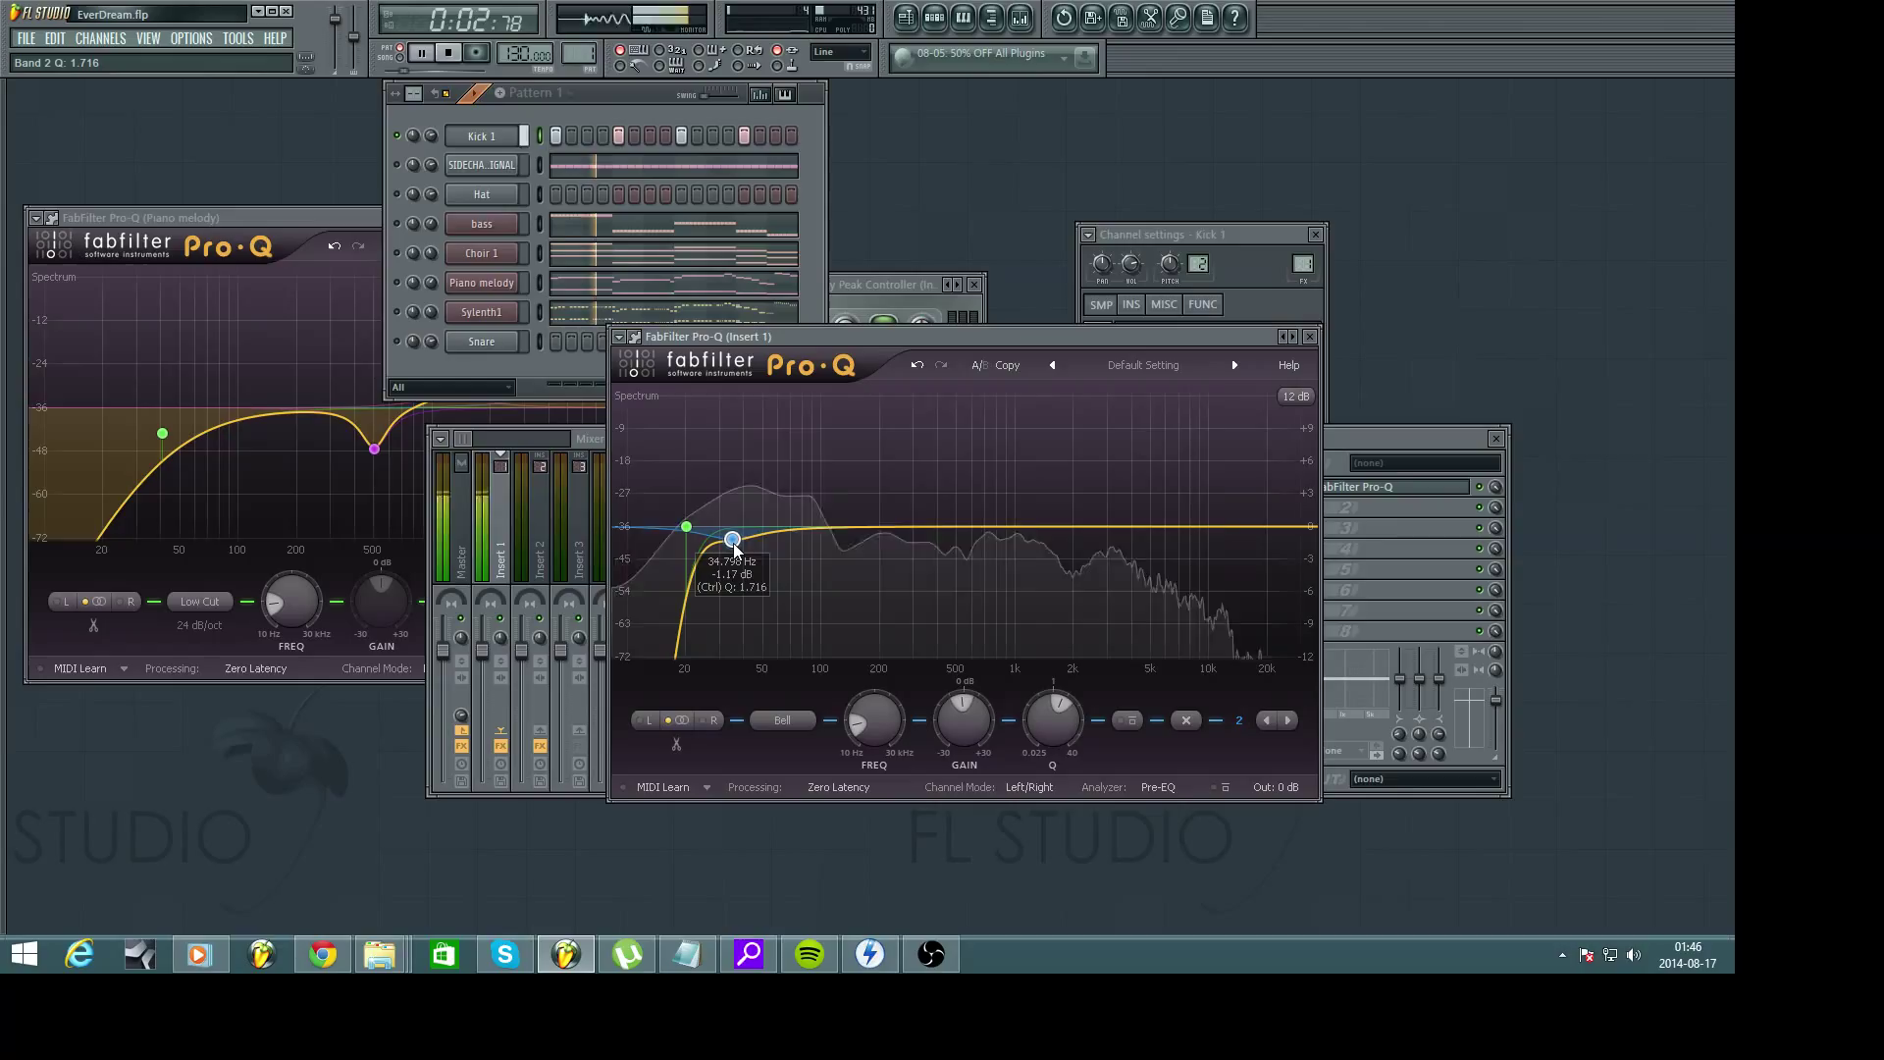
pyautogui.moveTo(733, 543); pyautogui.dragTo(729, 560)
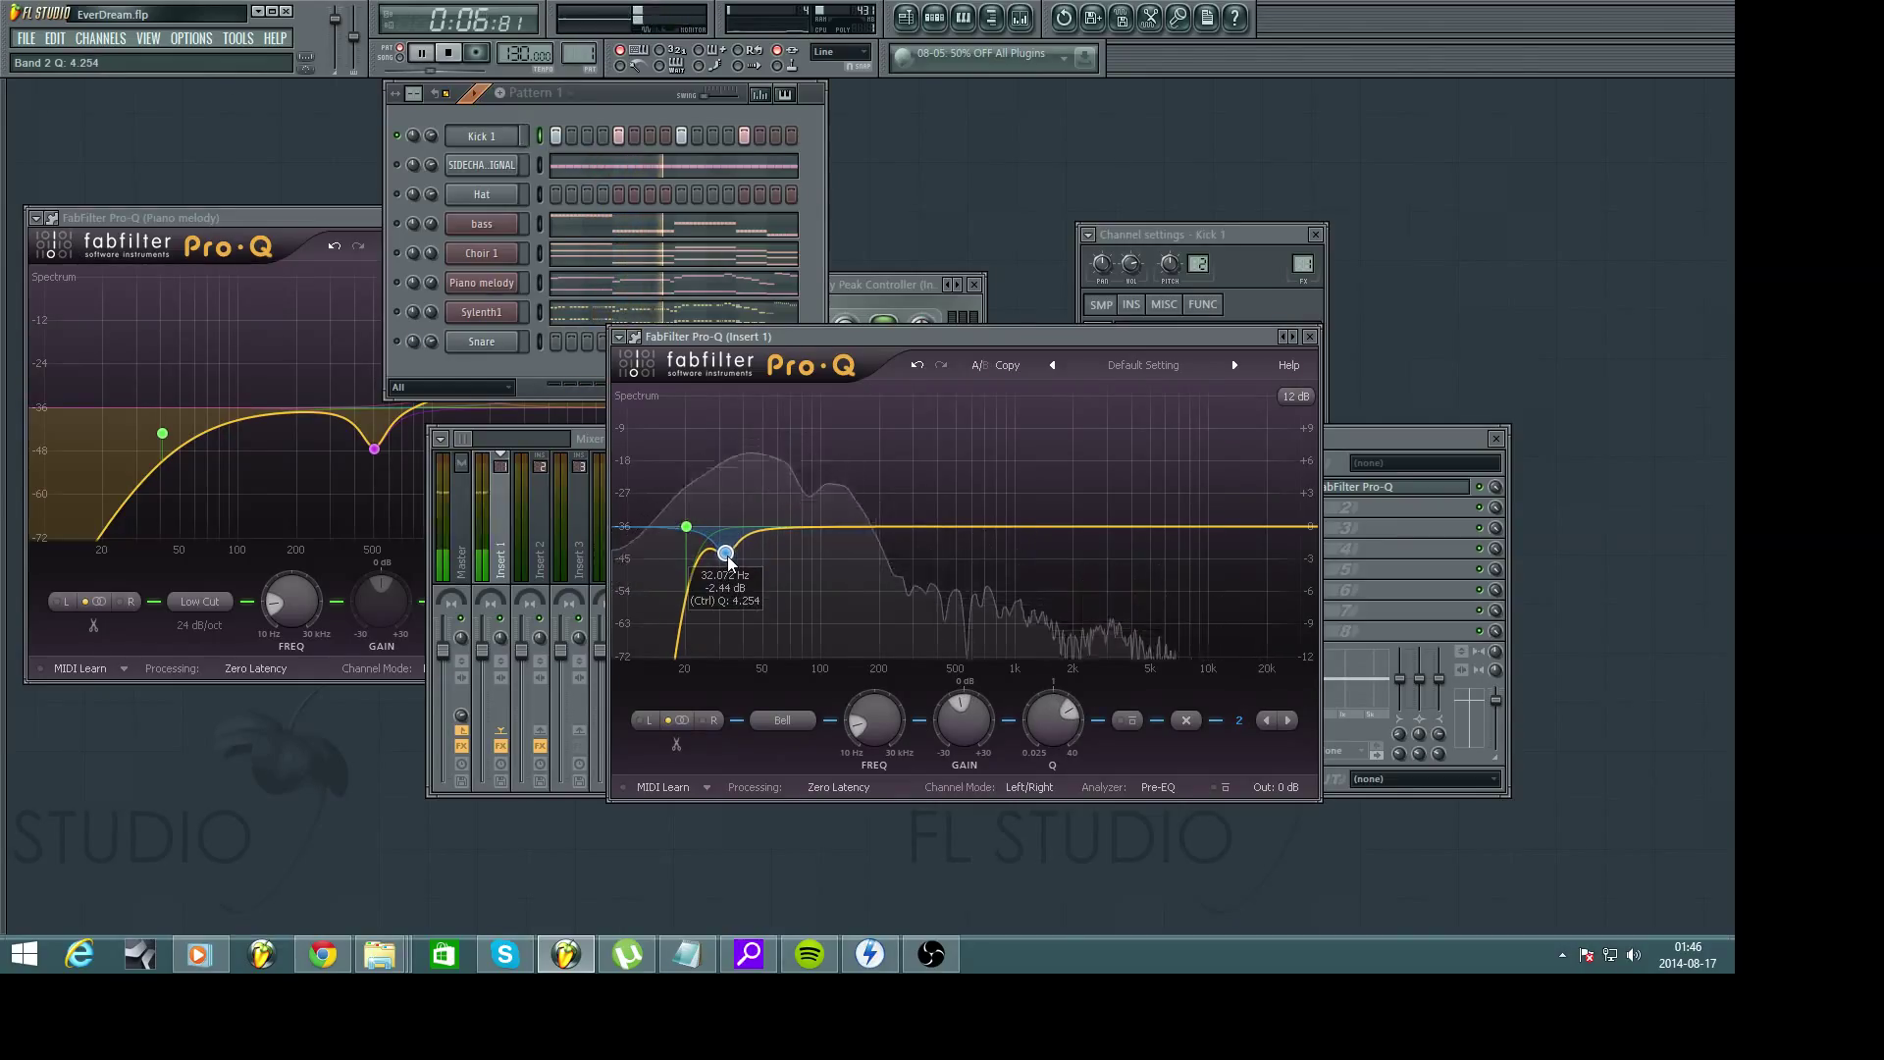
pyautogui.press('space')
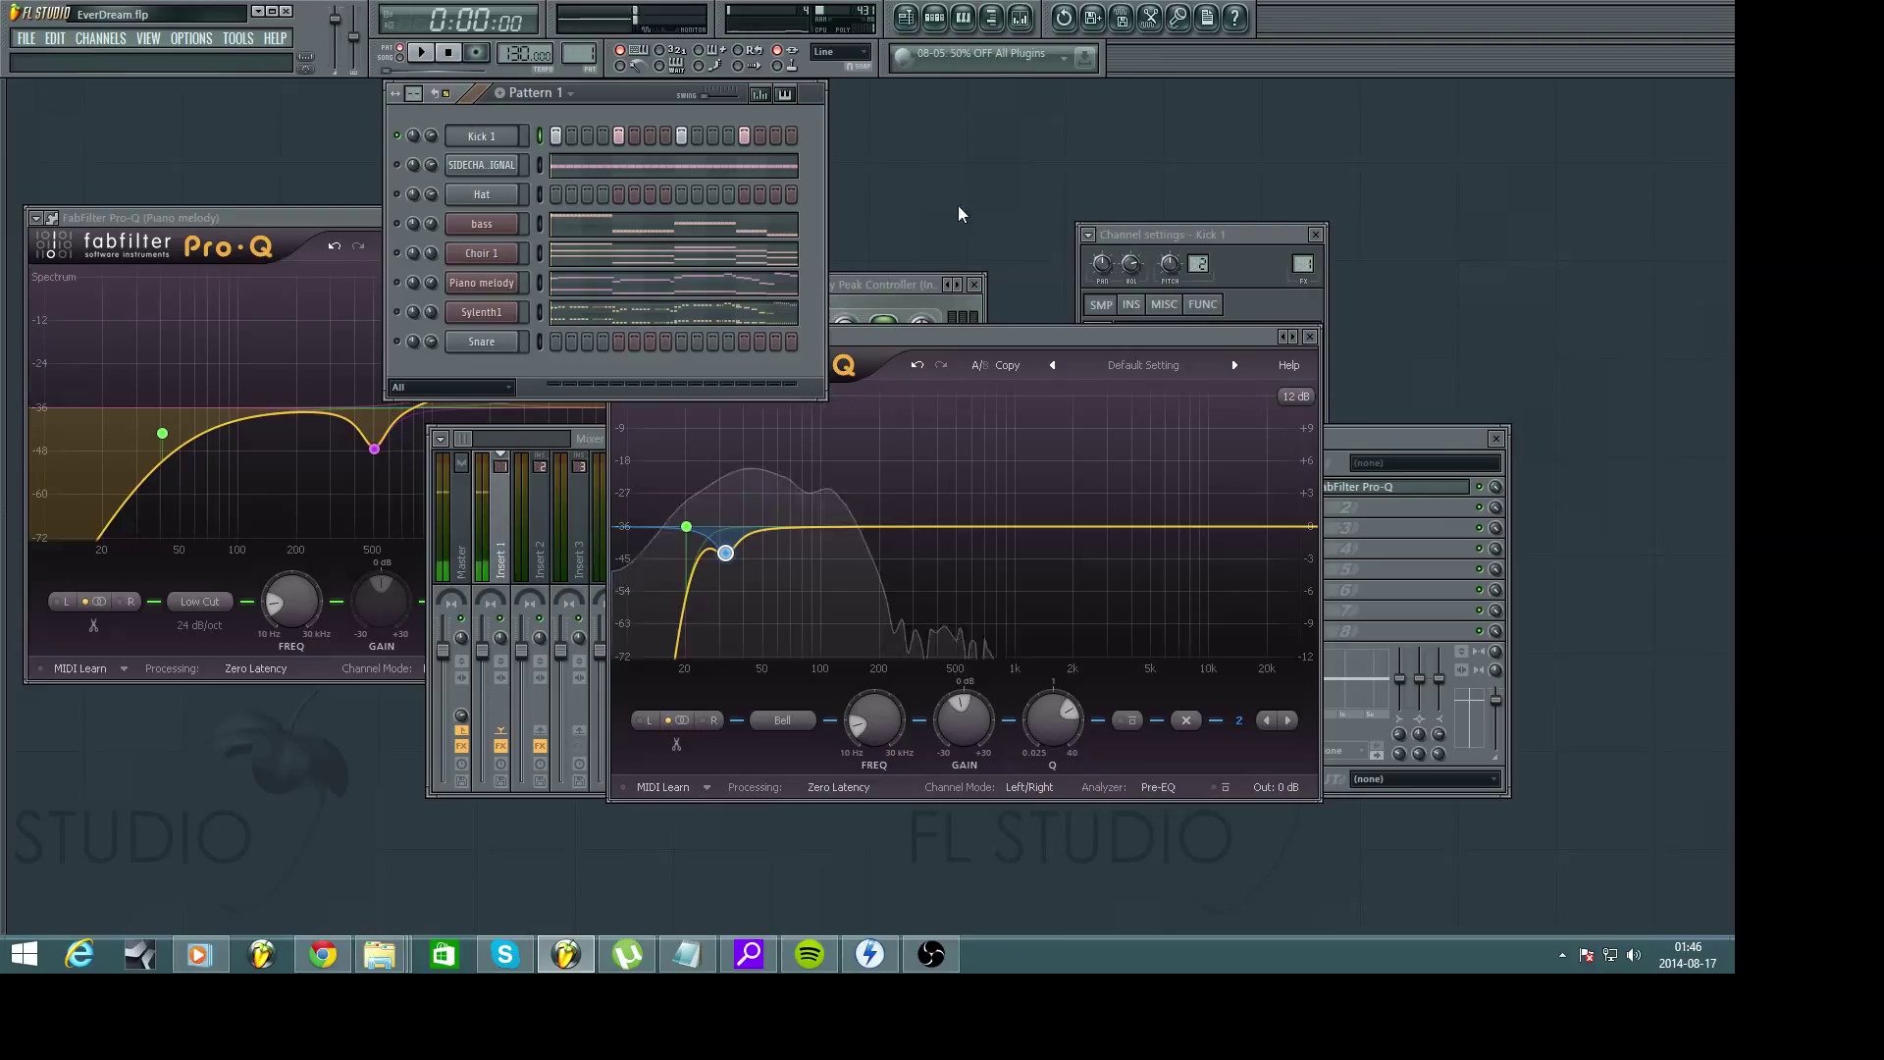
pyautogui.click(946, 344)
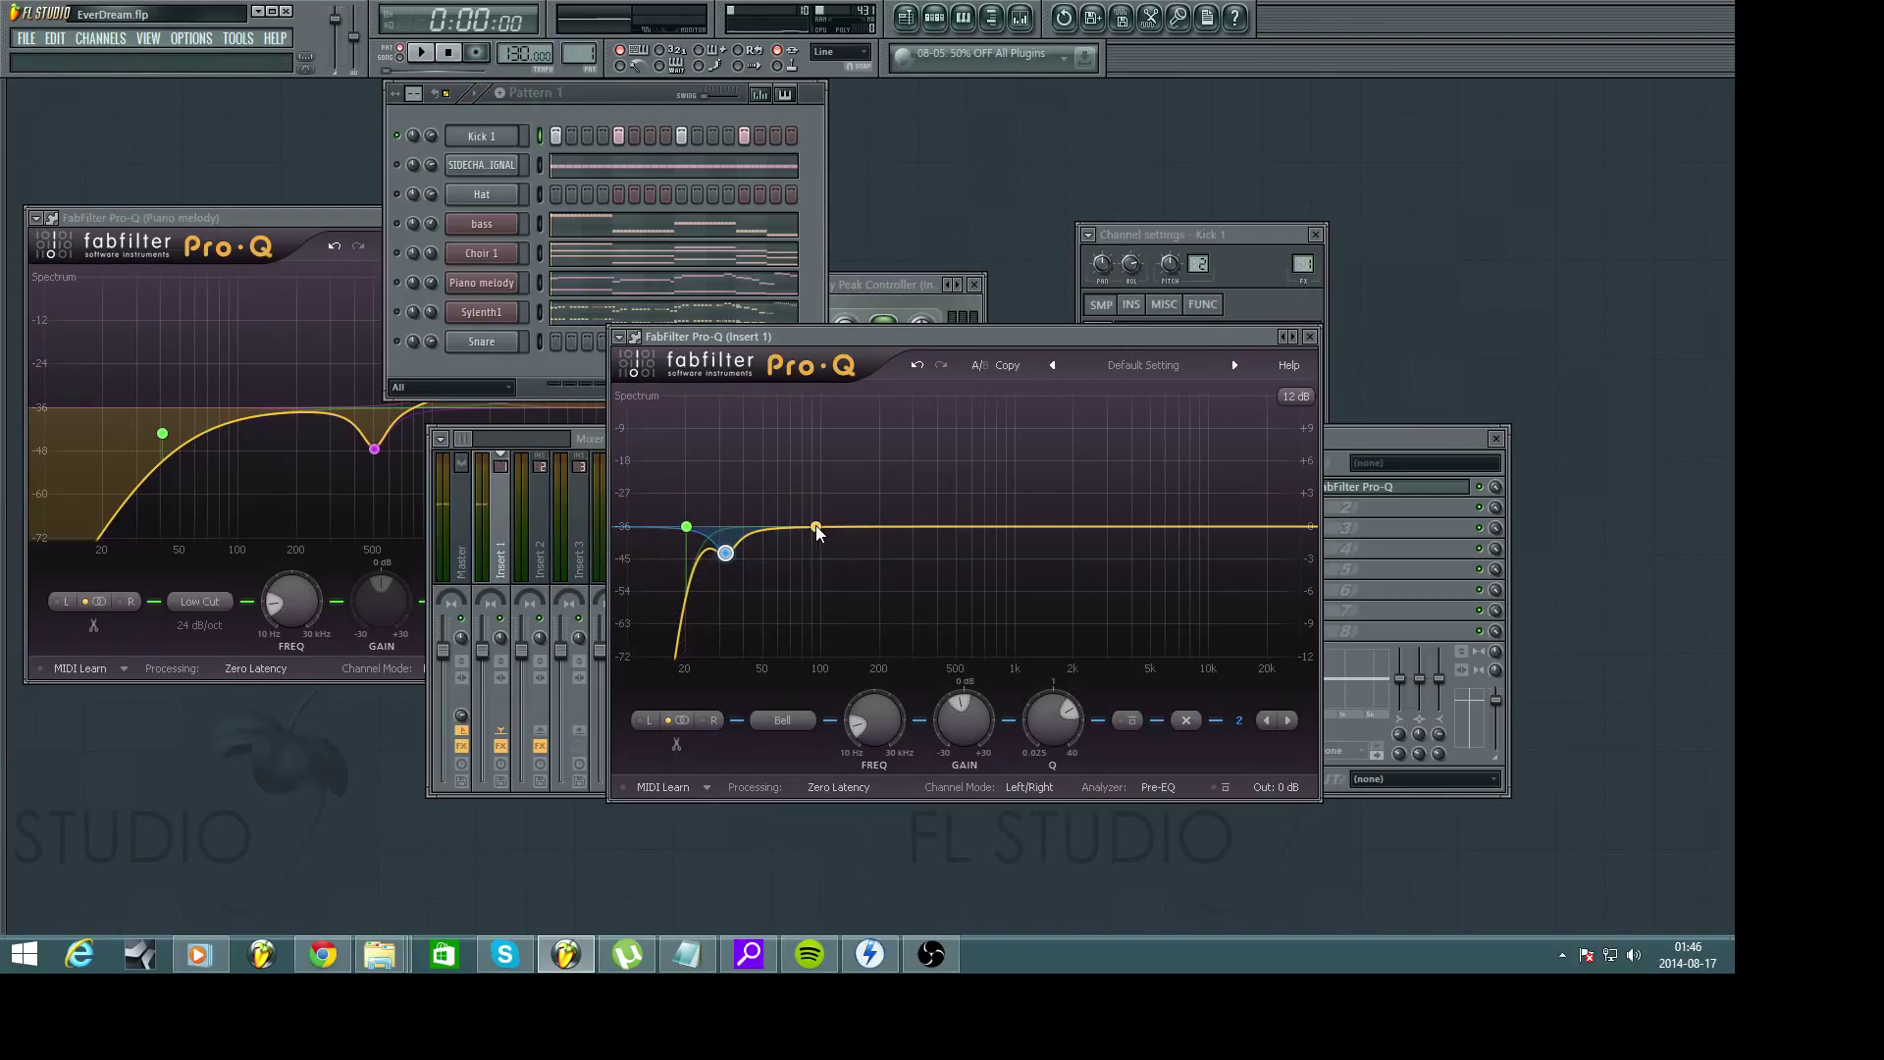
pyautogui.moveTo(819, 530); pyautogui.dragTo(781, 523)
pyautogui.scroll(10, 780, 522)
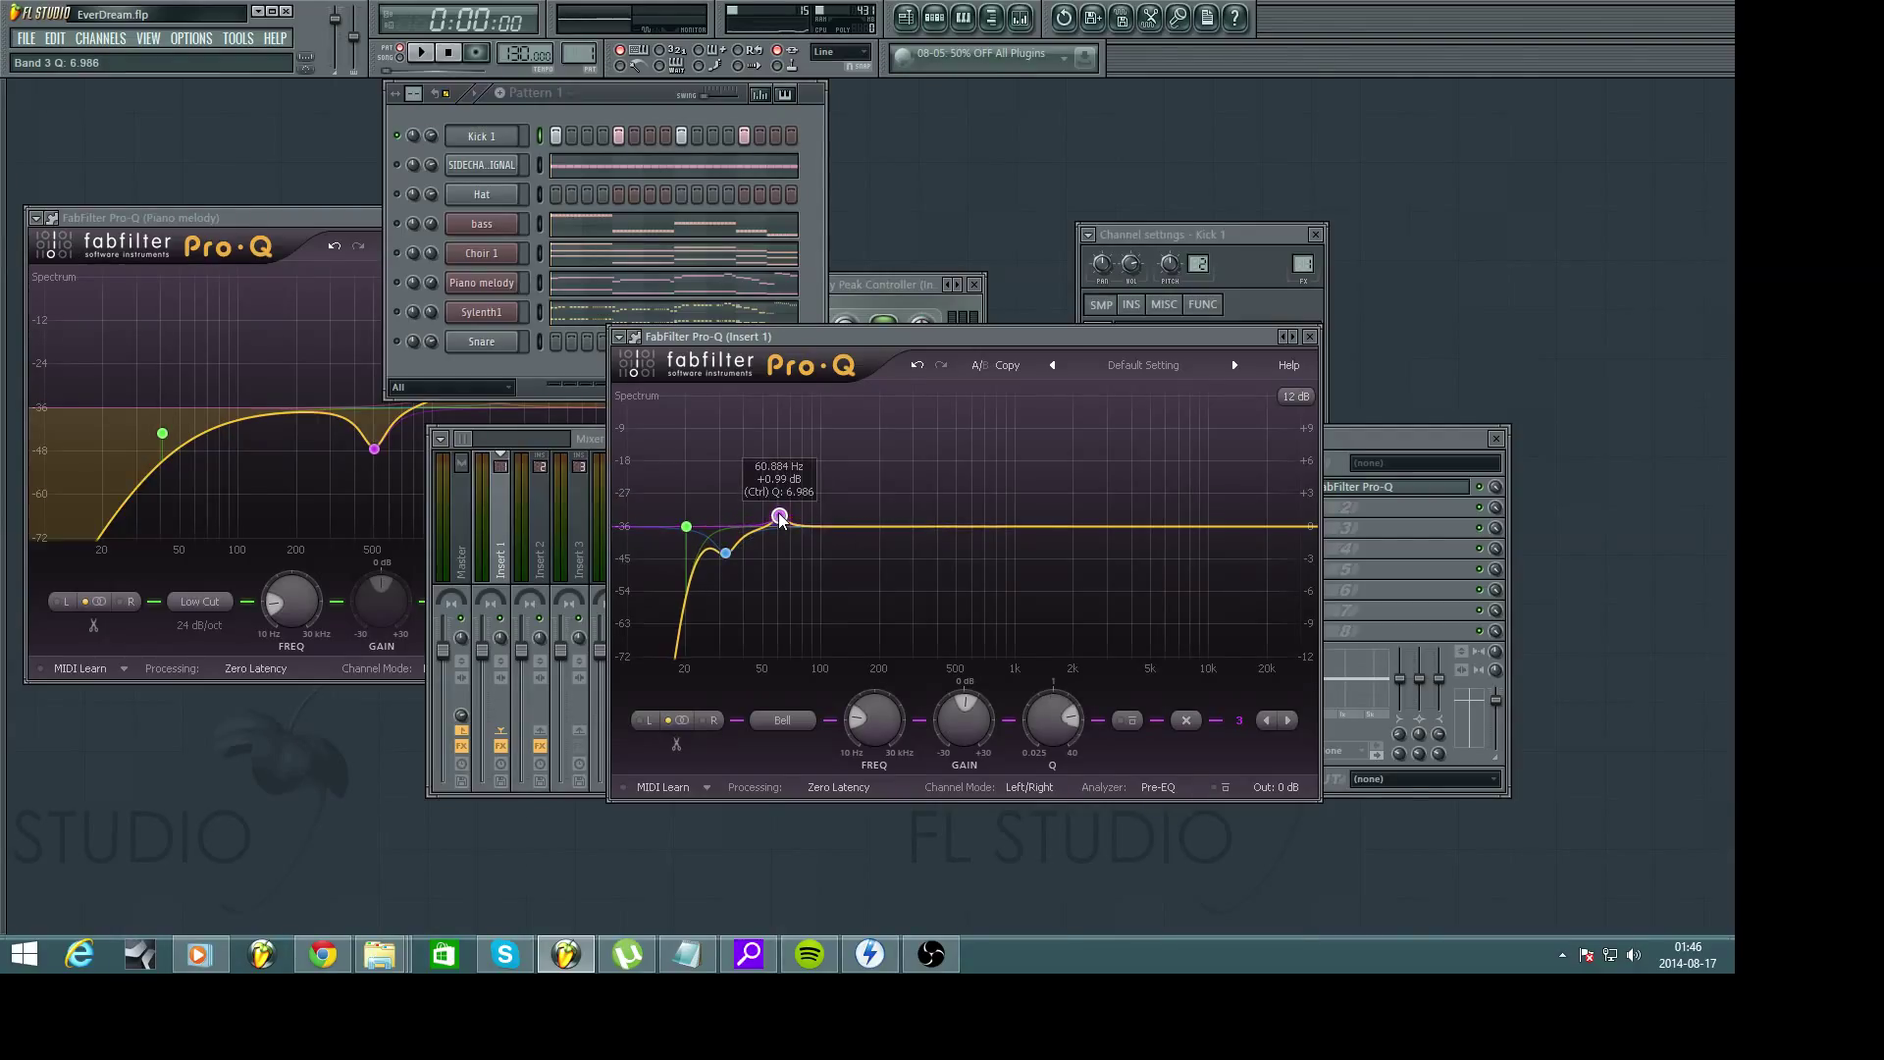
# Move the dip to about 30 Hz, -2.6 dB, and the boost to about 80 Hz, +2.4 dB, auditioning it
pyautogui.click(726, 555)
pyautogui.moveTo(723, 554); pyautogui.dragTo(793, 508)
pyautogui.scroll(-3, 793, 507)
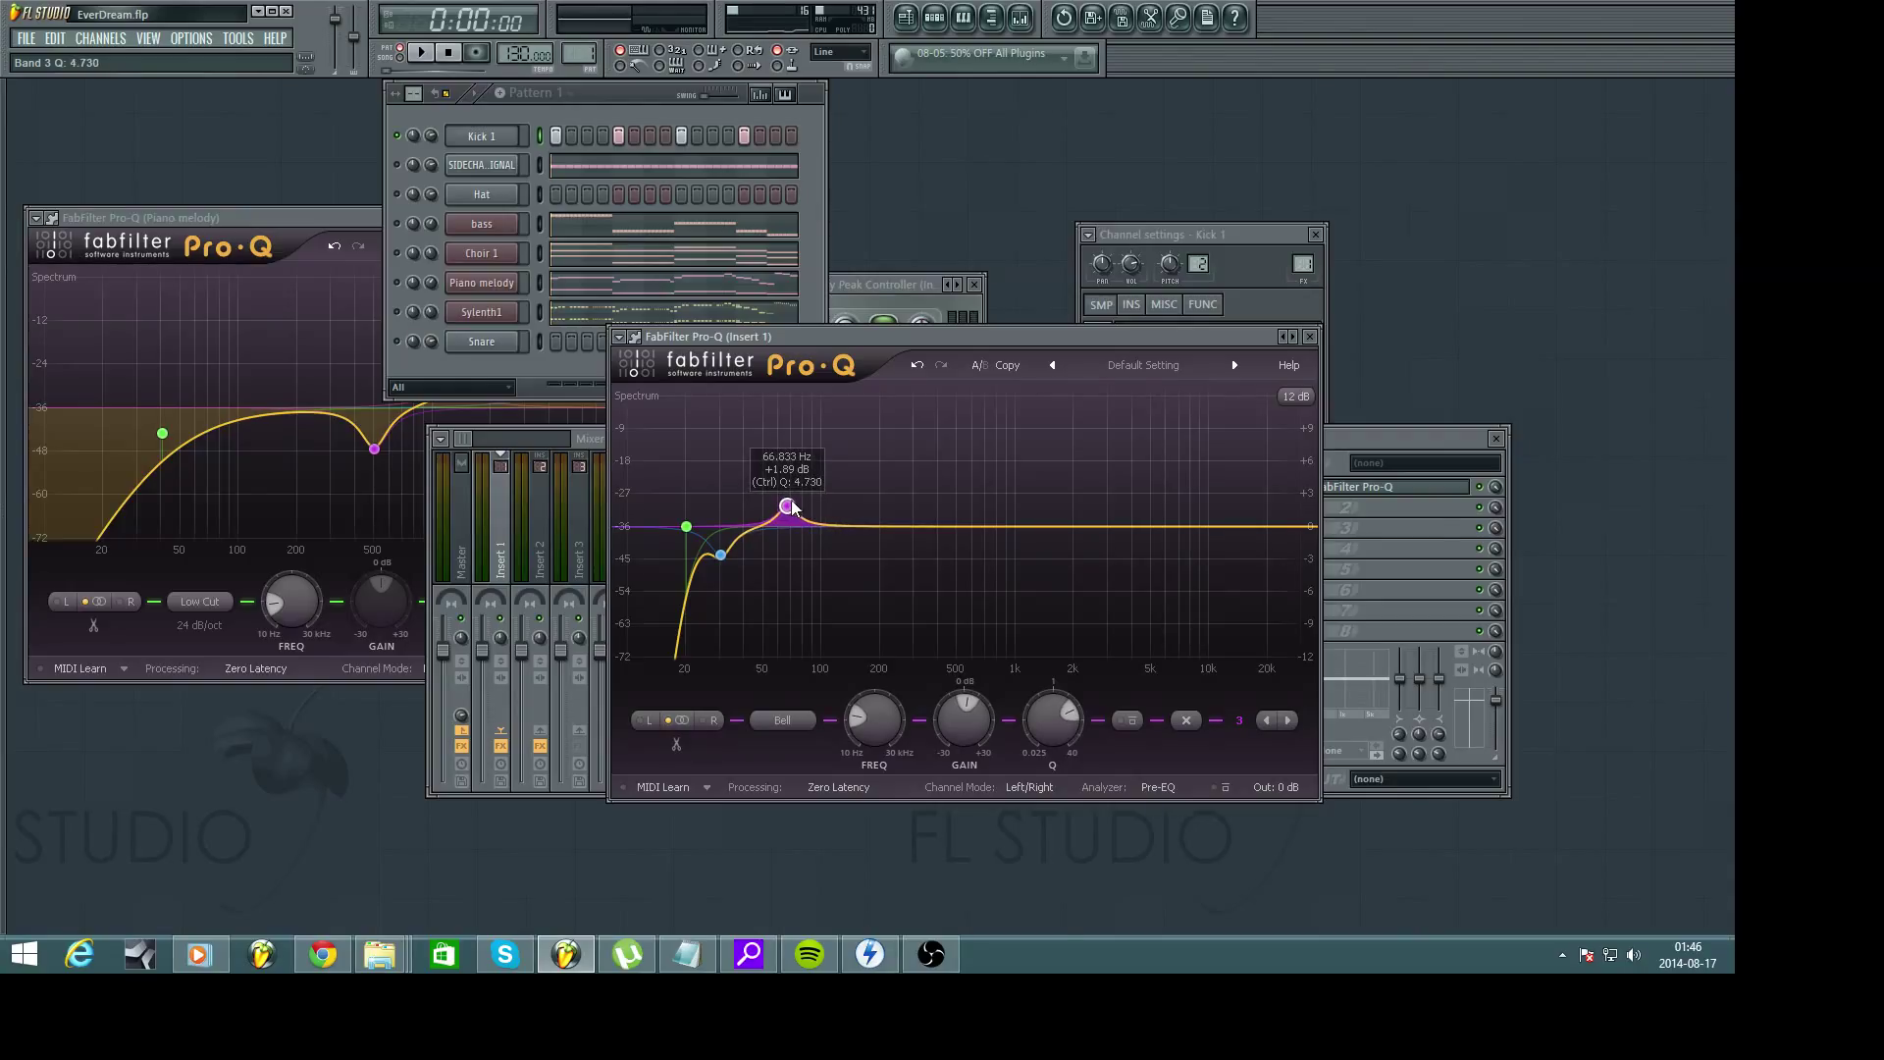
pyautogui.press('F6')
pyautogui.moveTo(794, 517)
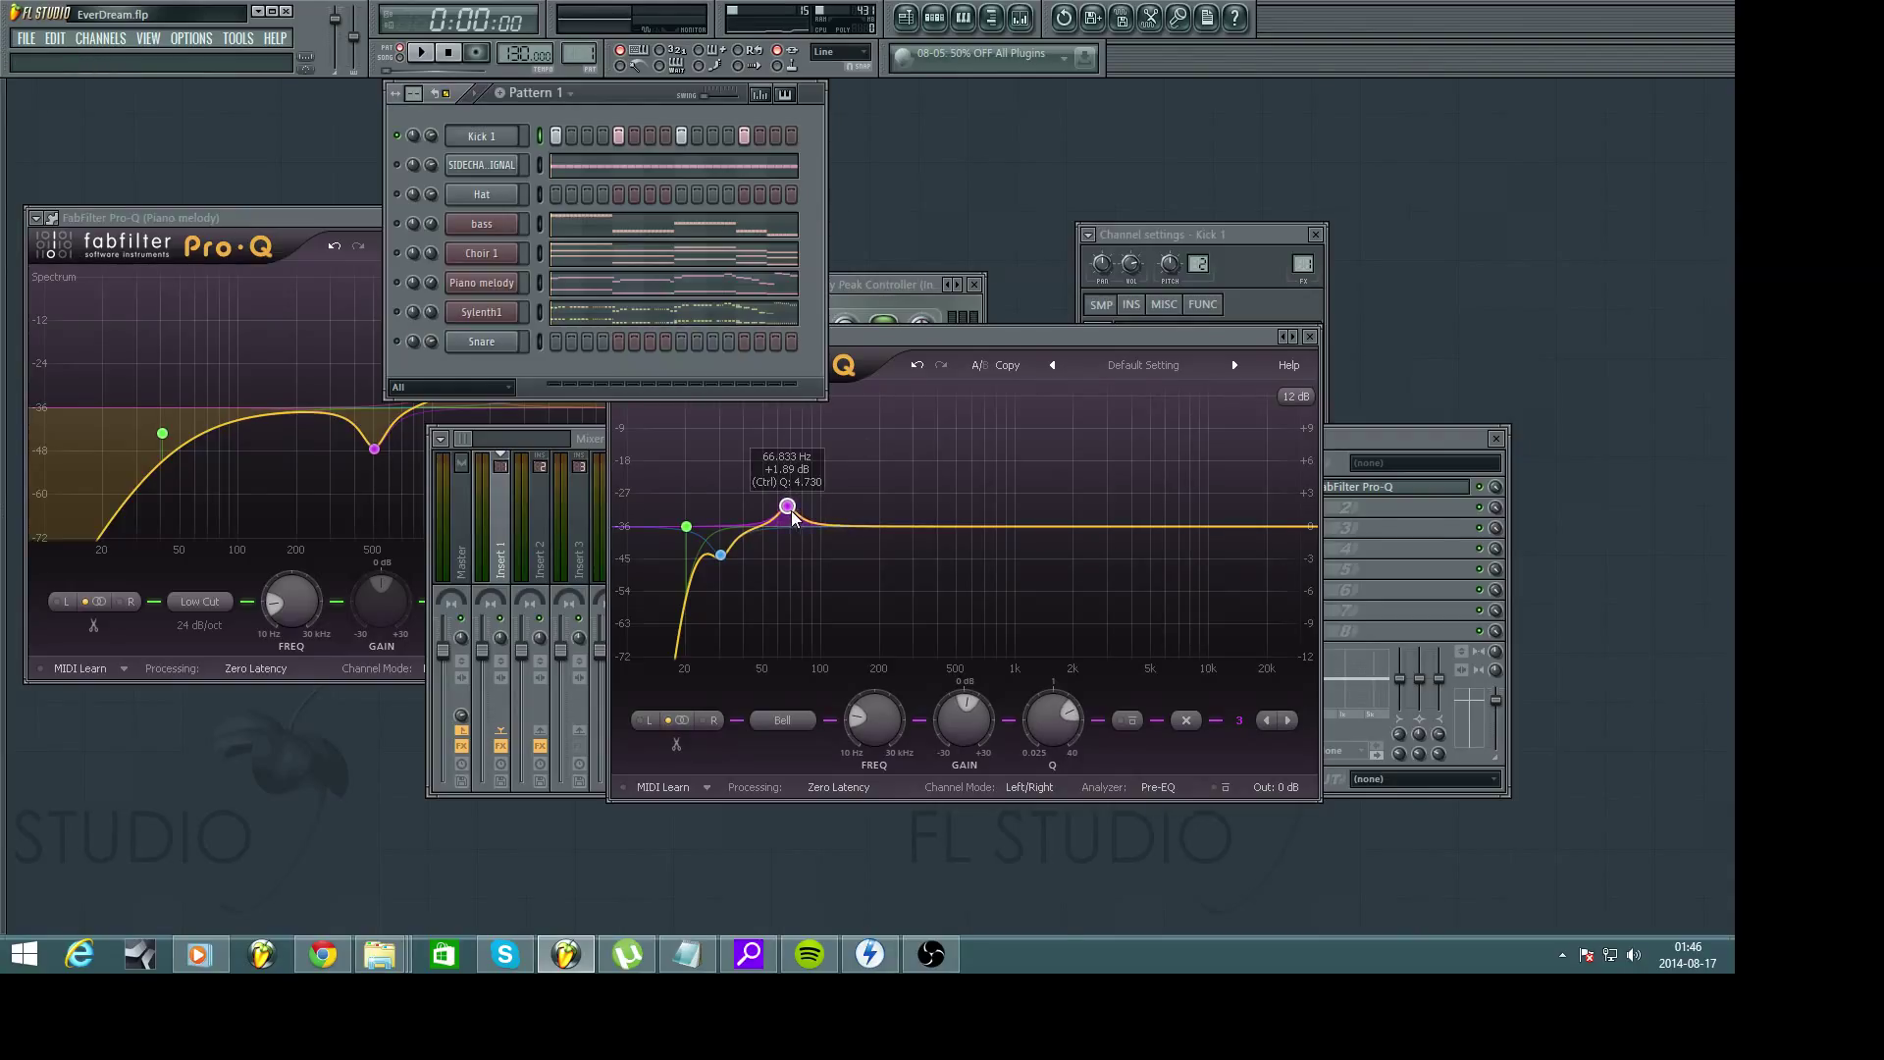
pyautogui.moveTo(793, 518); pyautogui.dragTo(805, 506)
pyautogui.press('space')
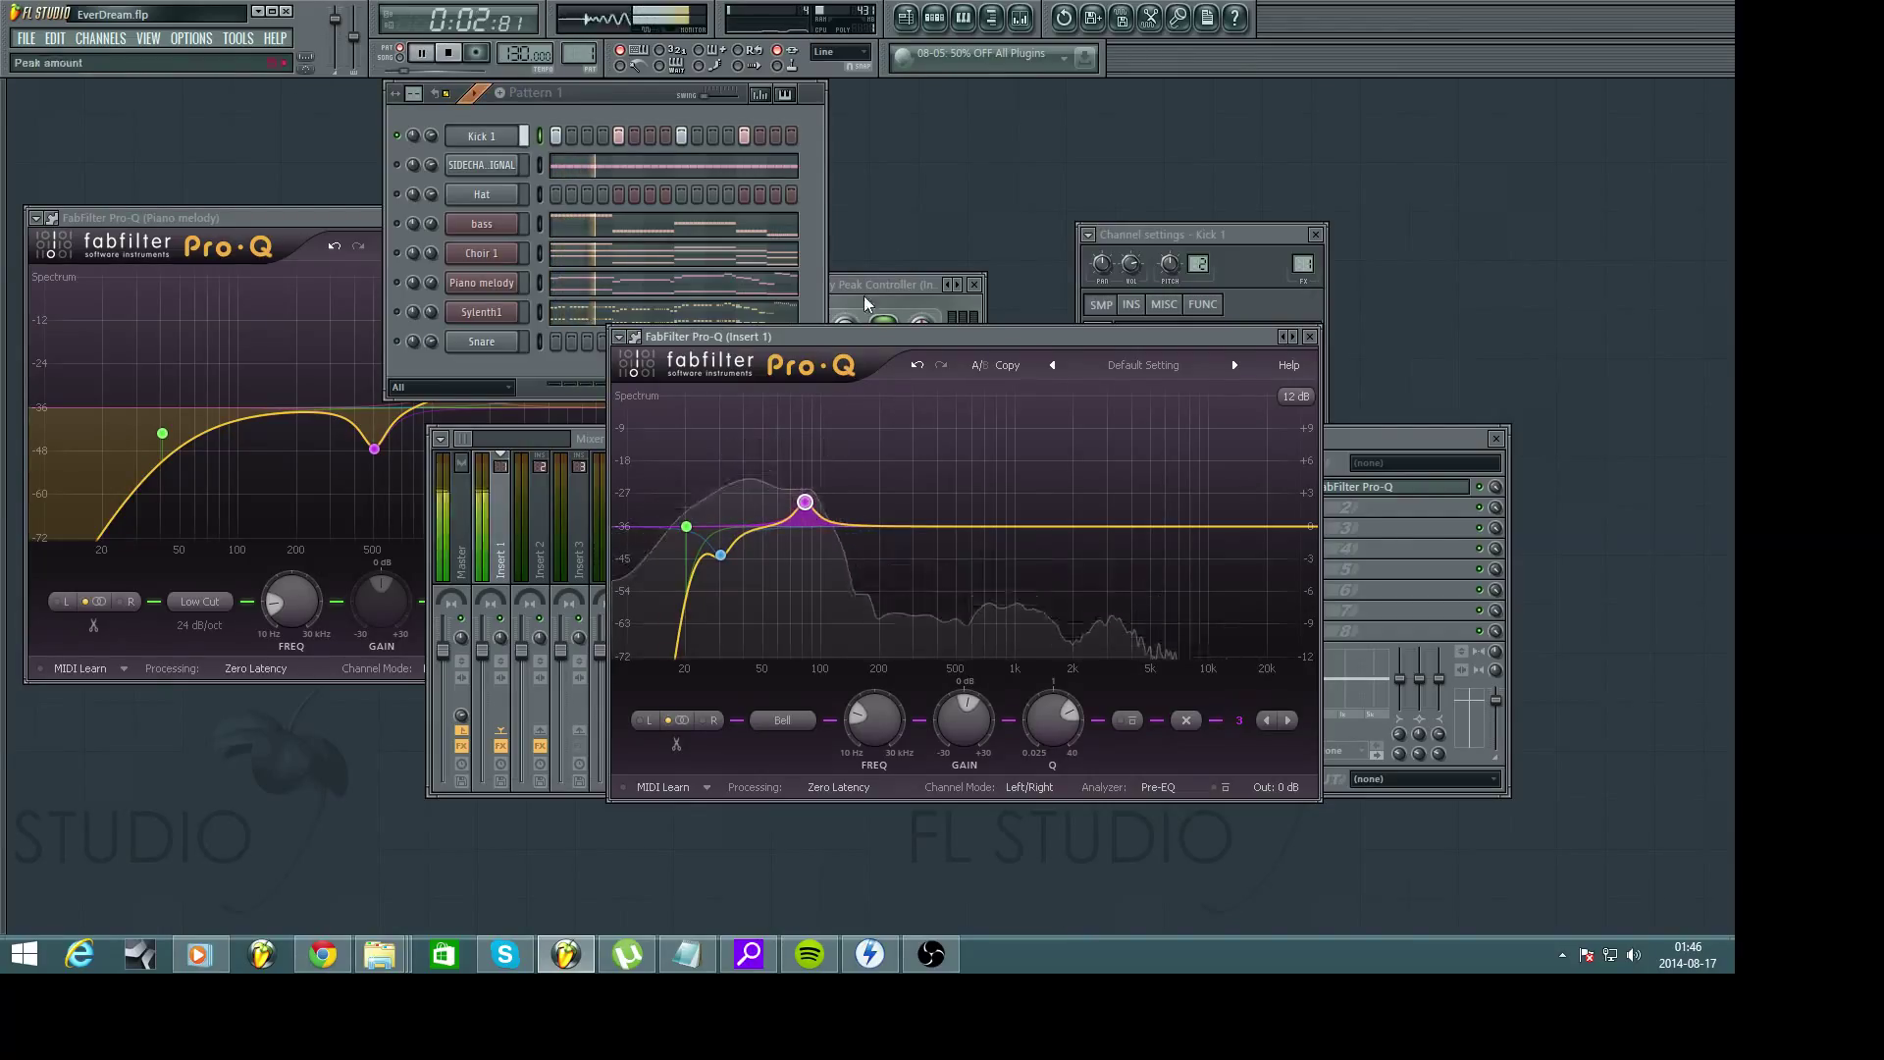
pyautogui.press('F6')
pyautogui.press('space')
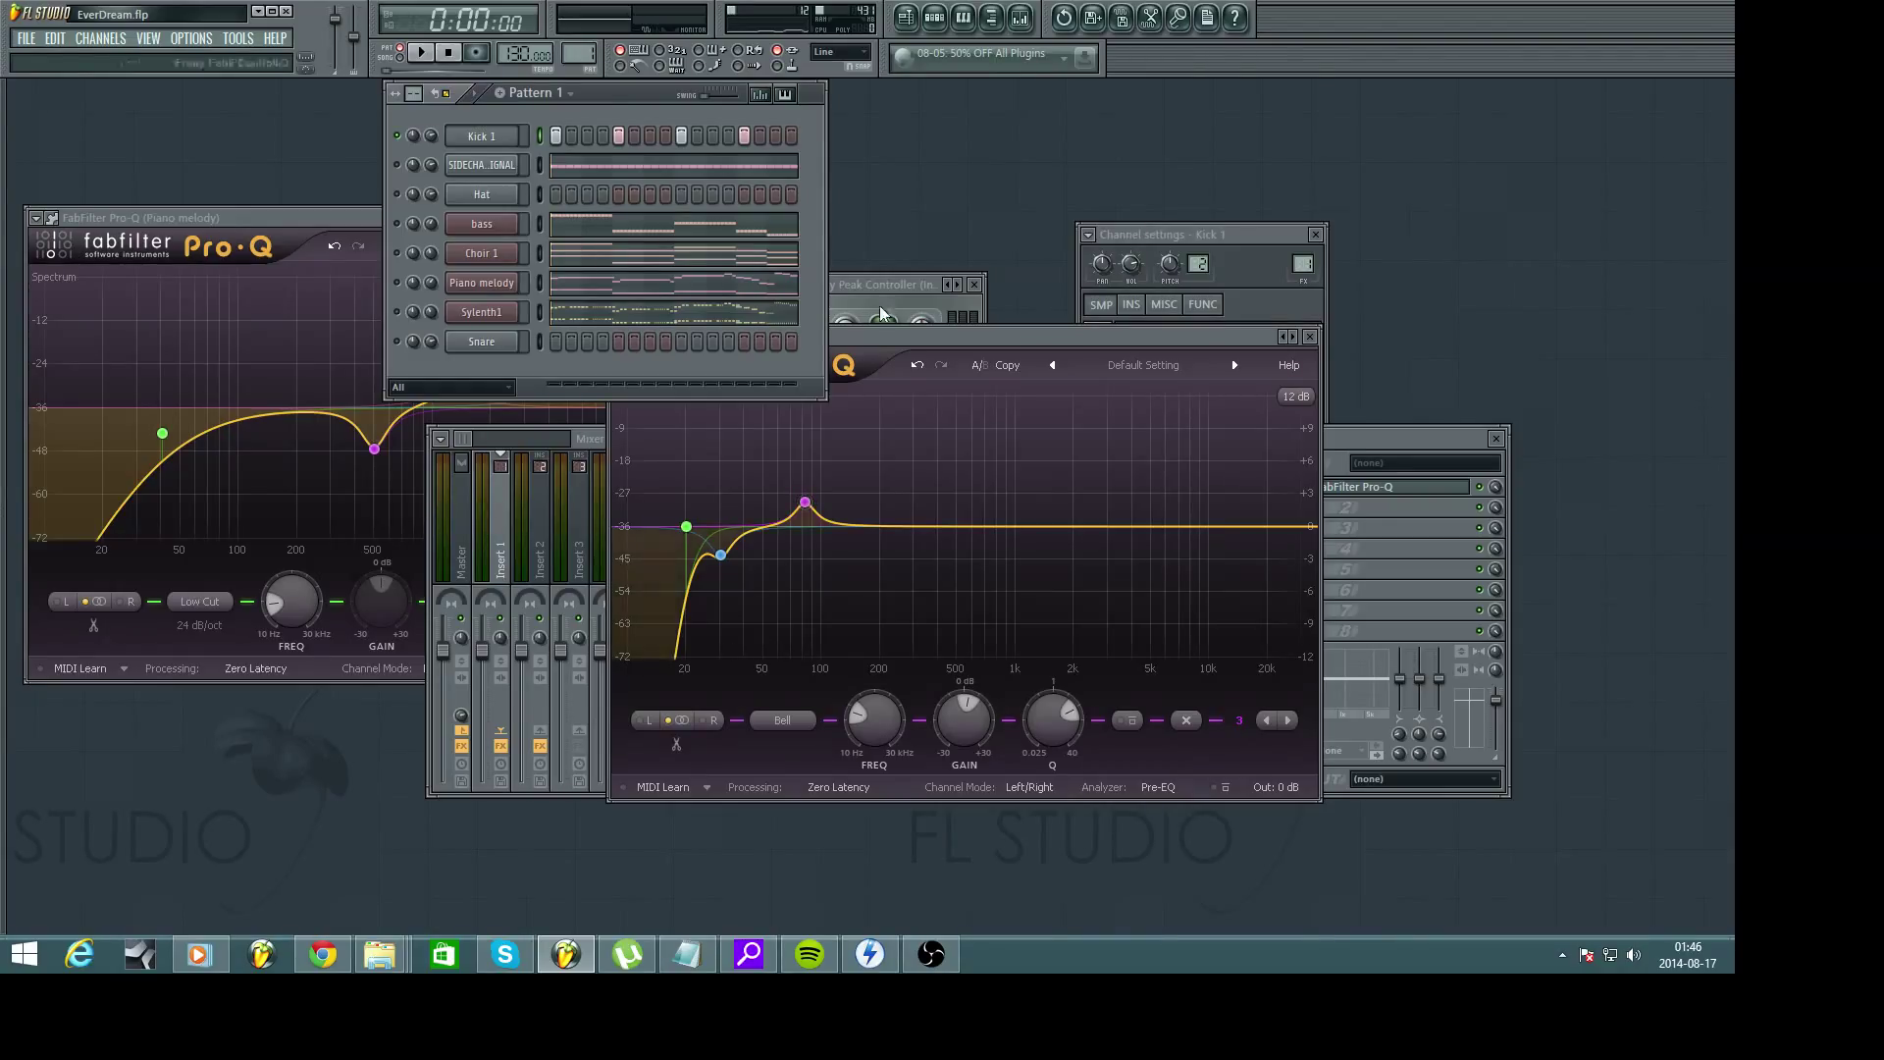
# Refine the dip to about 34 Hz, -2.9 dB, and replay to compare the EQ changes
pyautogui.moveTo(805, 504)
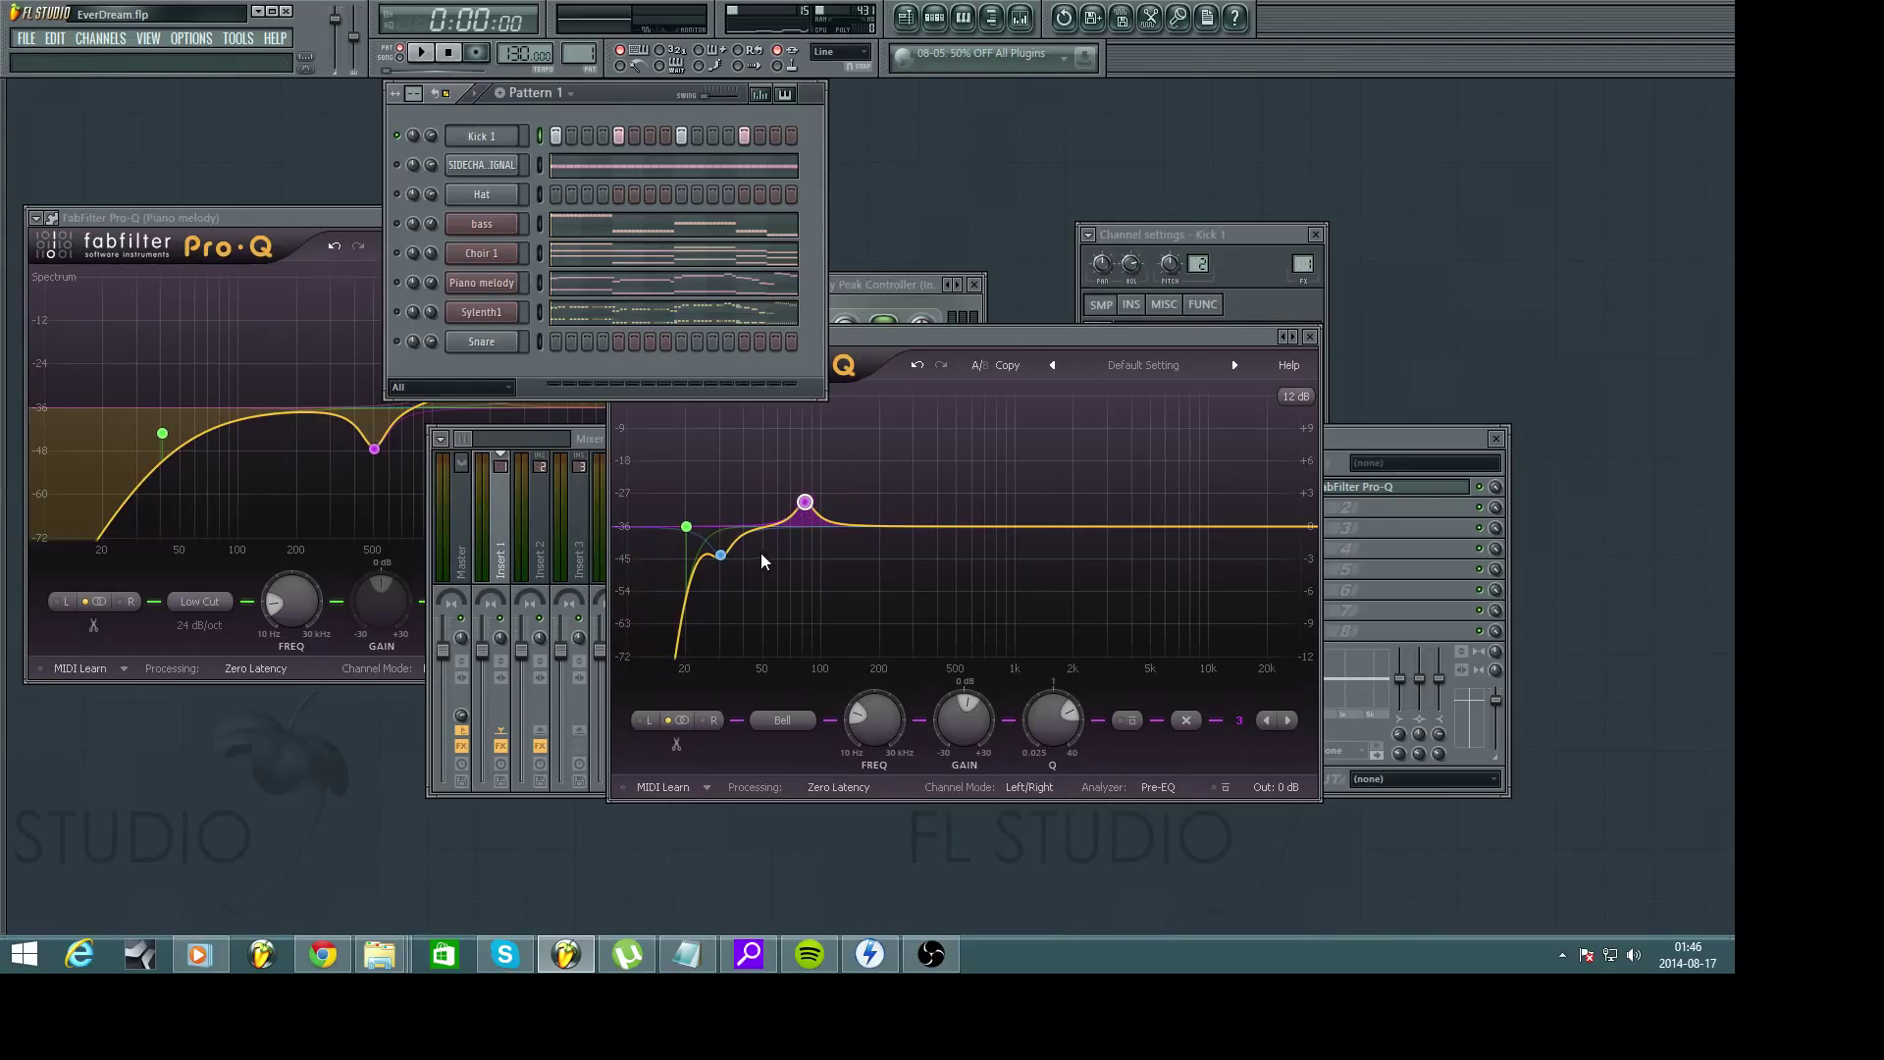
pyautogui.click(722, 556)
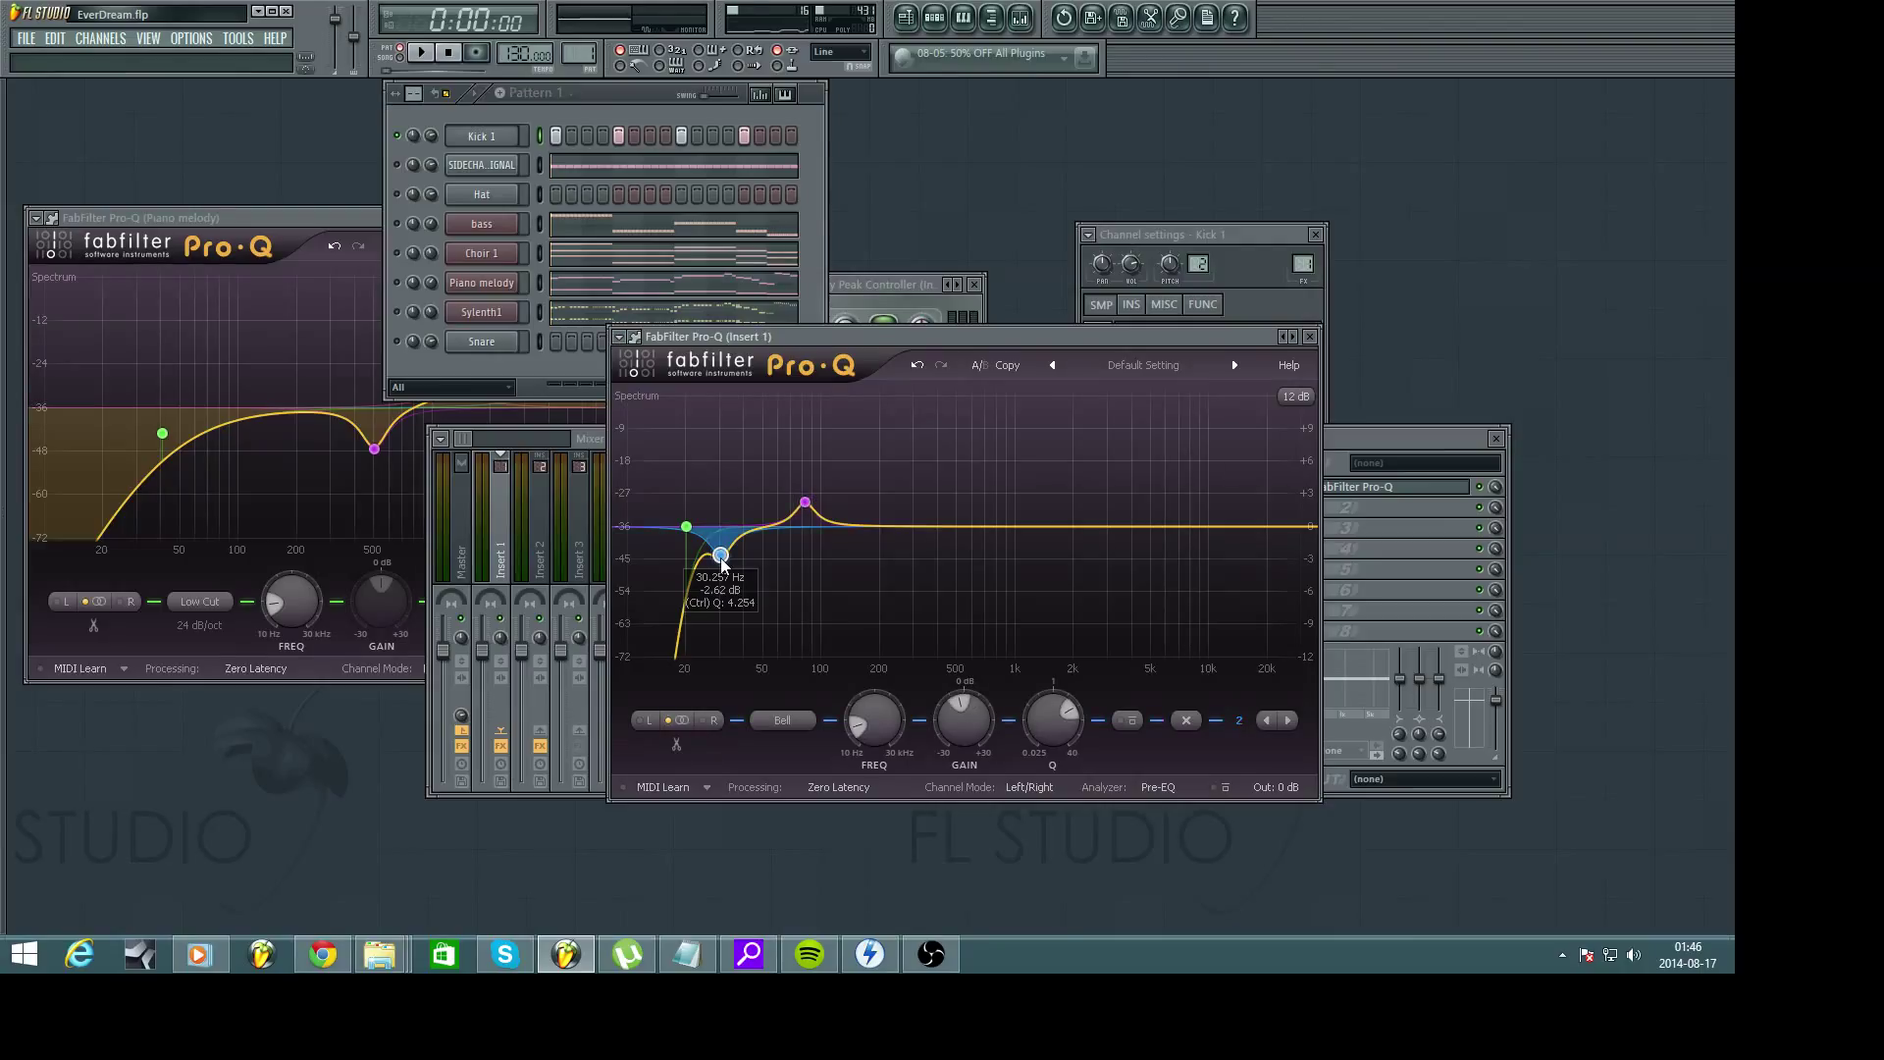
pyautogui.moveTo(727, 559); pyautogui.dragTo(734, 565)
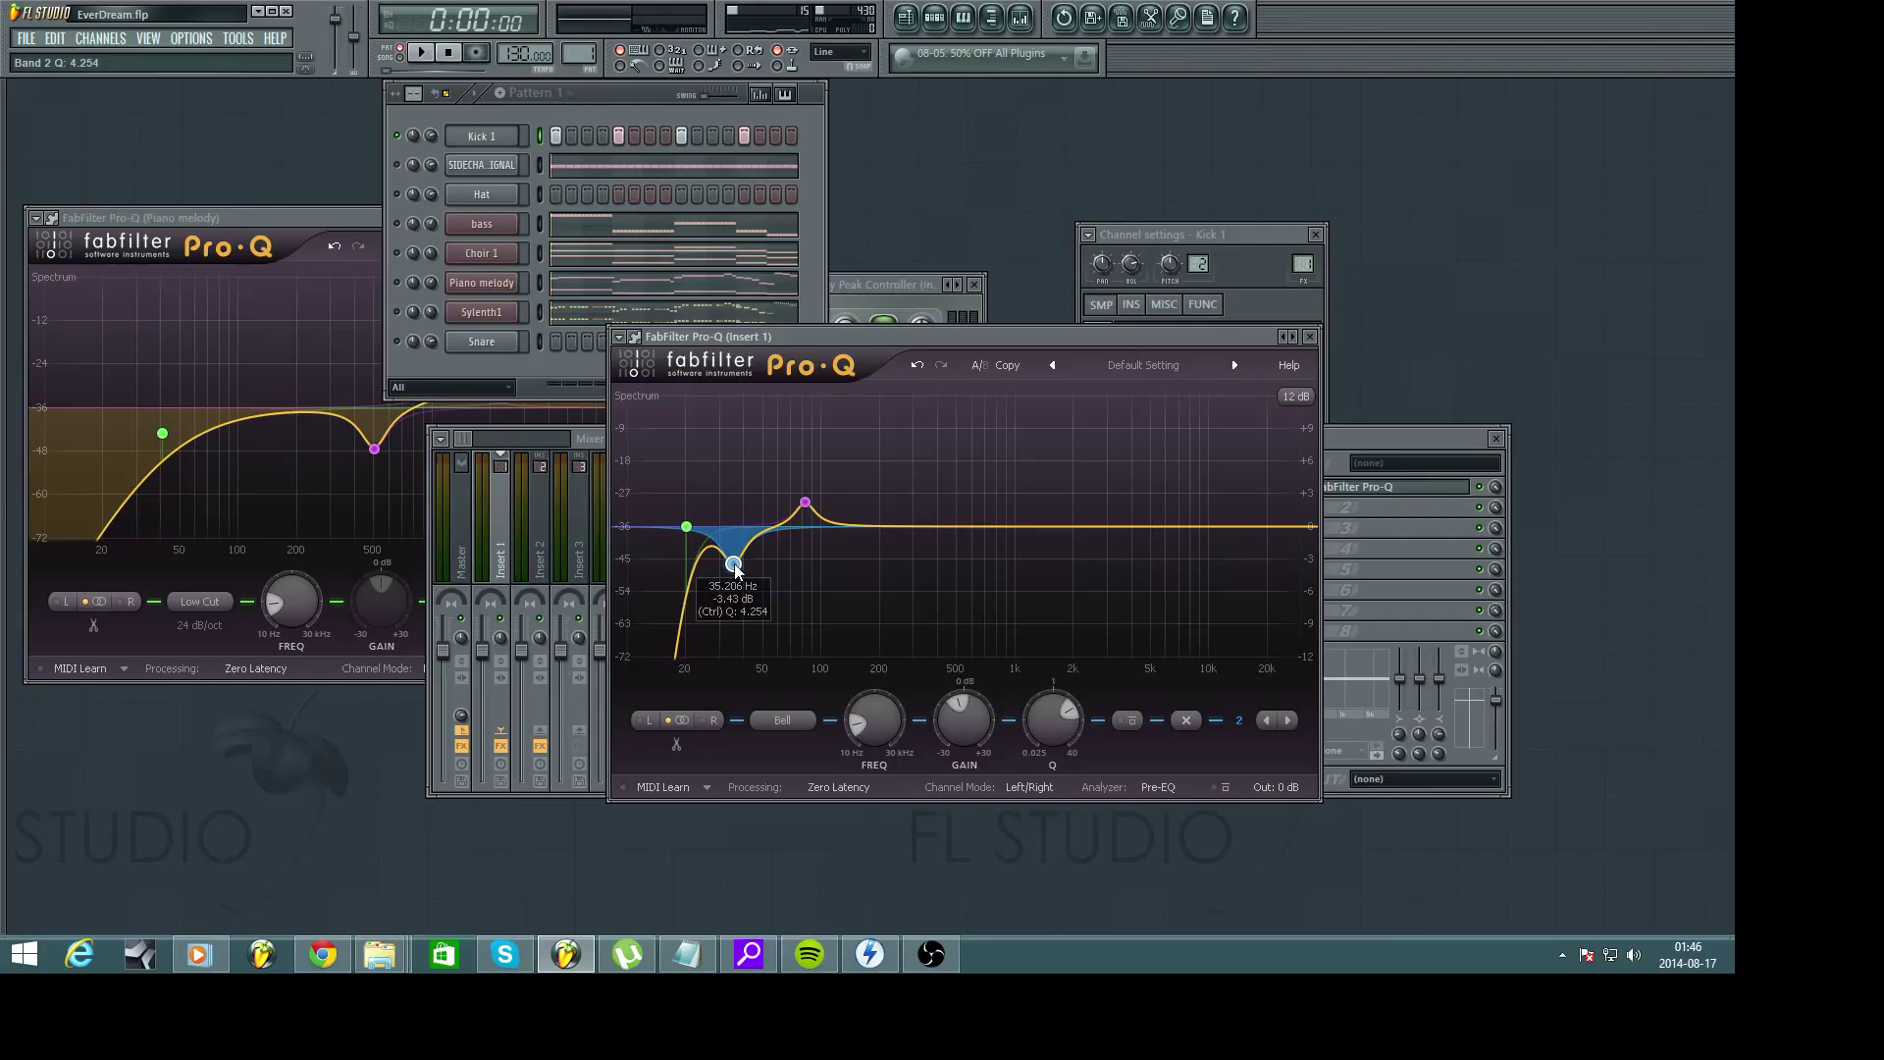
pyautogui.click(963, 220)
pyautogui.press('space')
pyautogui.press('space')
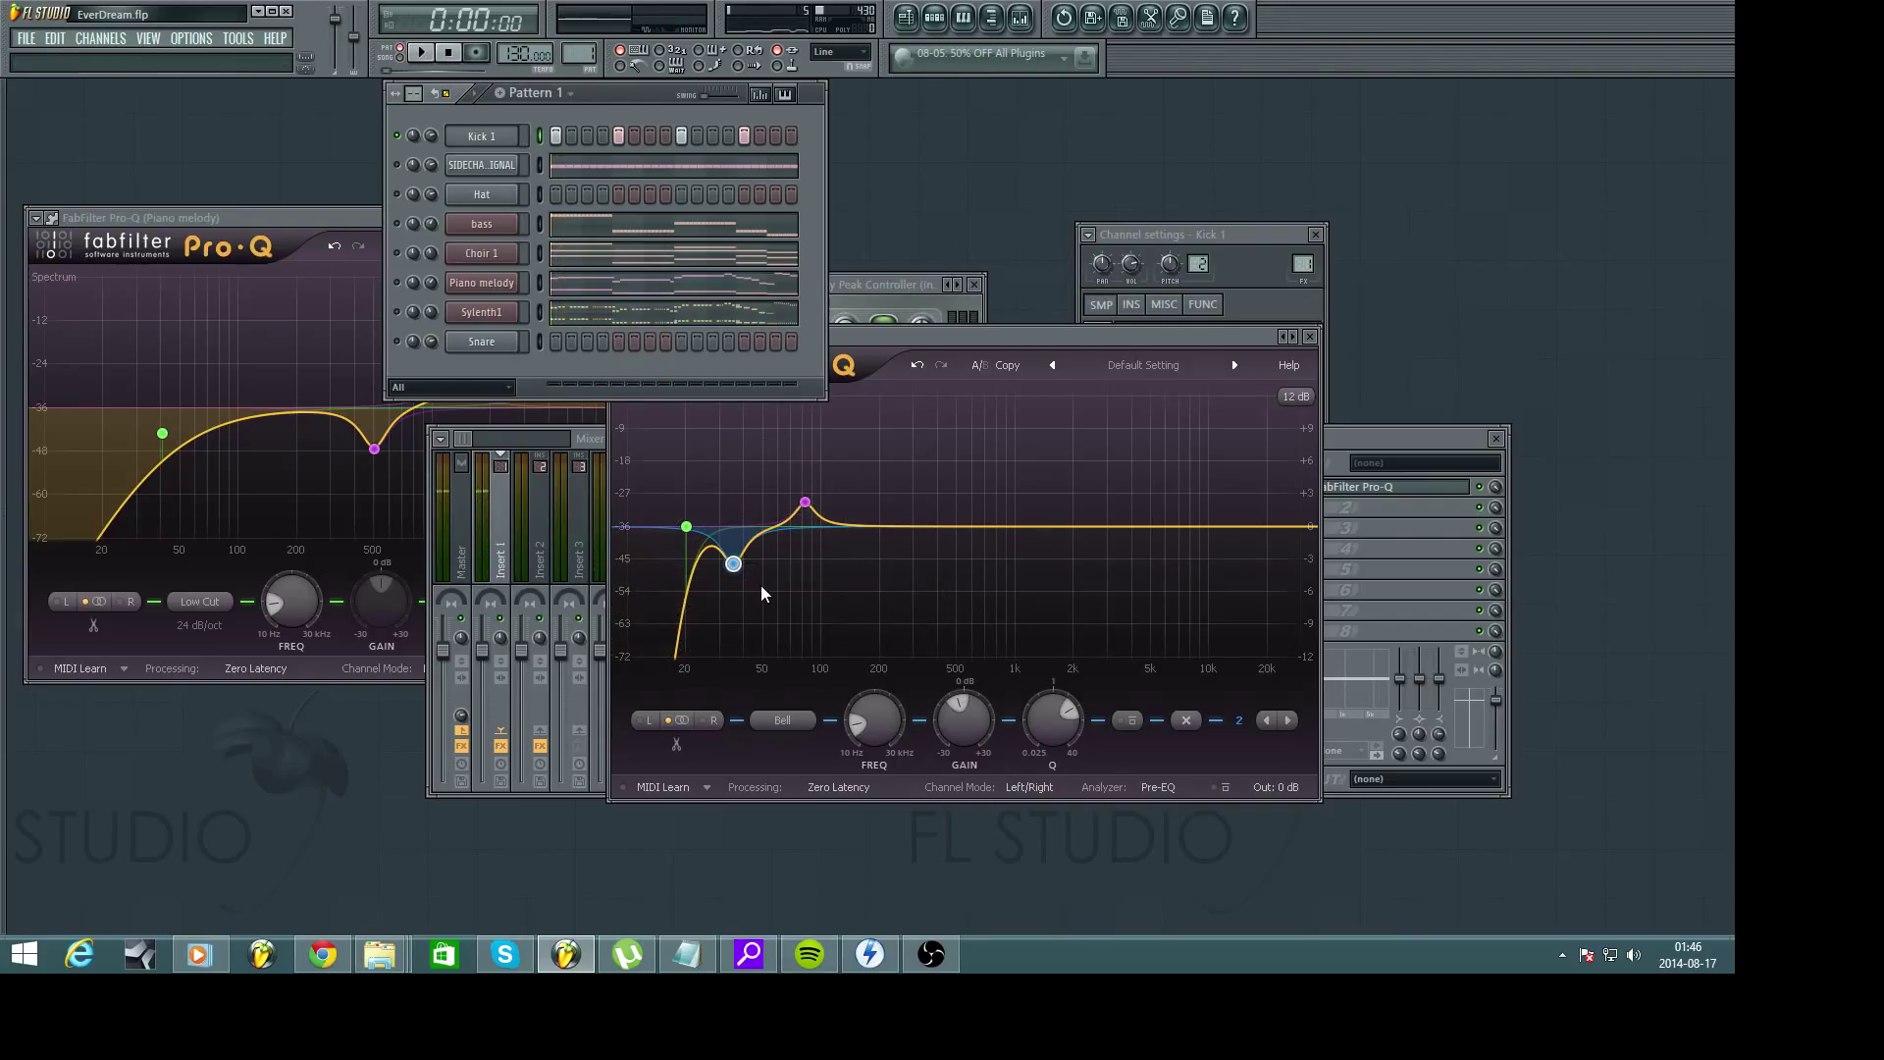
pyautogui.click(727, 481)
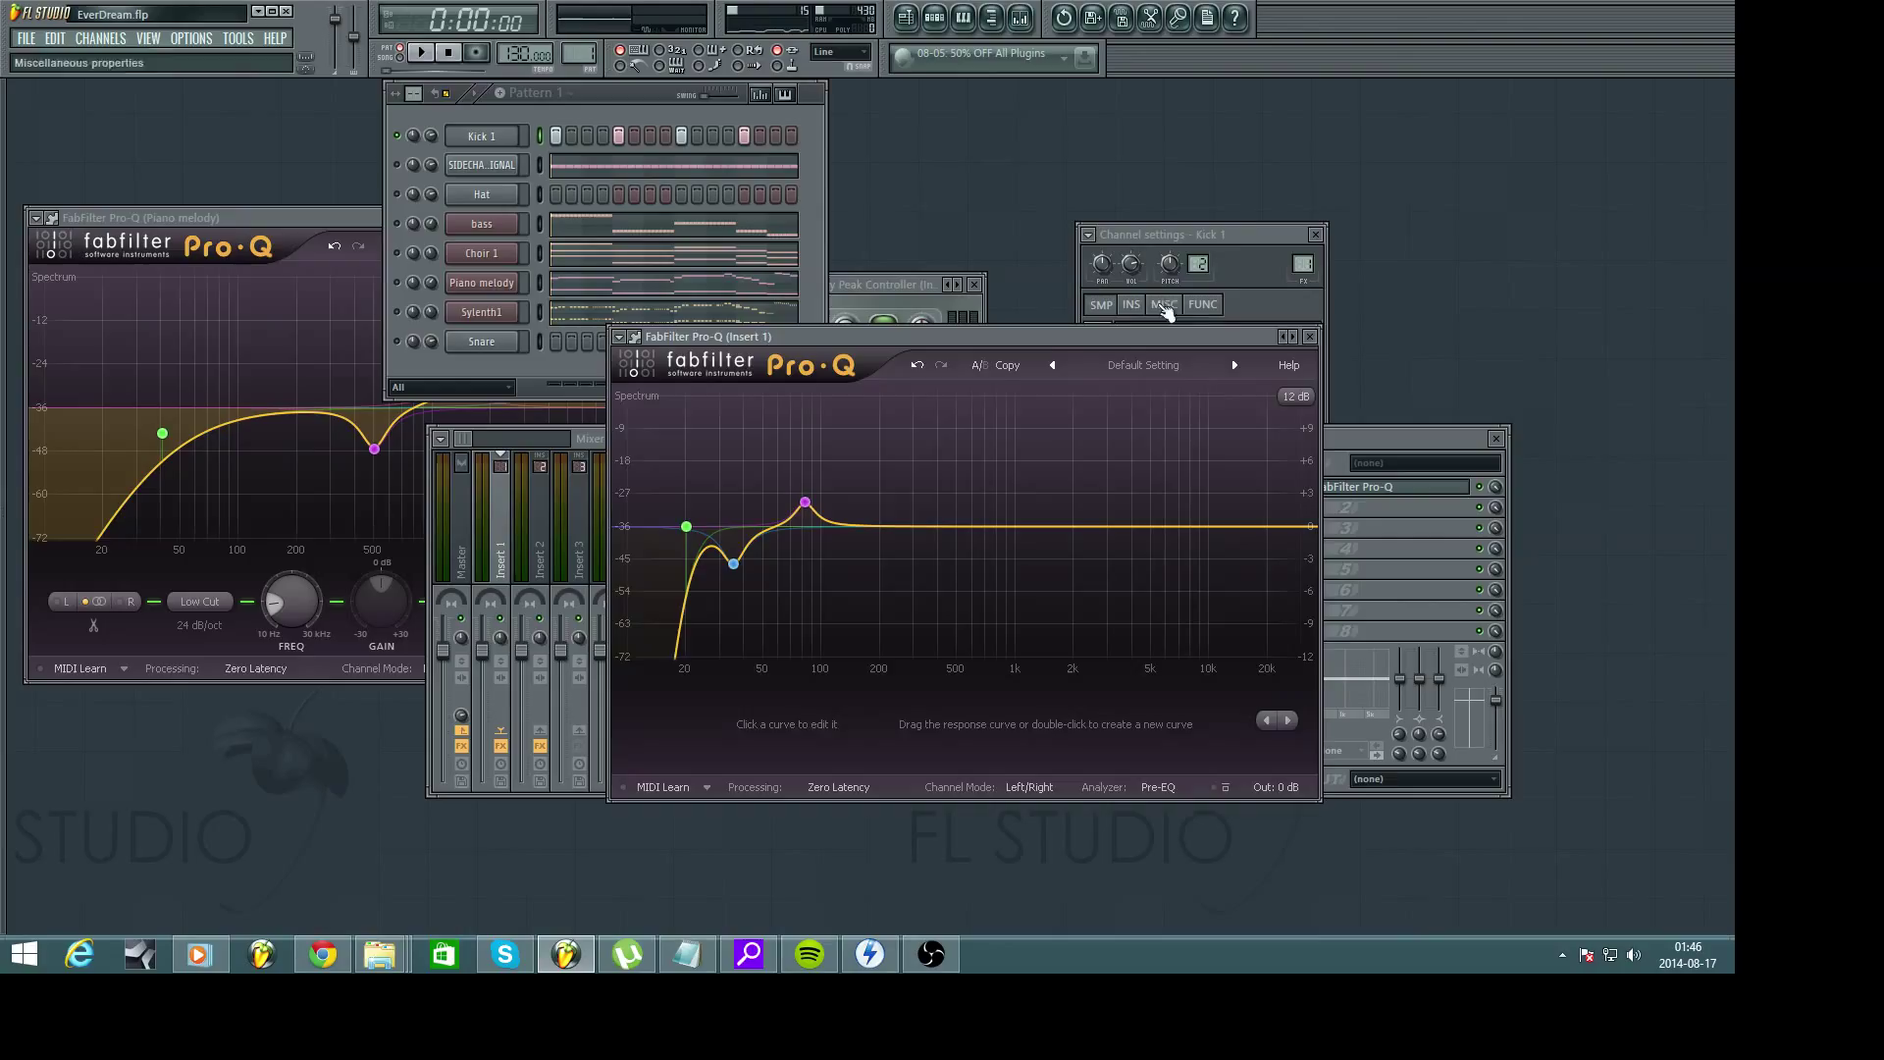
# Close the Insert 1 EQ, unmute the bass, and select the Bass mixer track while playing kick and bass
pyautogui.click(1311, 337)
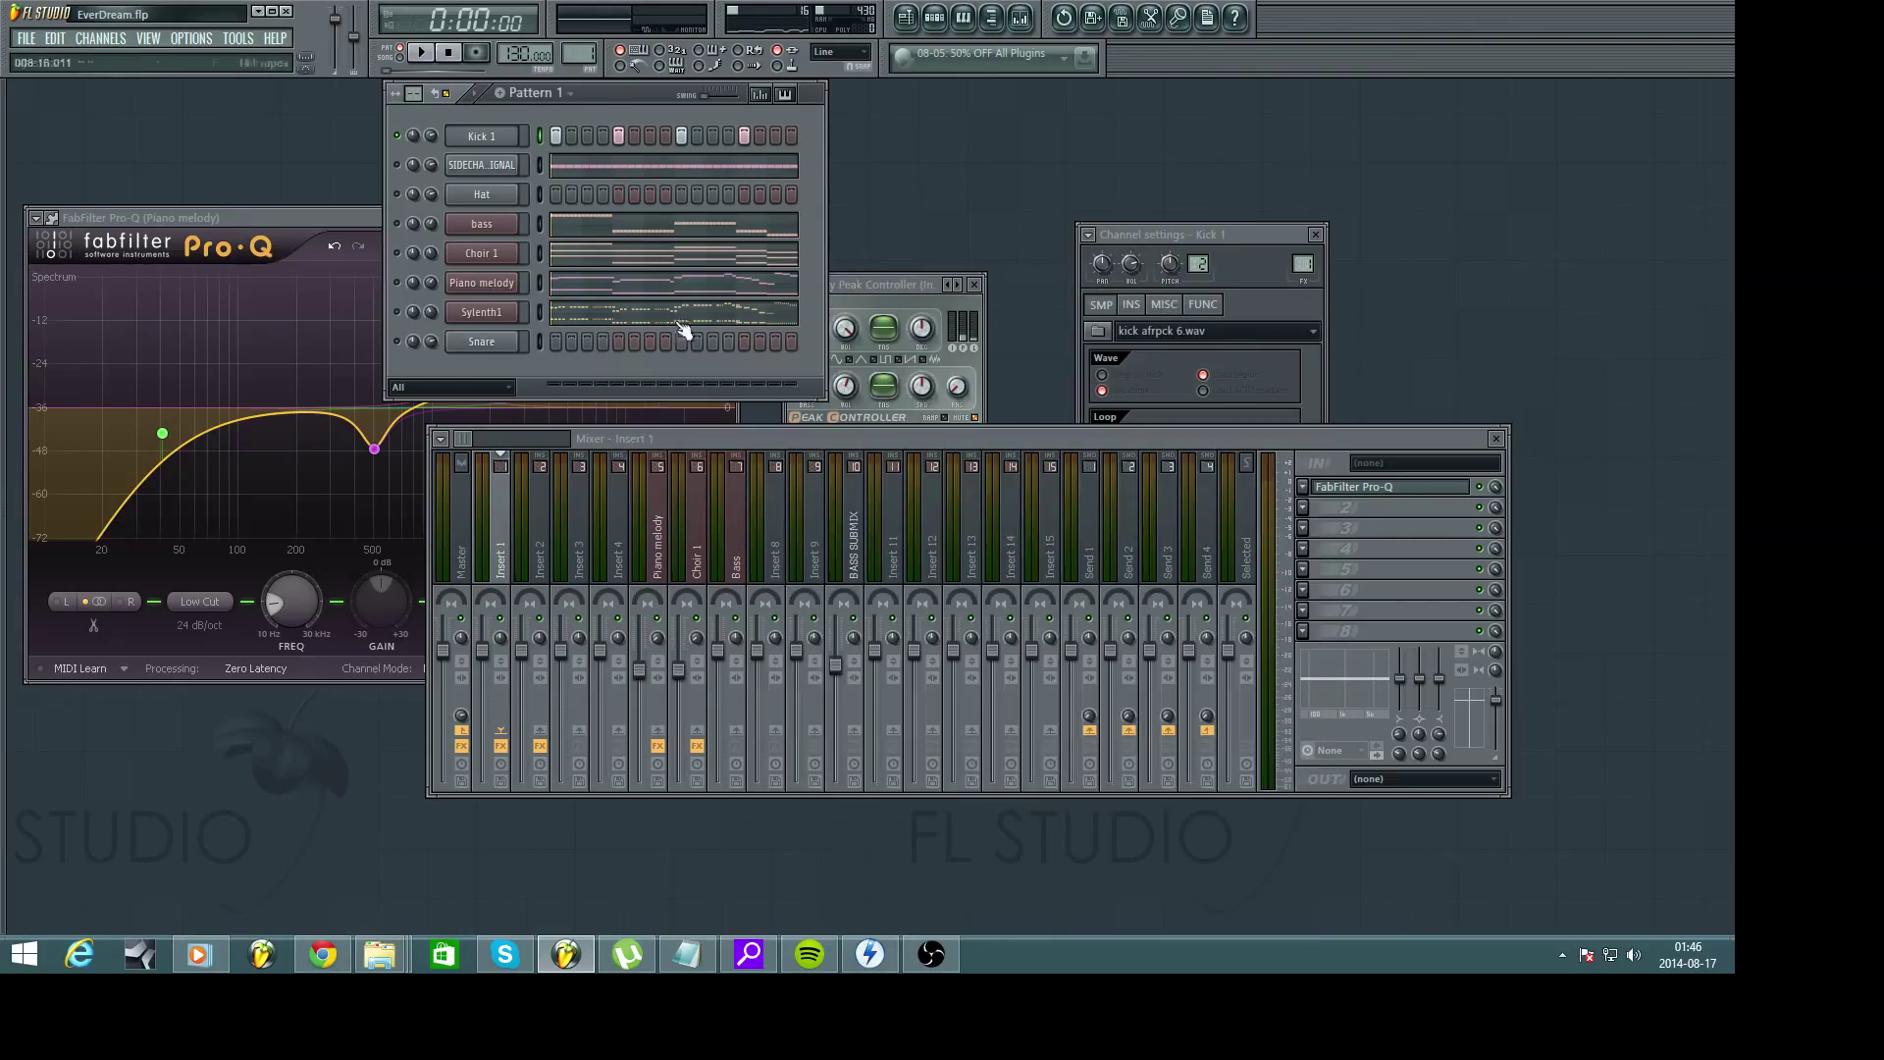
pyautogui.click(397, 225)
pyautogui.press('space')
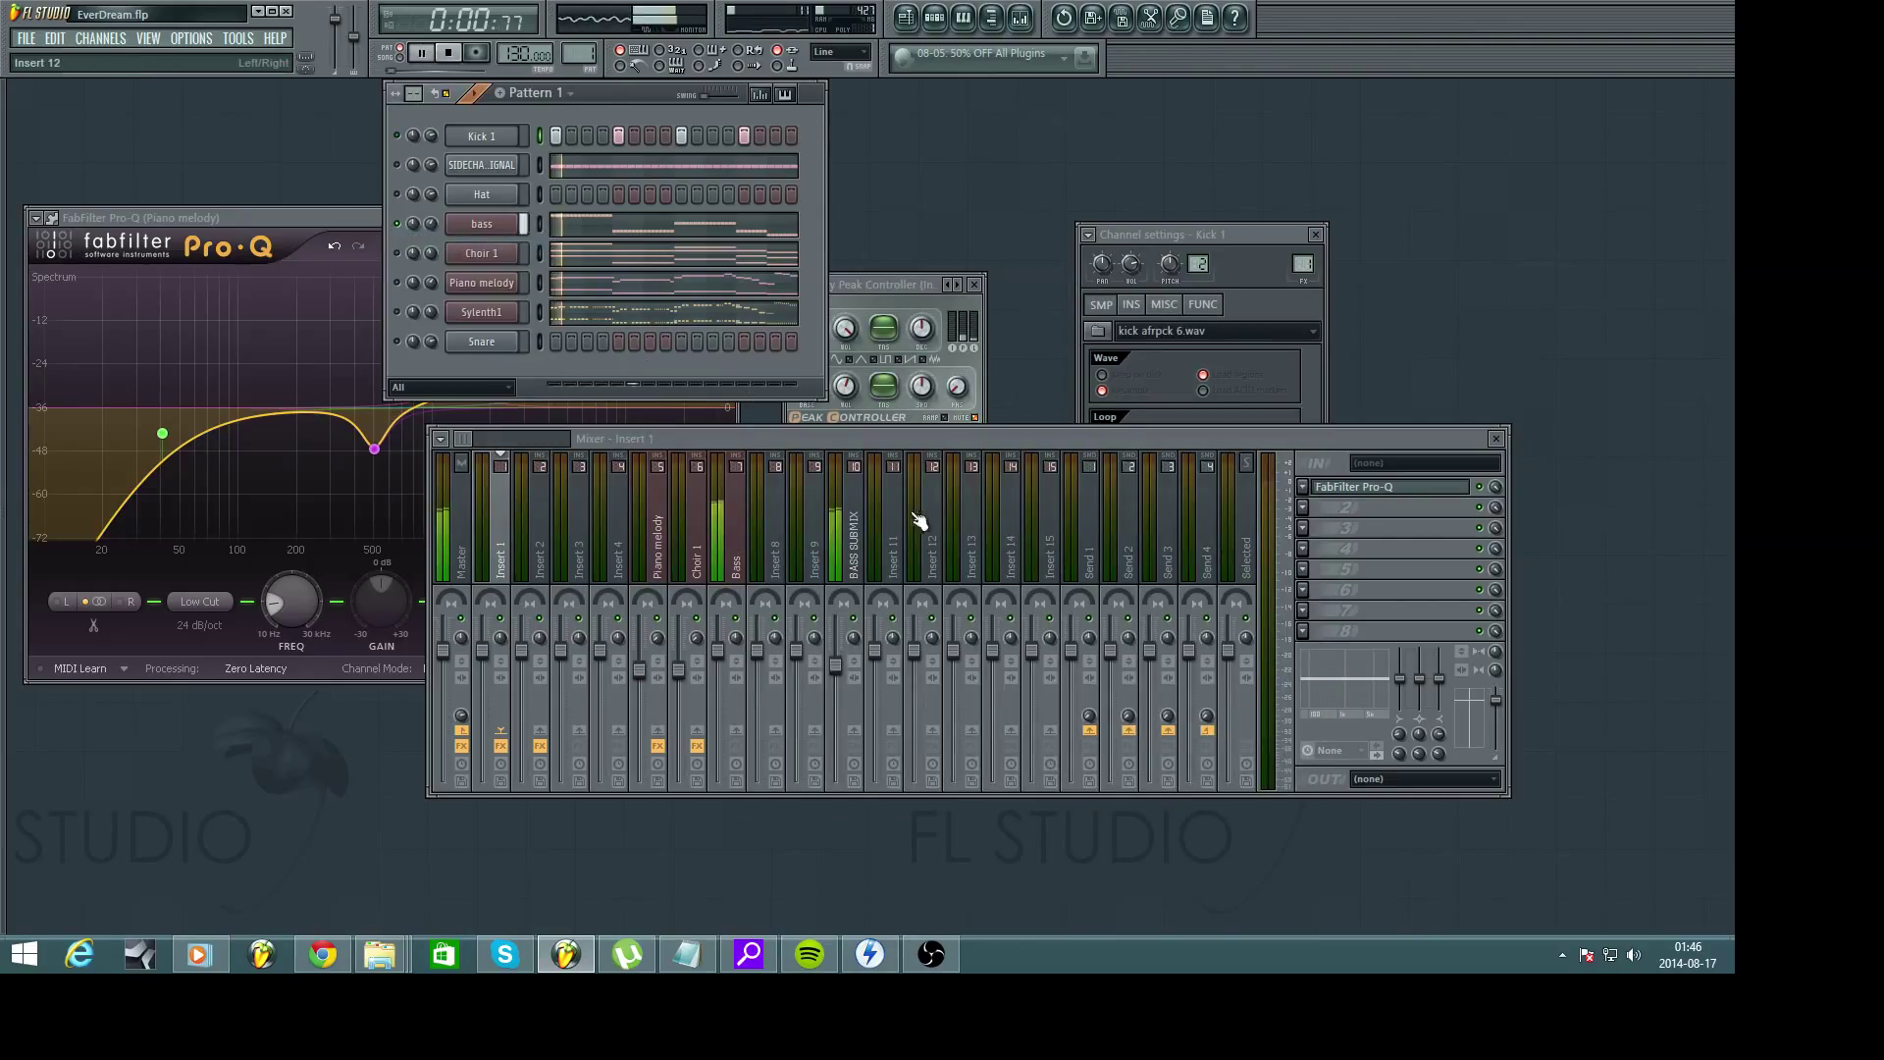
pyautogui.click(743, 530)
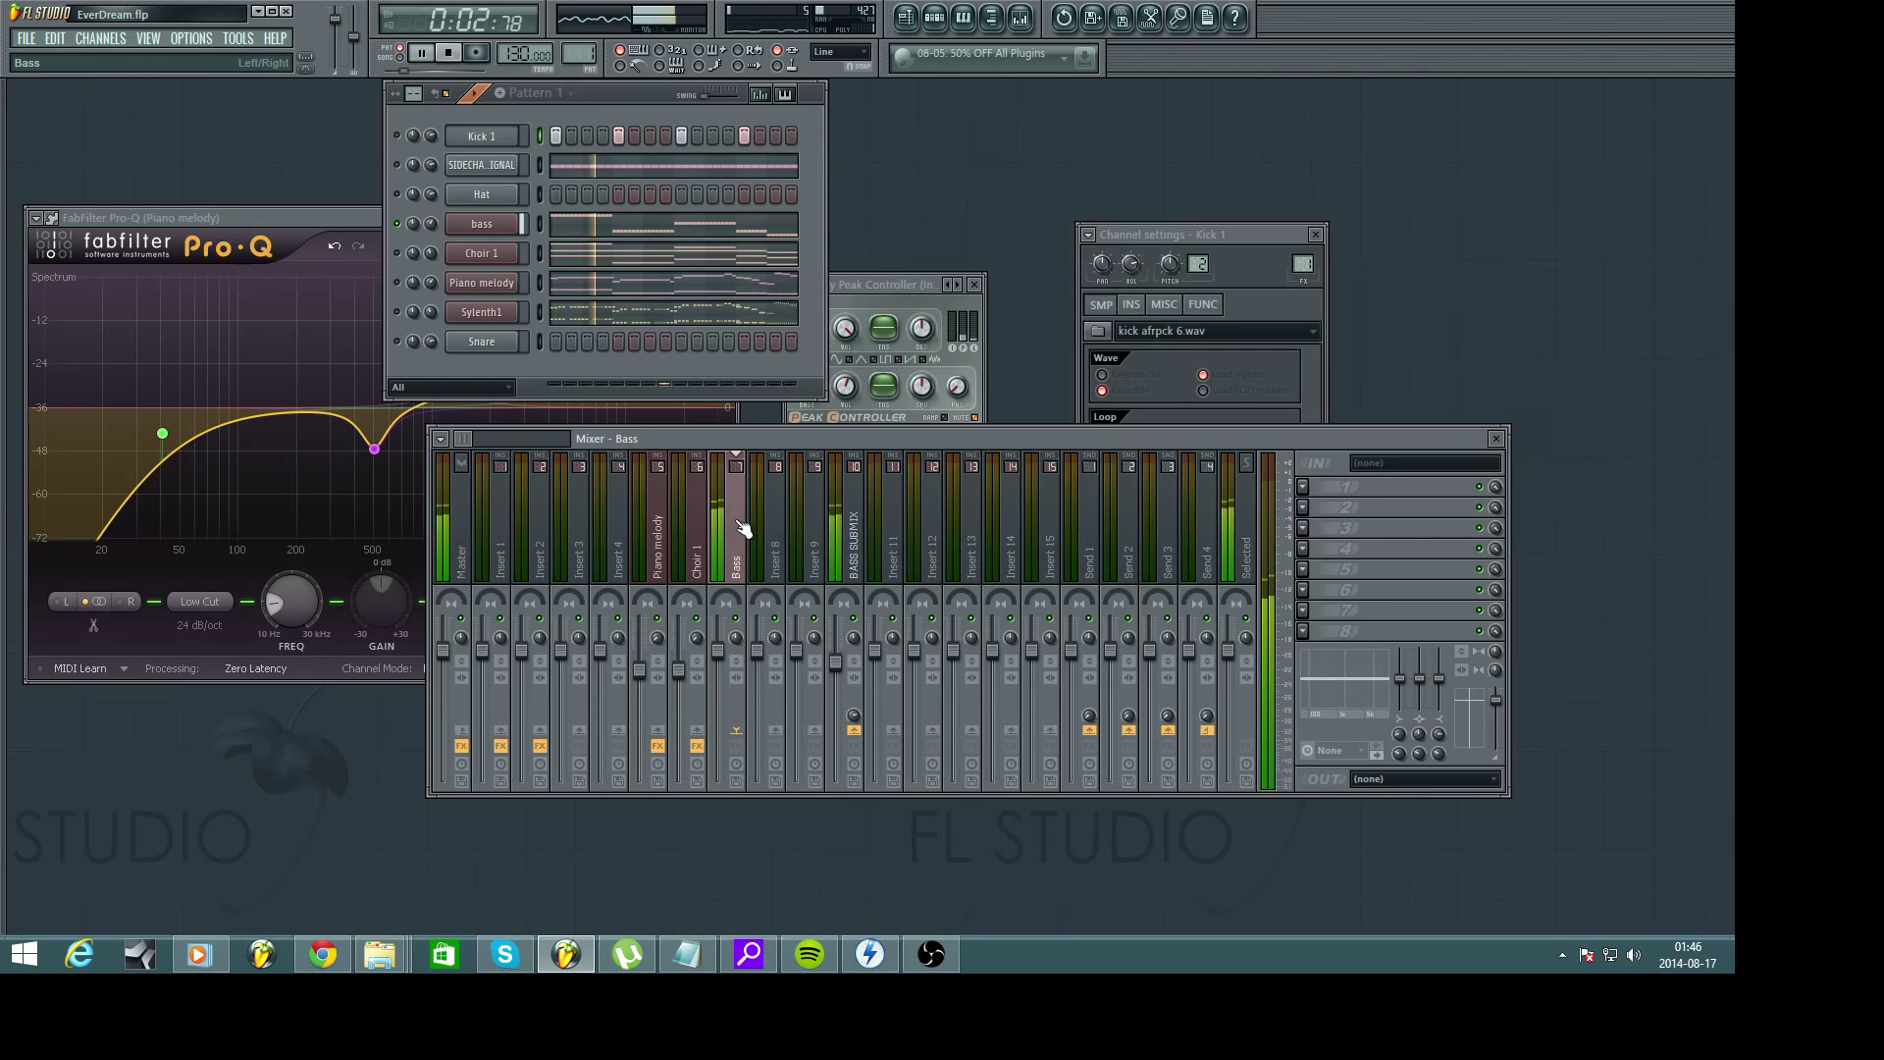
pyautogui.press('space')
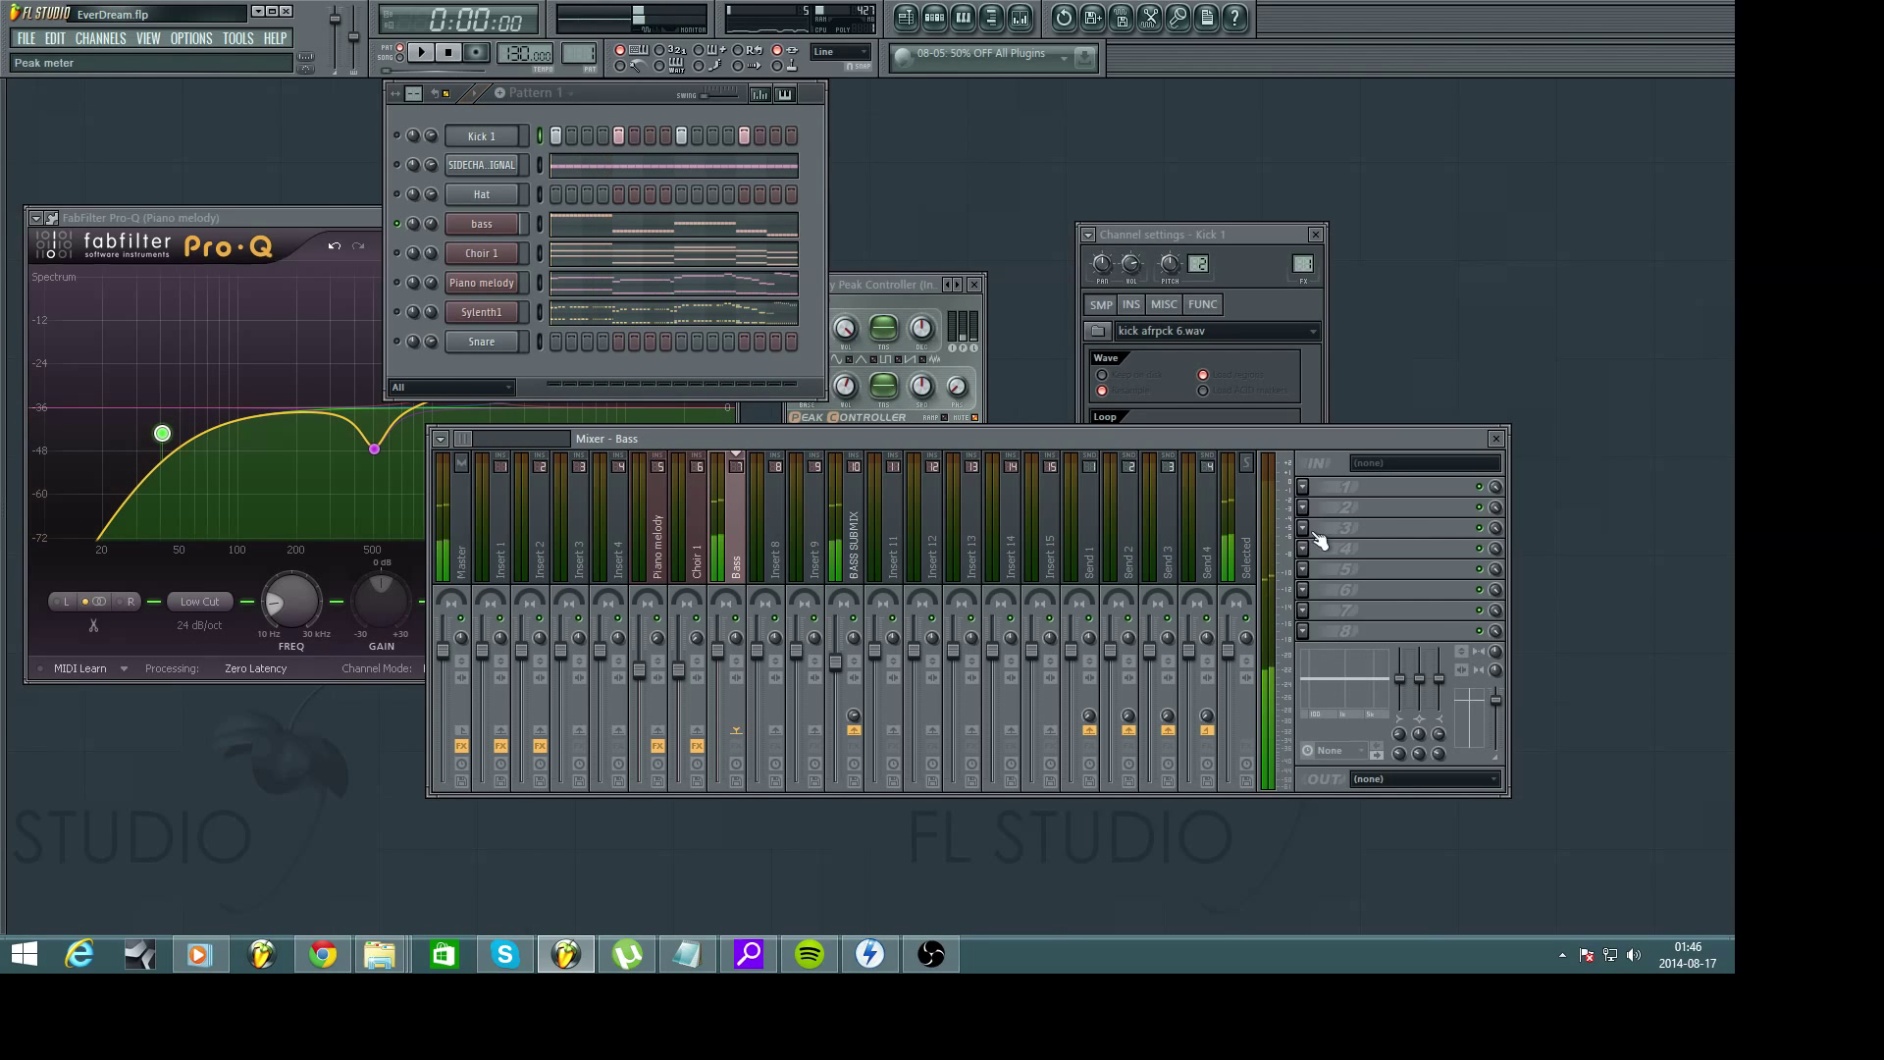
# Load FabFilter Pro-Q on the Bass track, set its analyzer to Pre-EQ, and move the window aside
pyautogui.click(1305, 482)
pyautogui.click(1472, 473)
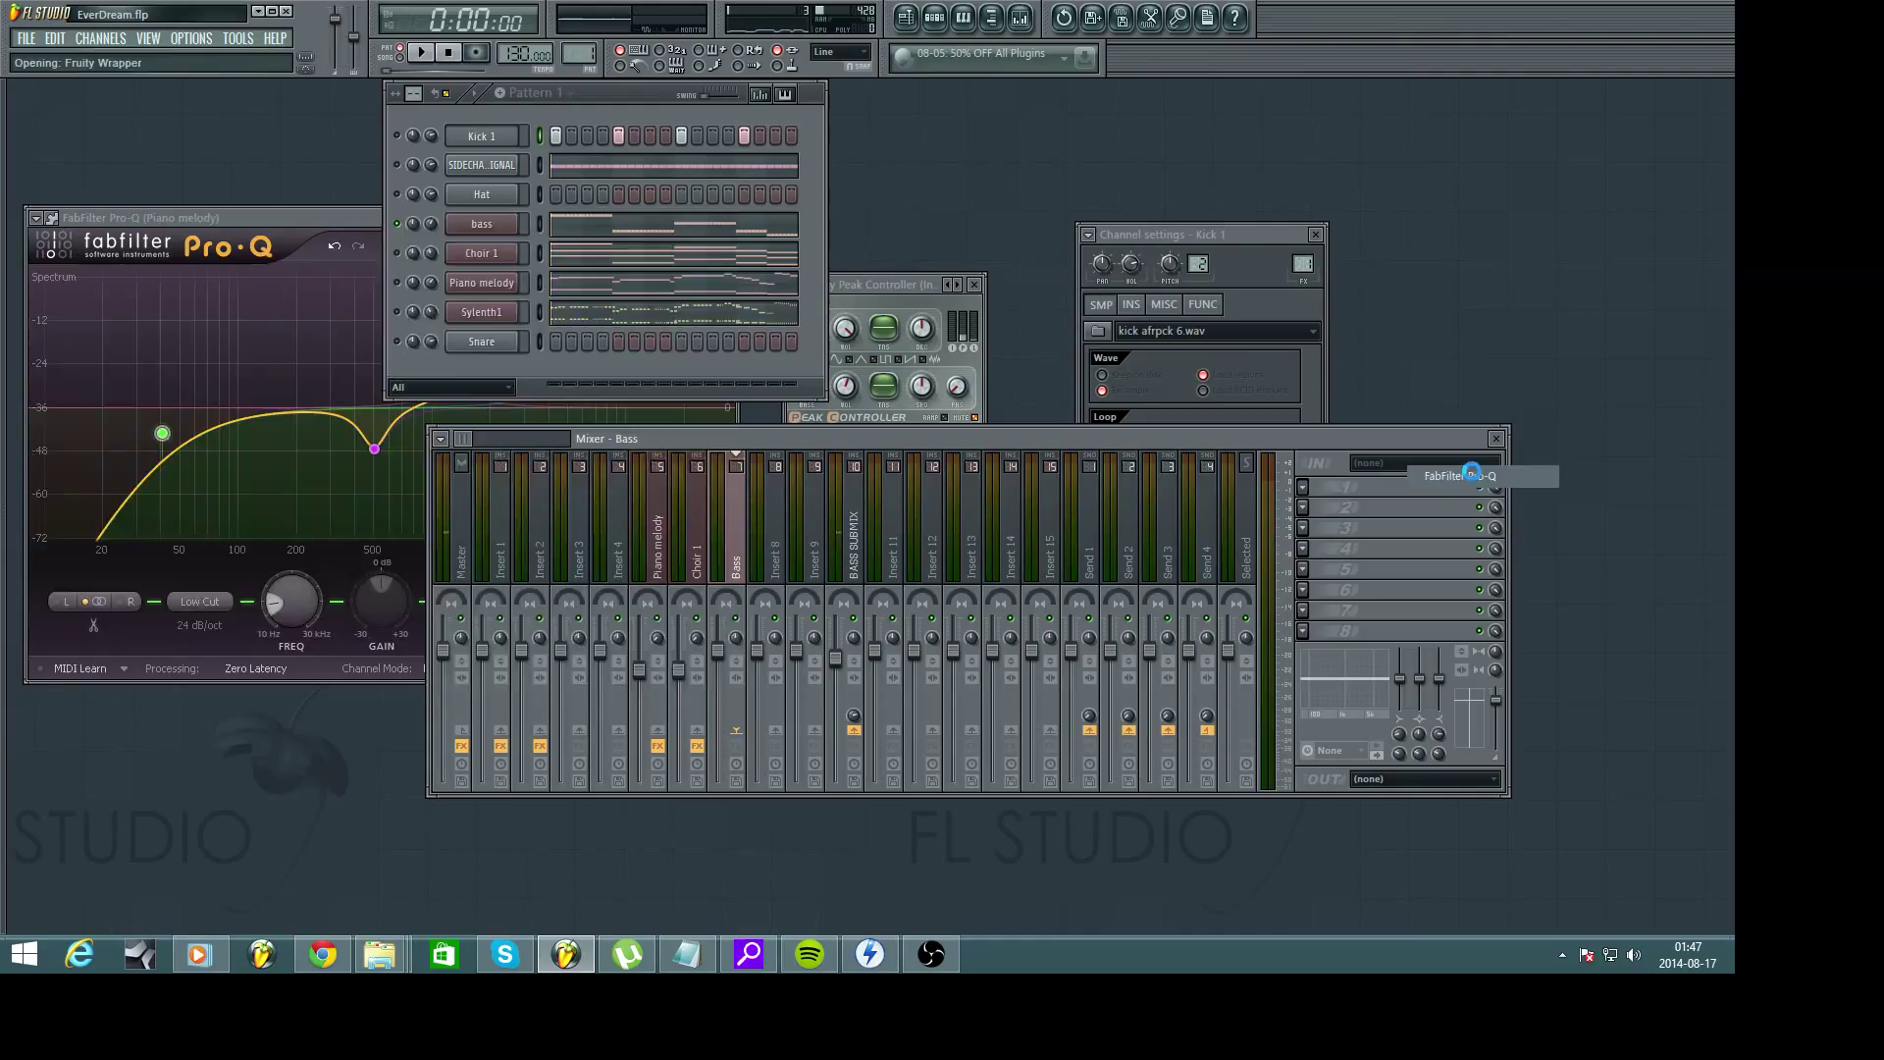
pyautogui.click(569, 667)
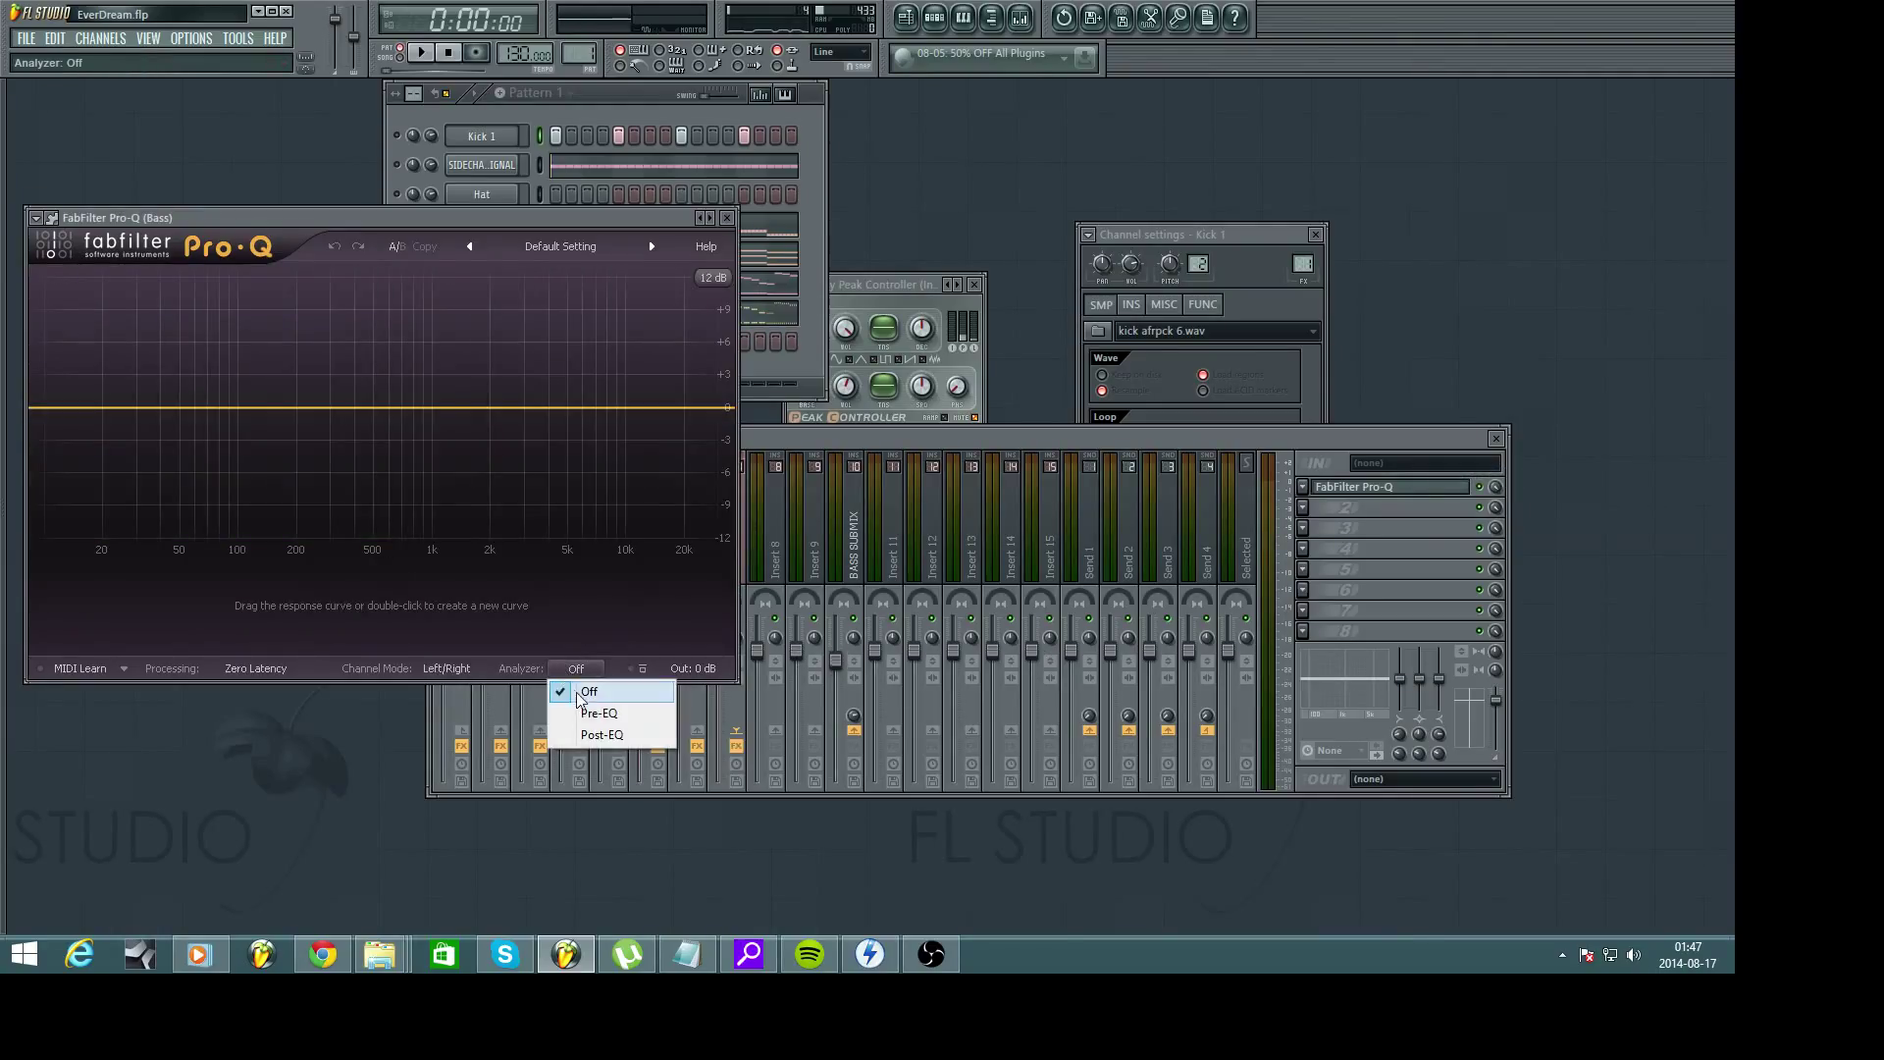
pyautogui.click(582, 714)
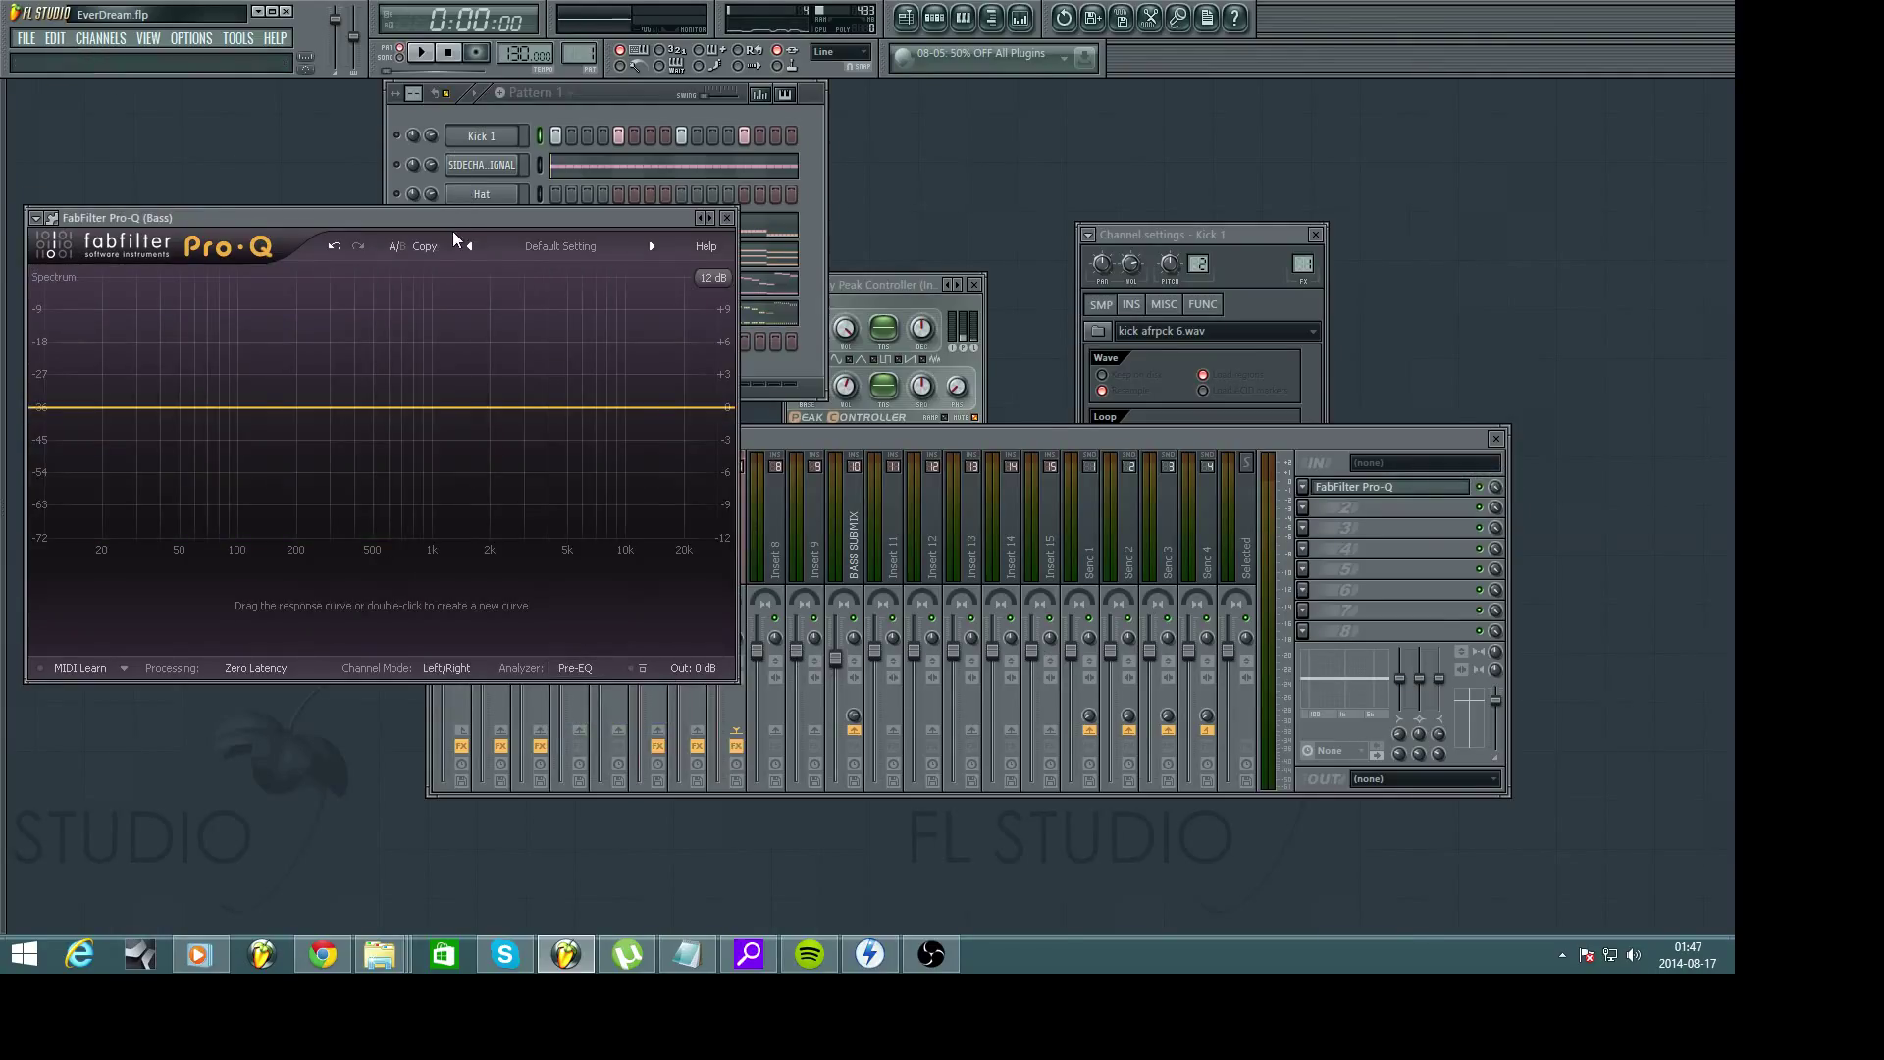
pyautogui.moveTo(456, 220); pyautogui.dragTo(807, 250)
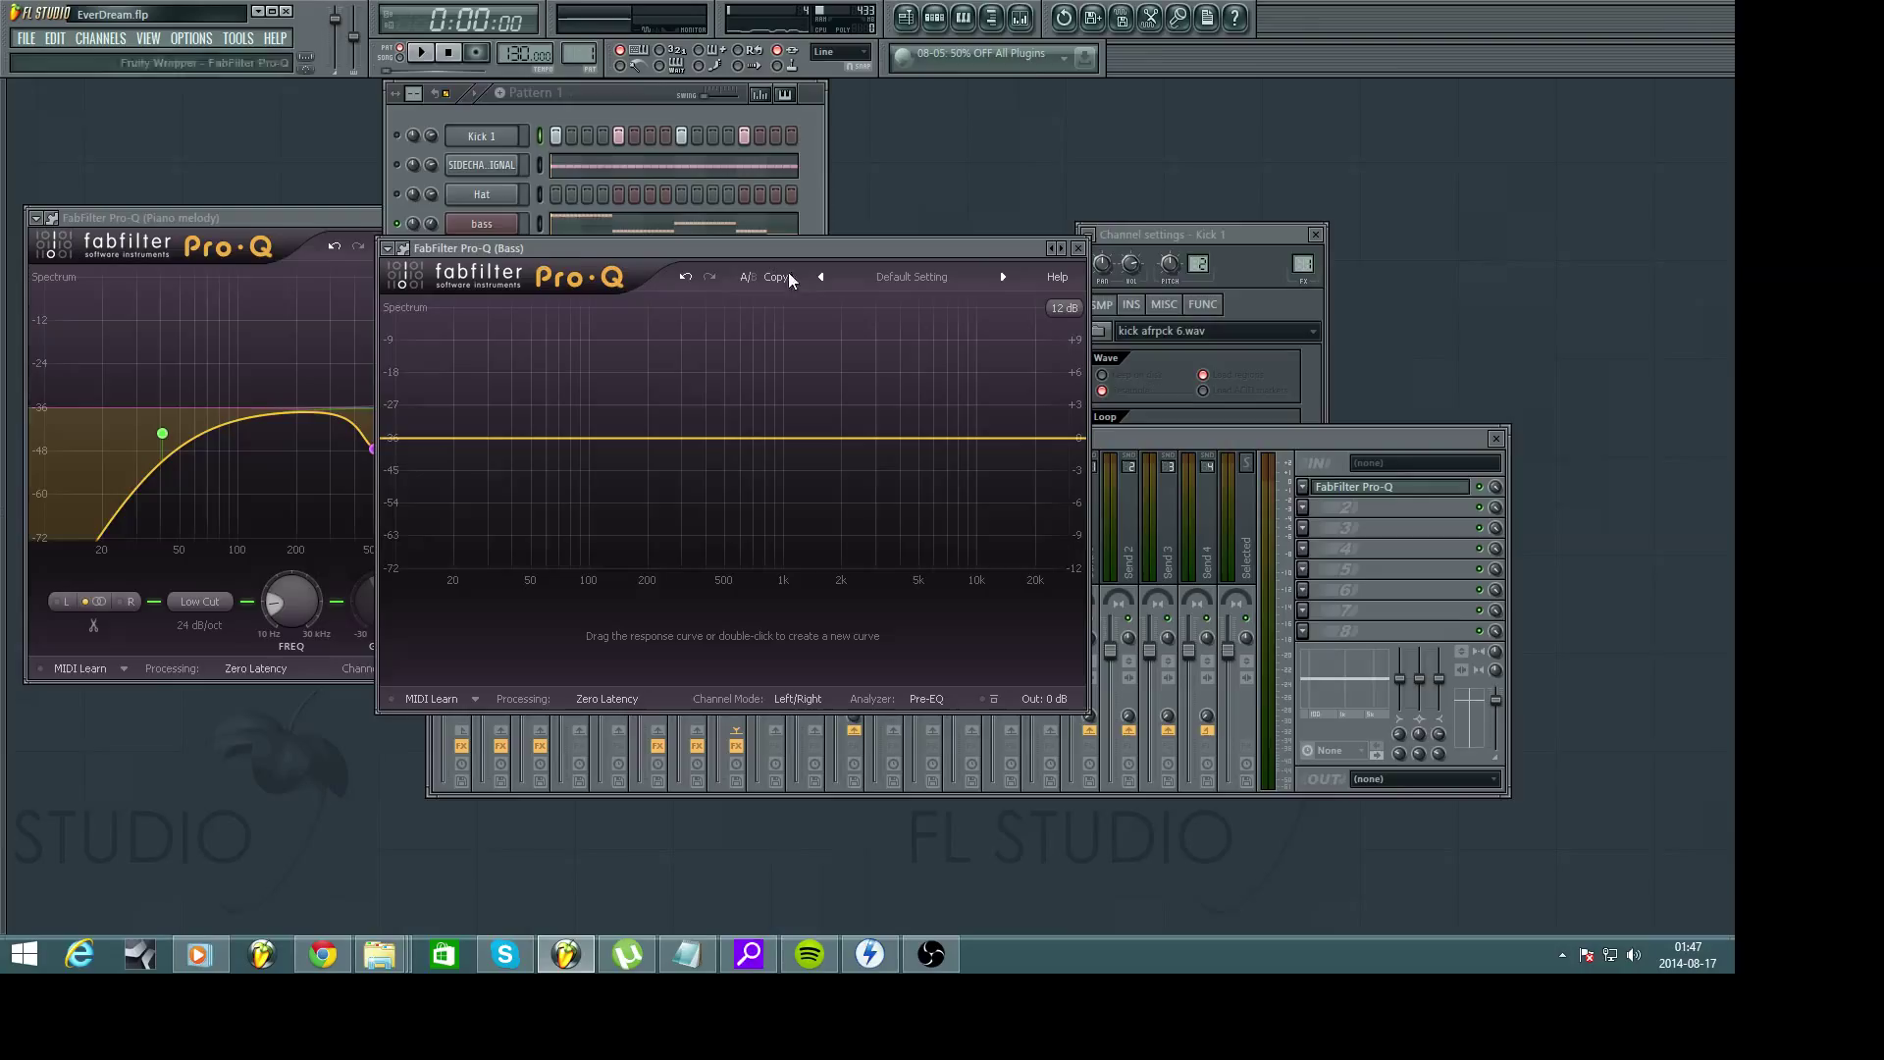
# Add a 48 dB/oct low cut to the bass Pro-Q at about 17 Hz
pyautogui.doubleClick(409, 440)
pyautogui.click(552, 655)
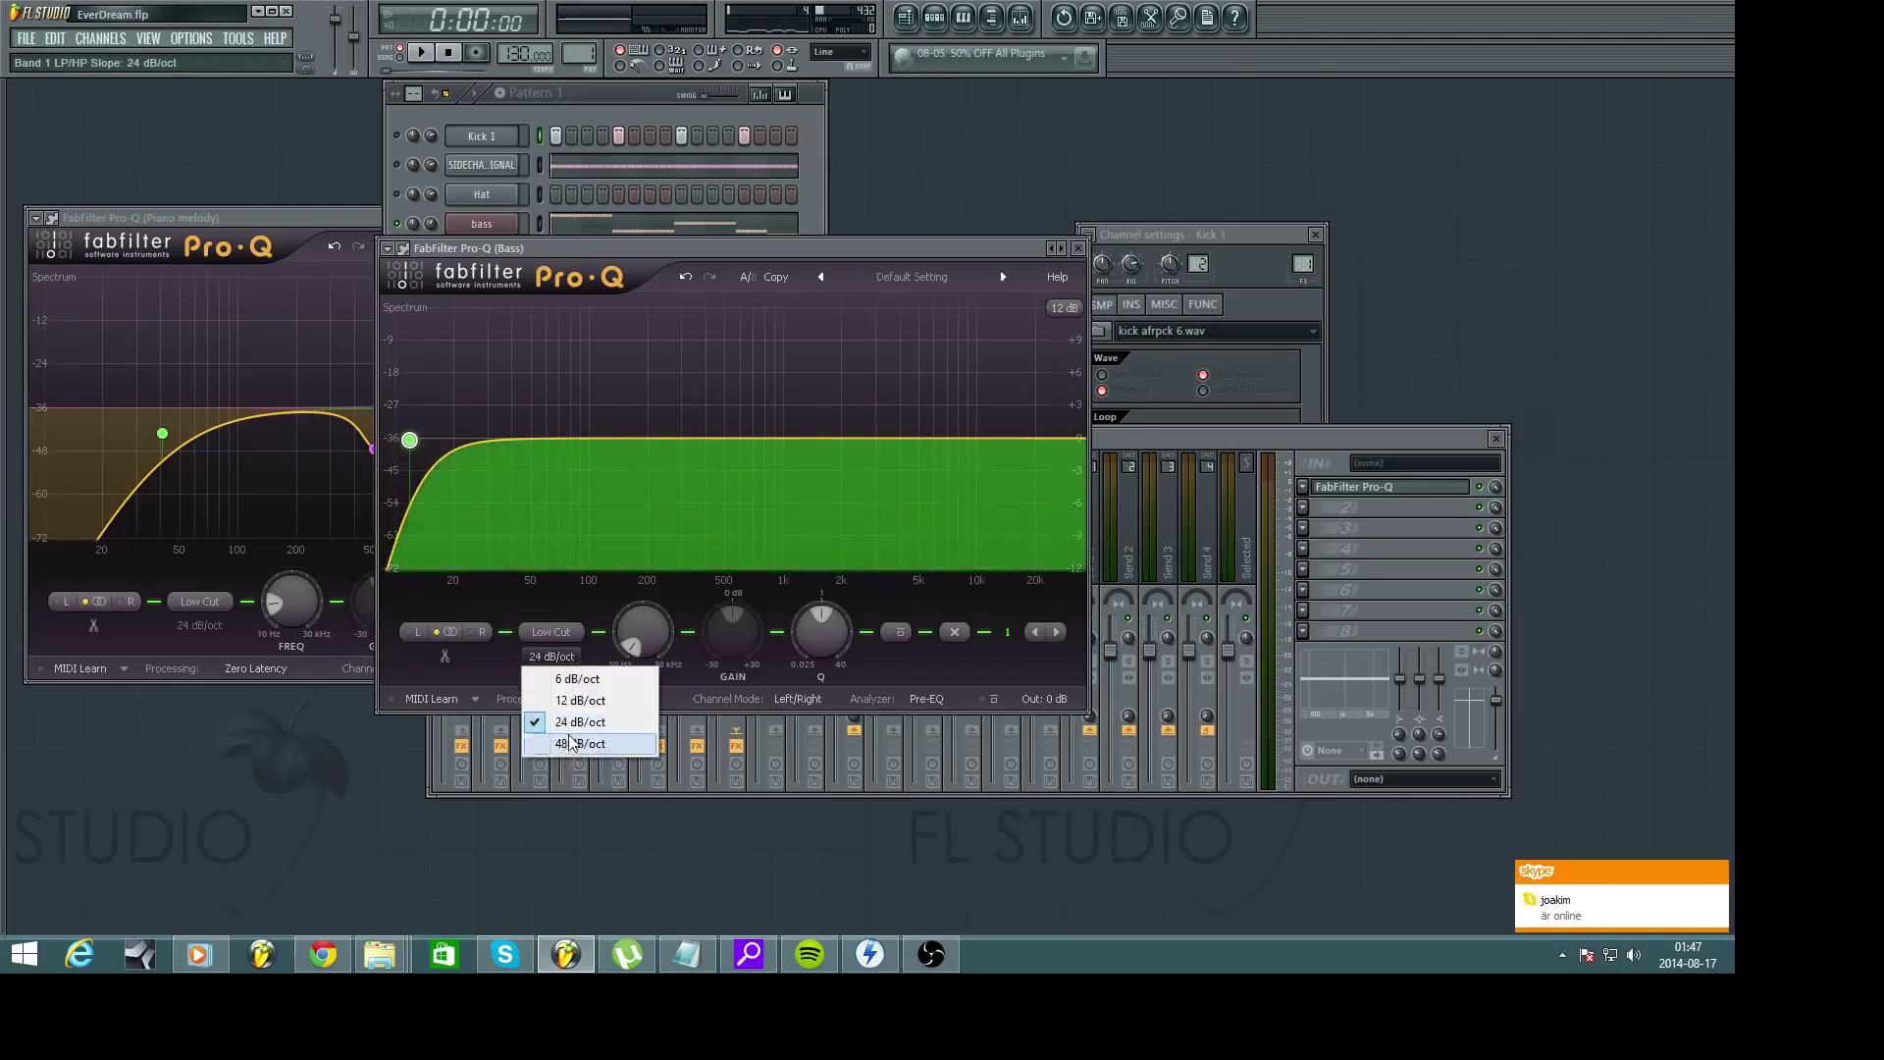
pyautogui.click(572, 742)
pyautogui.moveTo(409, 440); pyautogui.dragTo(459, 446)
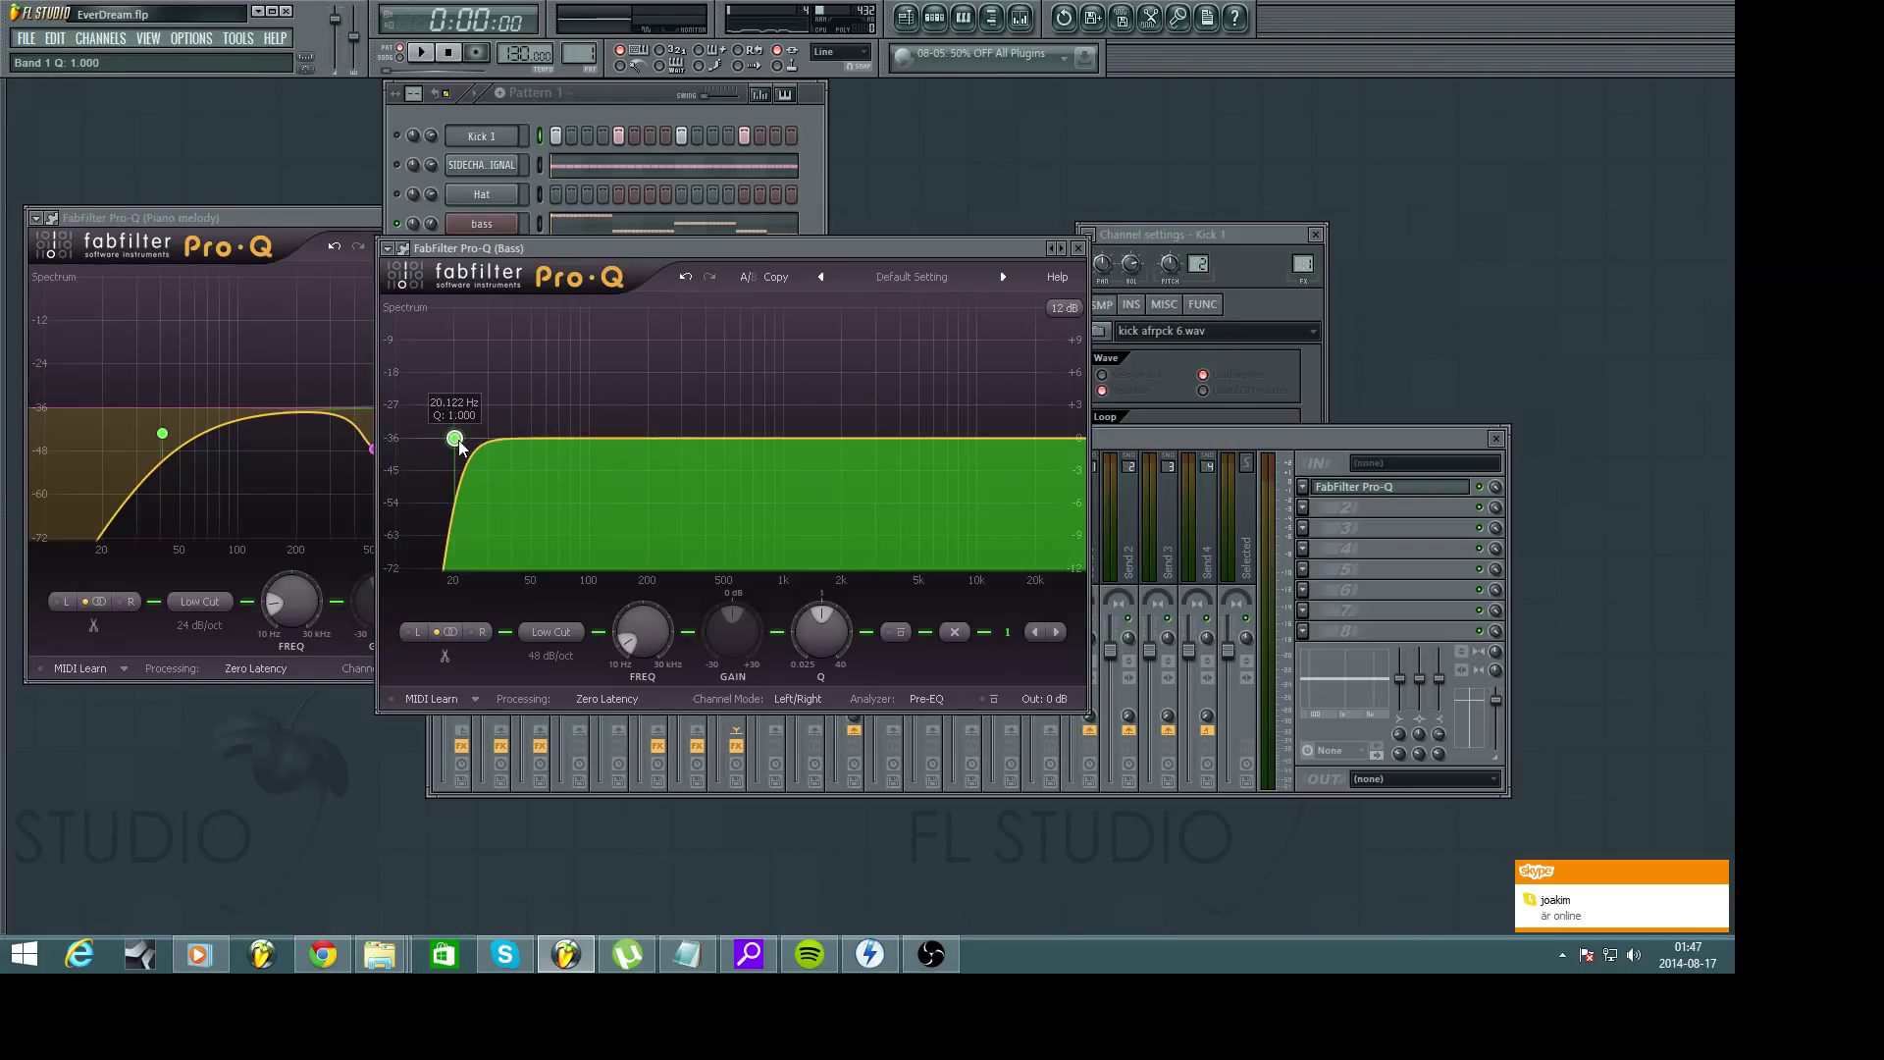
# Add a small bell boost near 37 Hz on the bass and audition it during playback
pyautogui.click(512, 446)
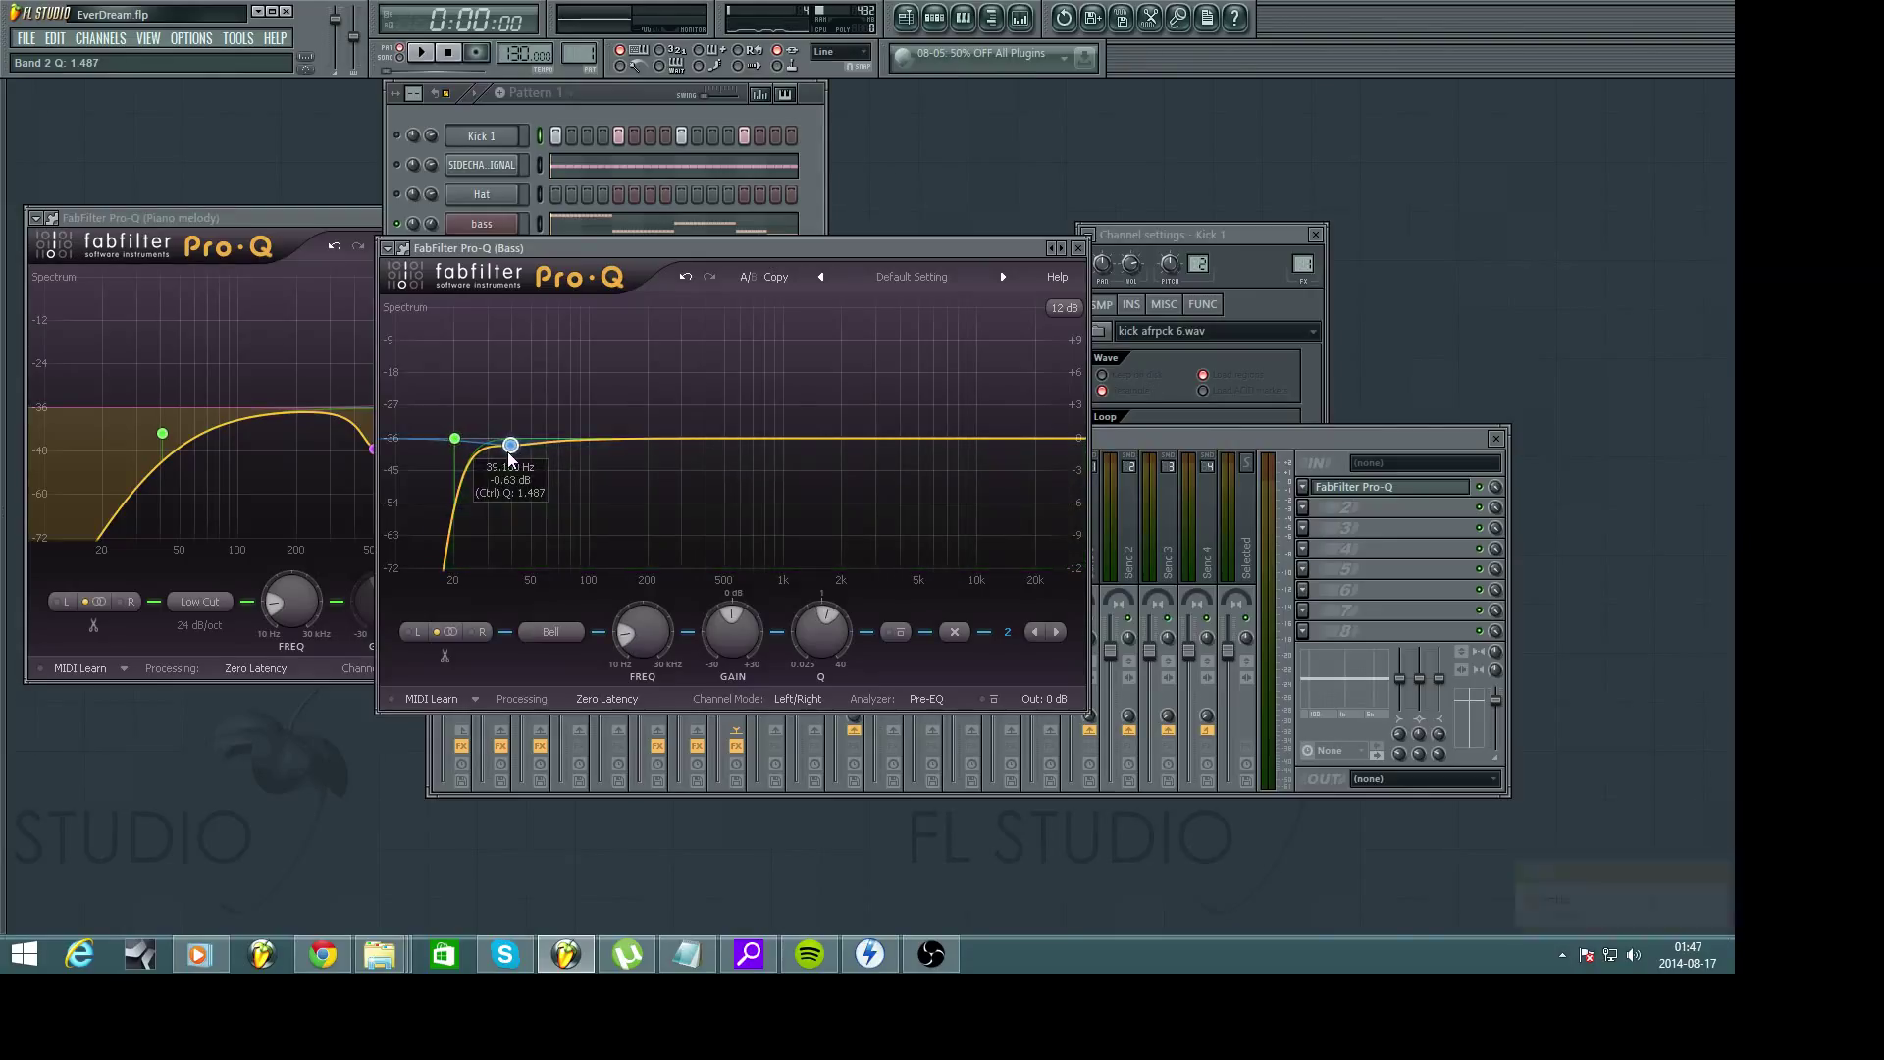
pyautogui.moveTo(503, 456); pyautogui.dragTo(508, 429)
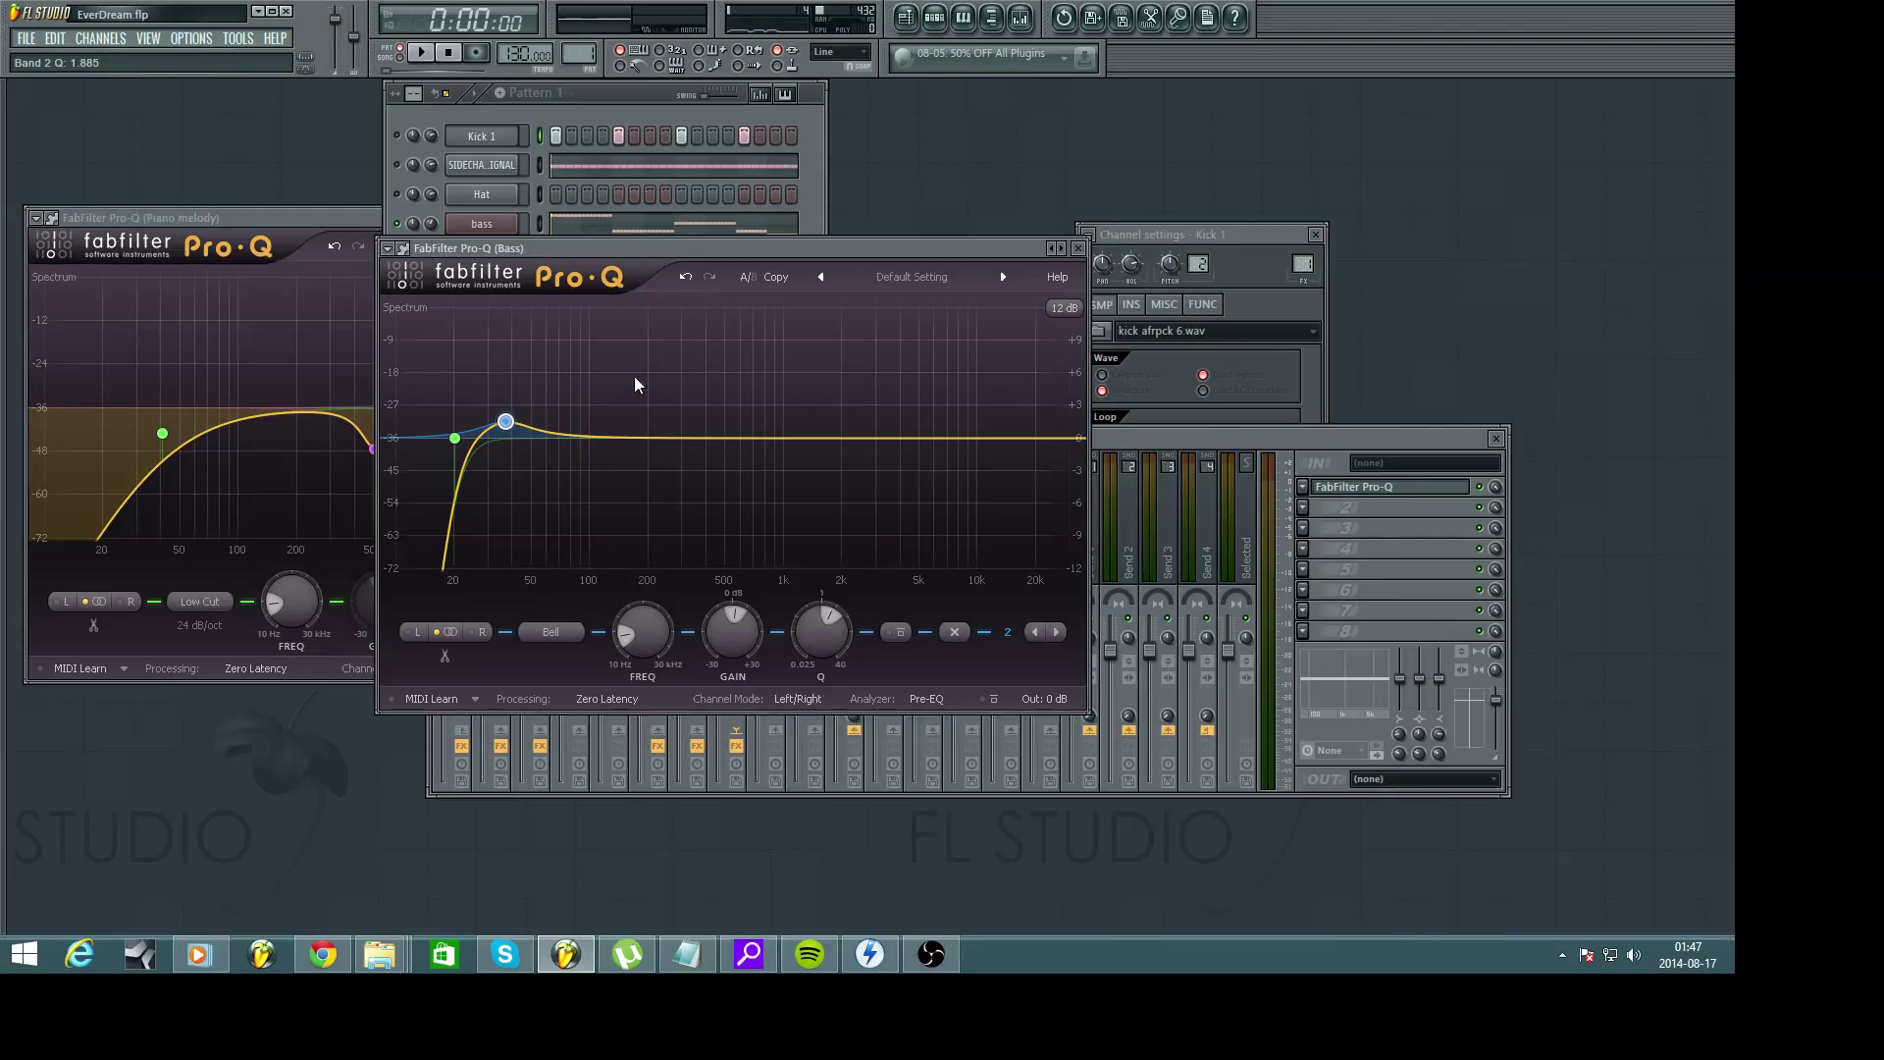
pyautogui.press('F6')
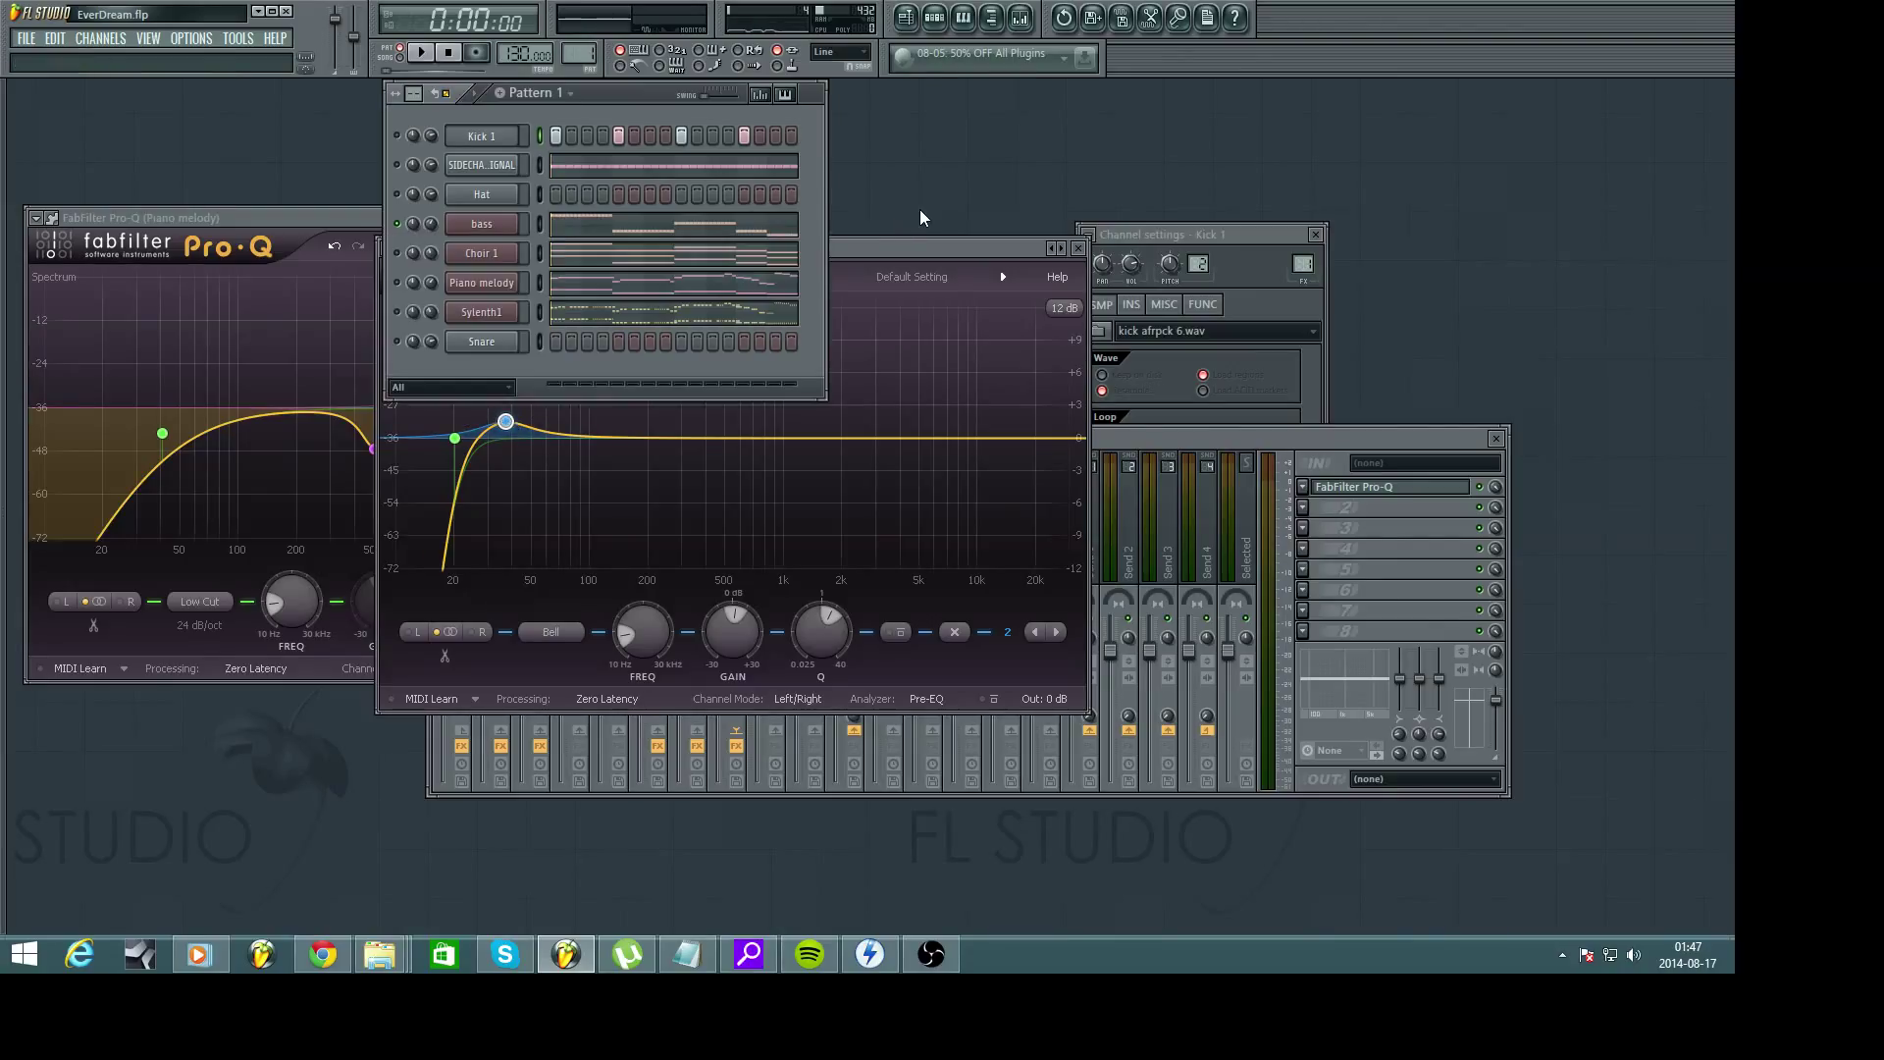
pyautogui.press('space')
pyautogui.click(516, 426)
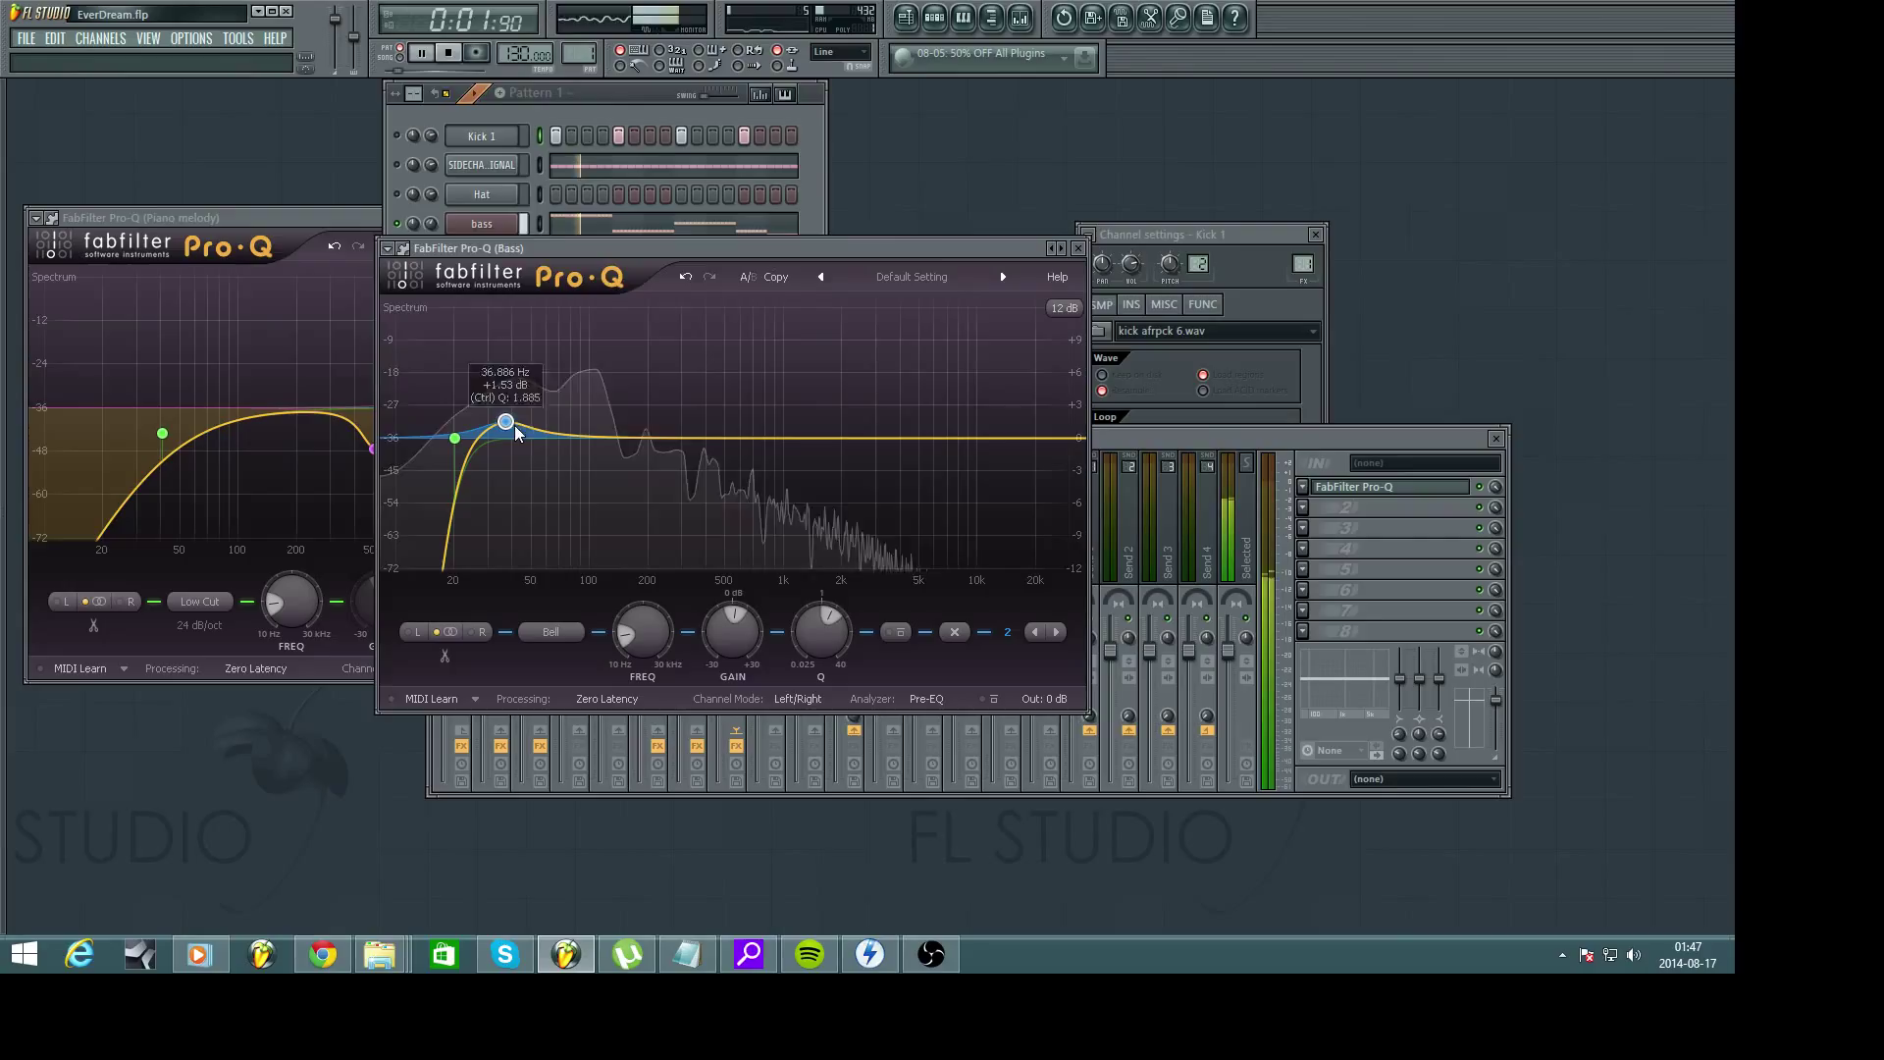
pyautogui.press('F6')
pyautogui.moveTo(868, 247); pyautogui.dragTo(963, 299)
pyautogui.press('space')
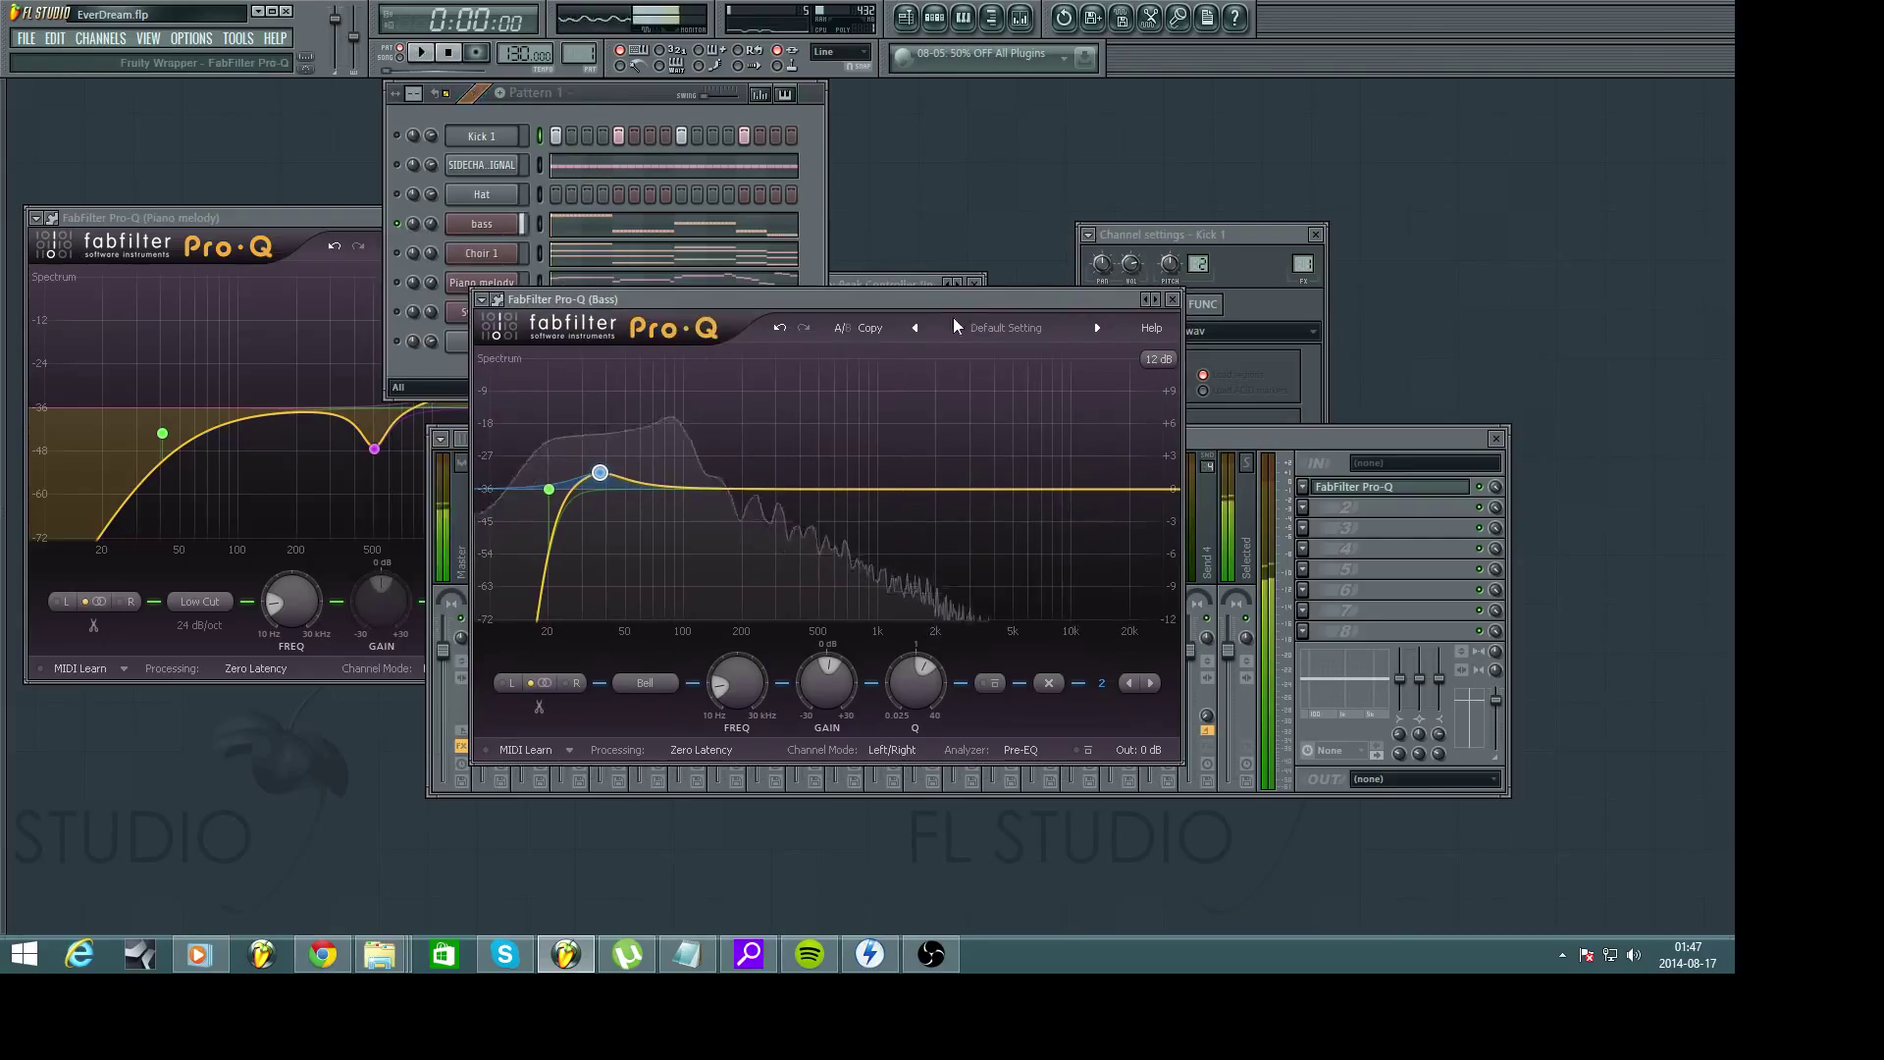
# Add a narrow bell cut around 58 Hz on the bass and play to hear it
pyautogui.doubleClick(675, 485)
pyautogui.moveTo(676, 489); pyautogui.dragTo(642, 512)
pyautogui.scroll(3, 639, 499)
pyautogui.scroll(2, 643, 512)
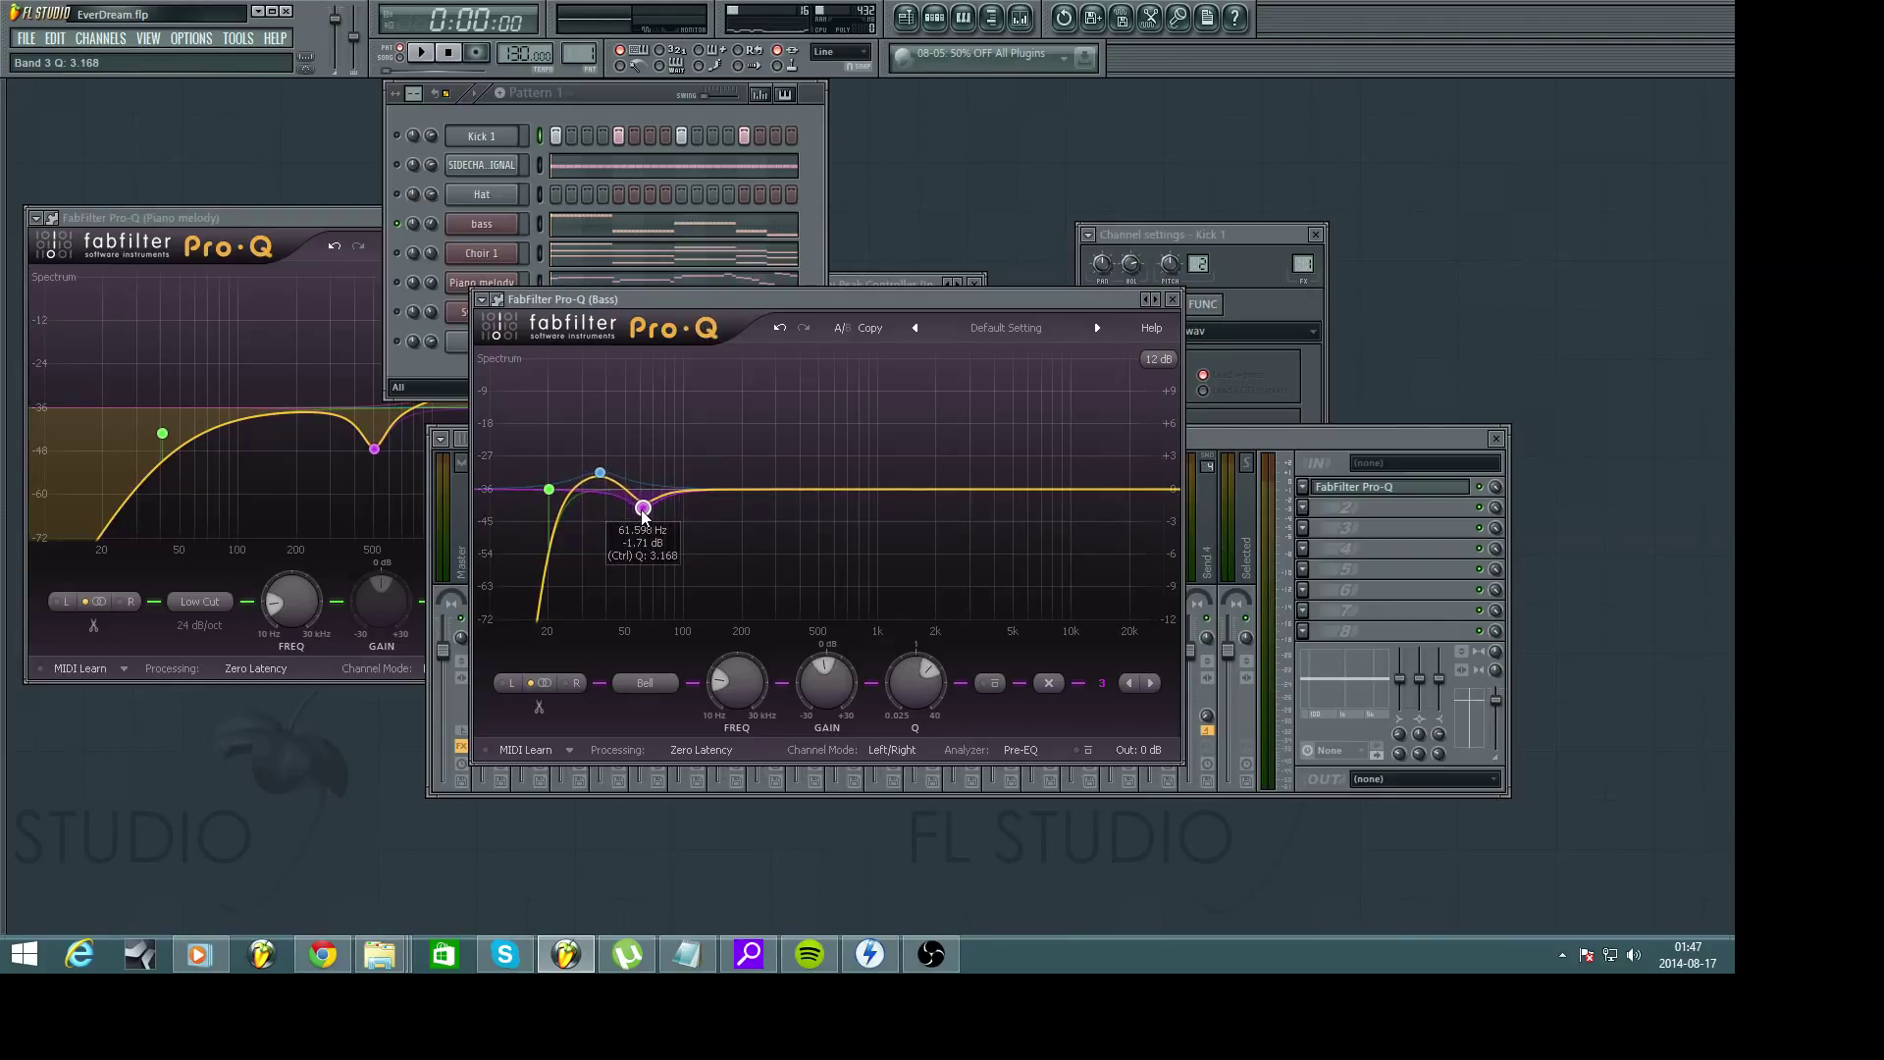
pyautogui.click(815, 239)
pyautogui.press('space')
pyautogui.press('space')
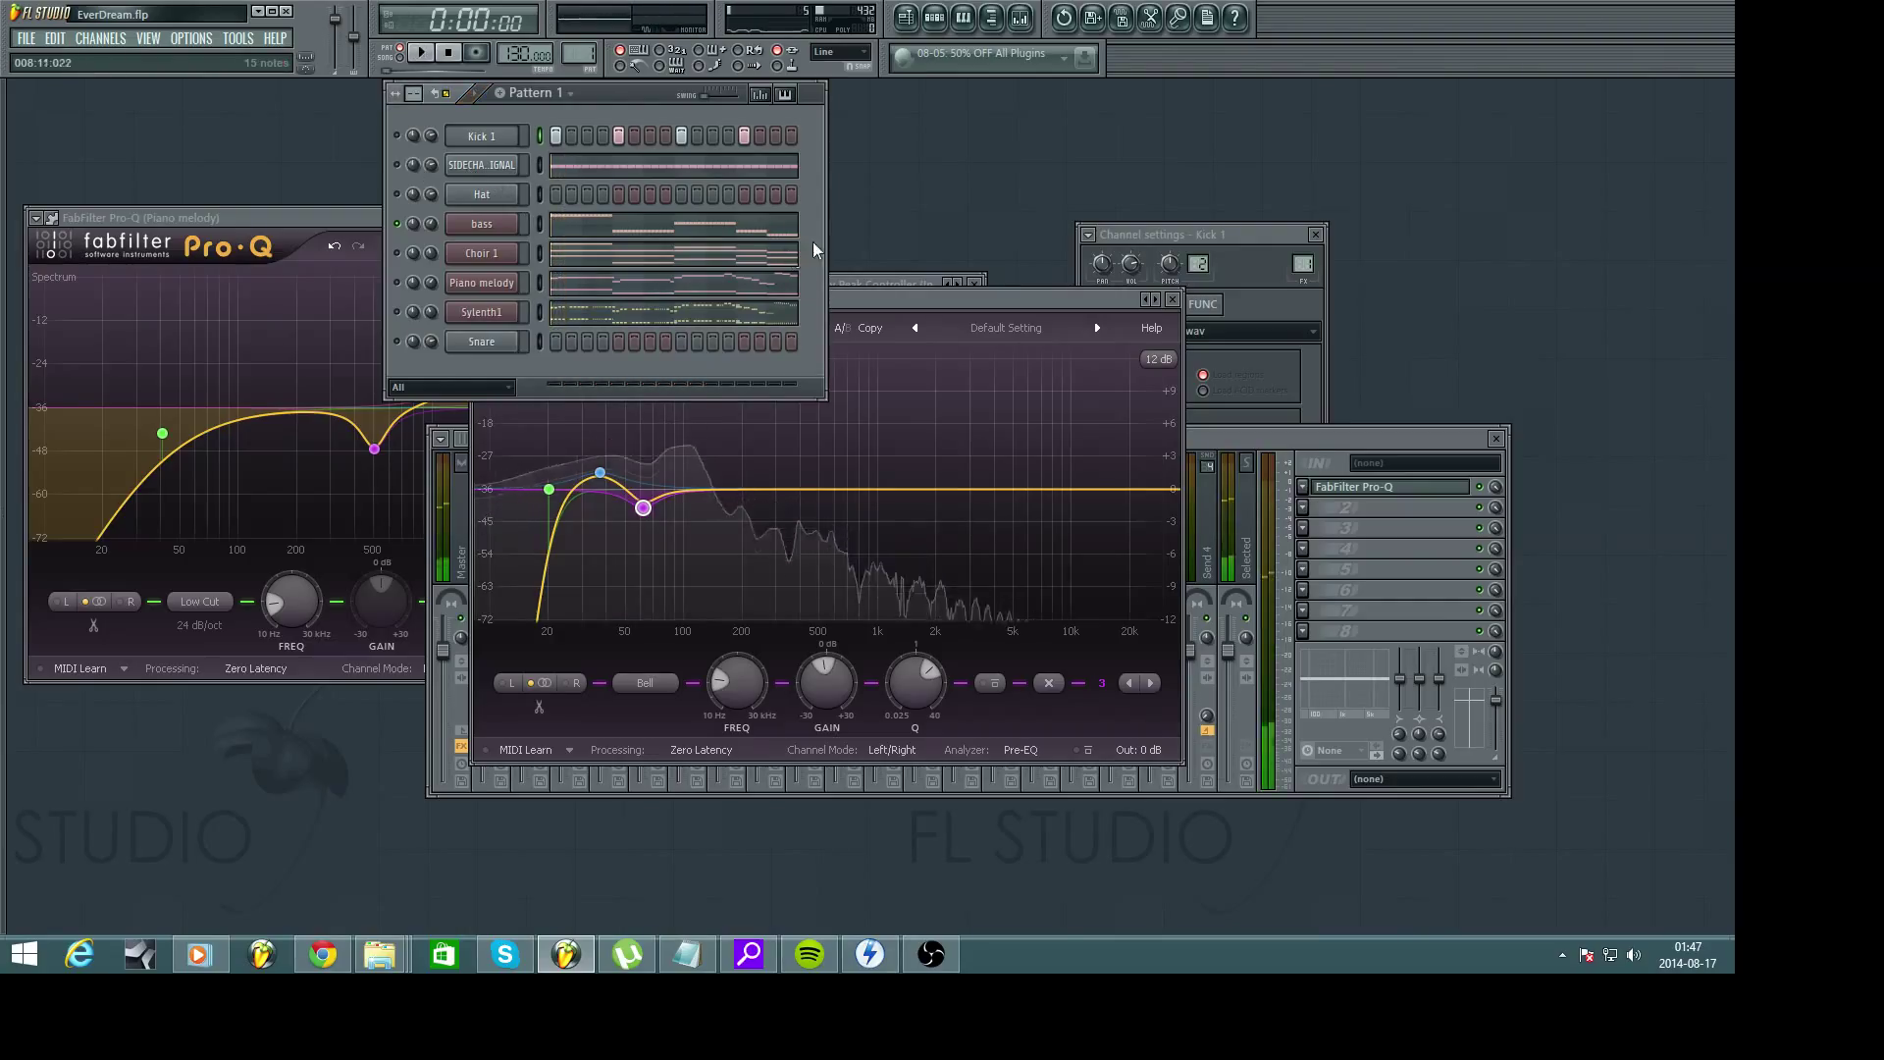
# Close the Pro-Q (Bass) window, glance at the OBS recorder, then return to the FL Studio project
pyautogui.click(1173, 299)
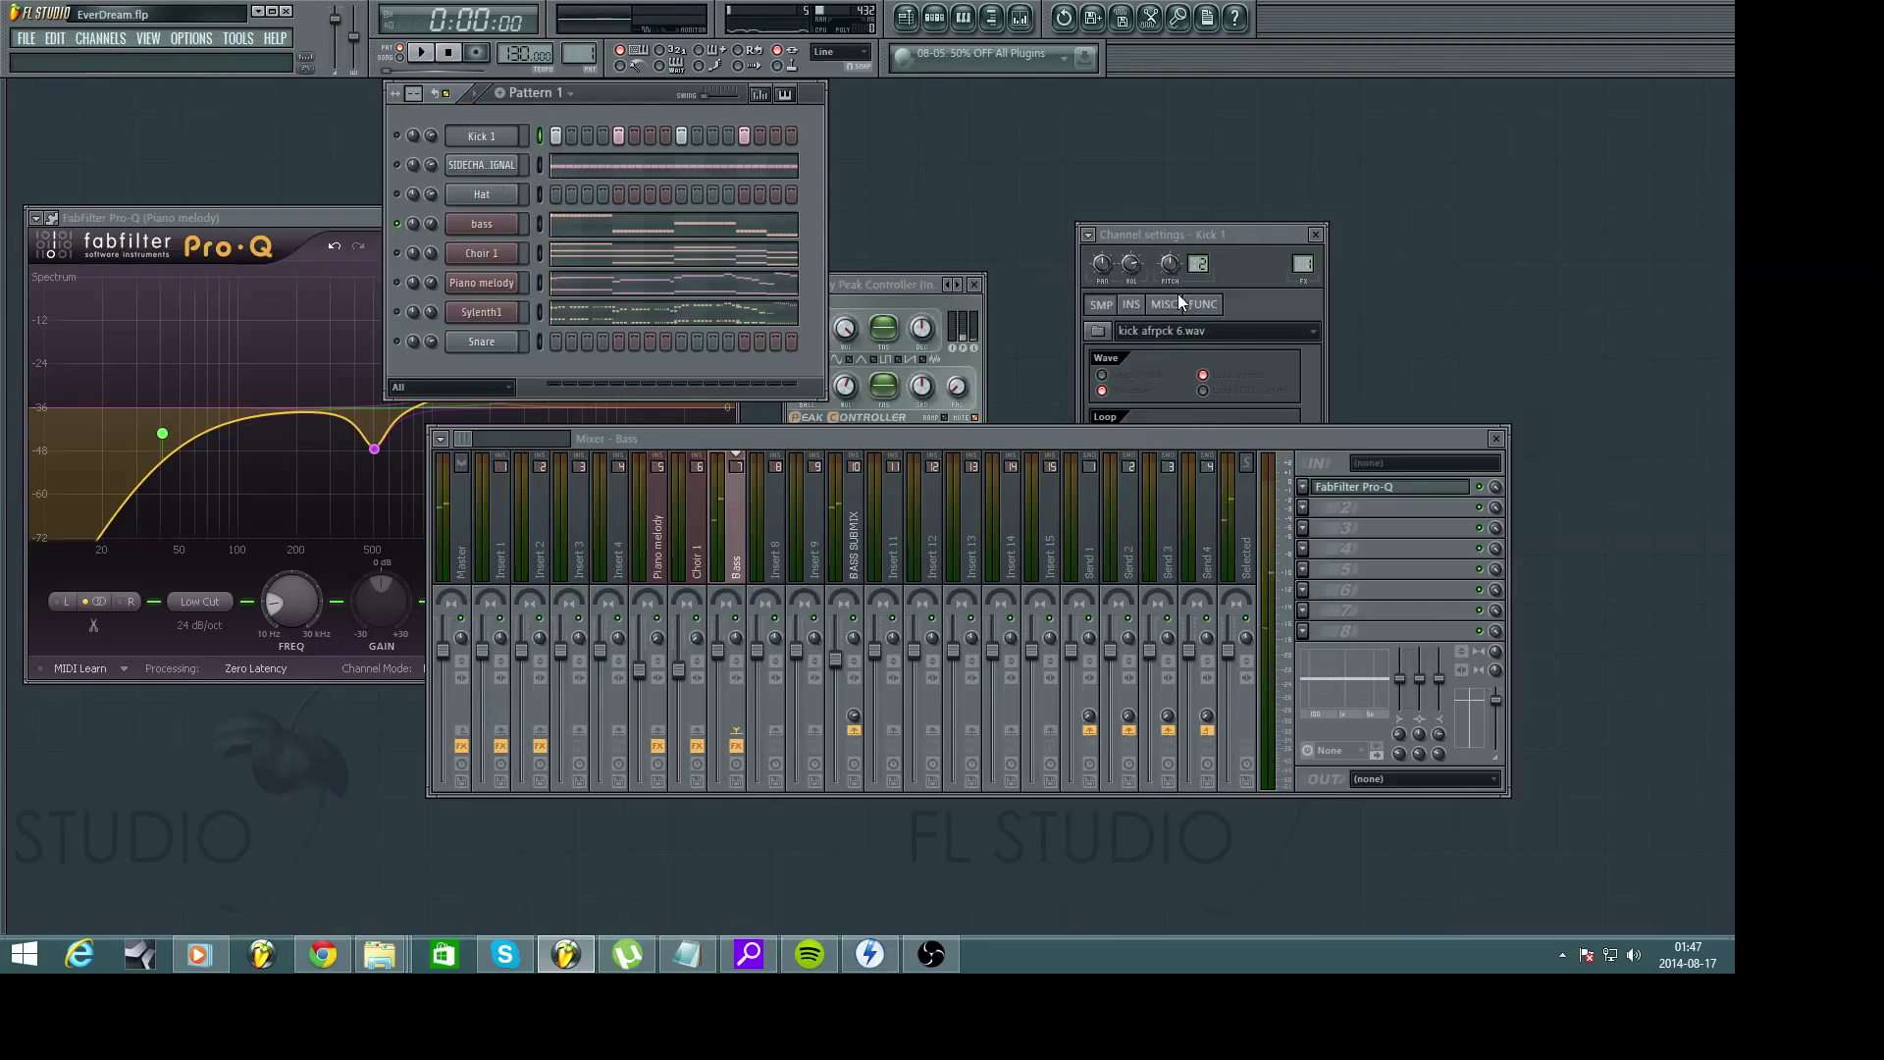
pyautogui.rightClick(402, 141)
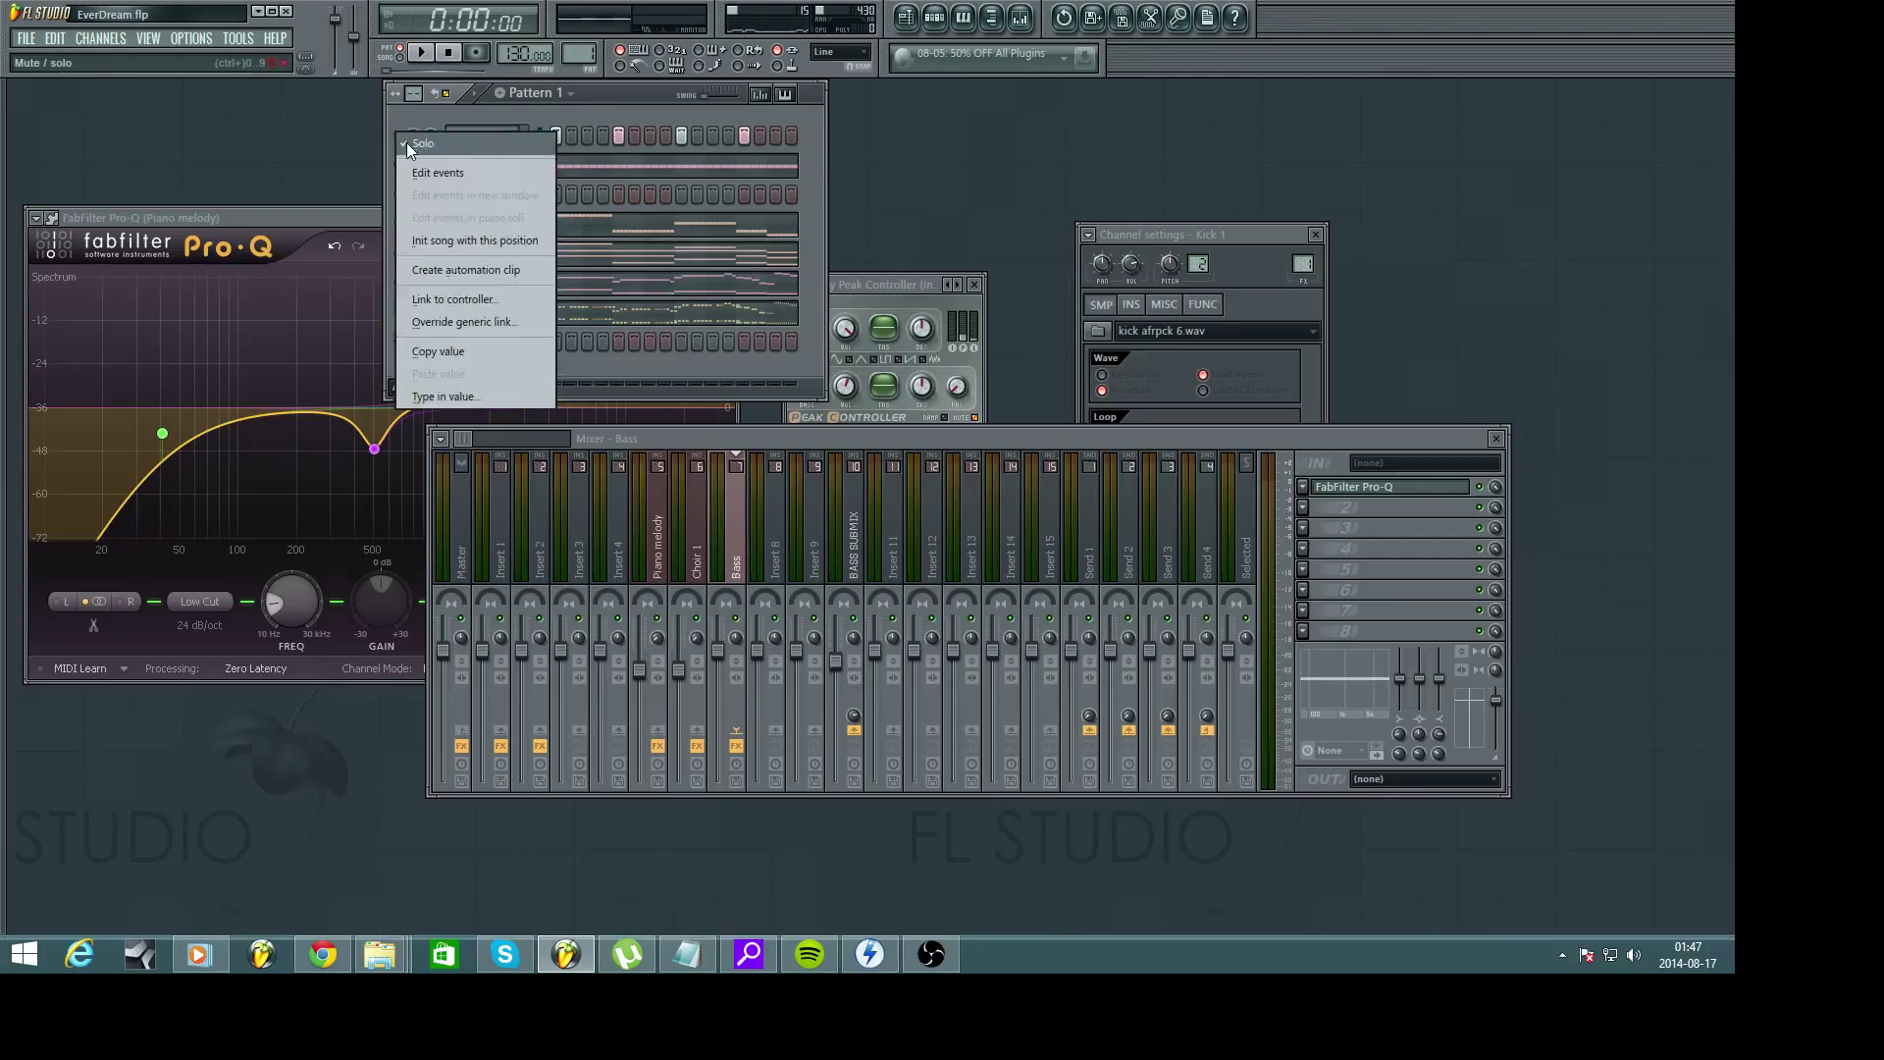
pyautogui.click(932, 975)
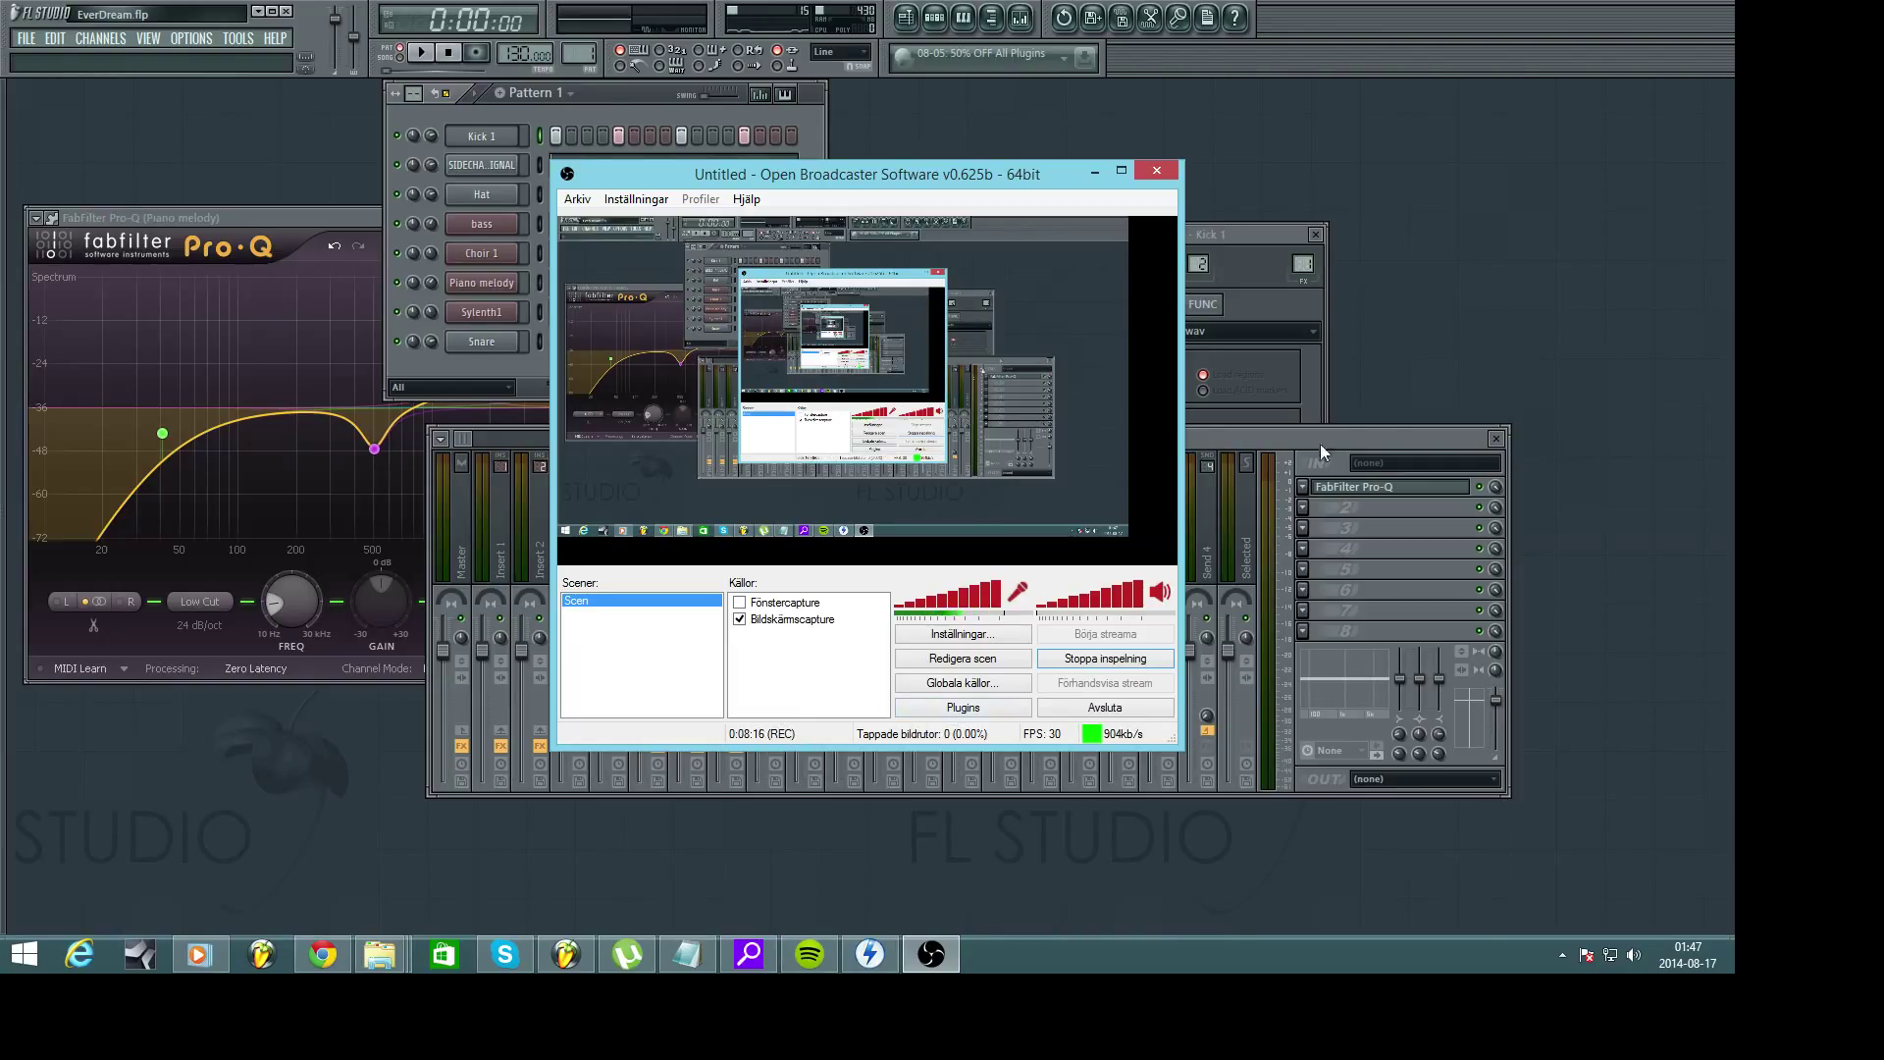
pyautogui.hotkey('alt', 'Tab')
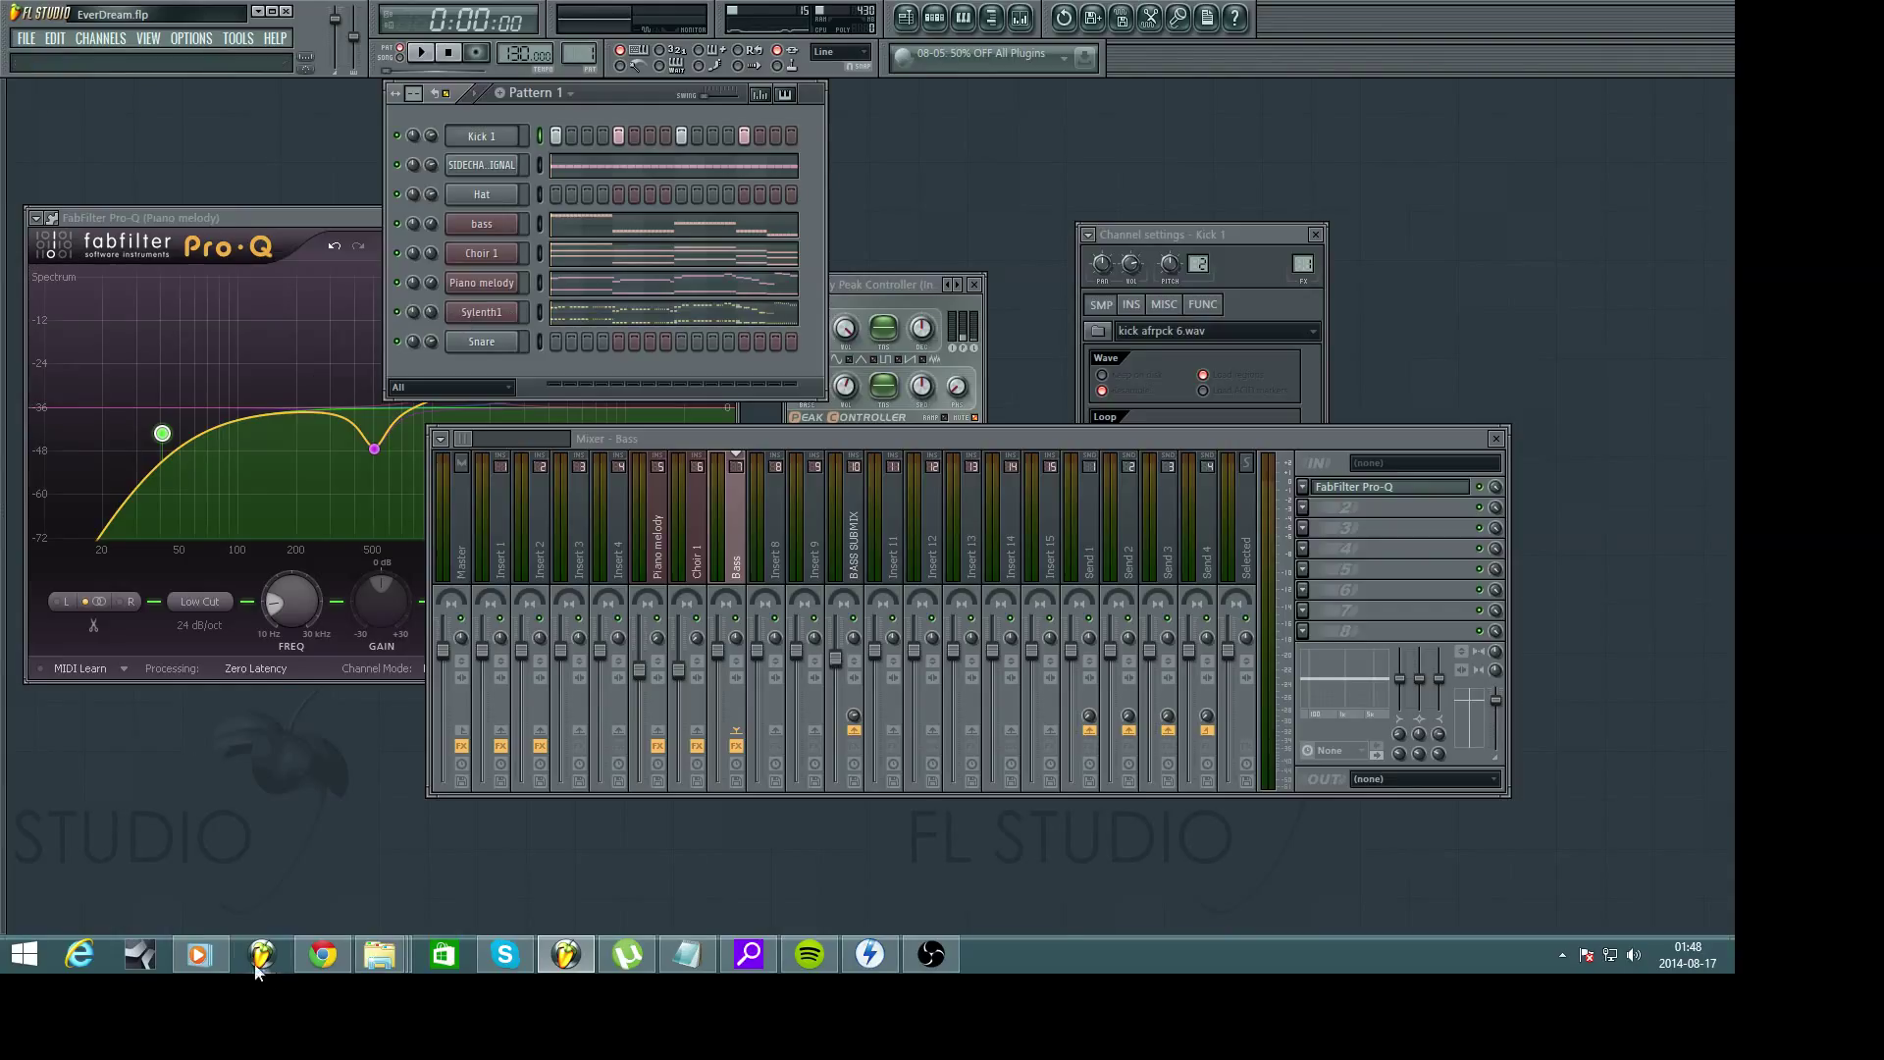
pyautogui.moveTo(342, 957)
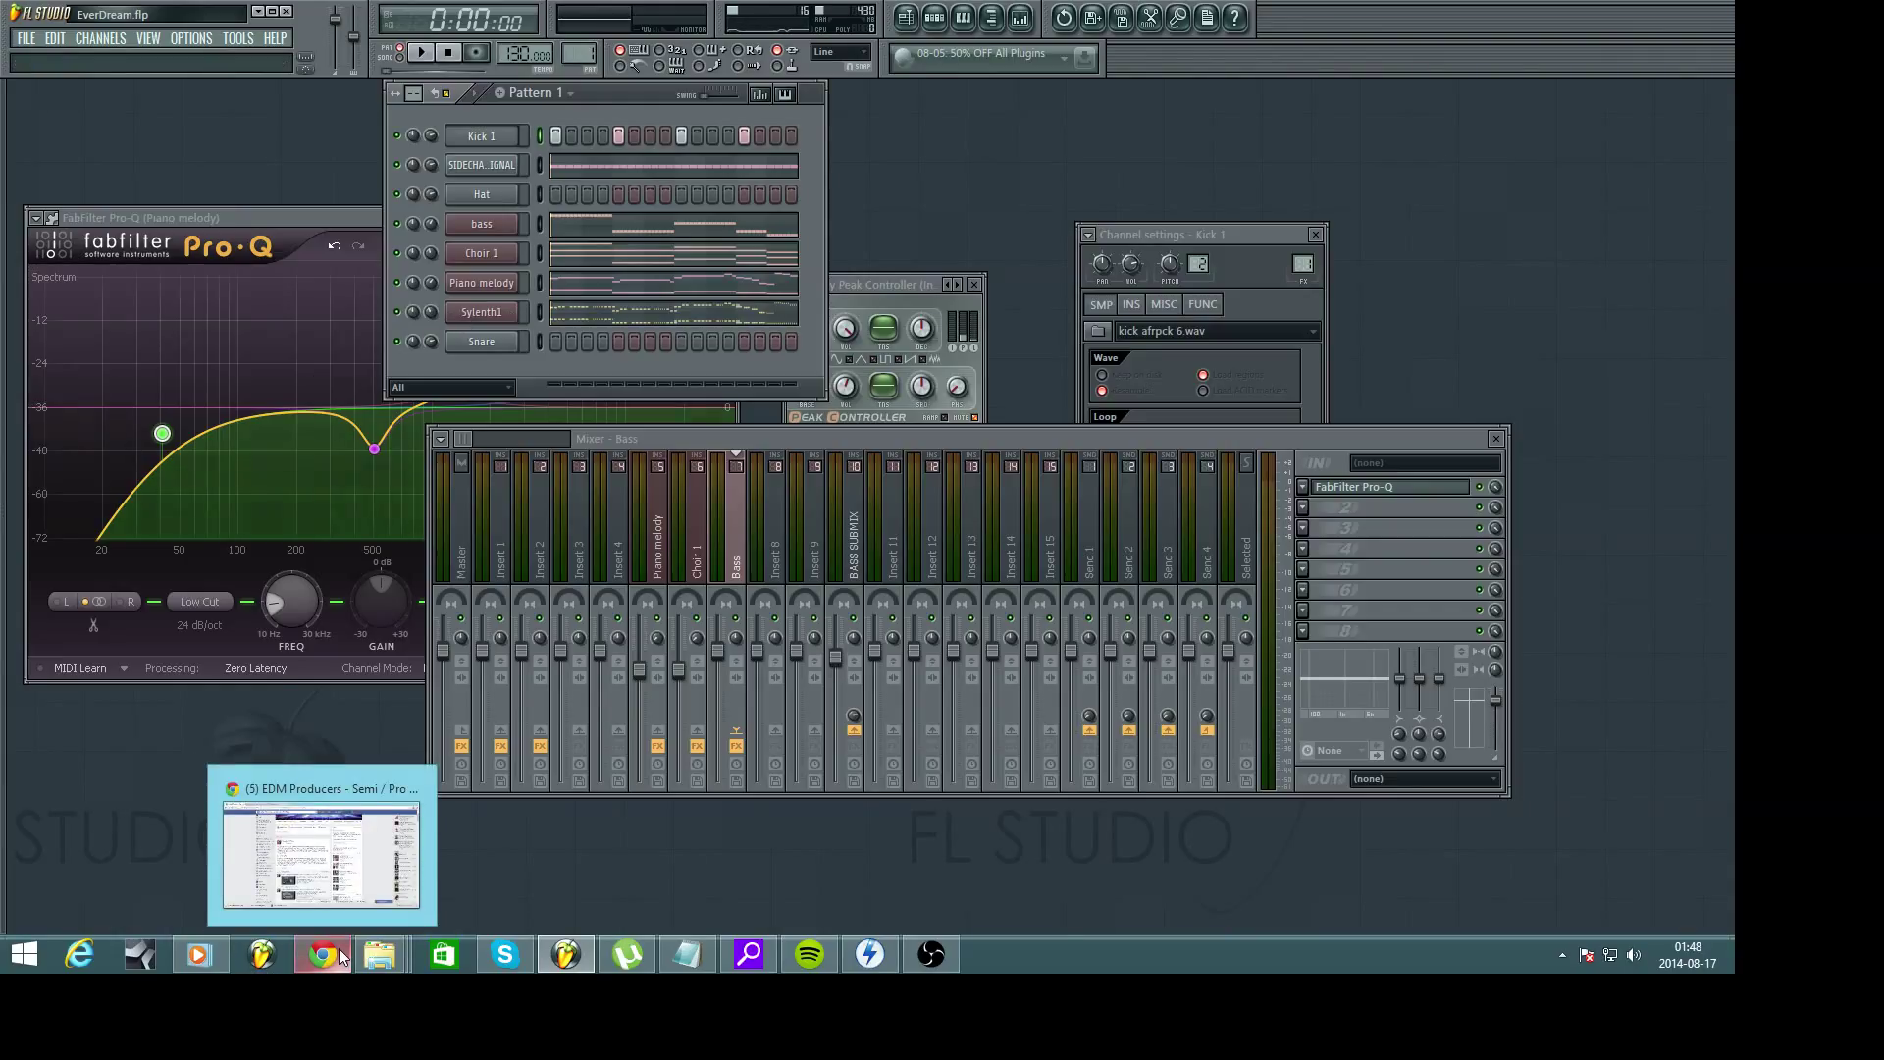
# Switch to the EDM Producers group in Chrome, open the 'Write something...' composer, and scroll the page
pyautogui.click(338, 948)
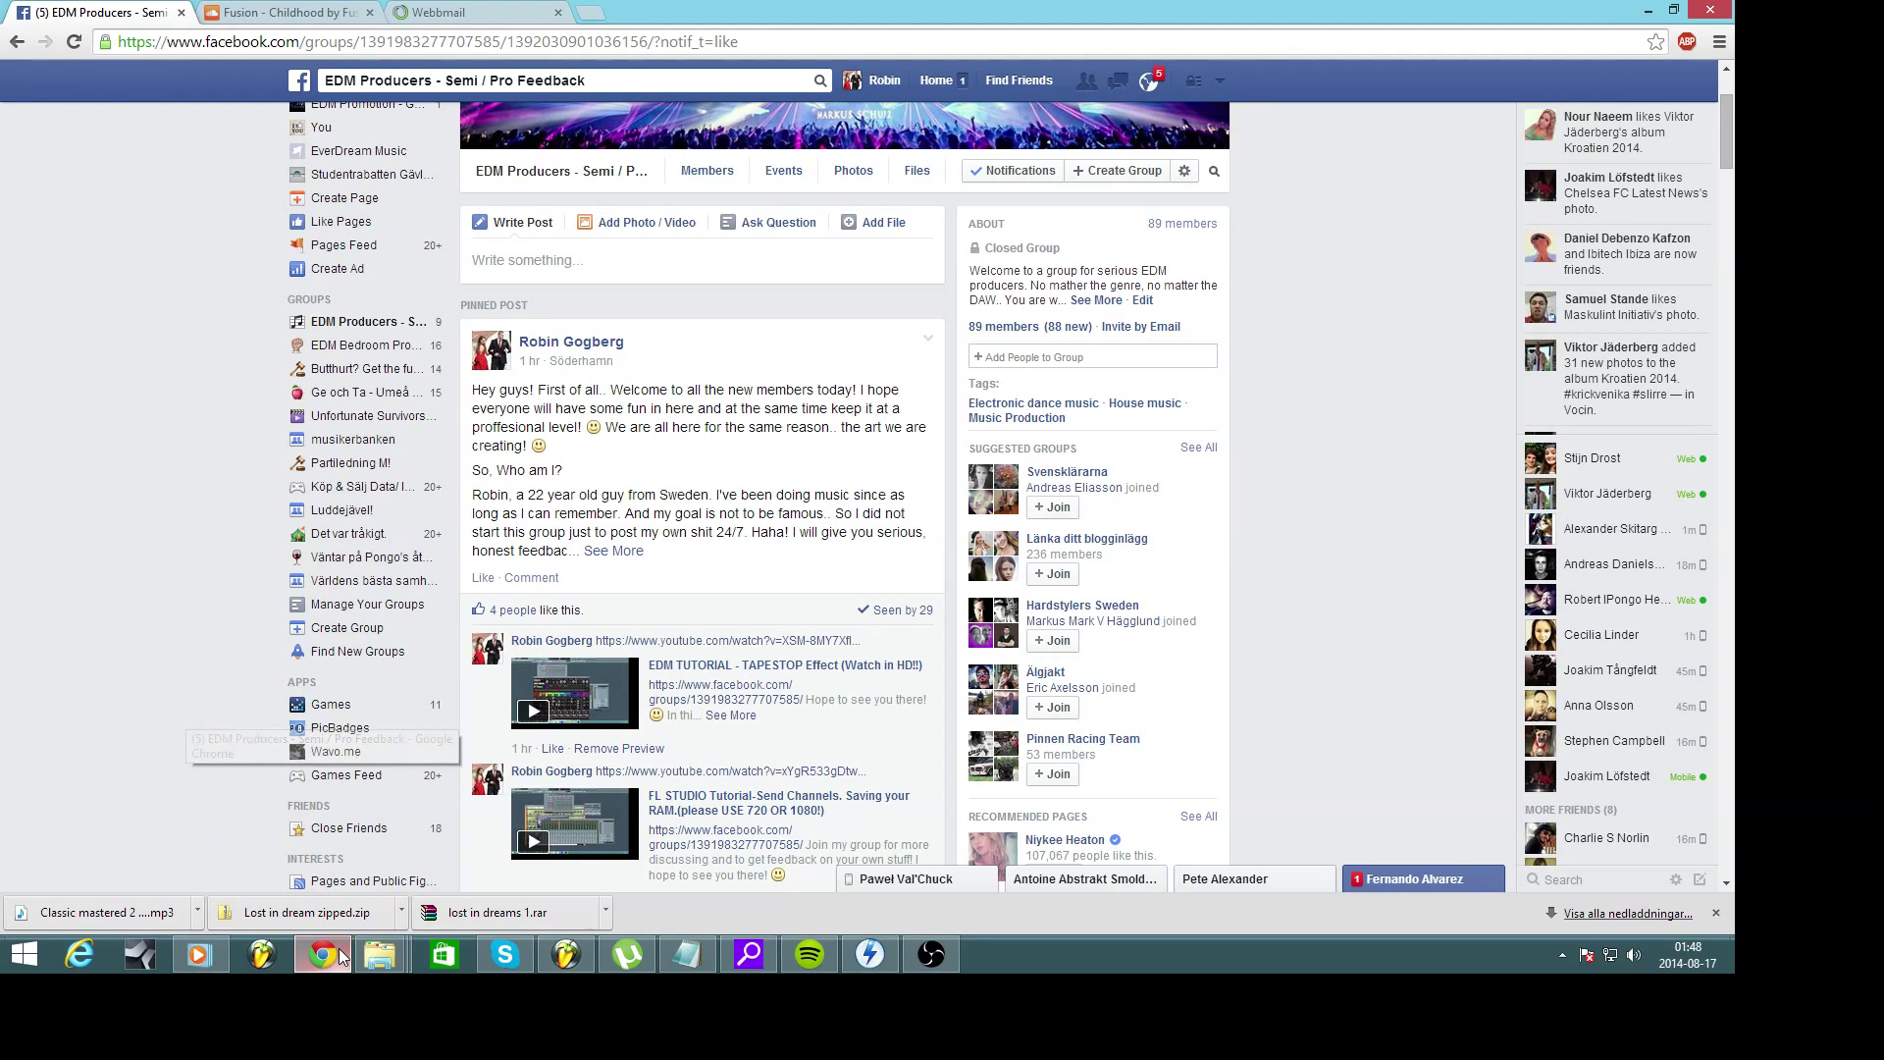
pyautogui.scroll(2, 666, 505)
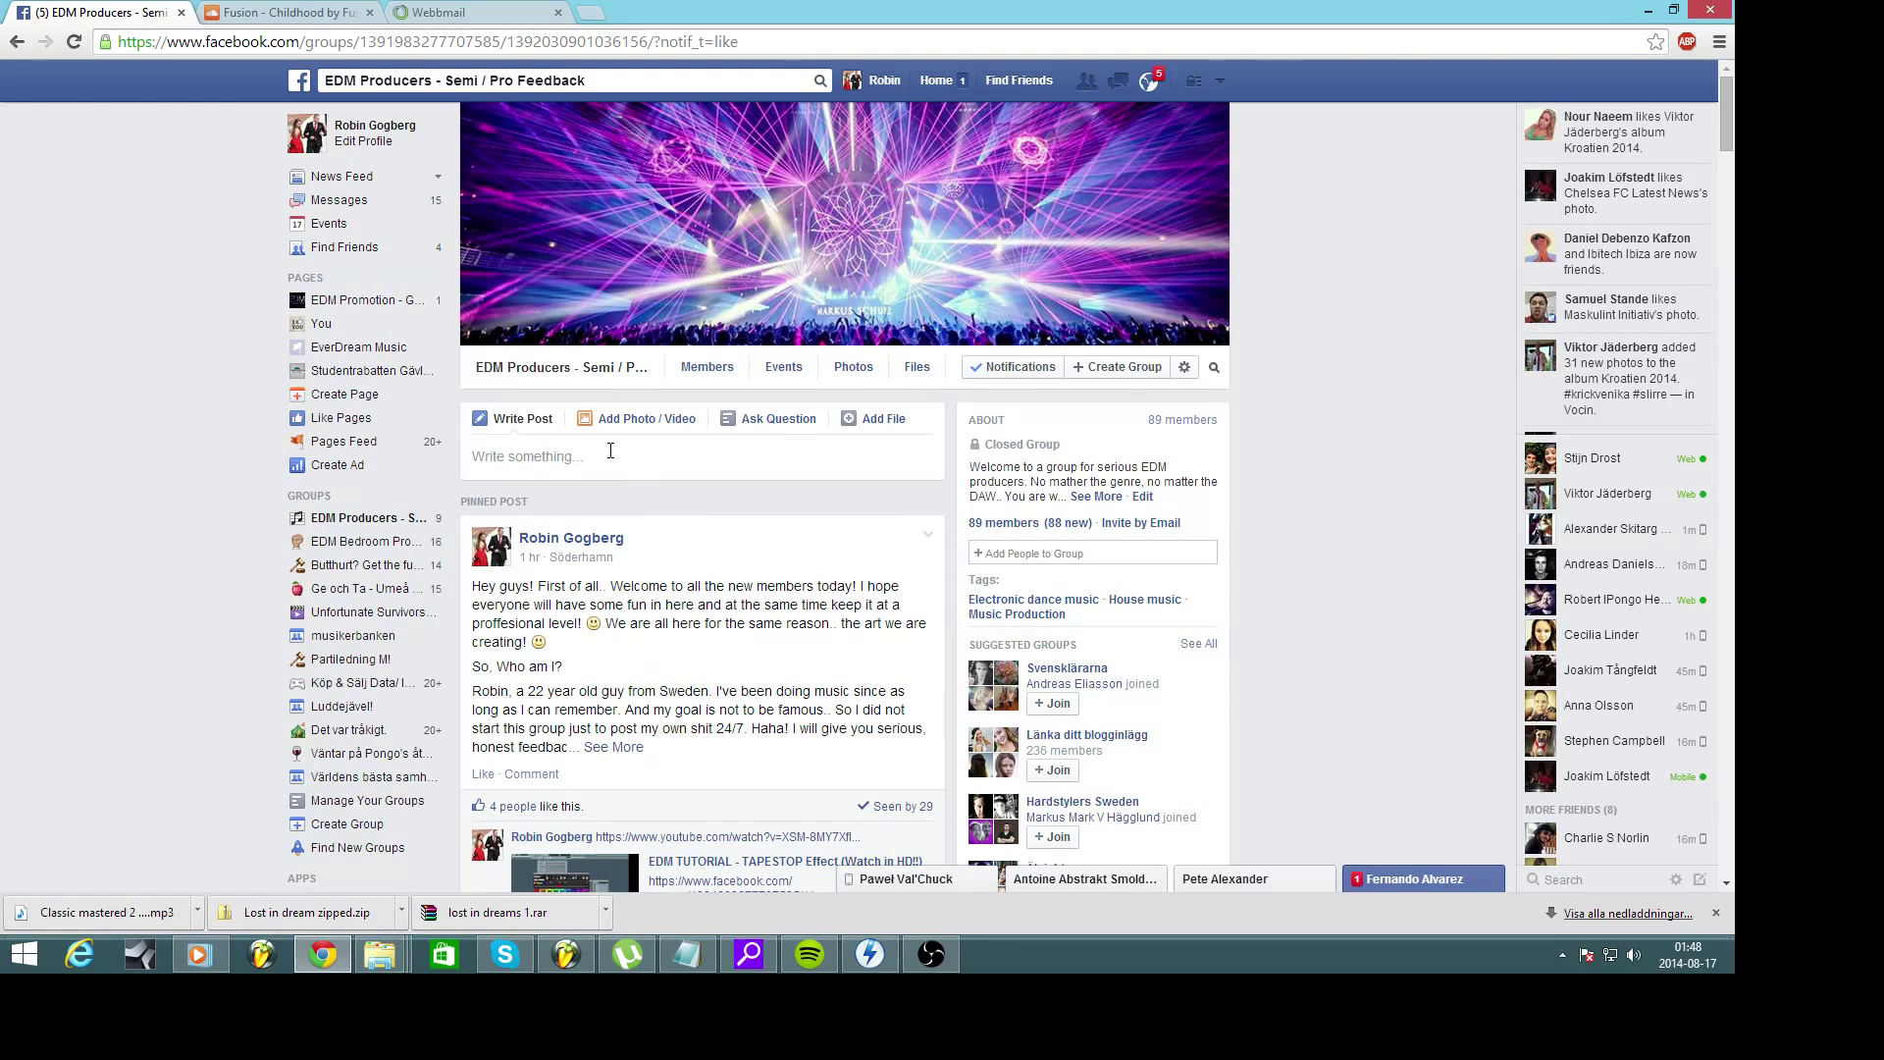
pyautogui.click(610, 451)
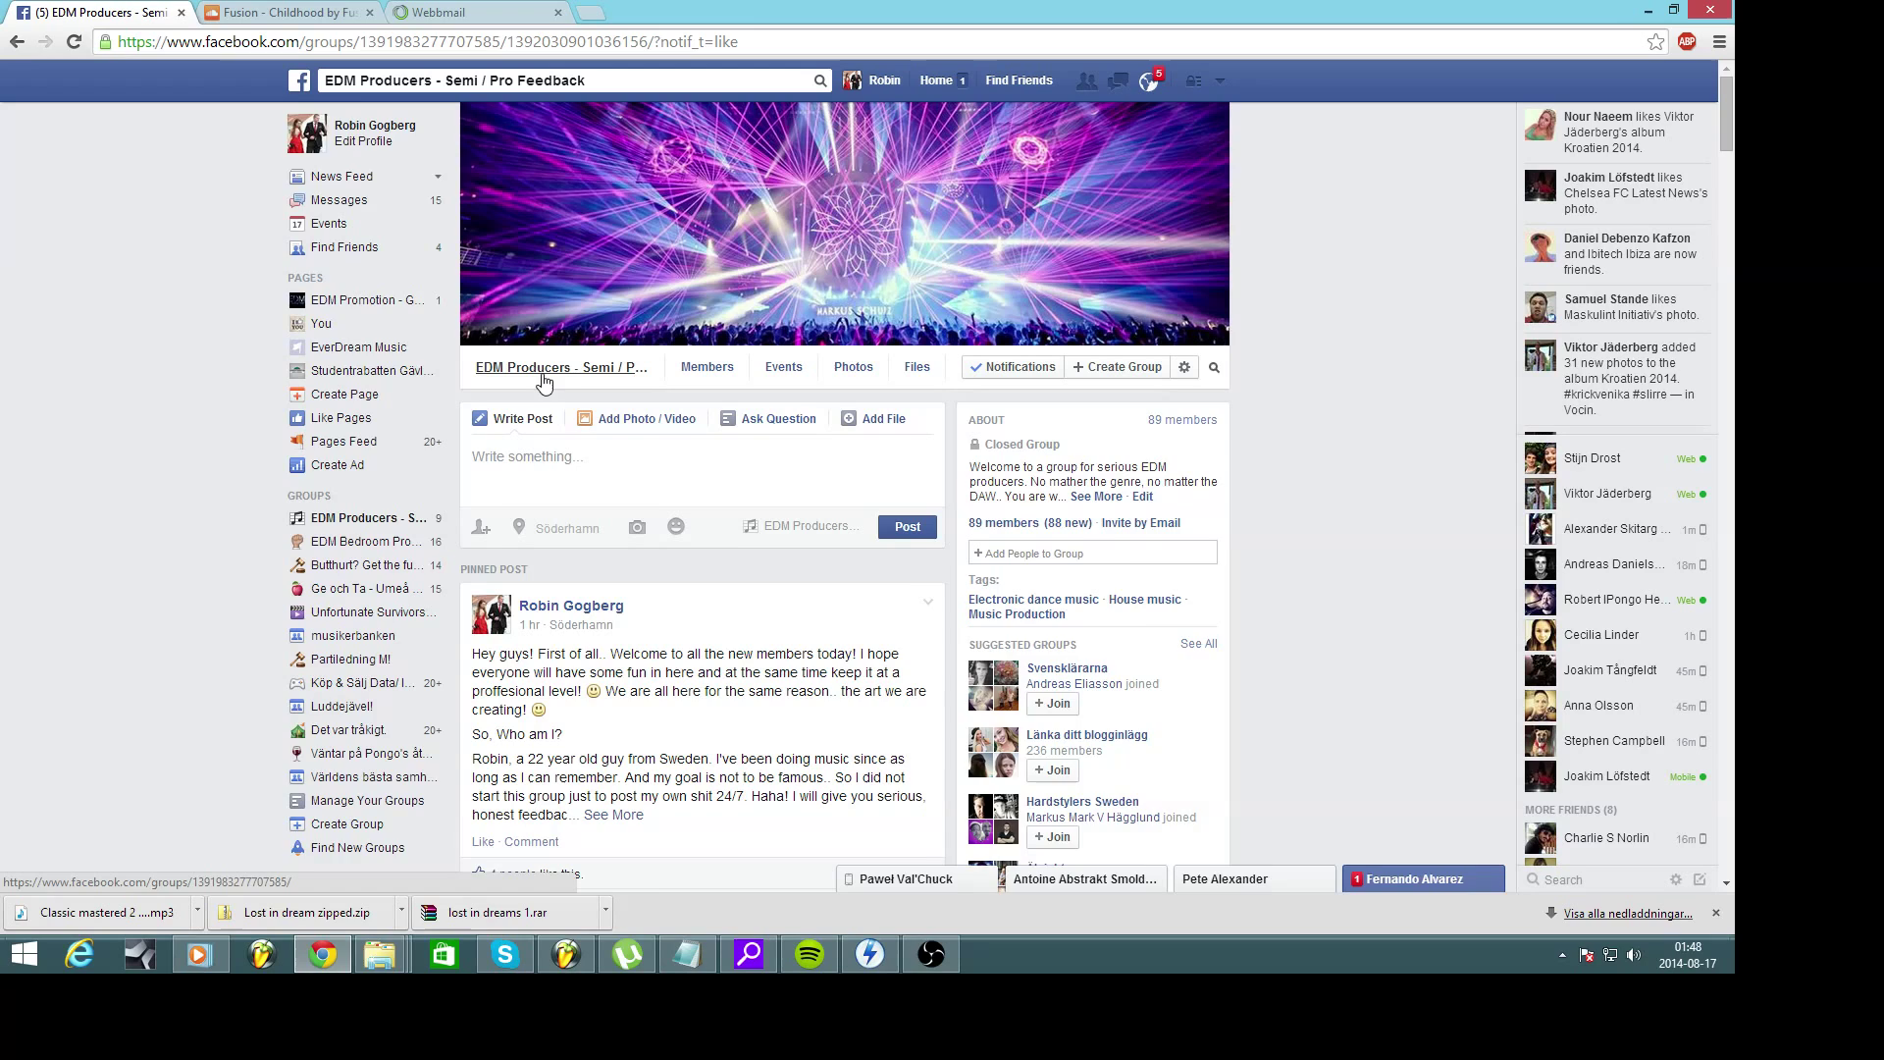
pyautogui.scroll(-1, 545, 373)
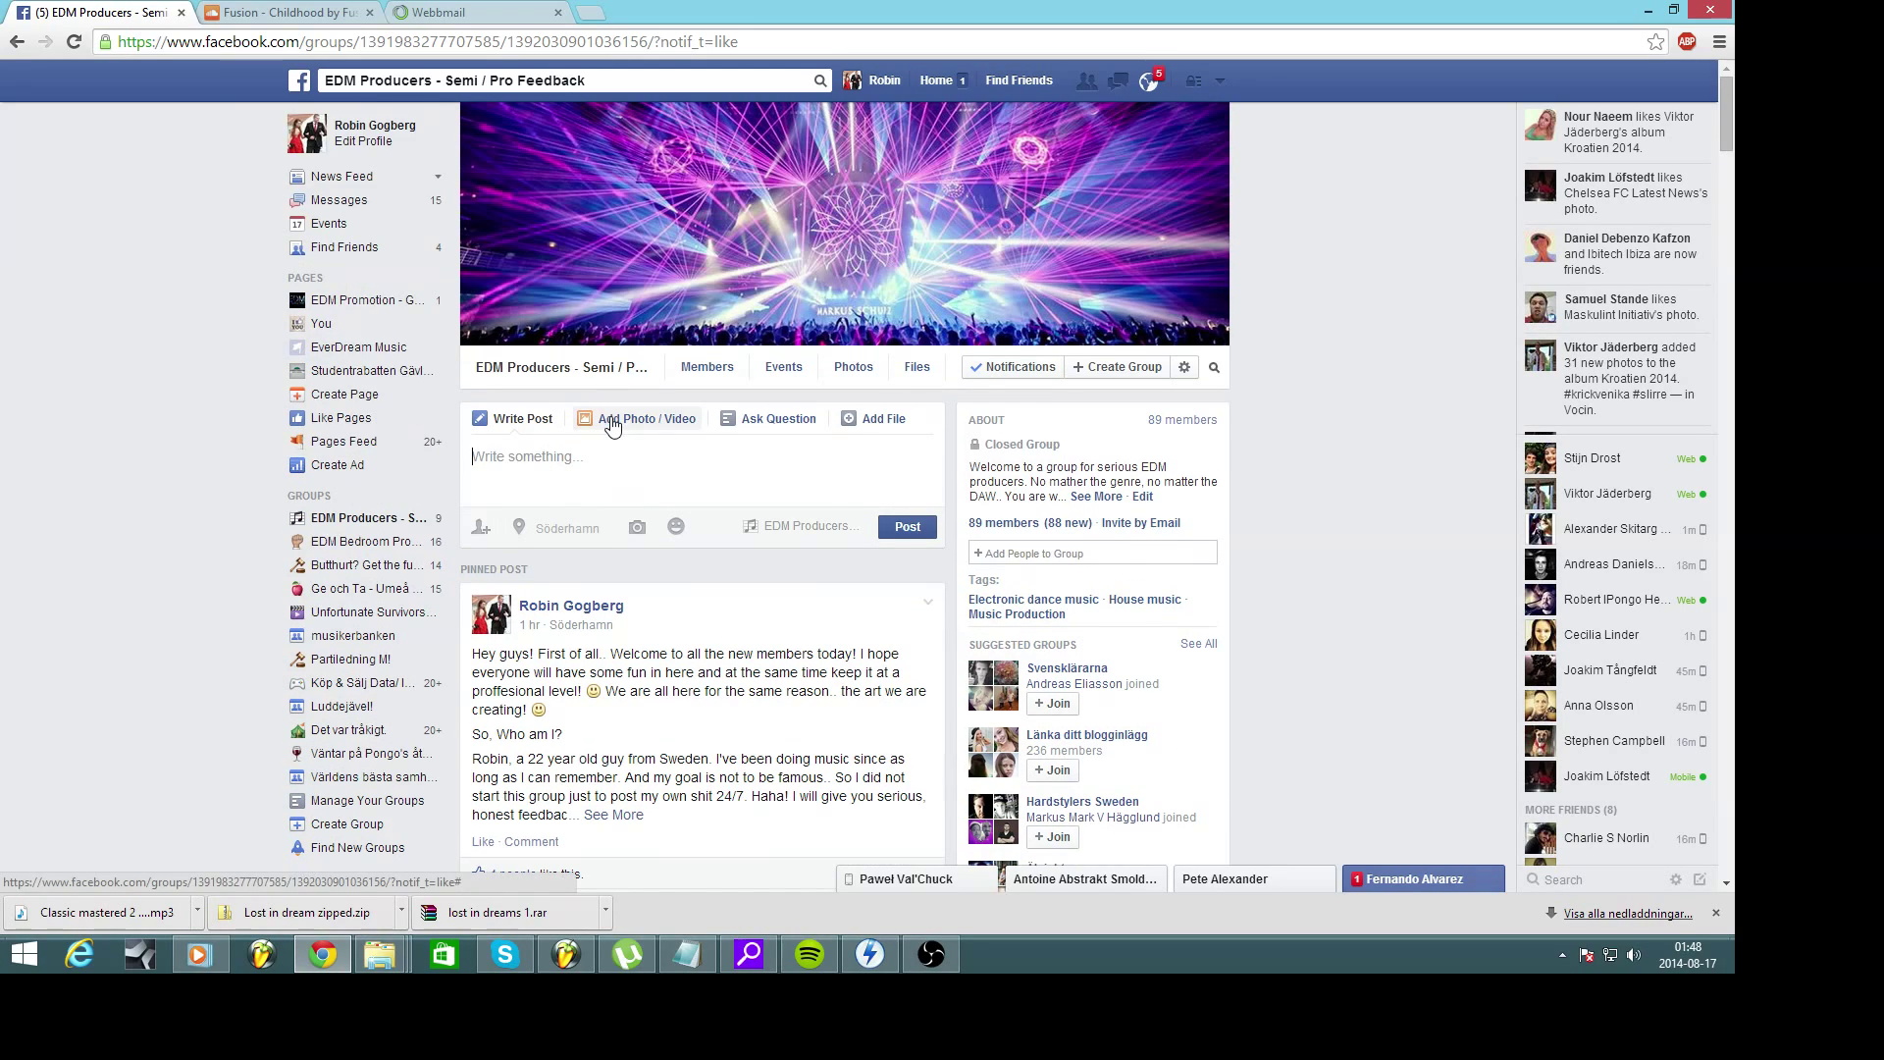
pyautogui.scroll(1, 628, 530)
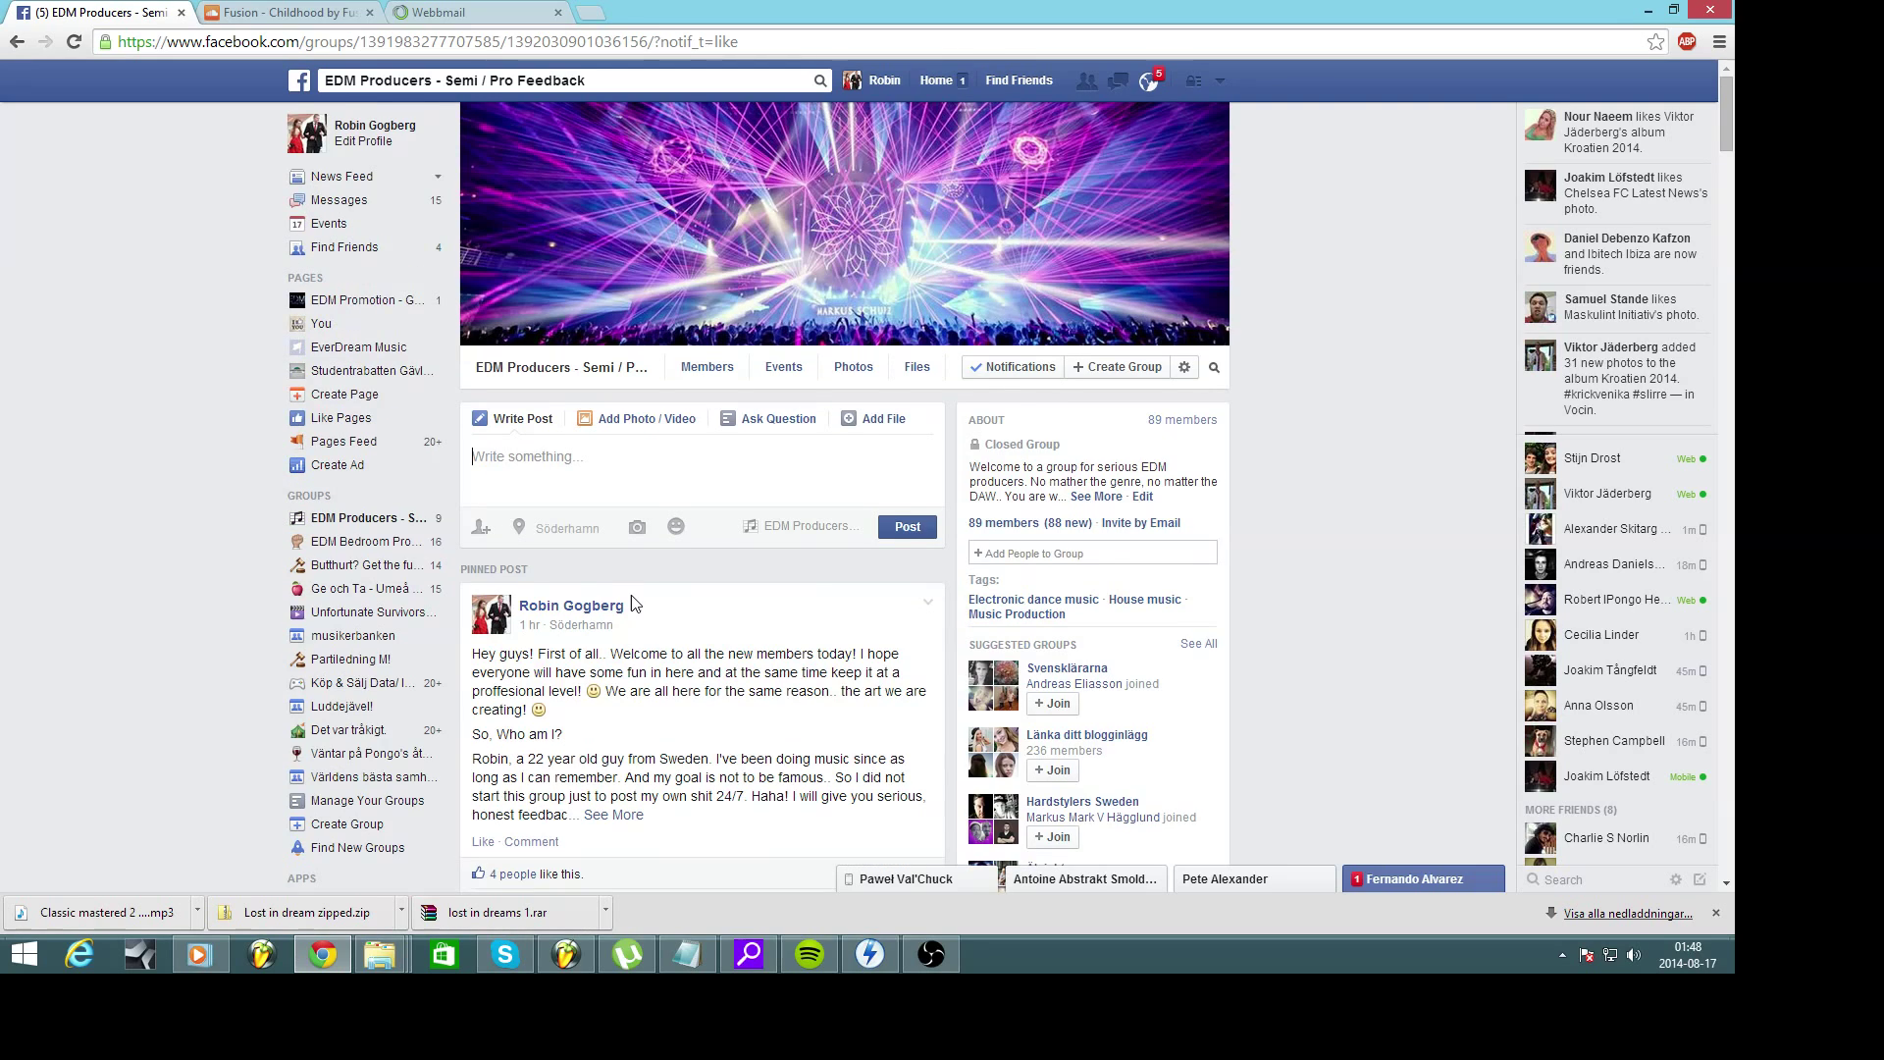
pyautogui.scroll(-1, 632, 599)
pyautogui.scroll(1, 631, 624)
pyautogui.scroll(-1, 651, 687)
pyautogui.scroll(1, 651, 687)
pyautogui.scroll(-1, 652, 686)
pyautogui.scroll(1, 653, 684)
# Briefly open the chat application from the taskbar and hide it again
pyautogui.moveTo(689, 954)
pyautogui.moveTo(915, 957)
pyautogui.click(506, 954)
pyautogui.click(505, 954)
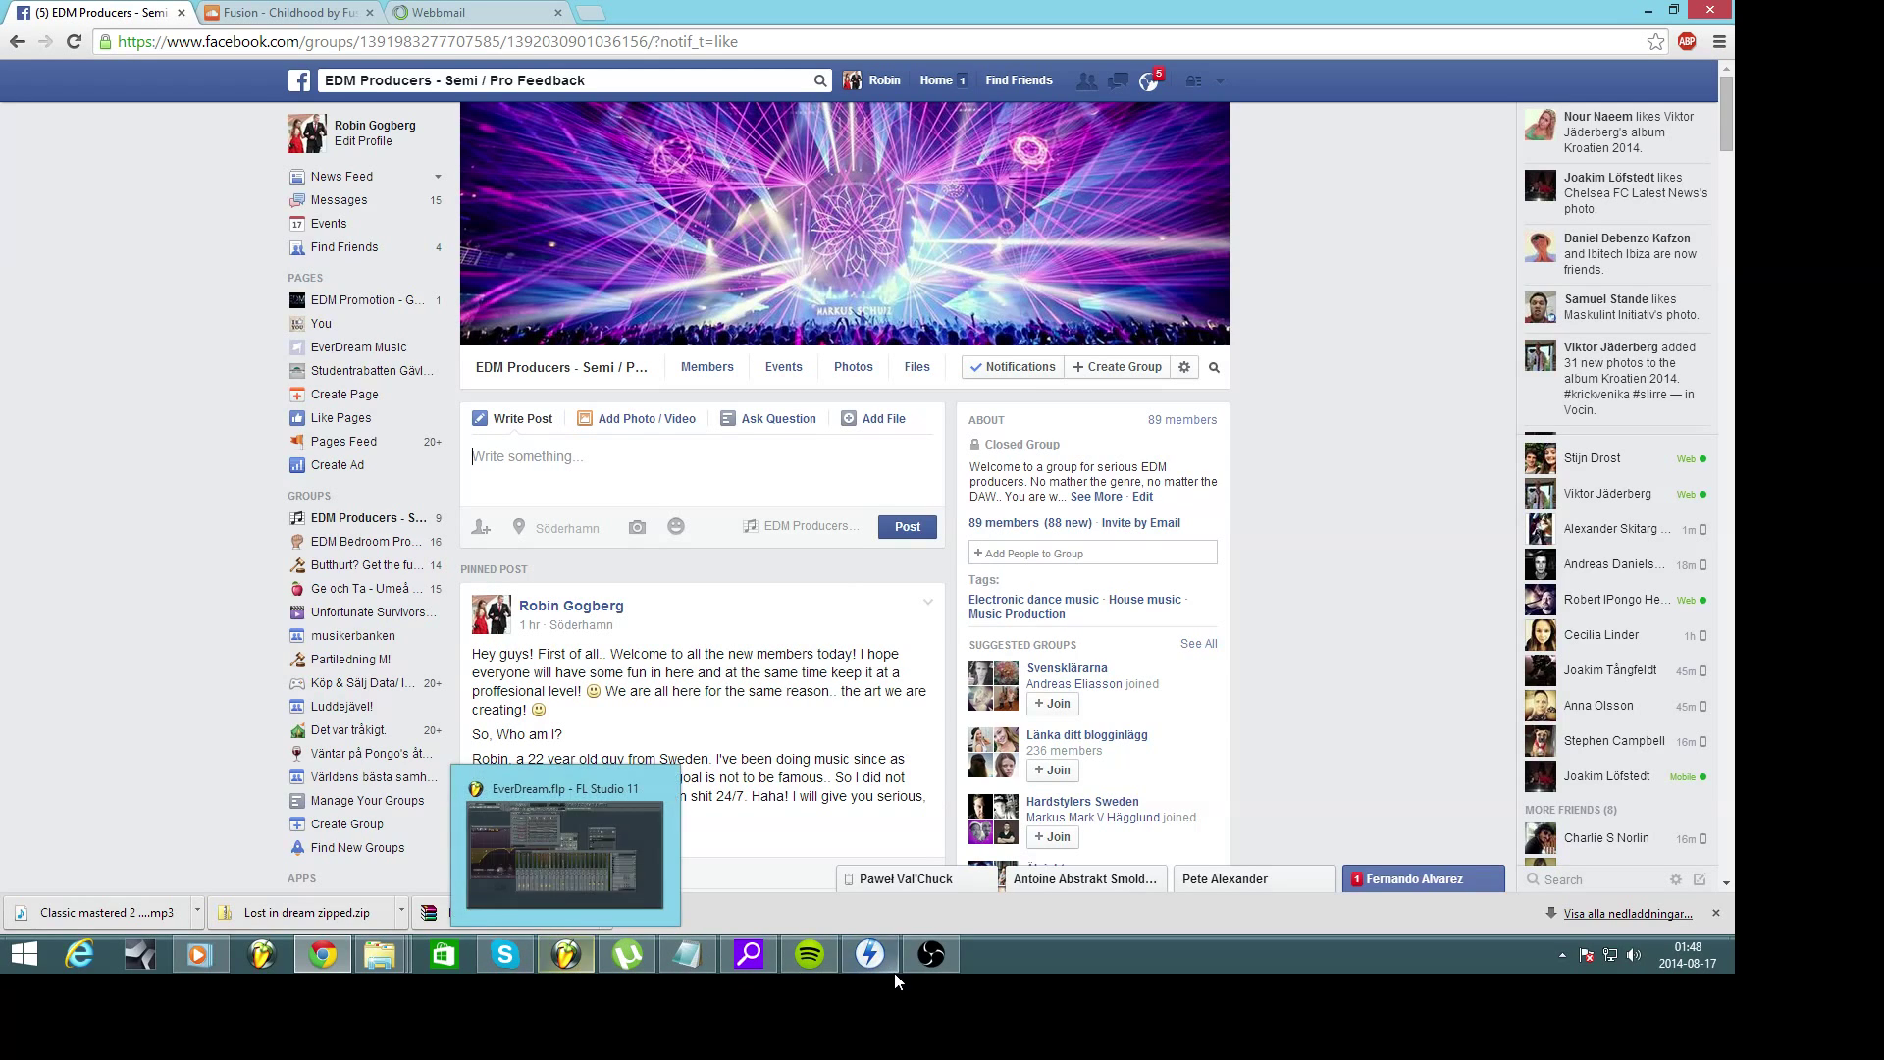
pyautogui.moveTo(922, 969)
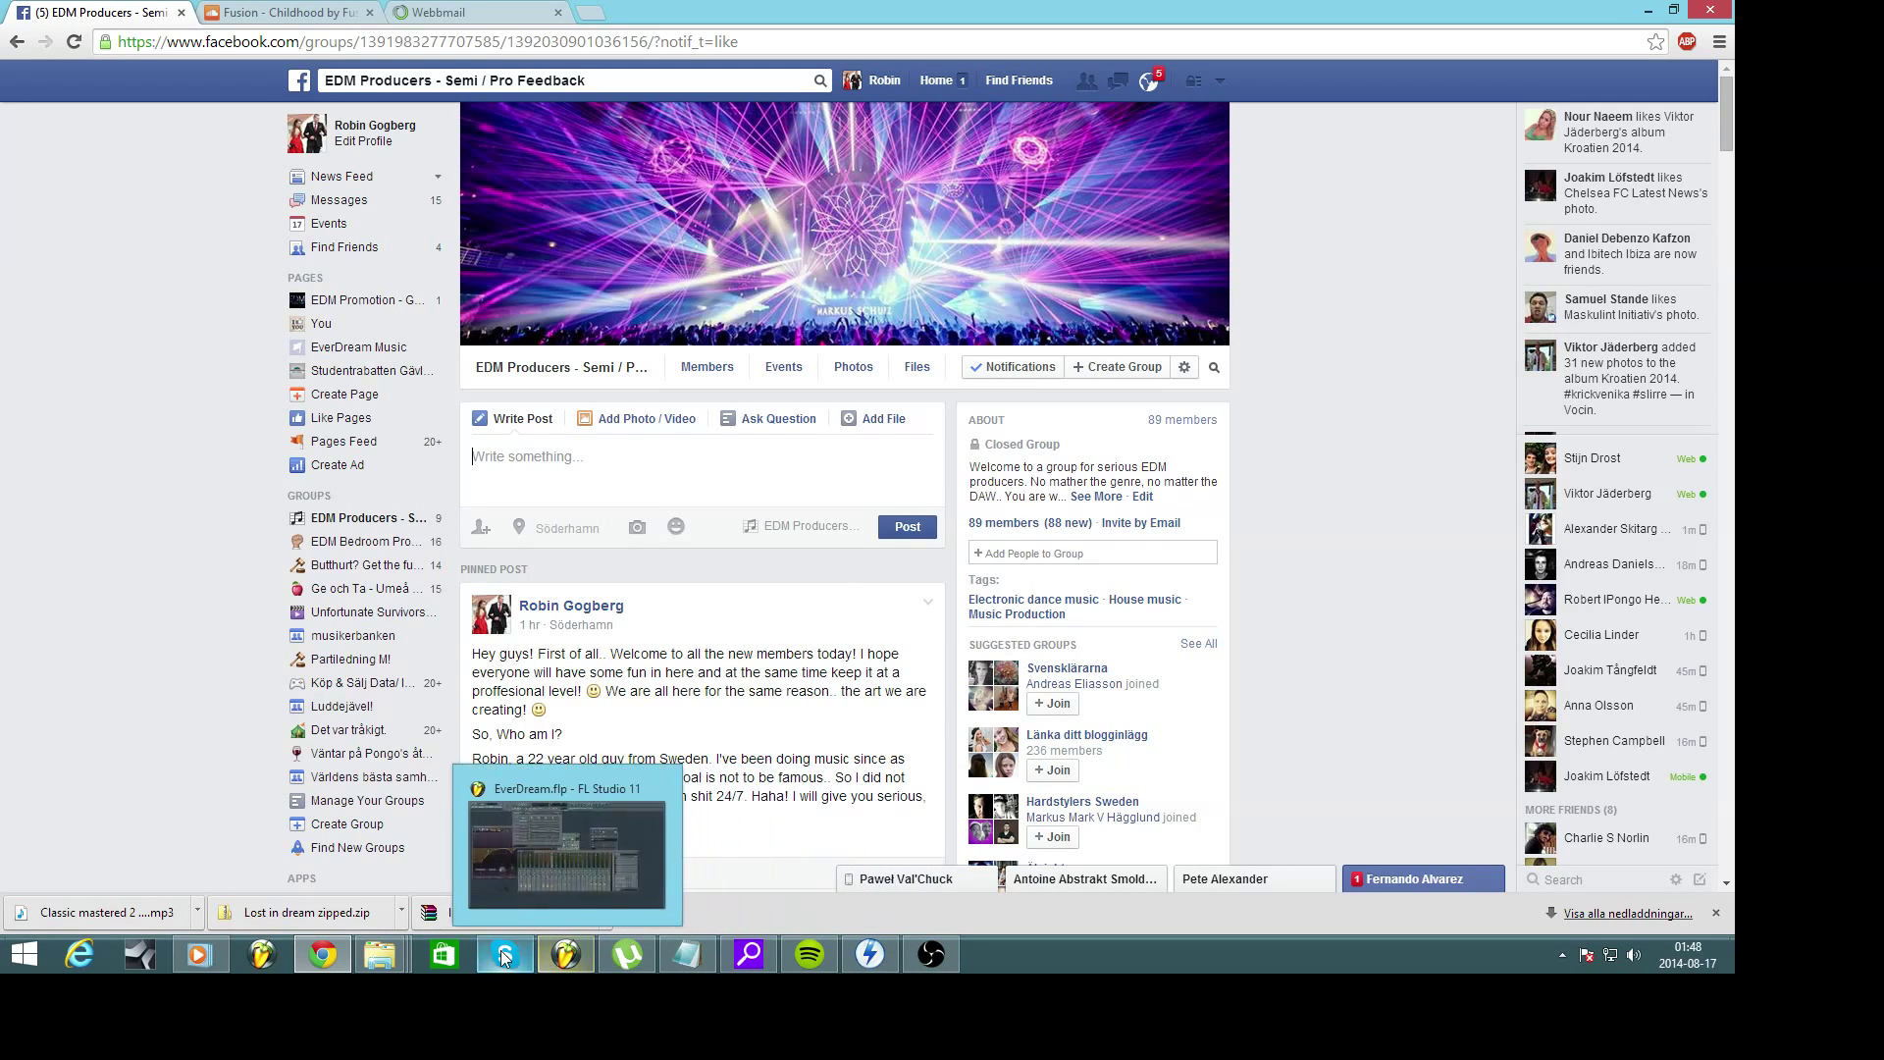
# Back in FL Studio, close the piano melody Pro-Q window and play the track from the start
pyautogui.click(550, 961)
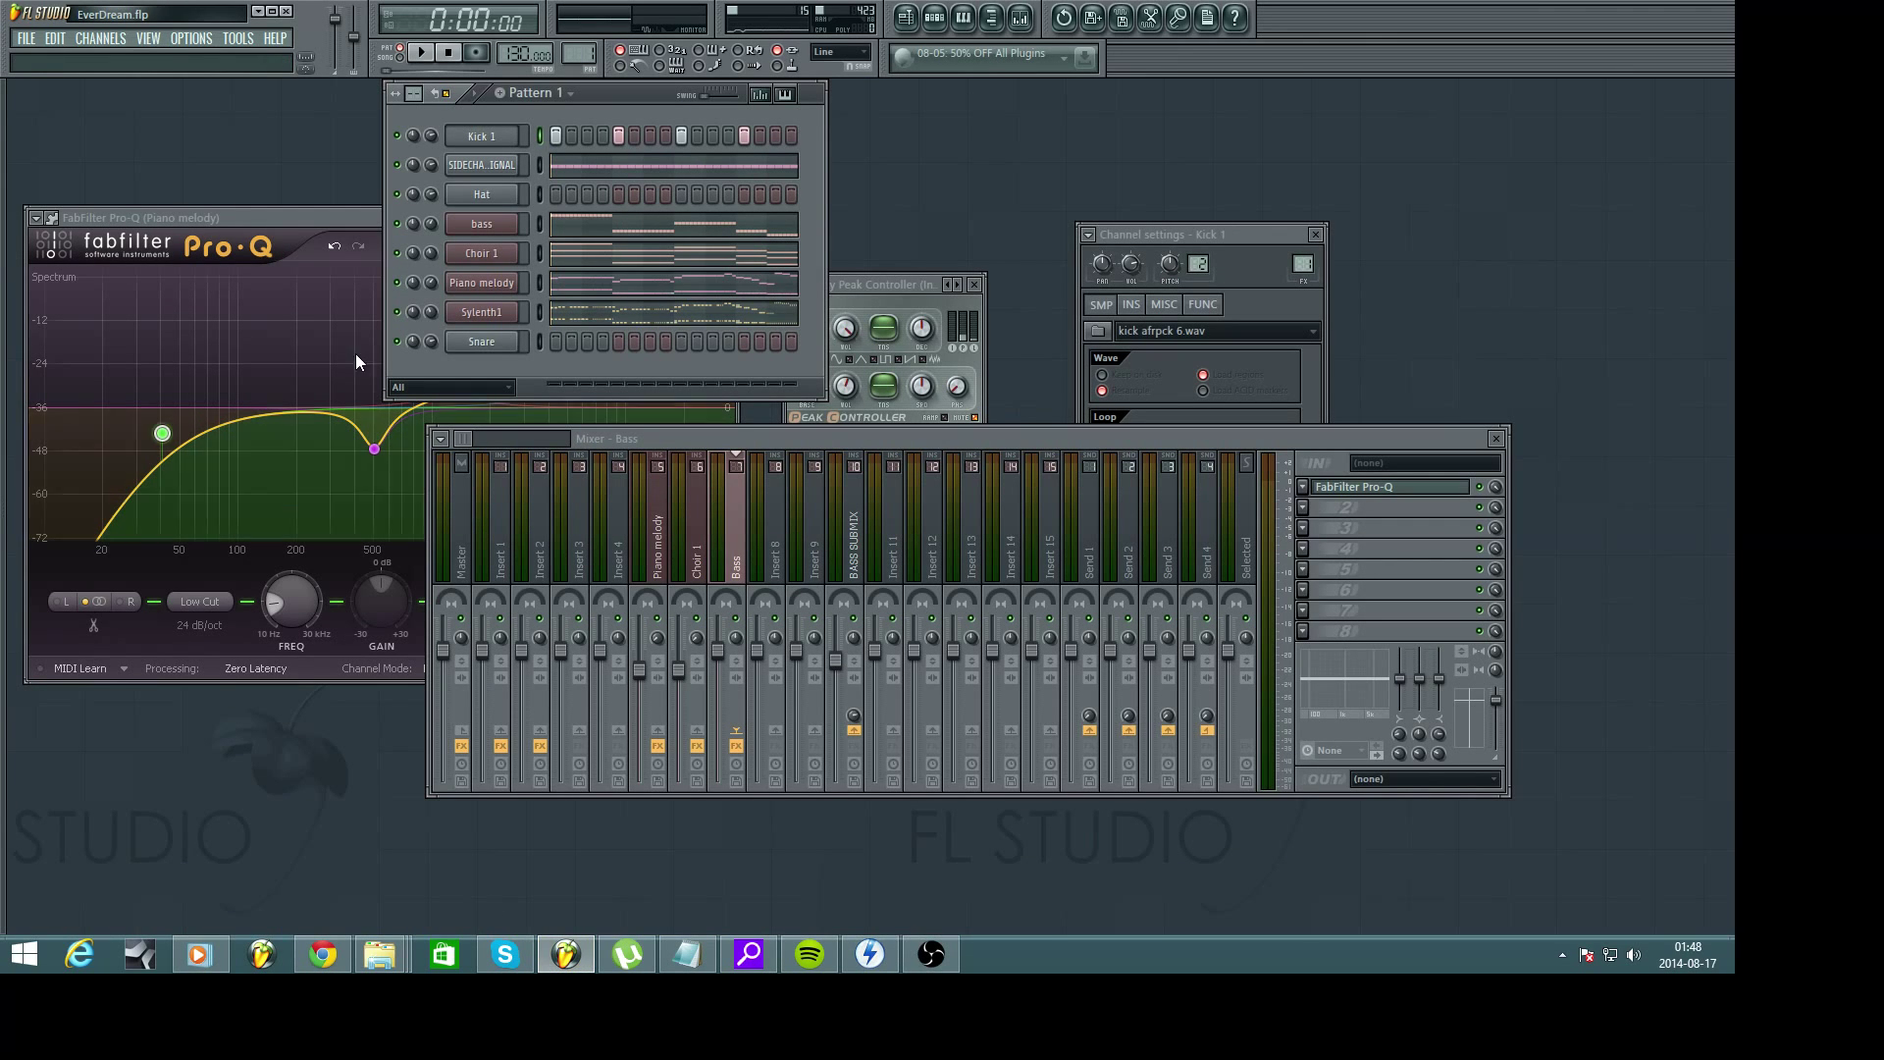
pyautogui.click(315, 219)
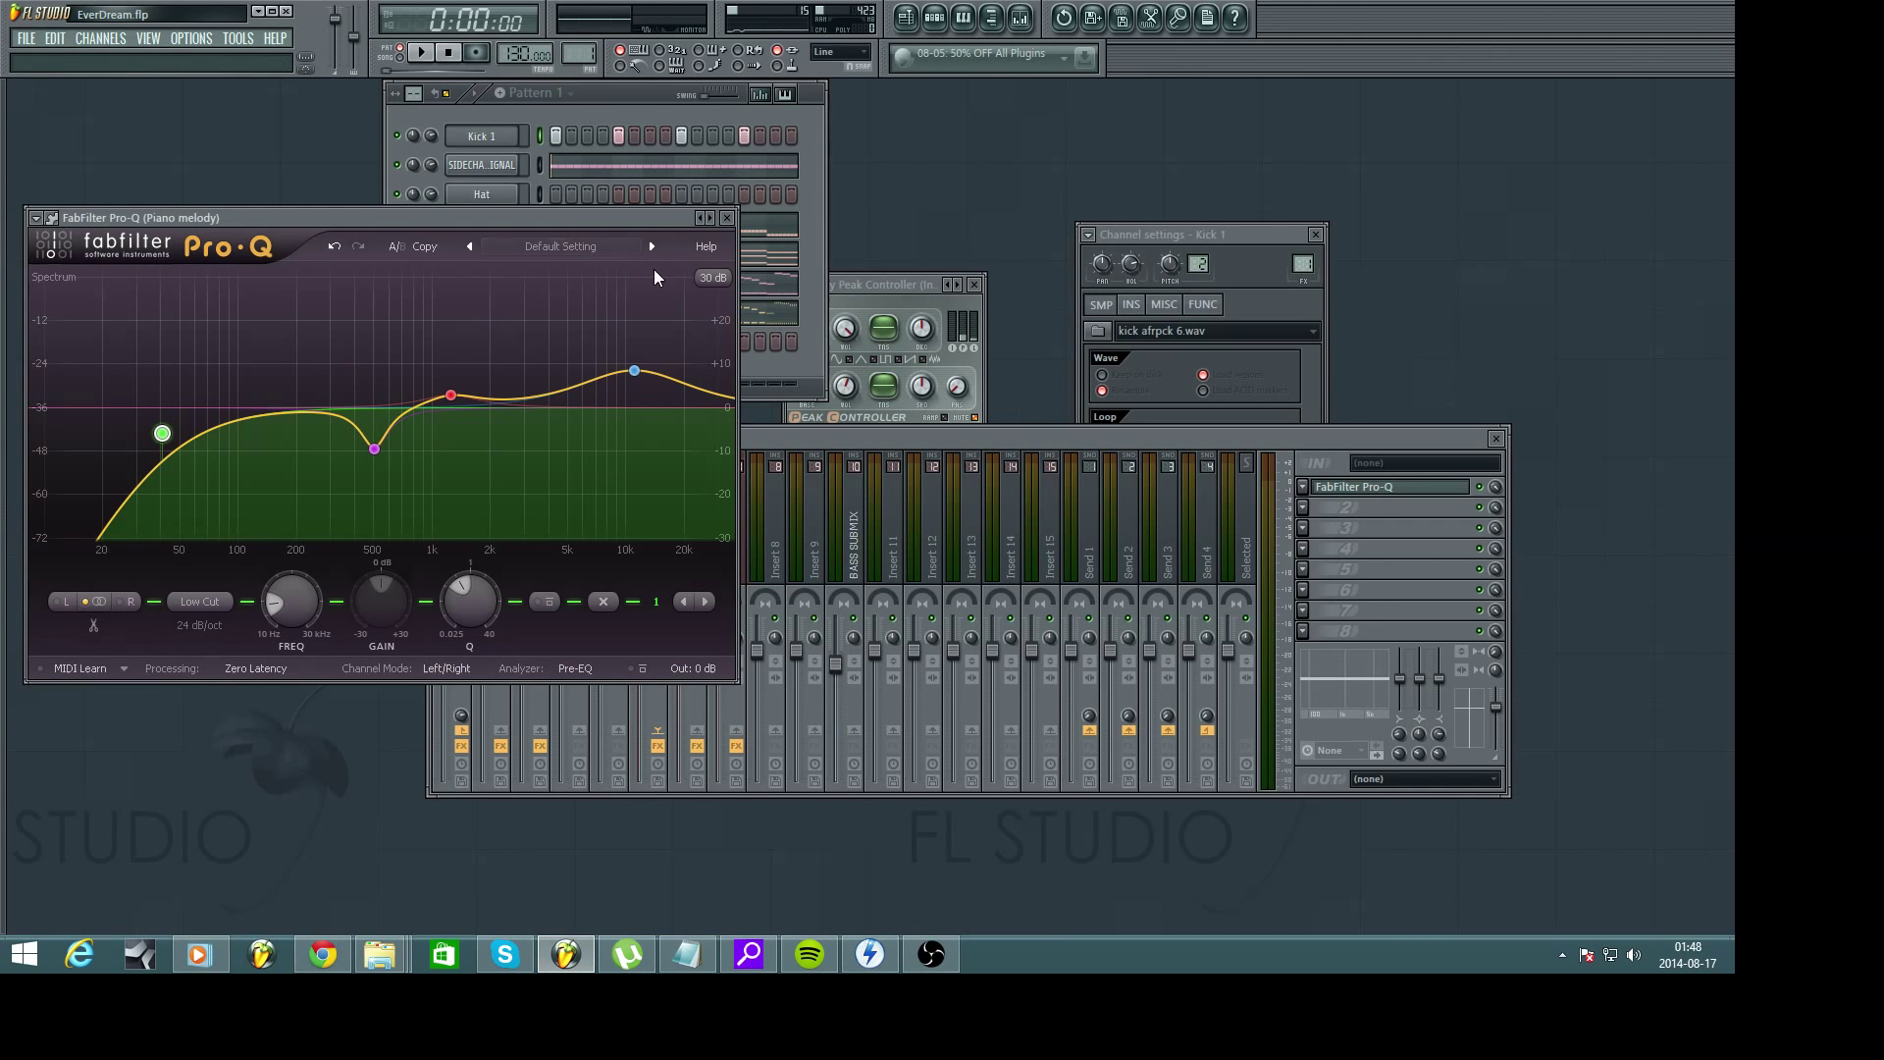
pyautogui.click(728, 218)
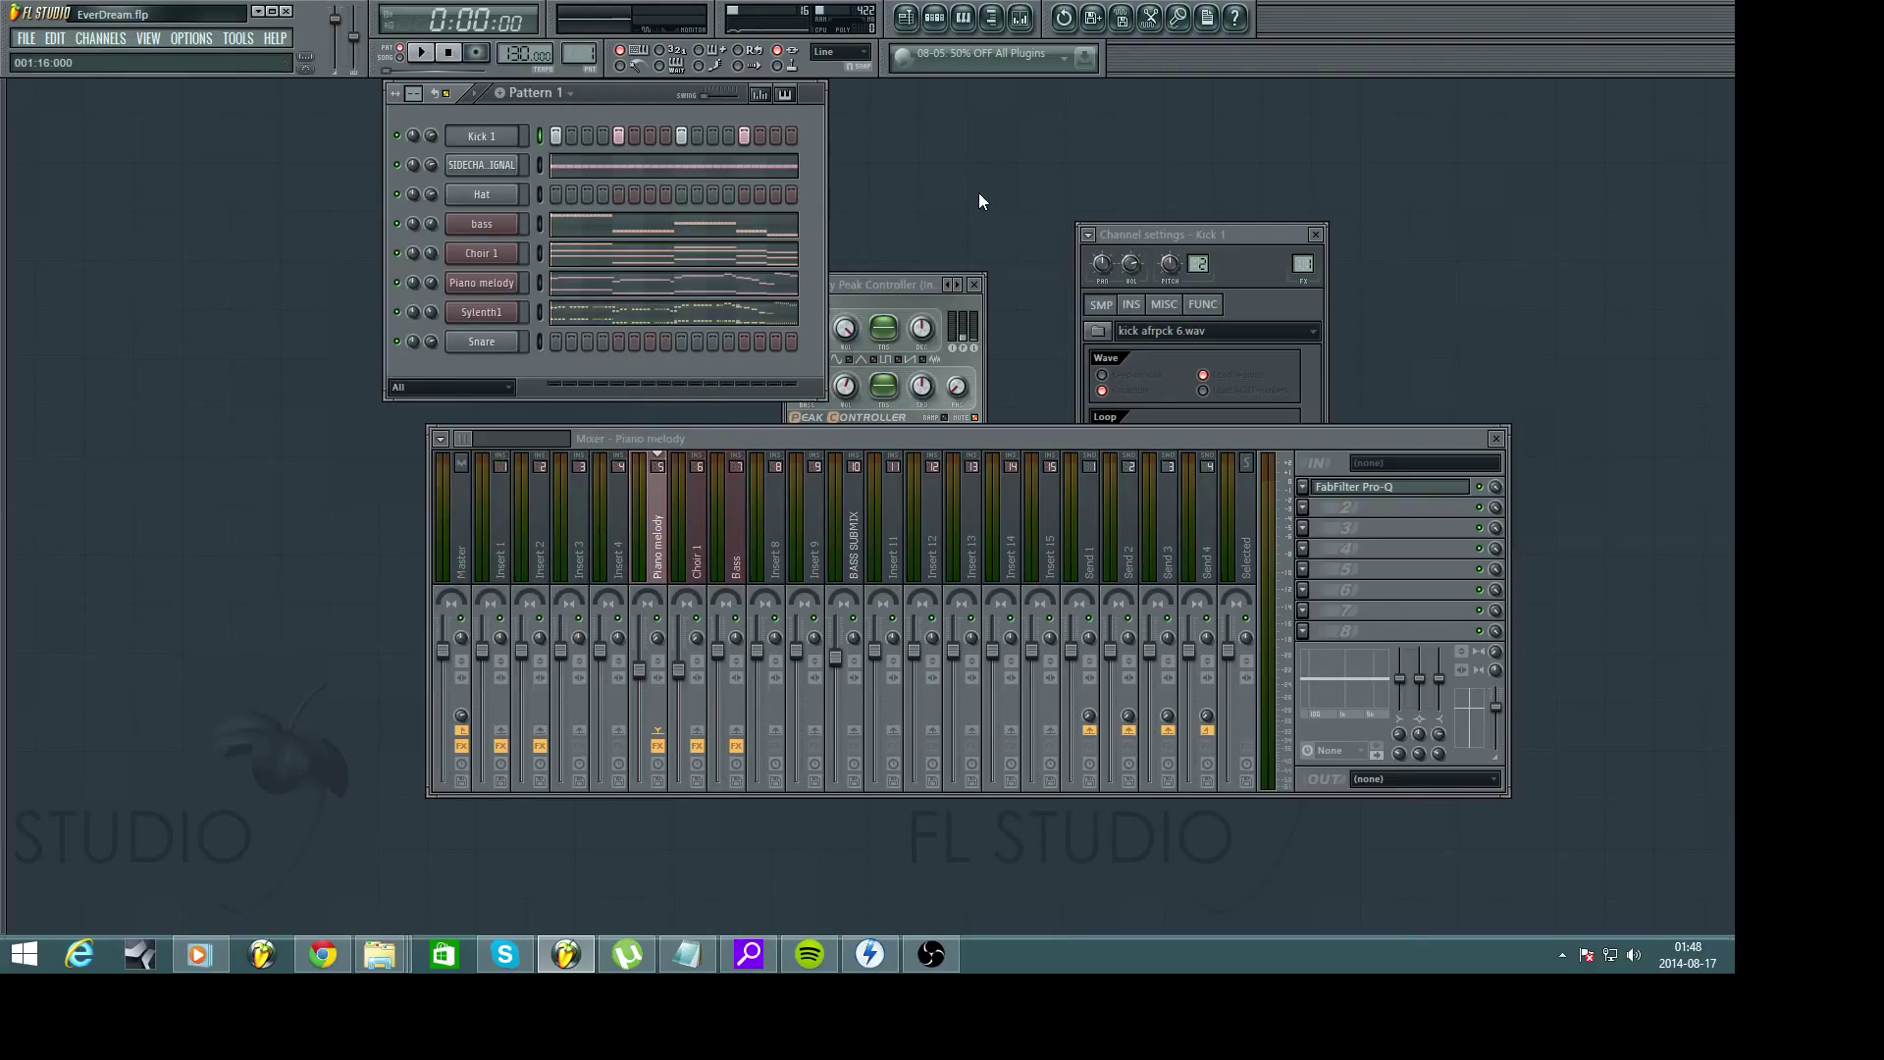
pyautogui.press('space')
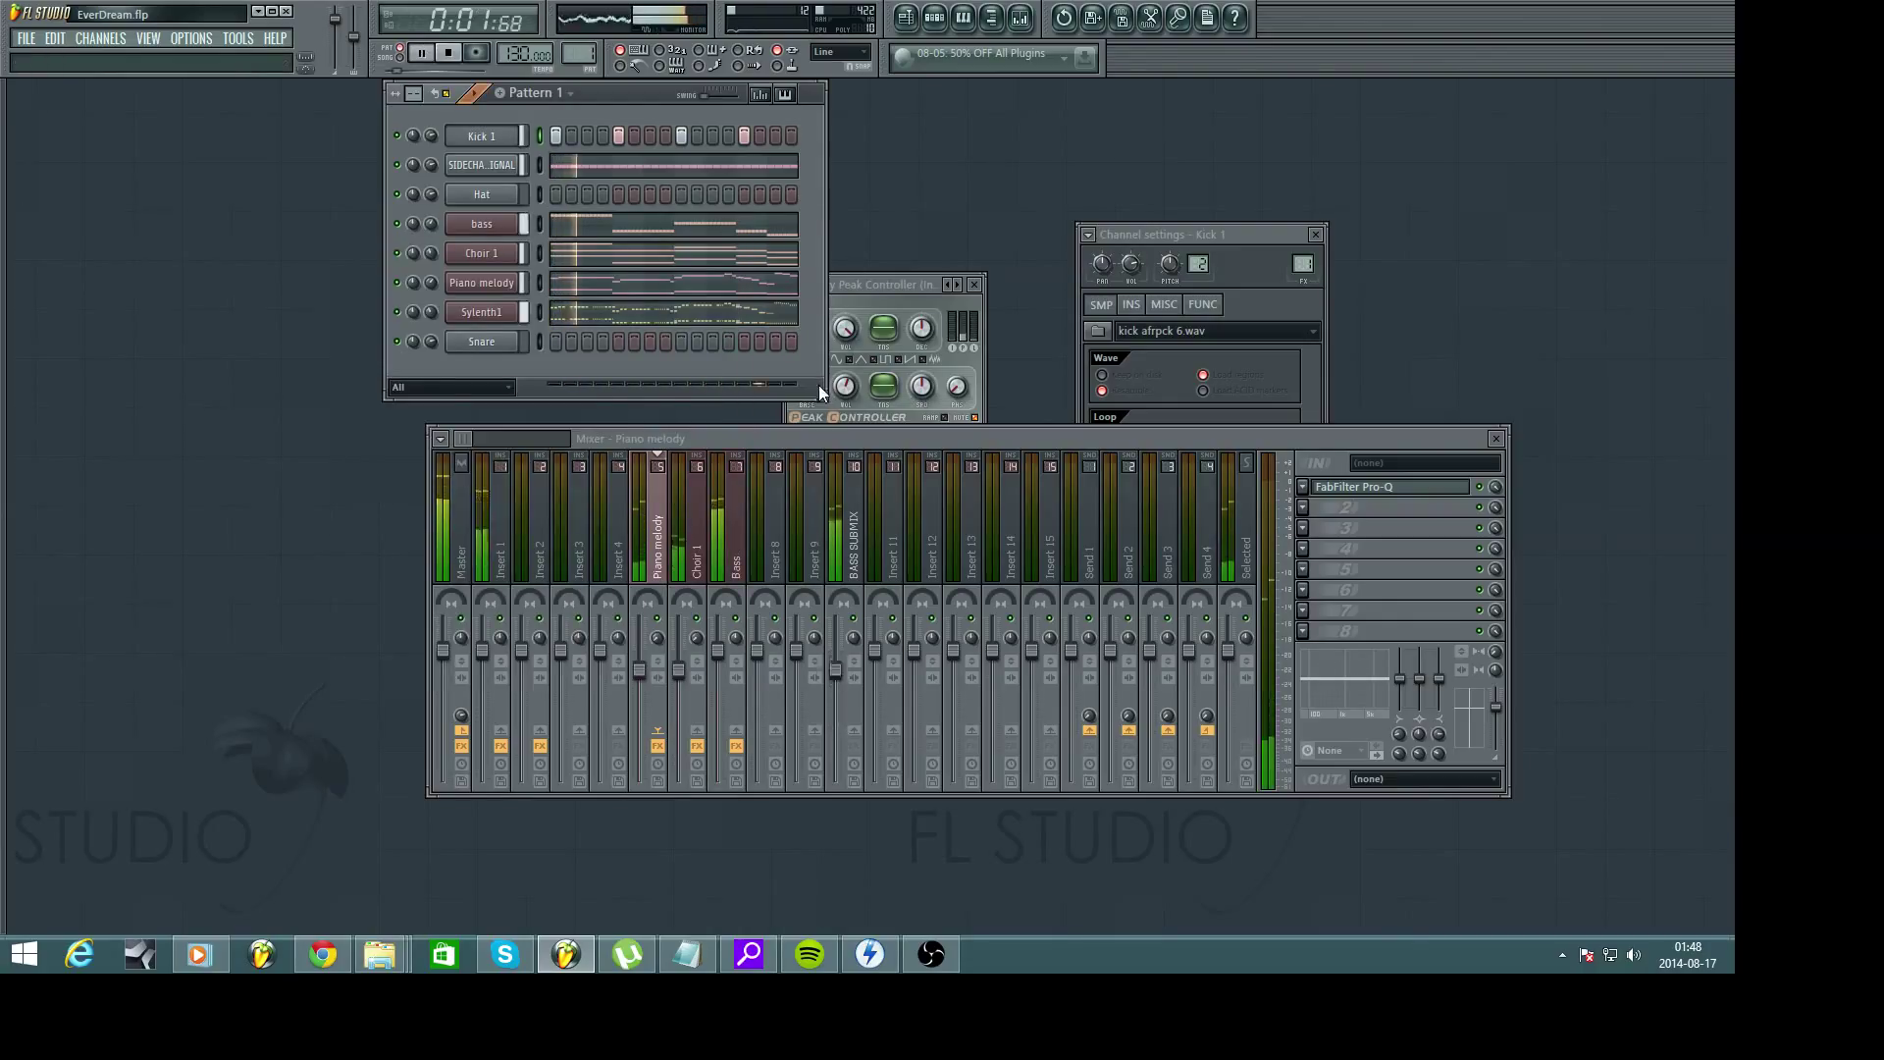
# Close the Sylenth1 synth window, stop playback, and bring up the OBS recorder
pyautogui.click(481, 312)
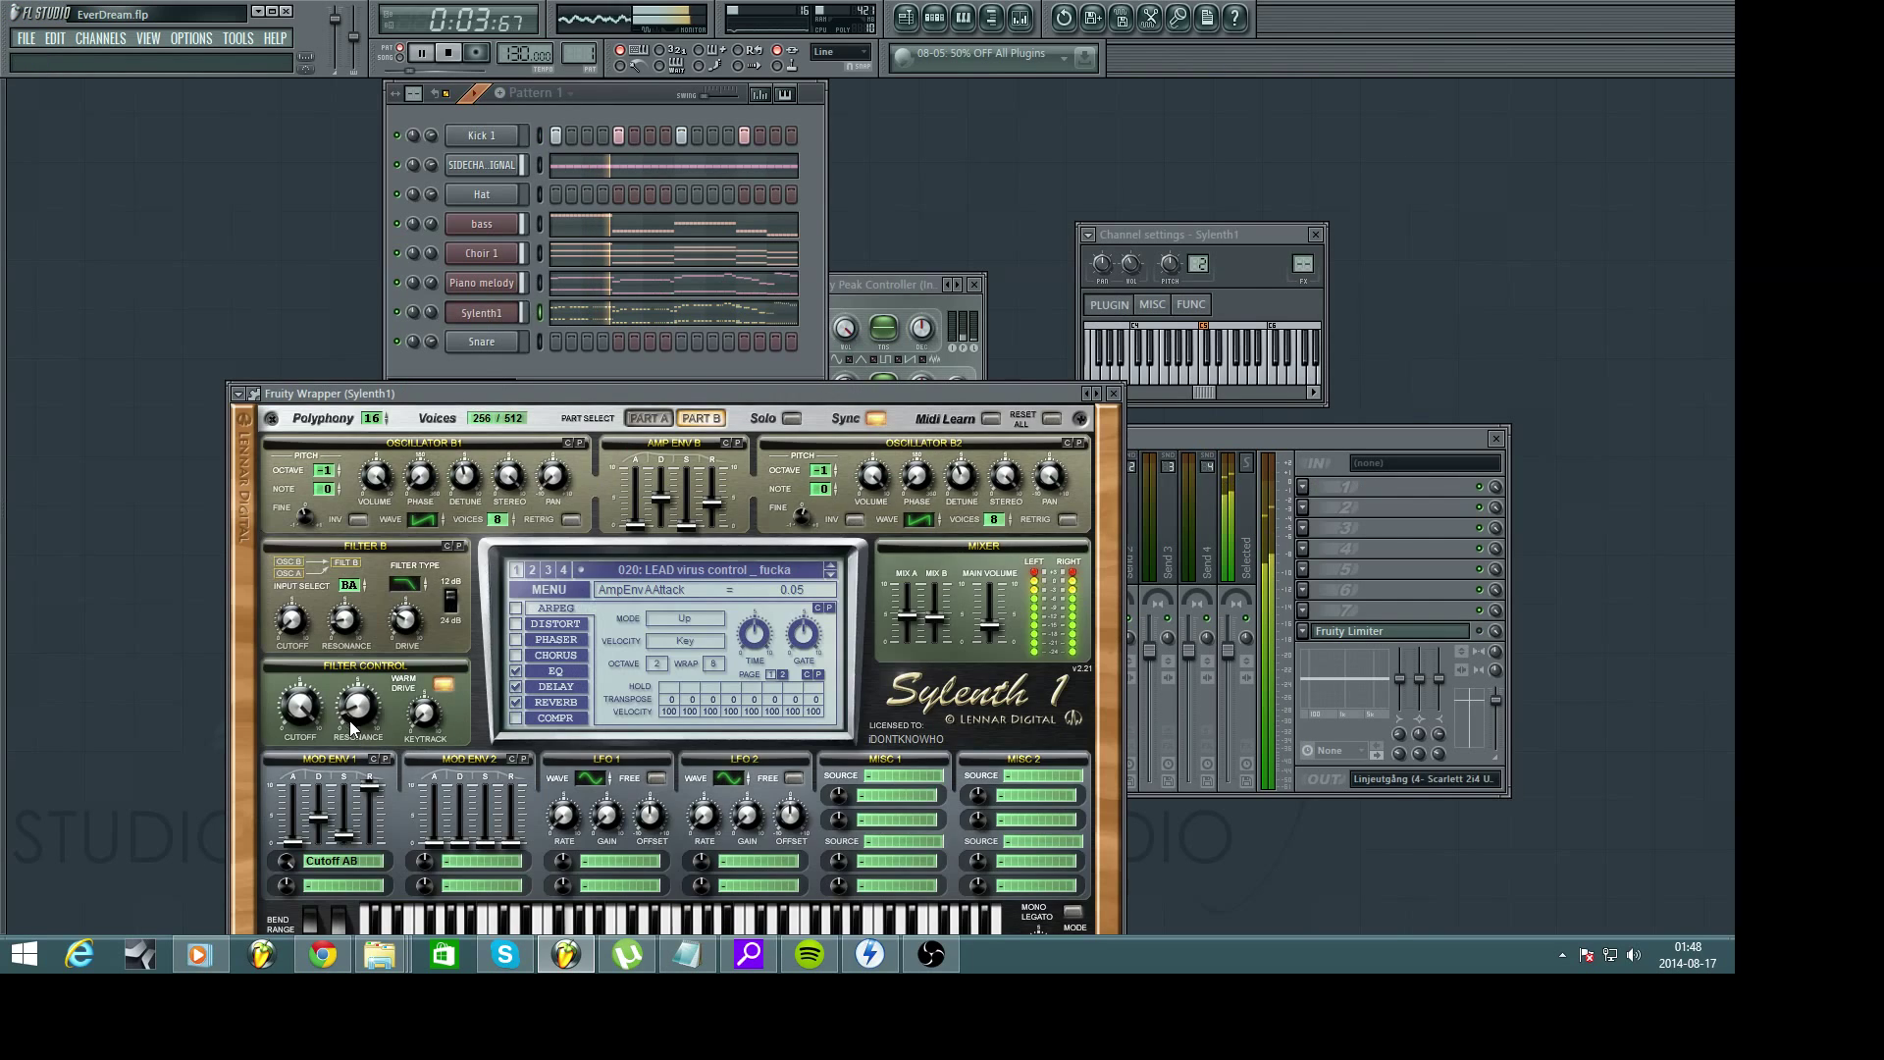
pyautogui.click(328, 320)
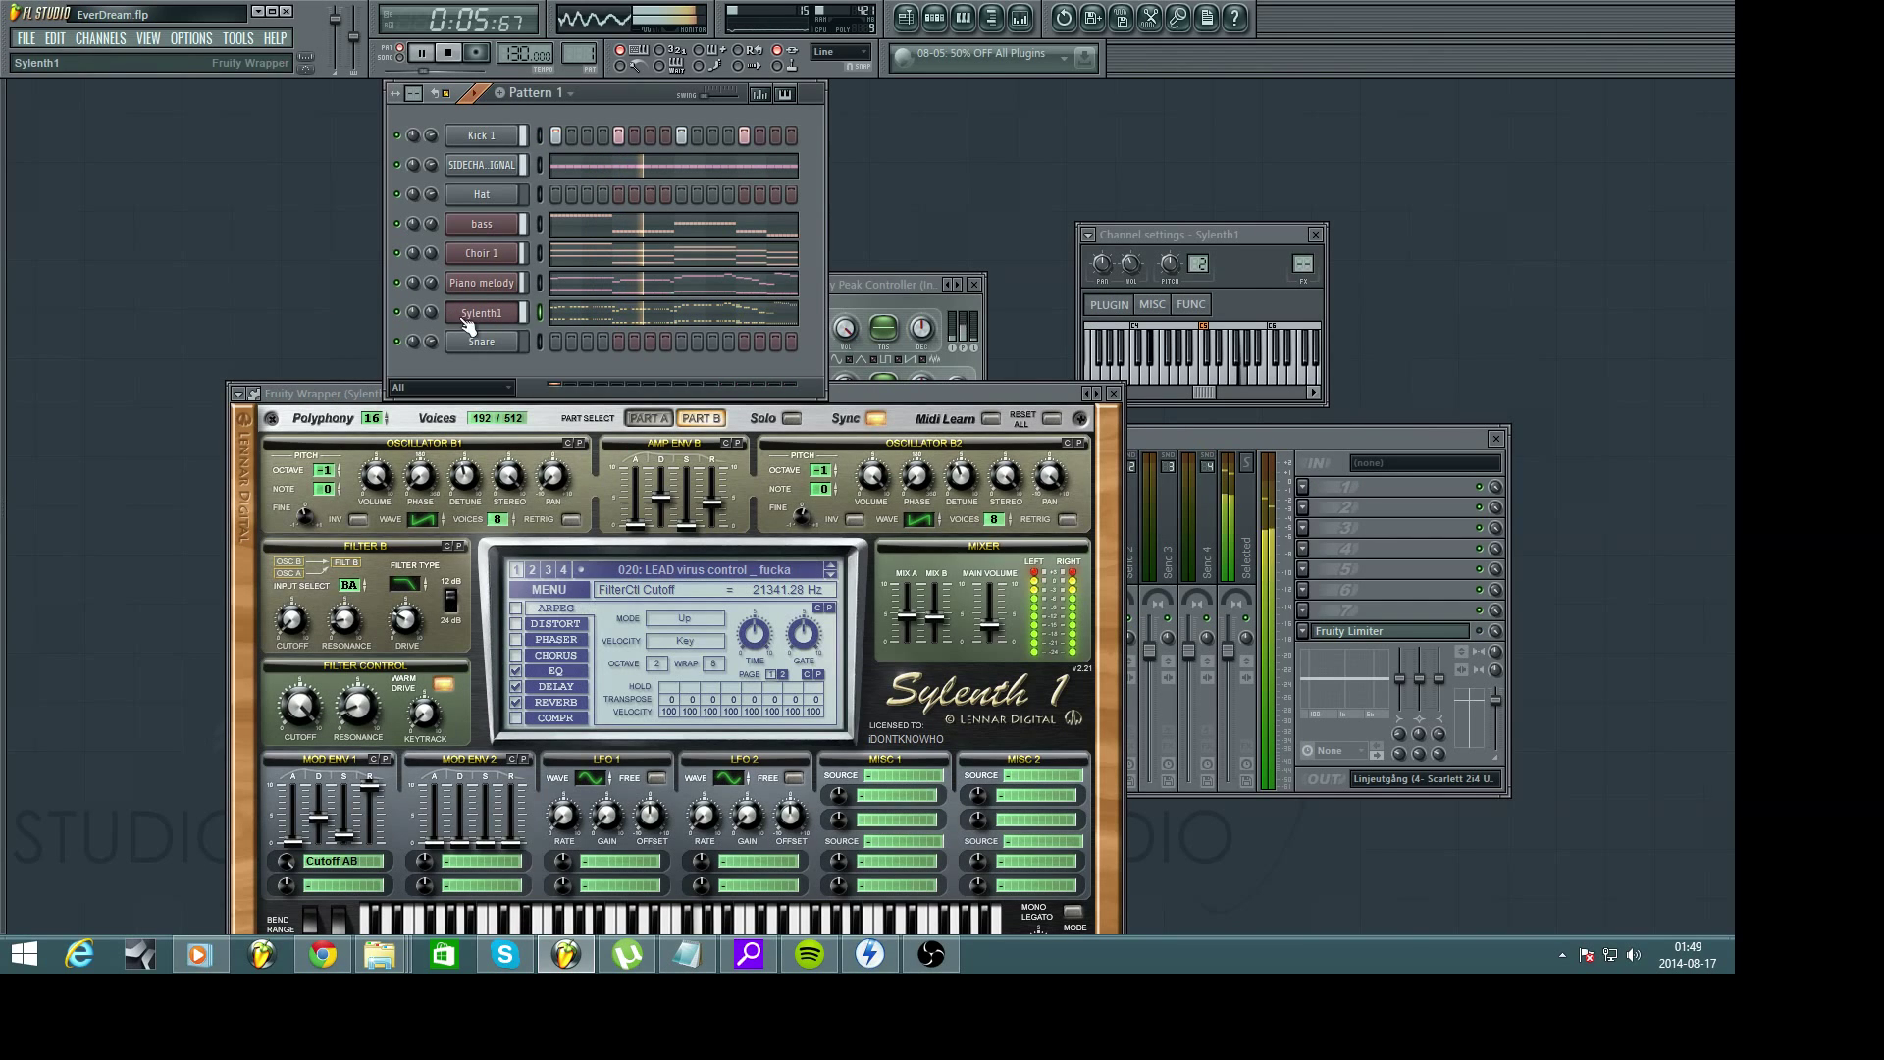
pyautogui.click(1113, 393)
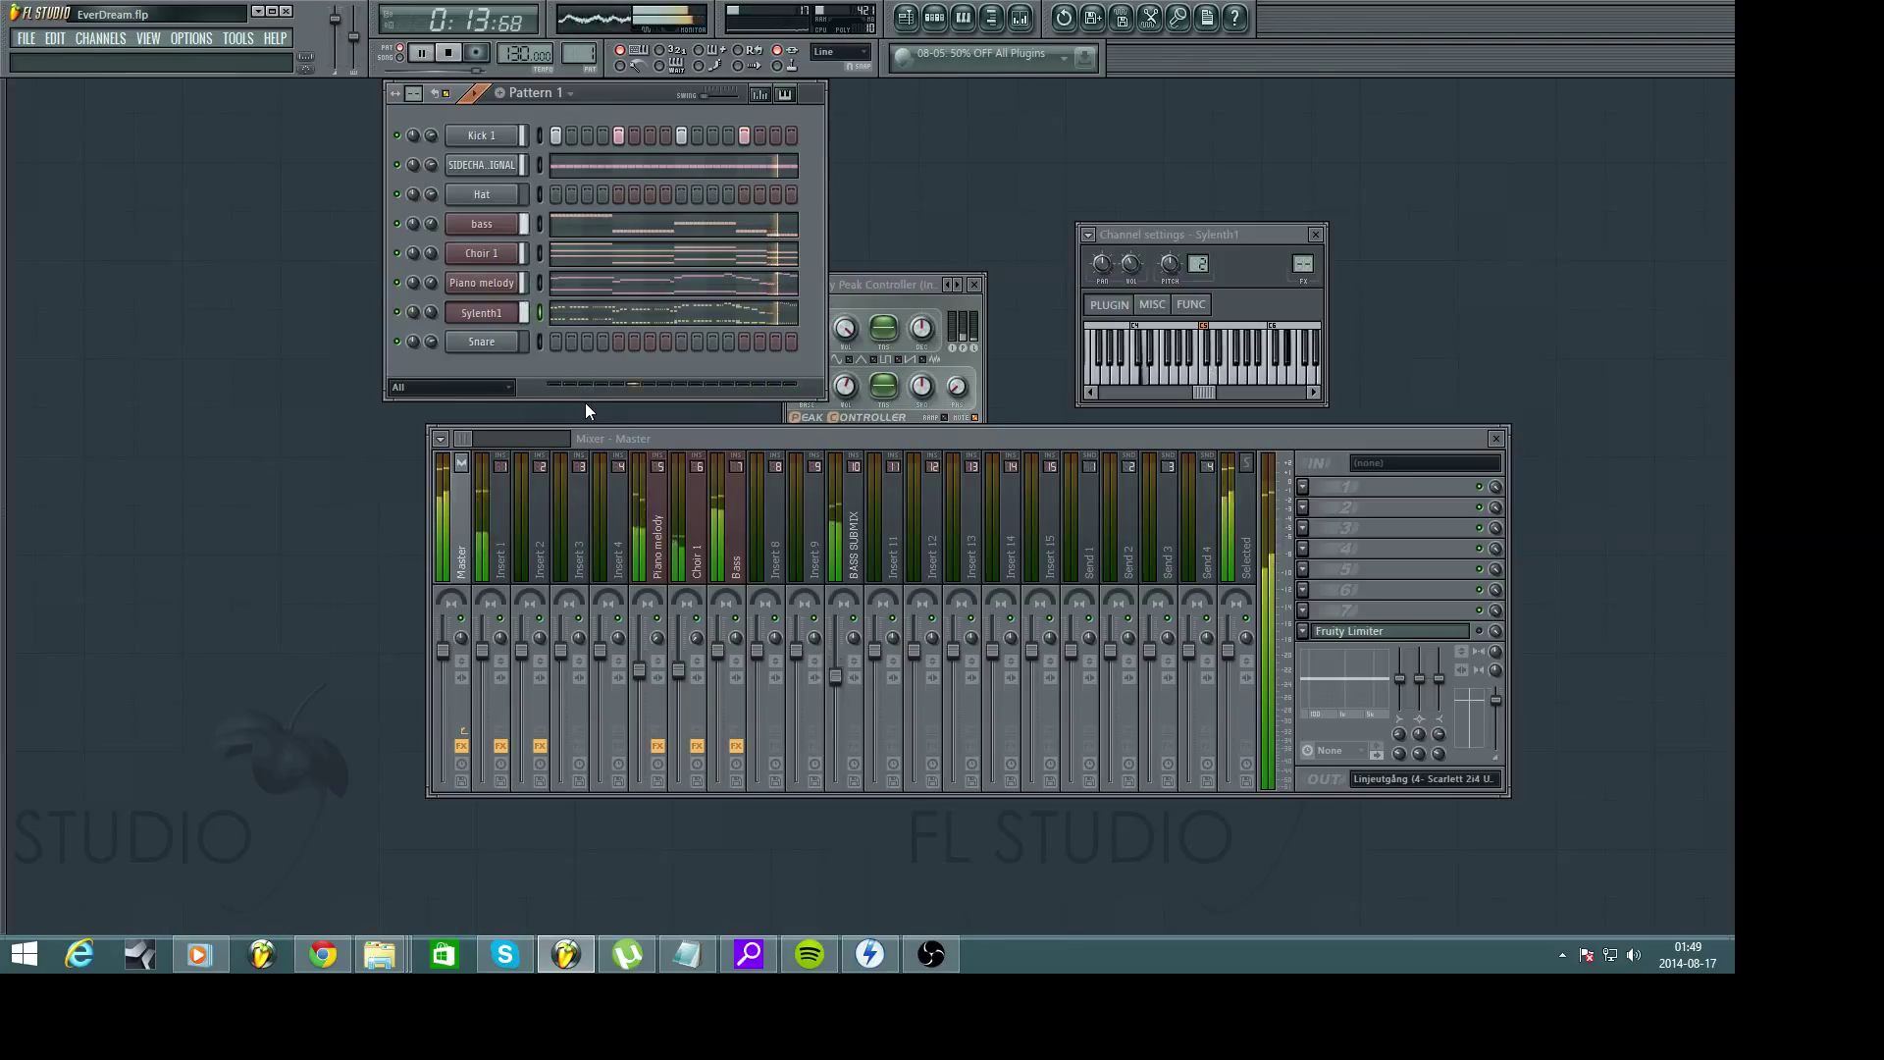
pyautogui.press('space')
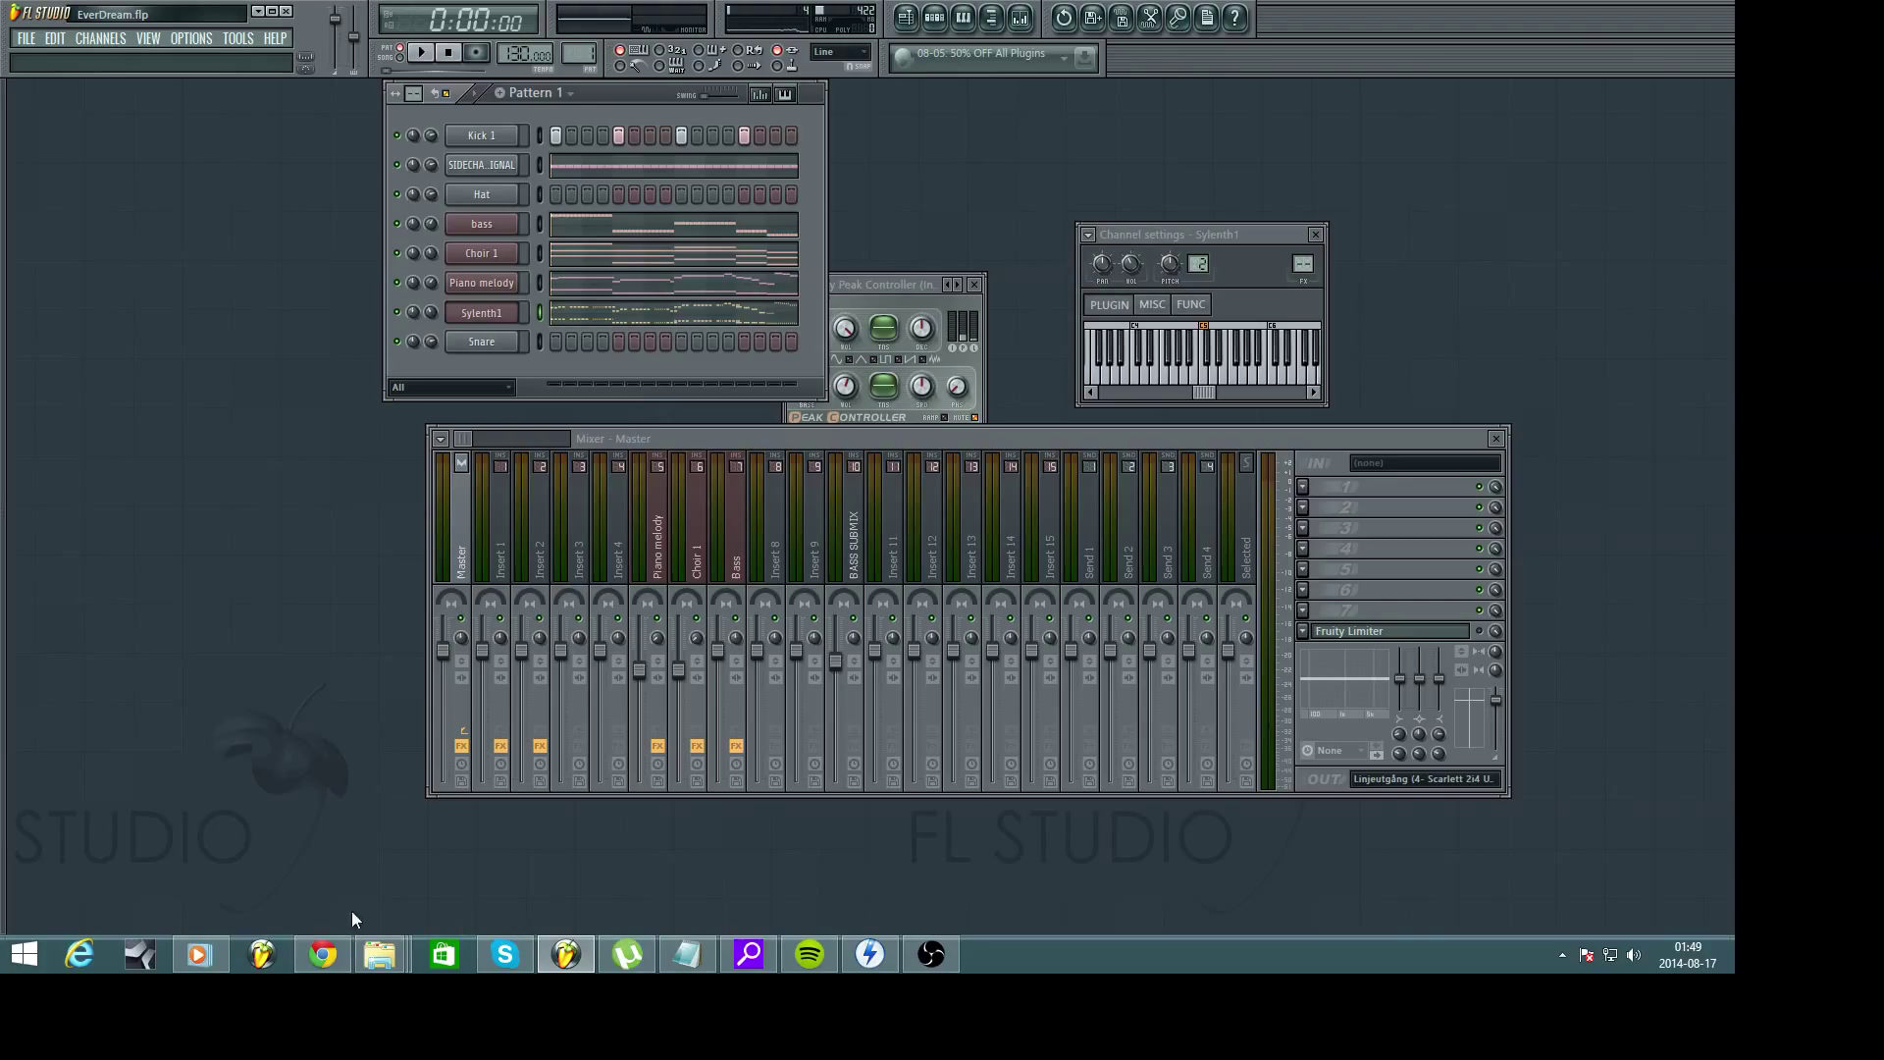
pyautogui.click(940, 957)
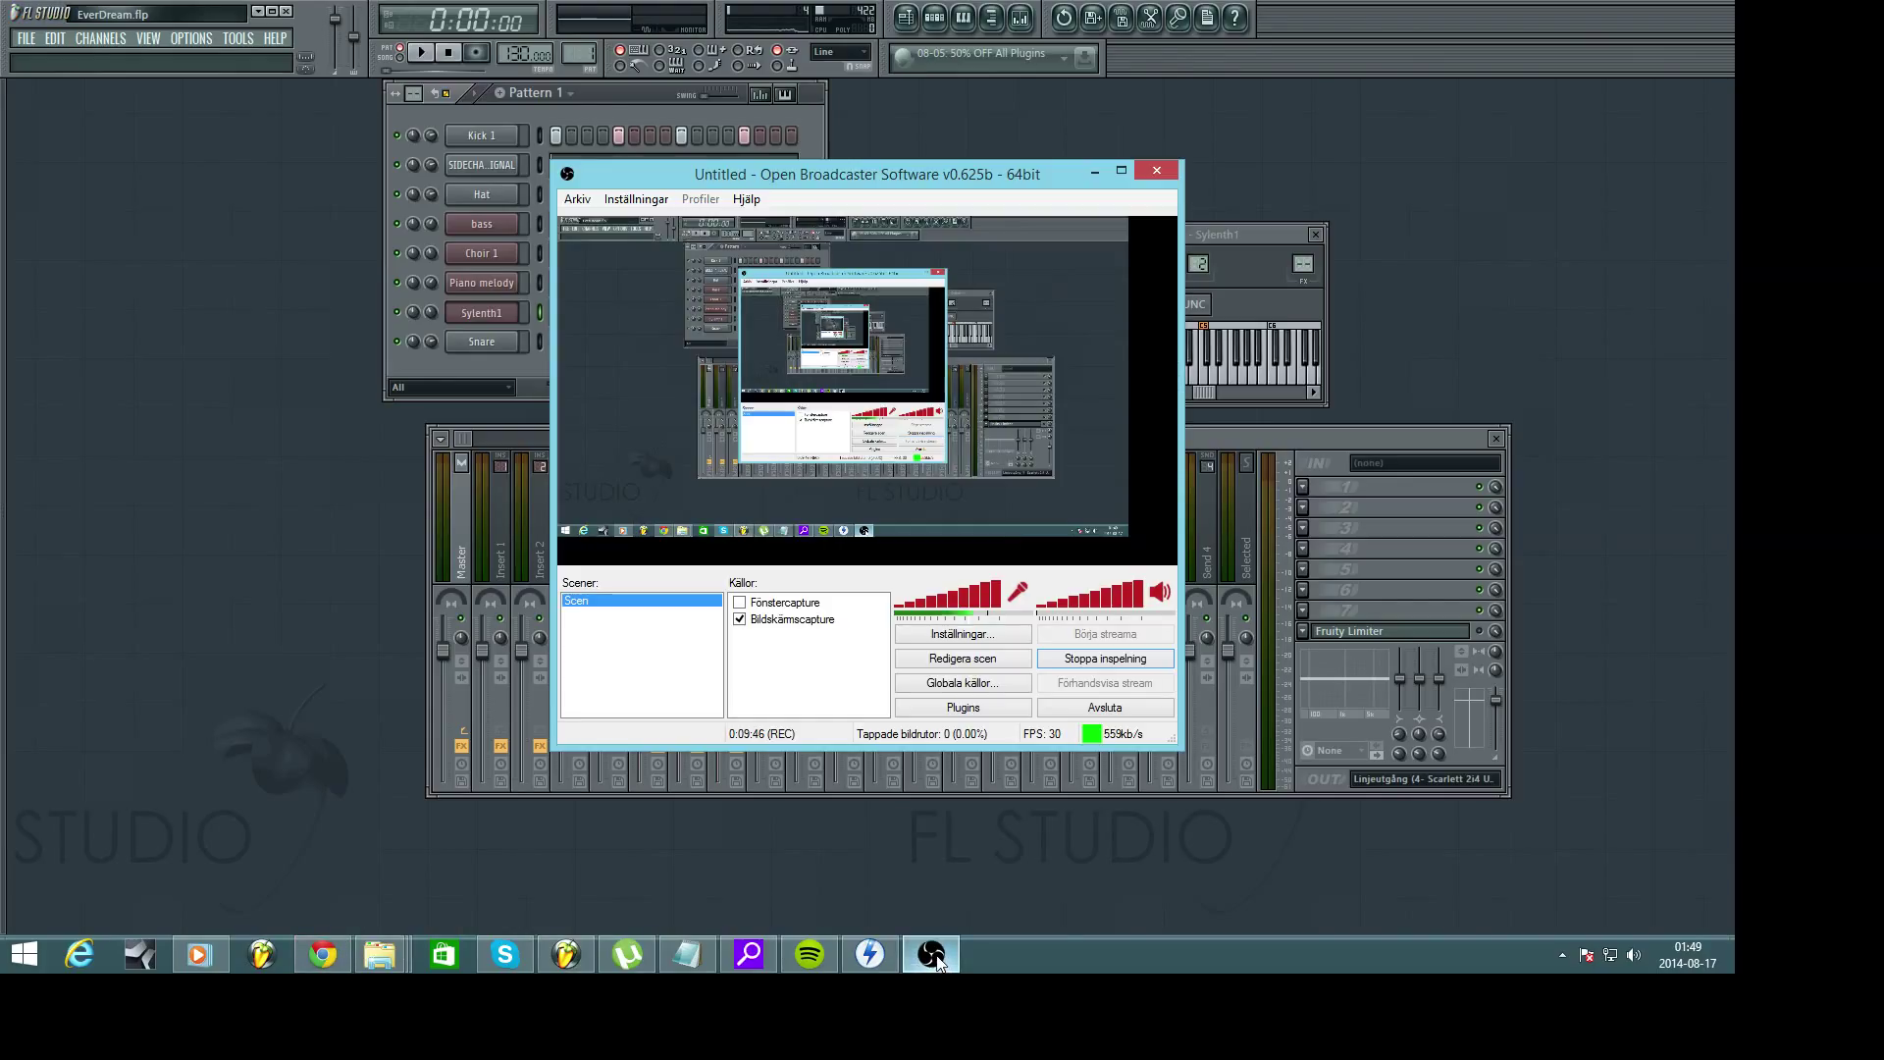